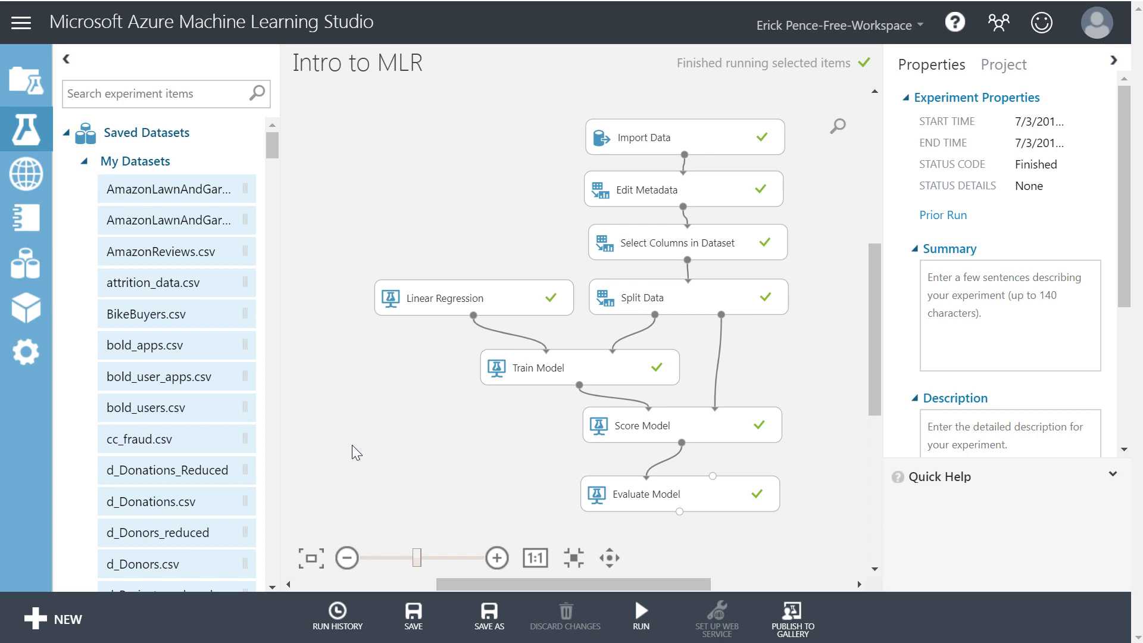
- Review the settings of the Select Columns in Dataset, Import Data and Split Data modules
click(646, 247)
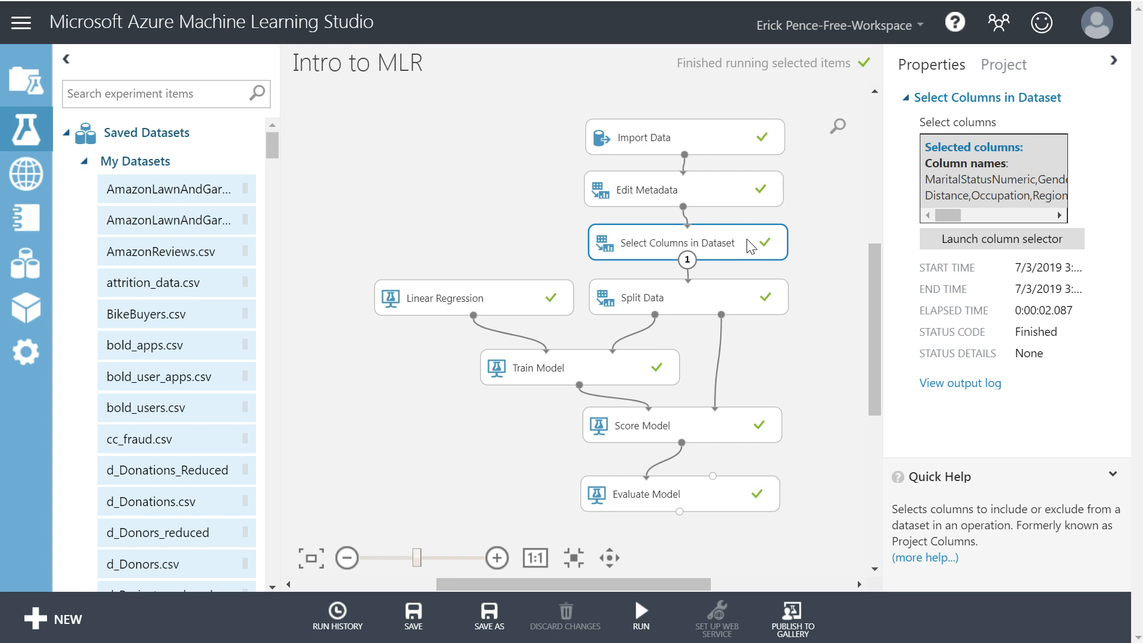
click(684, 143)
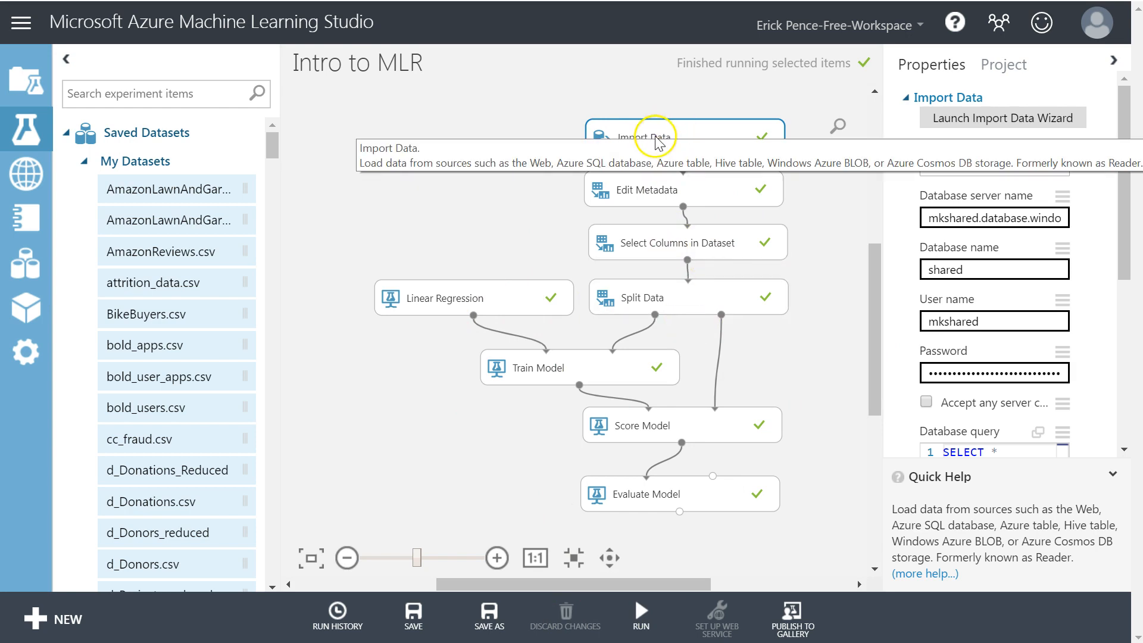
click(630, 236)
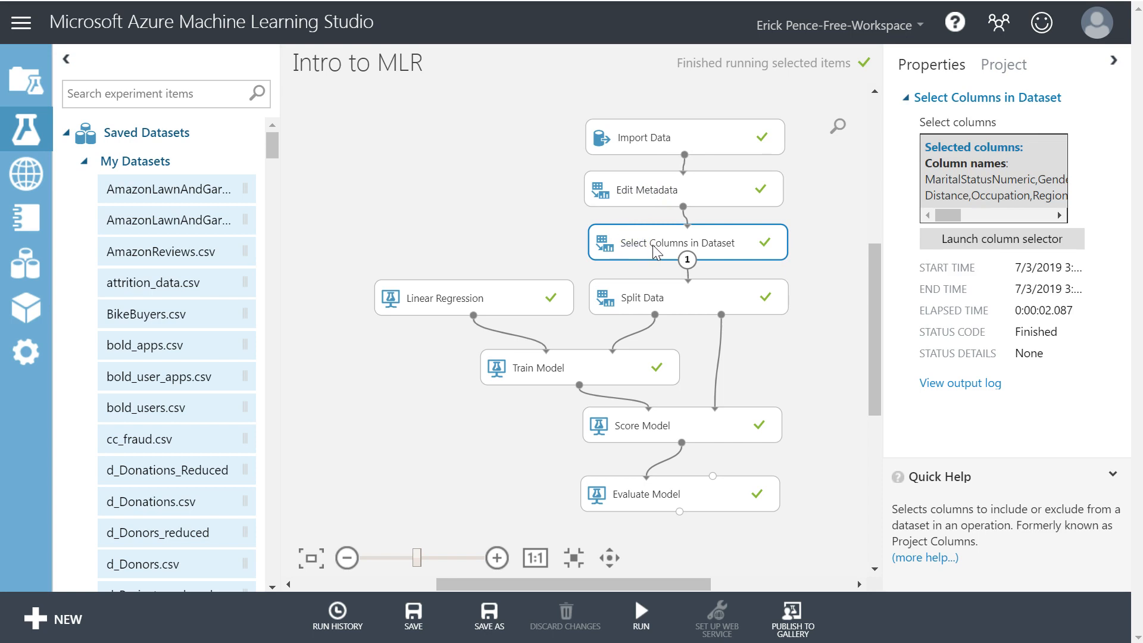
click(677, 300)
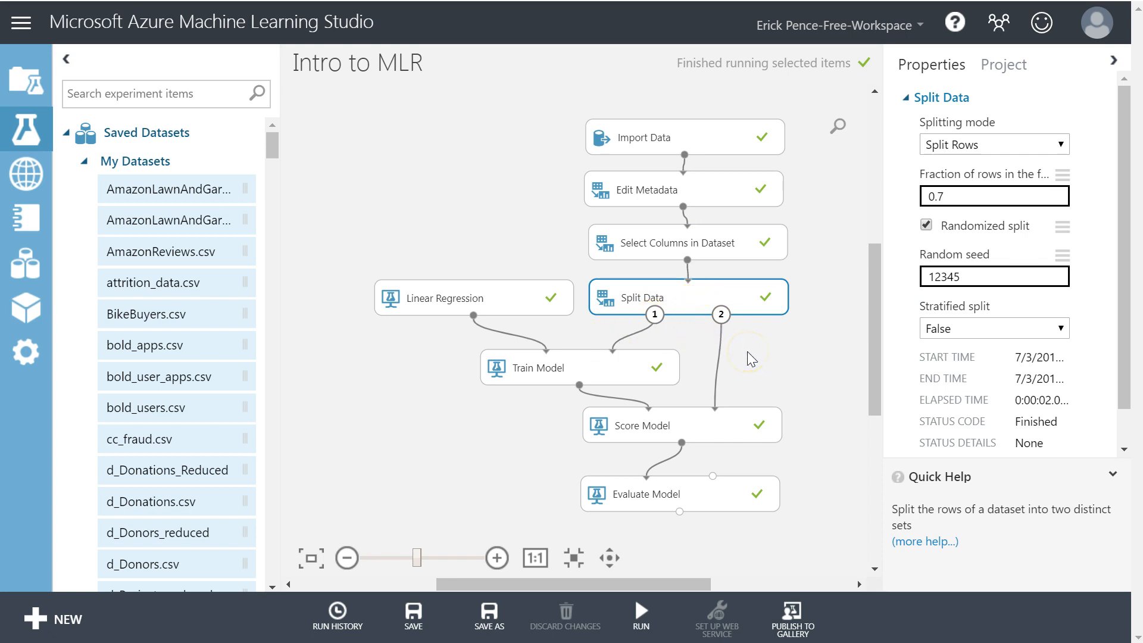
click(695, 240)
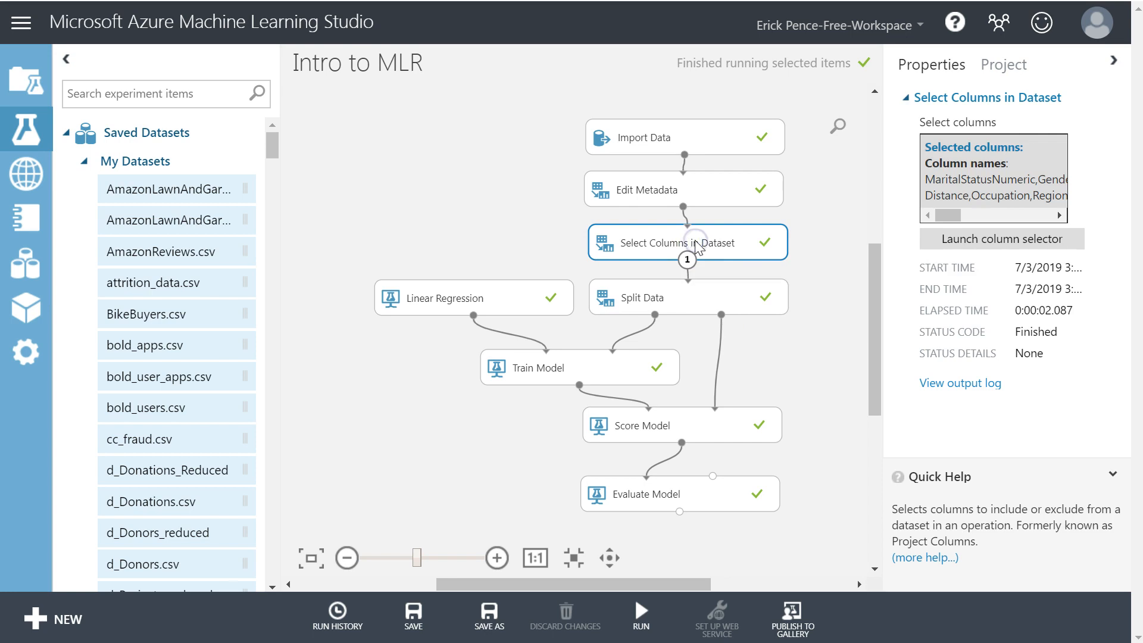
click(715, 247)
- Search the modules for "filter" and add Filter Based Feature Selection to the canvas beside the Edit Metadata module
click(130, 91)
text(filter)
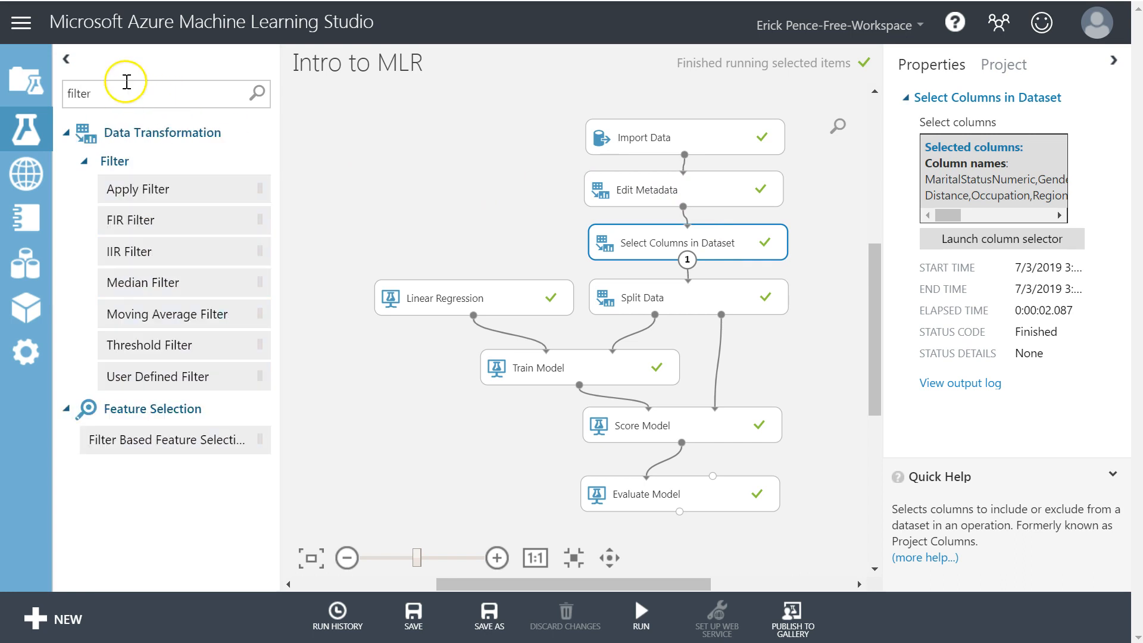
drag(153, 443, 446, 208)
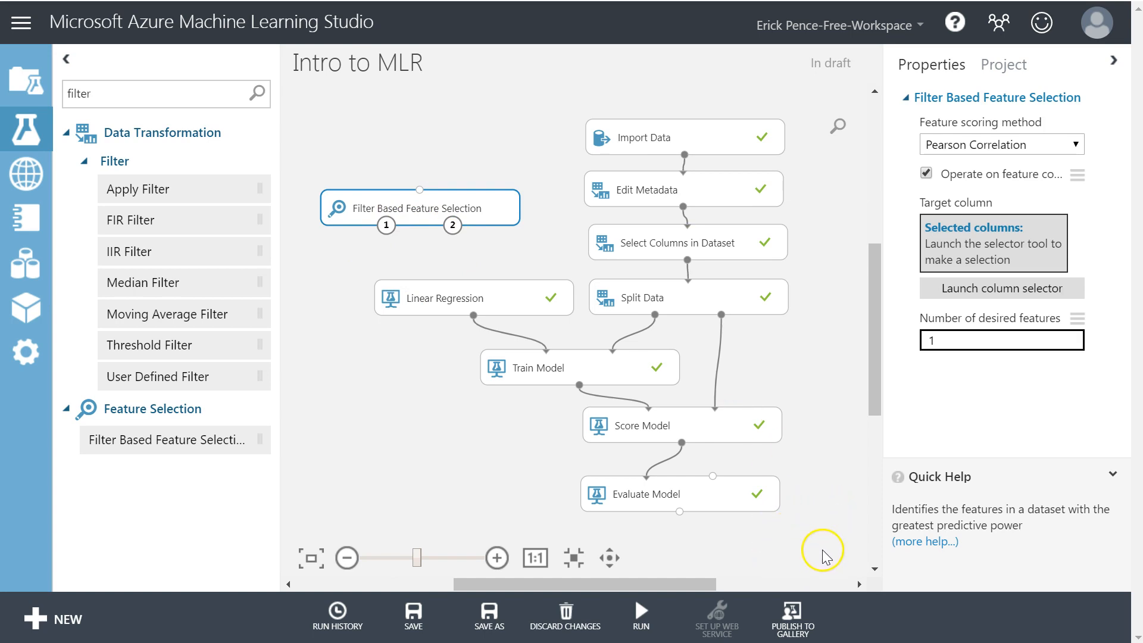
- Move Split Data, Linear Regression and the modules below them down, and delete the connection from Select Columns in Dataset to Split Data
drag(849, 557, 326, 267)
drag(655, 298, 657, 369)
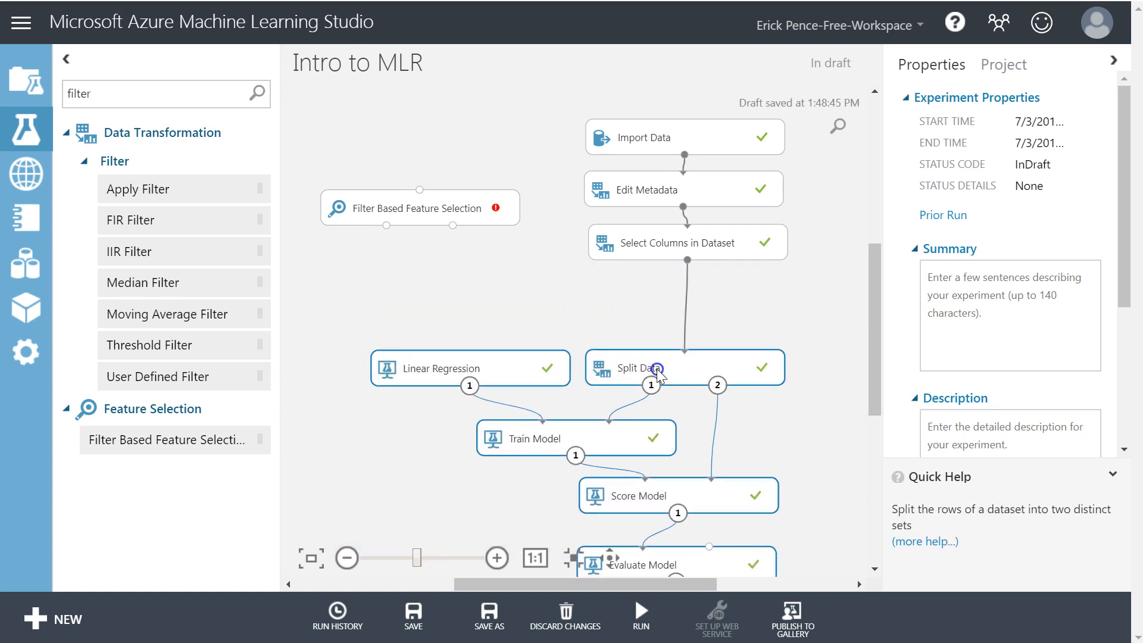
click(687, 303)
key(Delete)
- Place Filter Based Feature Selection between Select Columns in Dataset and Split Data, and connect the Select Columns in Dataset output to it
drag(419, 209, 689, 304)
drag(688, 260, 685, 290)
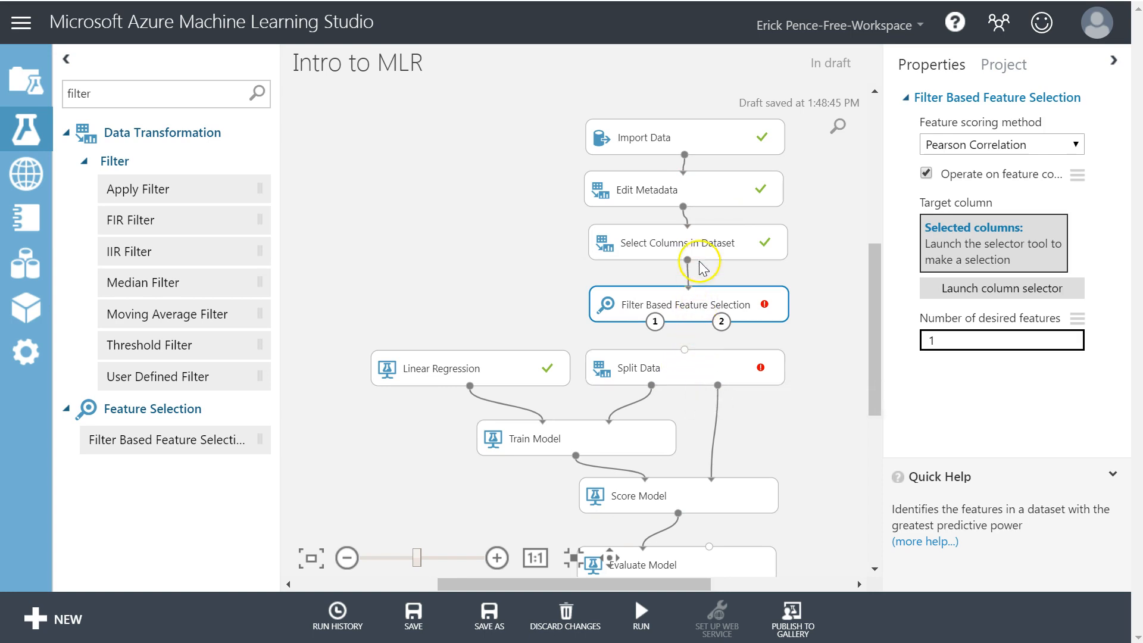
- Review the properties of the Select Columns in Dataset, Edit Metadata and Import Data modules above the new module
click(666, 244)
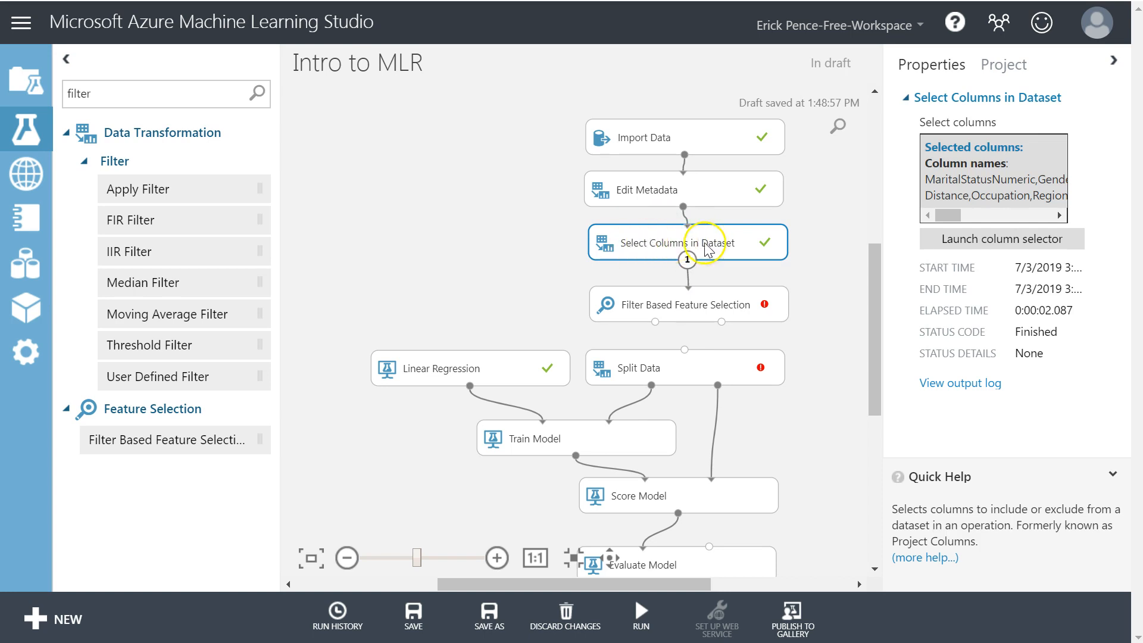
click(646, 188)
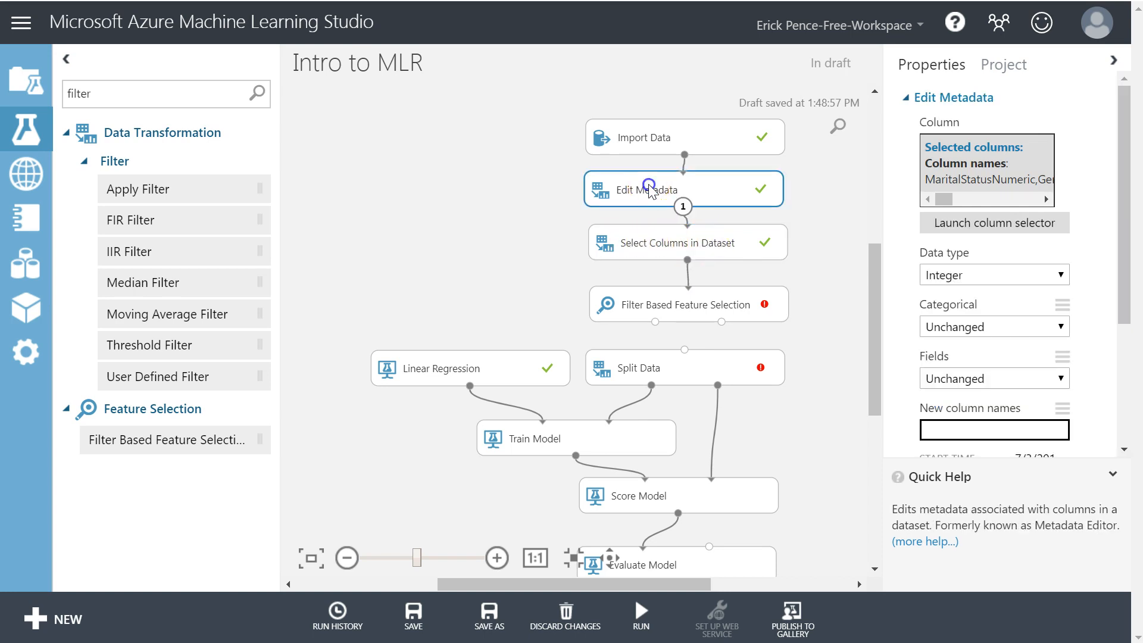
click(651, 141)
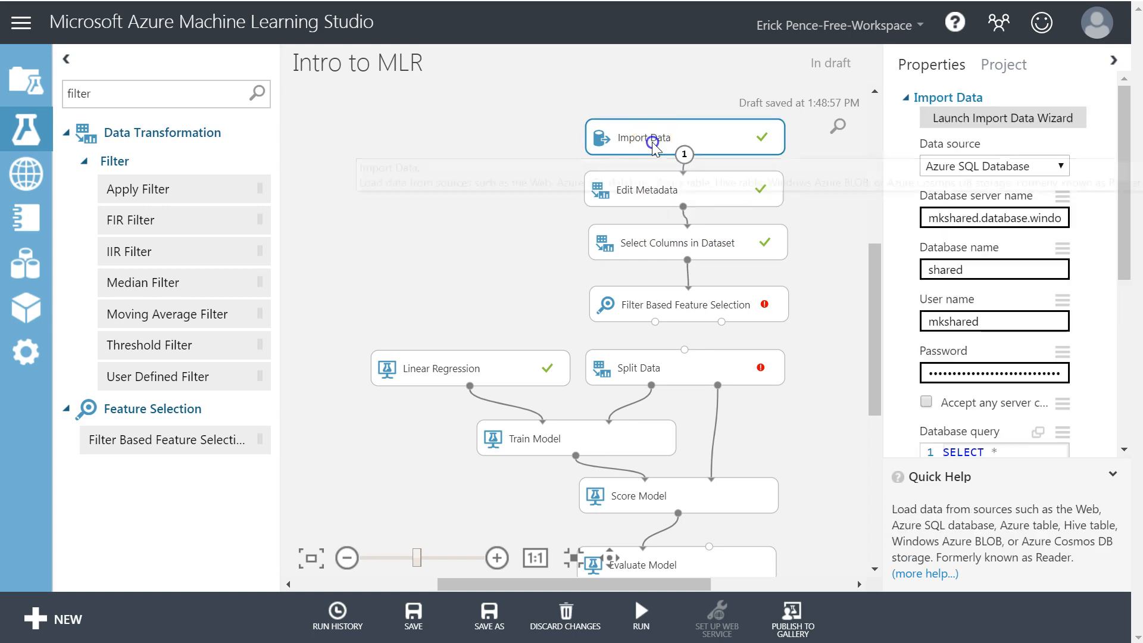
click(656, 190)
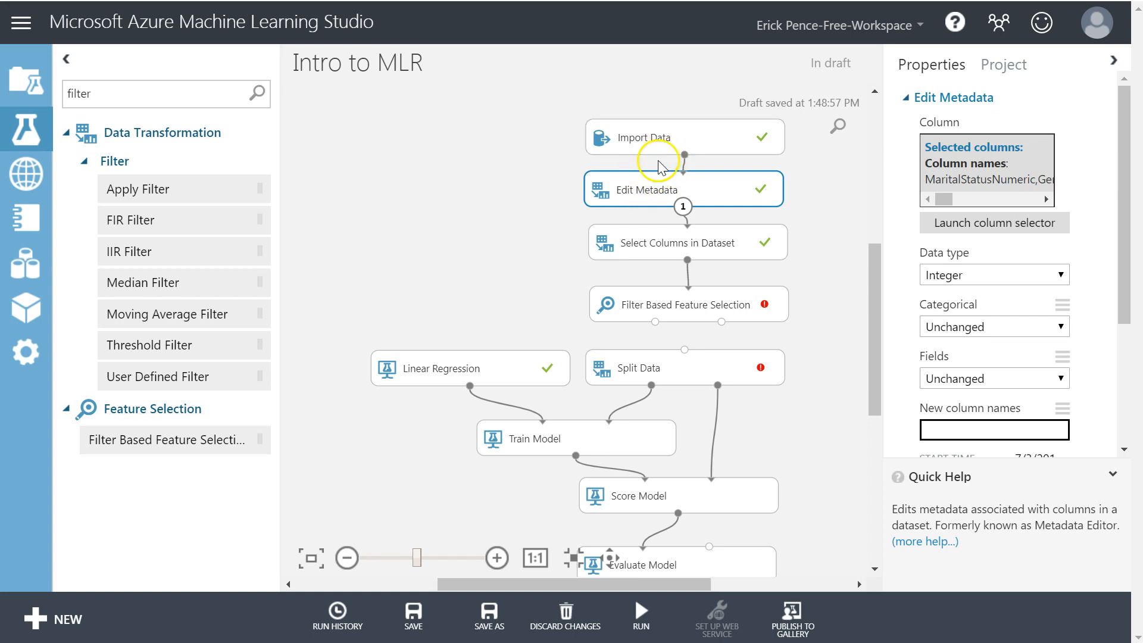
click(669, 142)
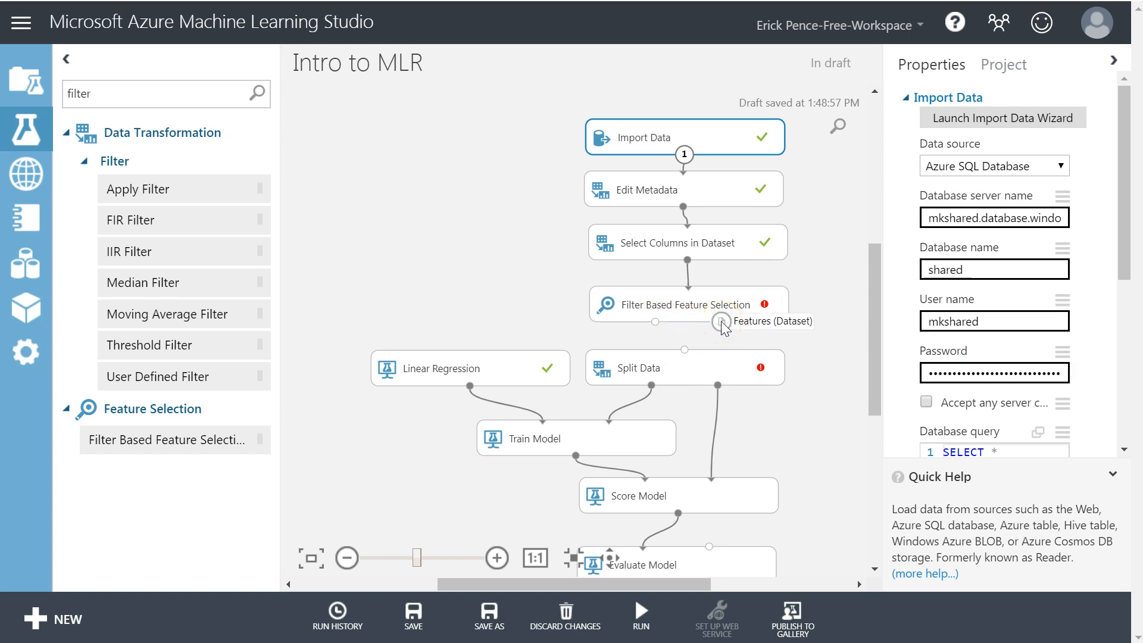
- Connect the first output of Filter Based Feature Selection to the Split Data input and select the feature selection module
drag(655, 321, 695, 367)
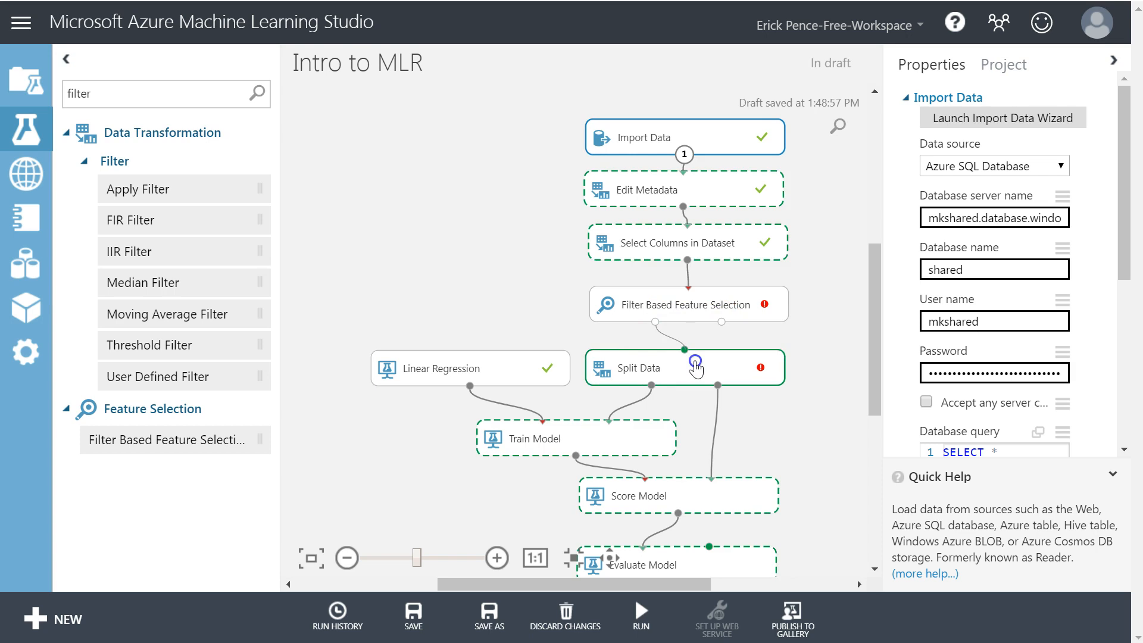
click(692, 307)
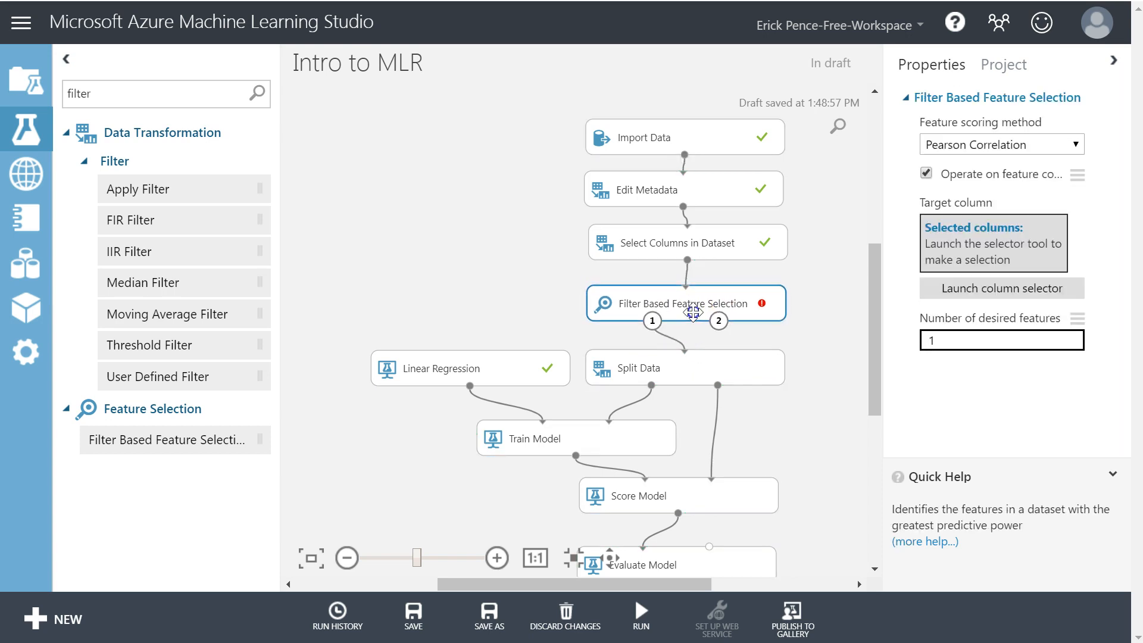
- Look through the feature scoring methods available for Filter Based Feature Selection
drag(874, 292, 874, 296)
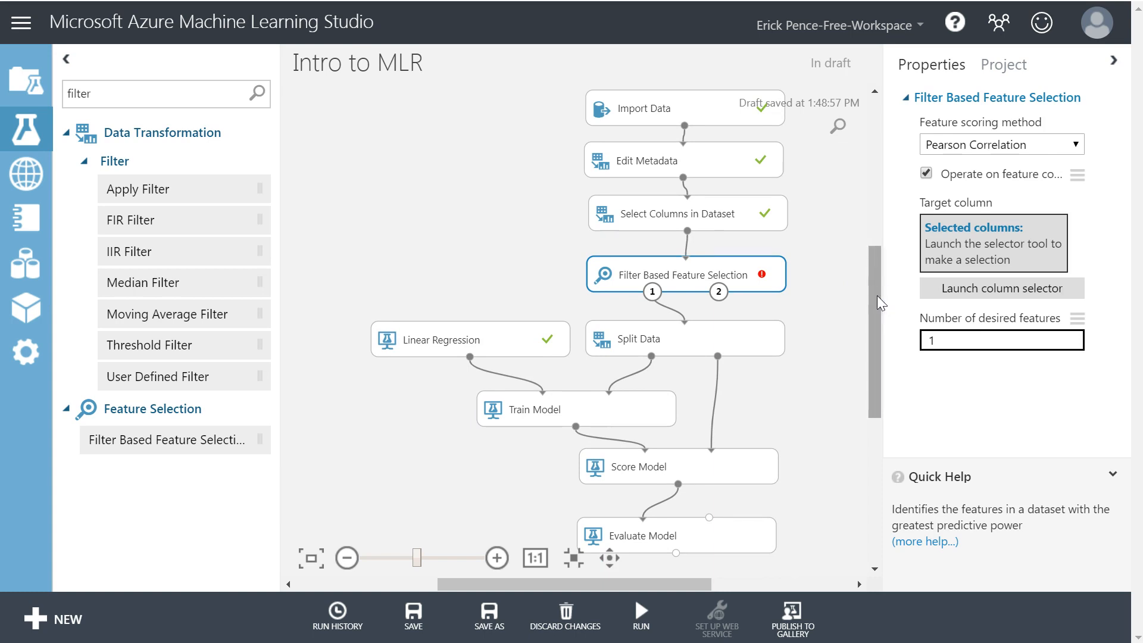
click(983, 145)
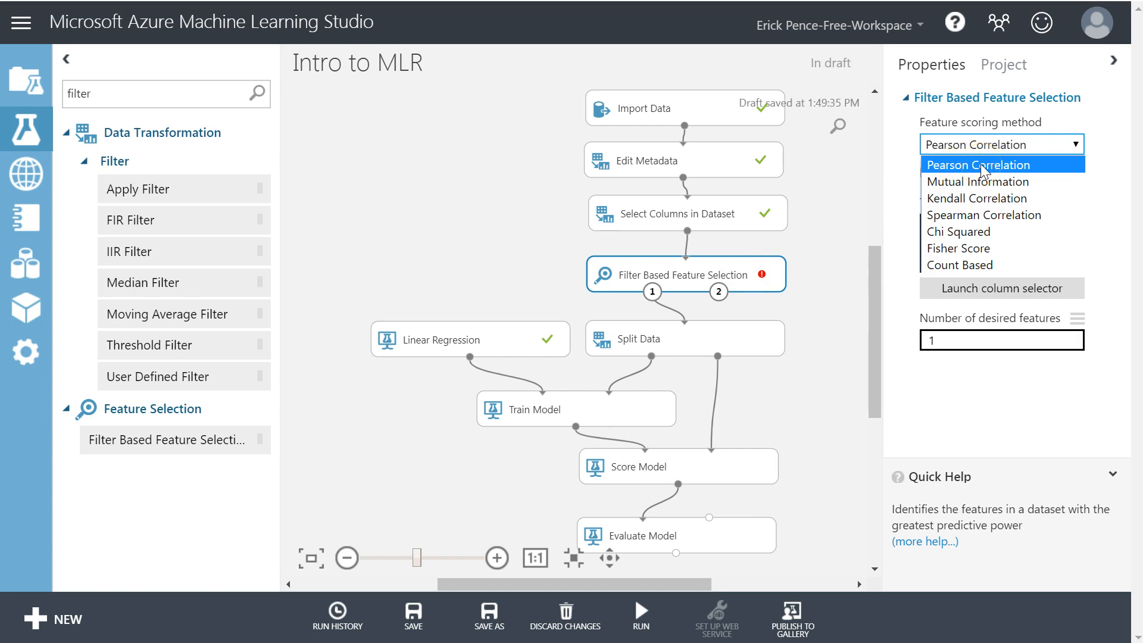
click(977, 237)
click(976, 147)
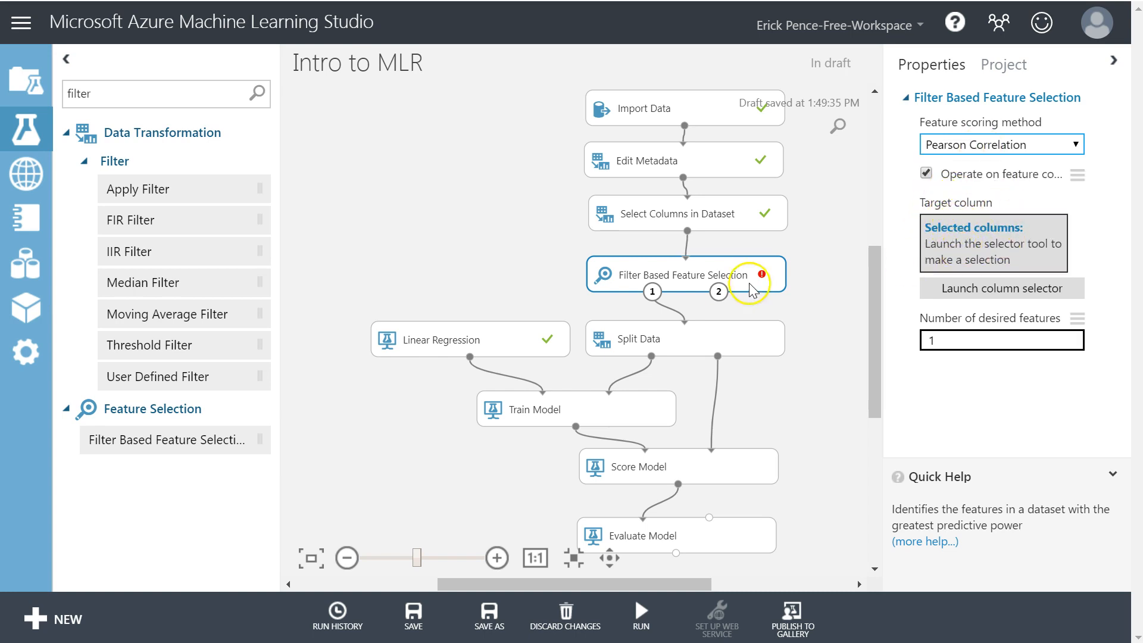
- Check the Train Model label column and set the target column of Filter Based Feature Selection to PurchaseBikeNumeric
click(577, 405)
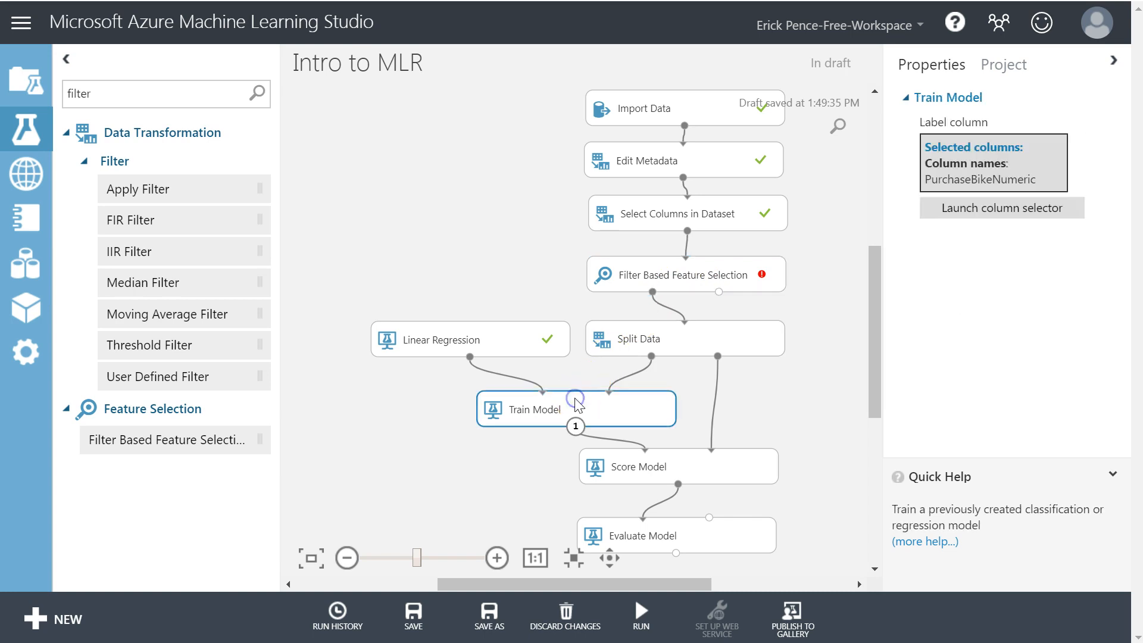
click(692, 273)
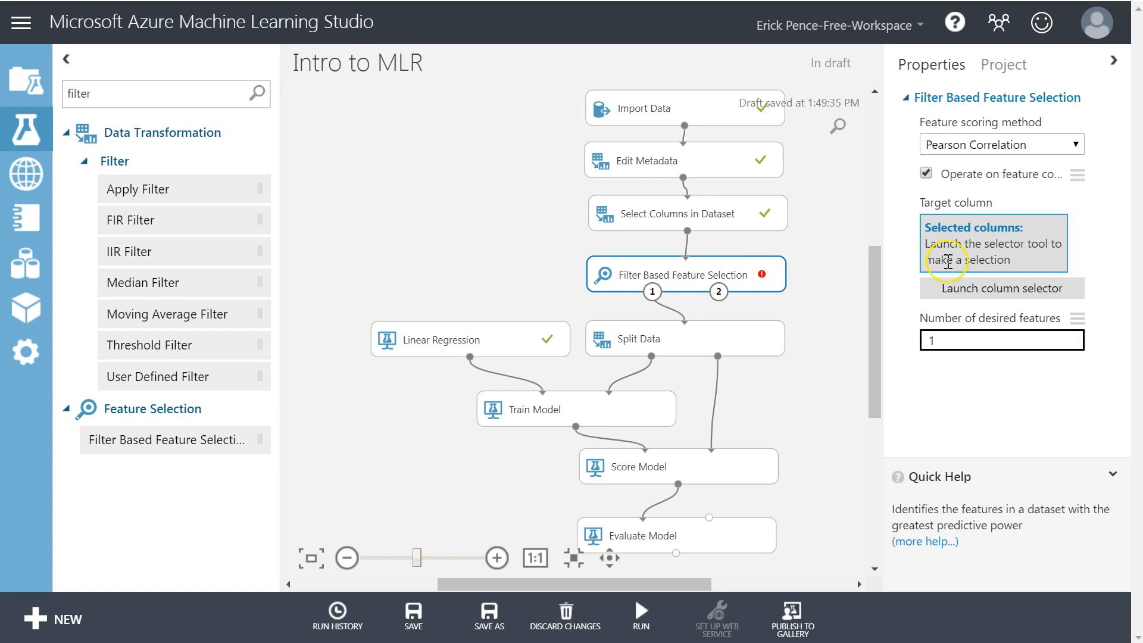
click(994, 285)
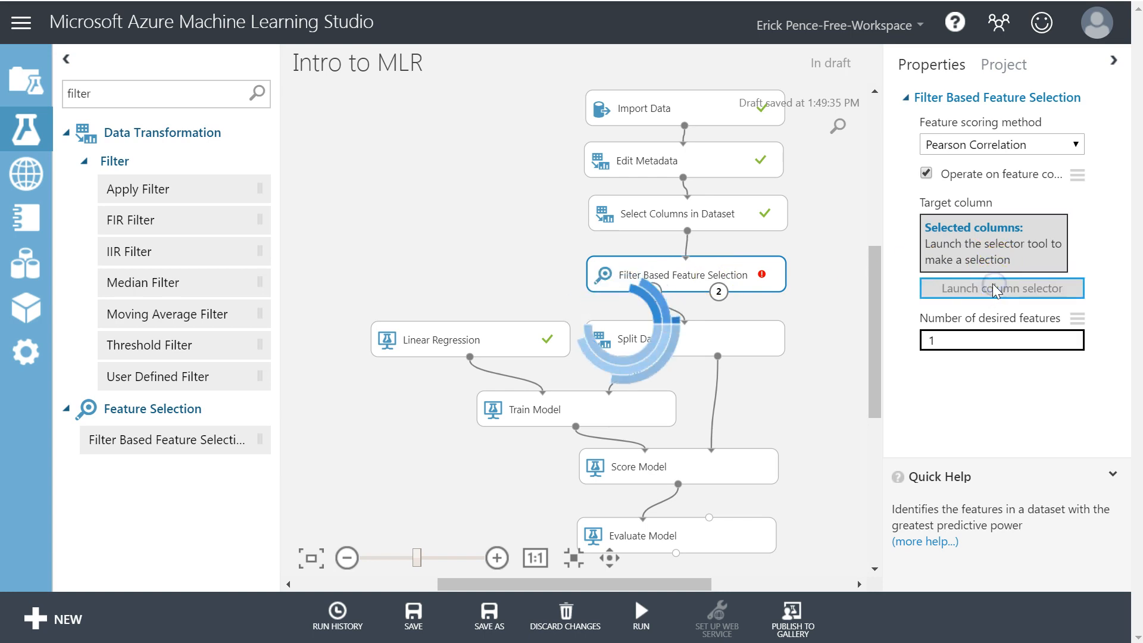
click(443, 339)
click(673, 298)
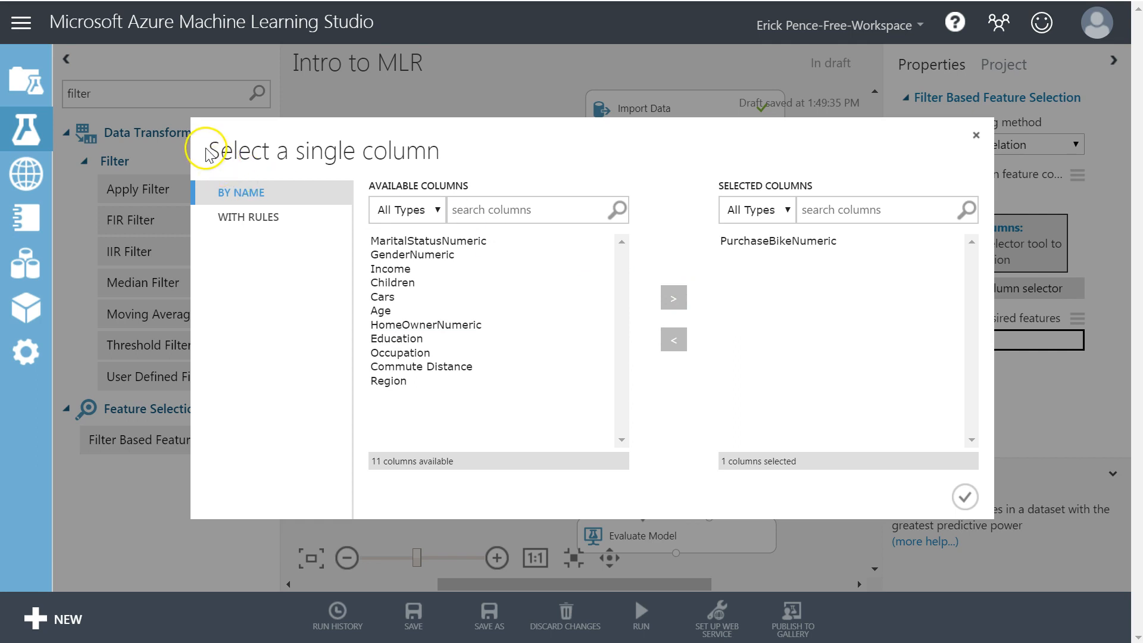
drag(207, 154, 484, 157)
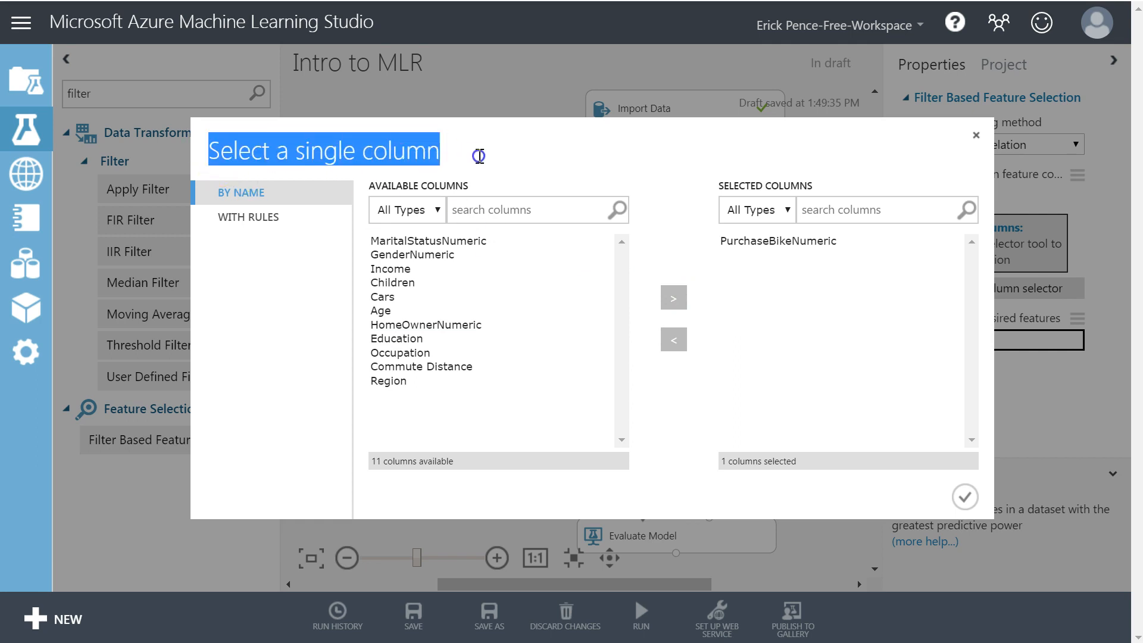
click(966, 499)
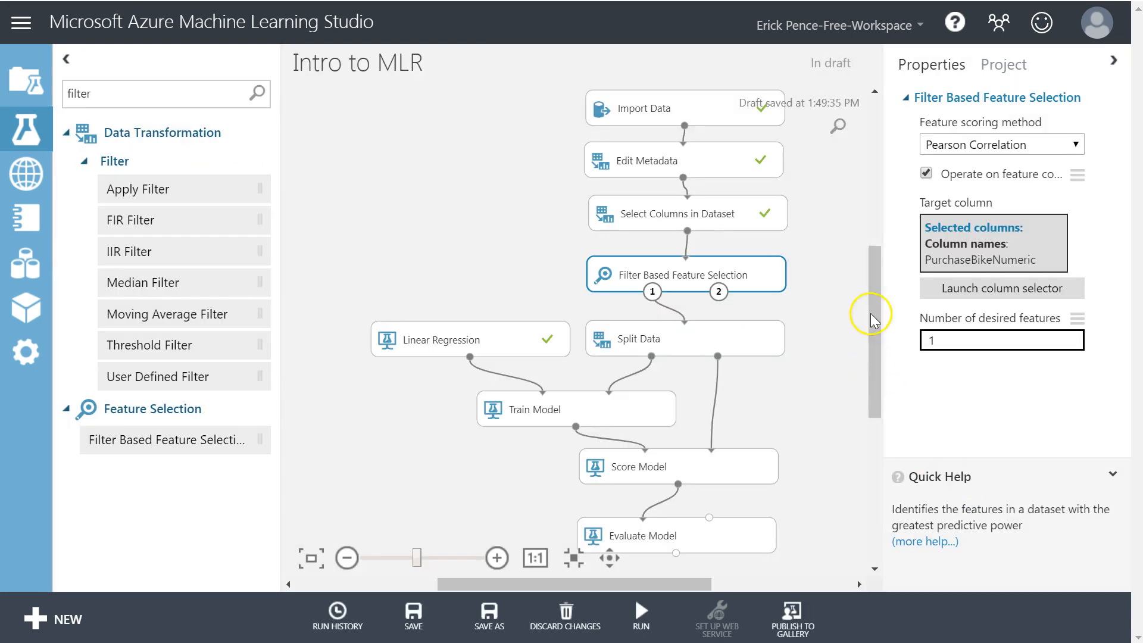
- Review the scoring method options and the target column of Filter Based Feature Selection once more
drag(670, 274, 667, 272)
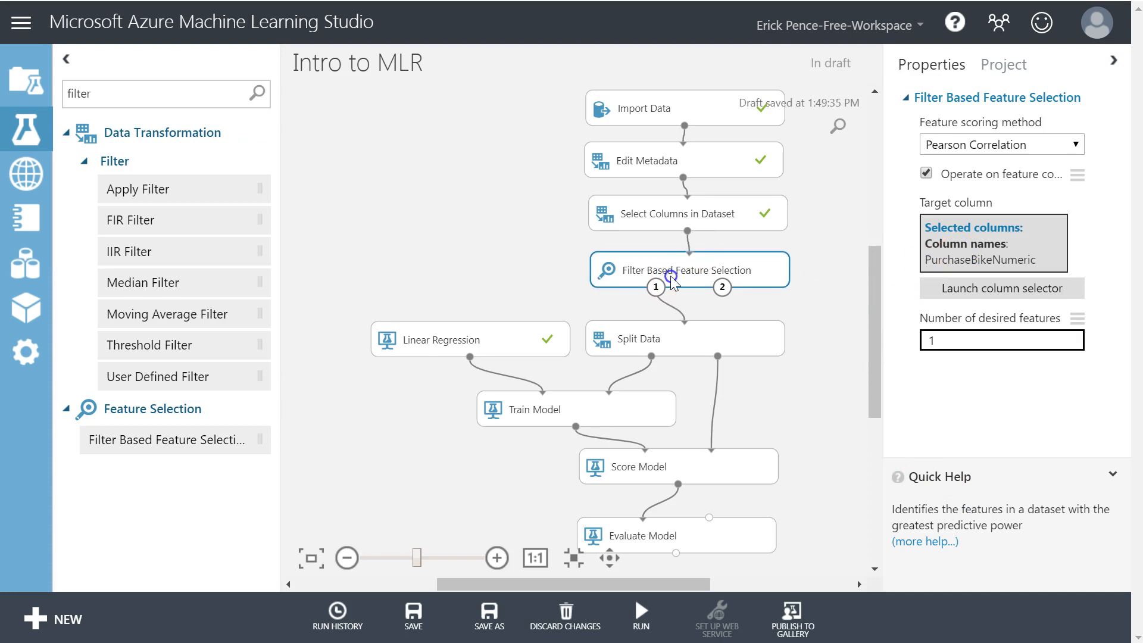
click(948, 153)
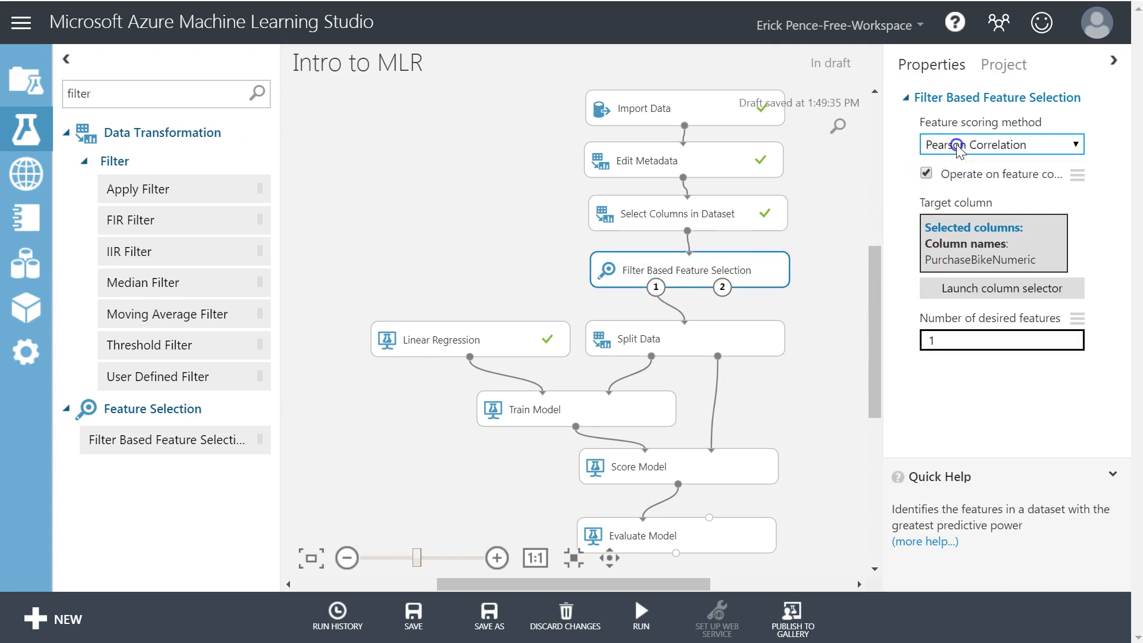
click(955, 146)
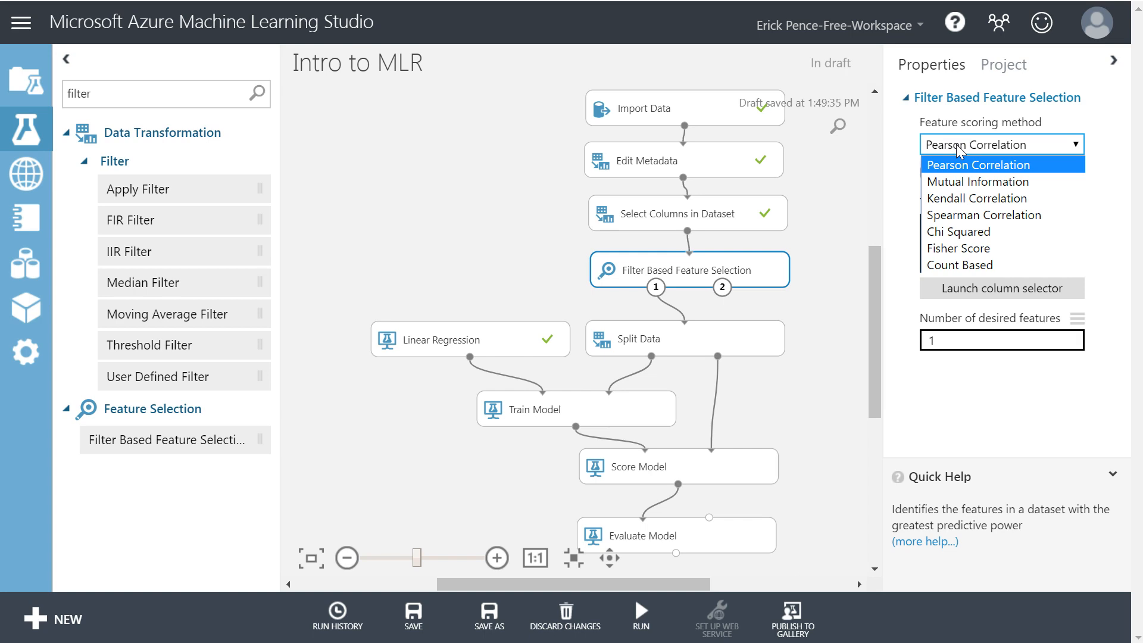
click(956, 144)
click(956, 144)
click(963, 153)
drag(938, 259, 1026, 260)
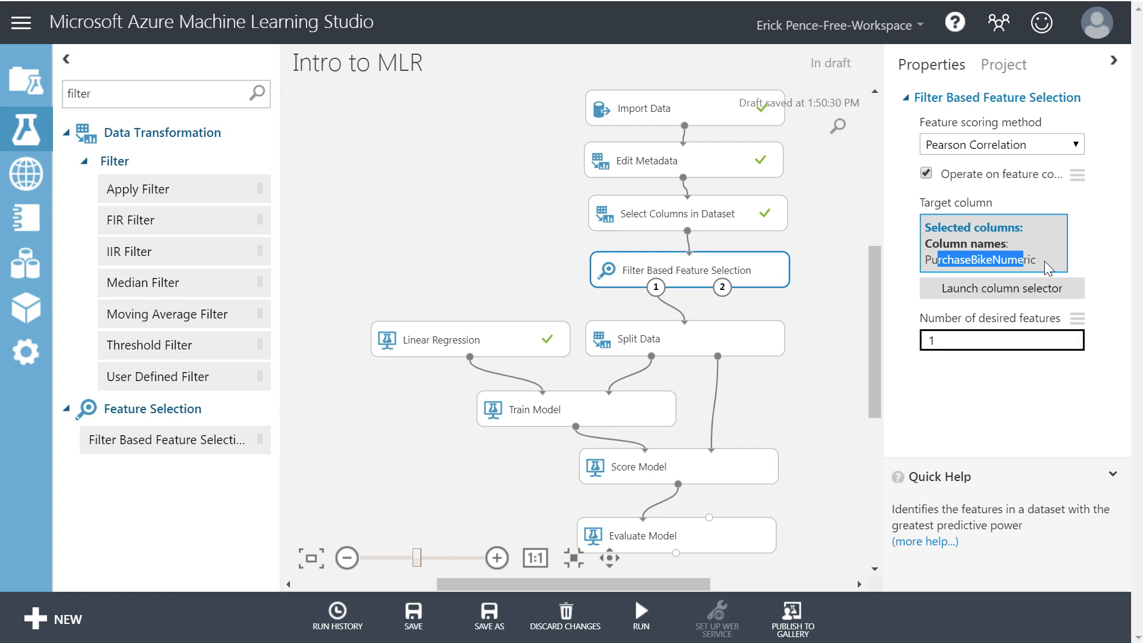
- Set the number of desired features in Filter Based Feature Selection to 6
drag(964, 340, 909, 346)
click(965, 343)
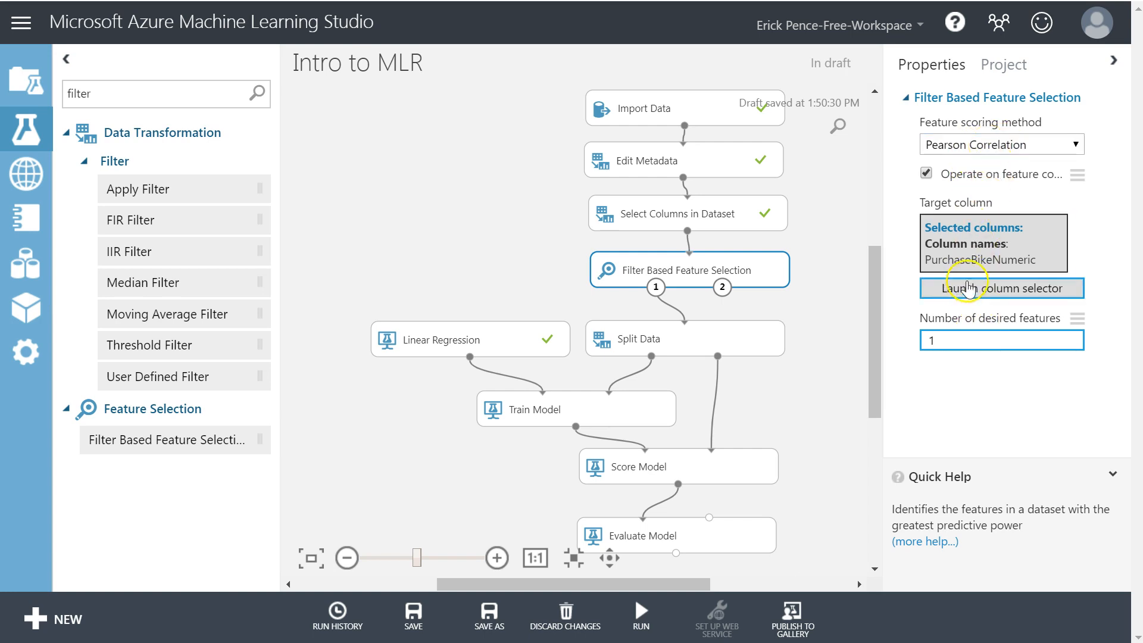
double_click(987, 259)
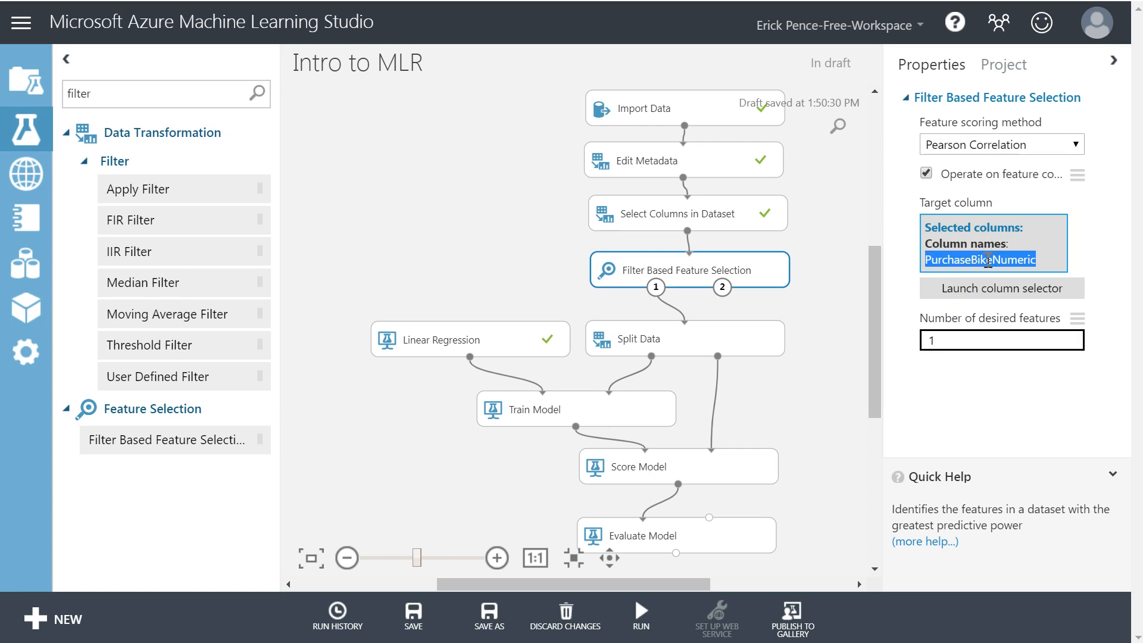
click(991, 340)
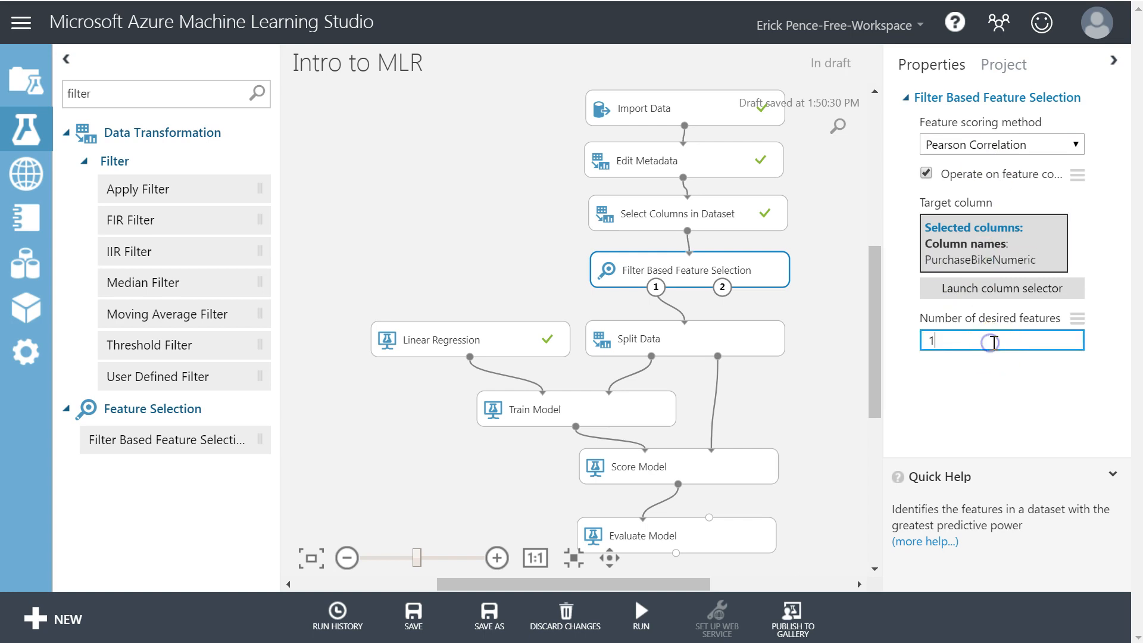
drag(995, 343, 908, 344)
text(6)
- Examine which columns Select Columns in Dataset passes on, and return to the number of desired features in Filter Based Feature Selection
click(678, 214)
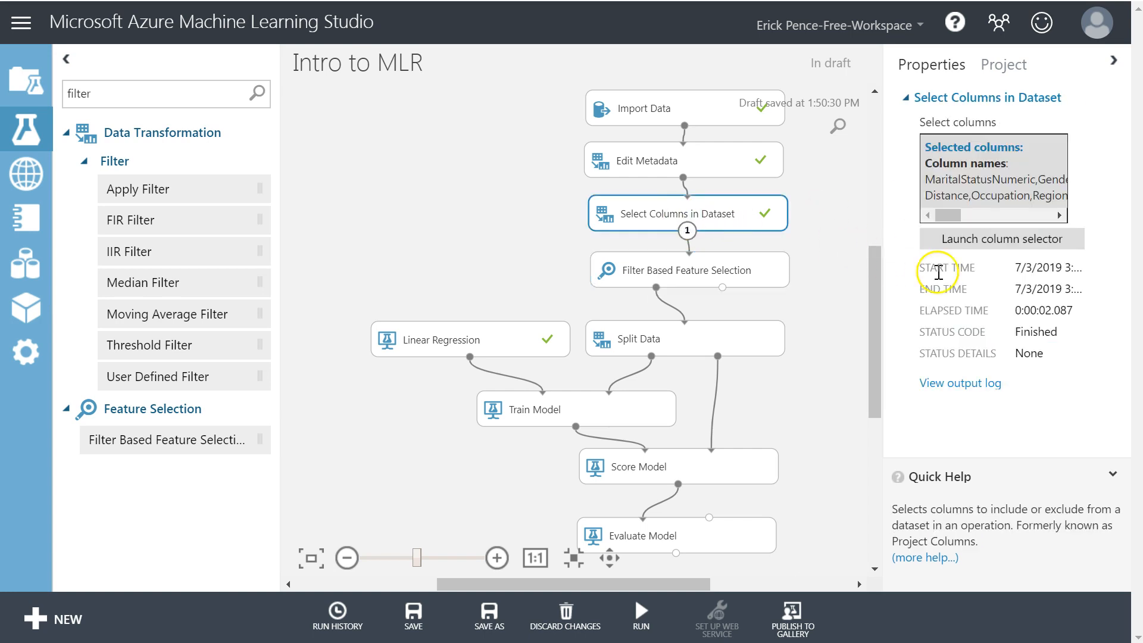
click(1003, 241)
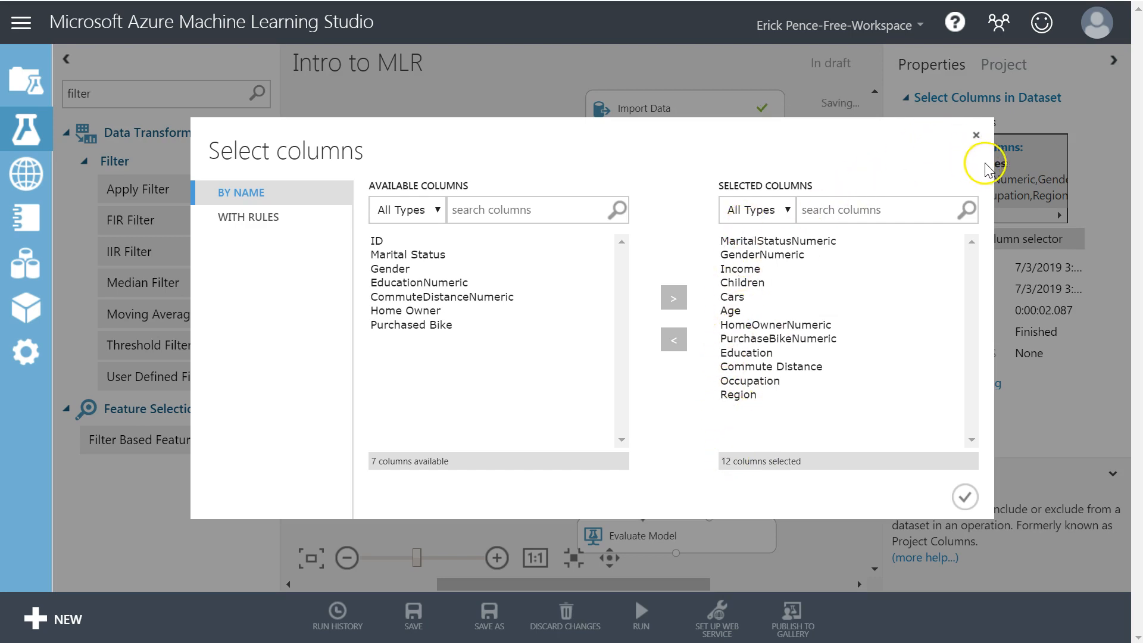
click(976, 135)
click(658, 265)
click(957, 341)
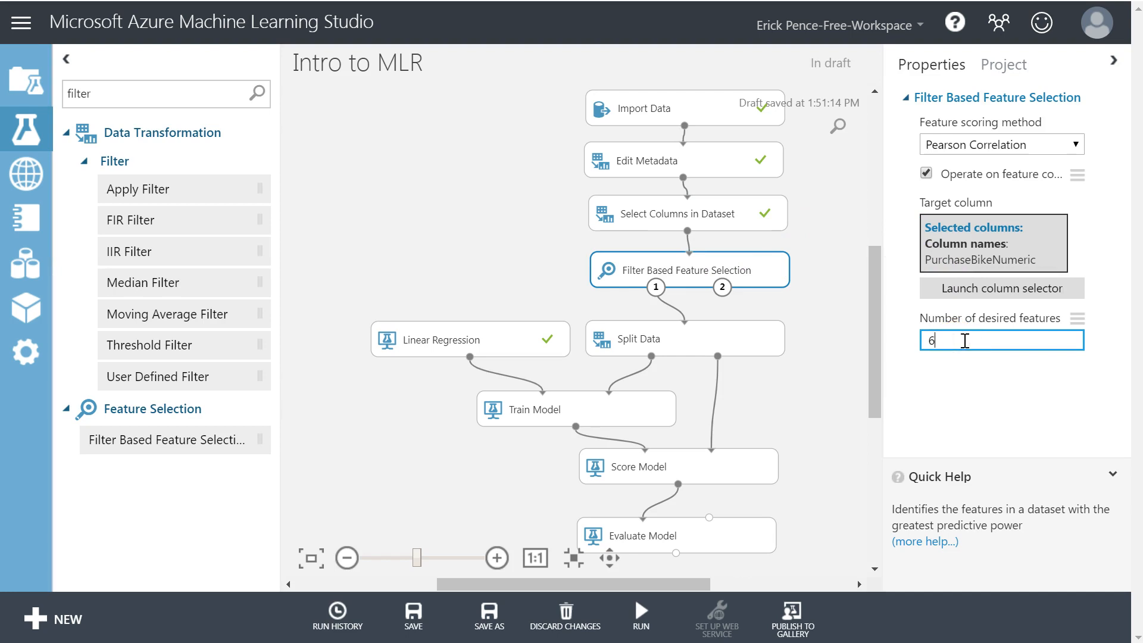
- Check the available feature scoring methods for Filter Based Feature Selection, keeping Pearson Correlation
click(991, 145)
click(990, 145)
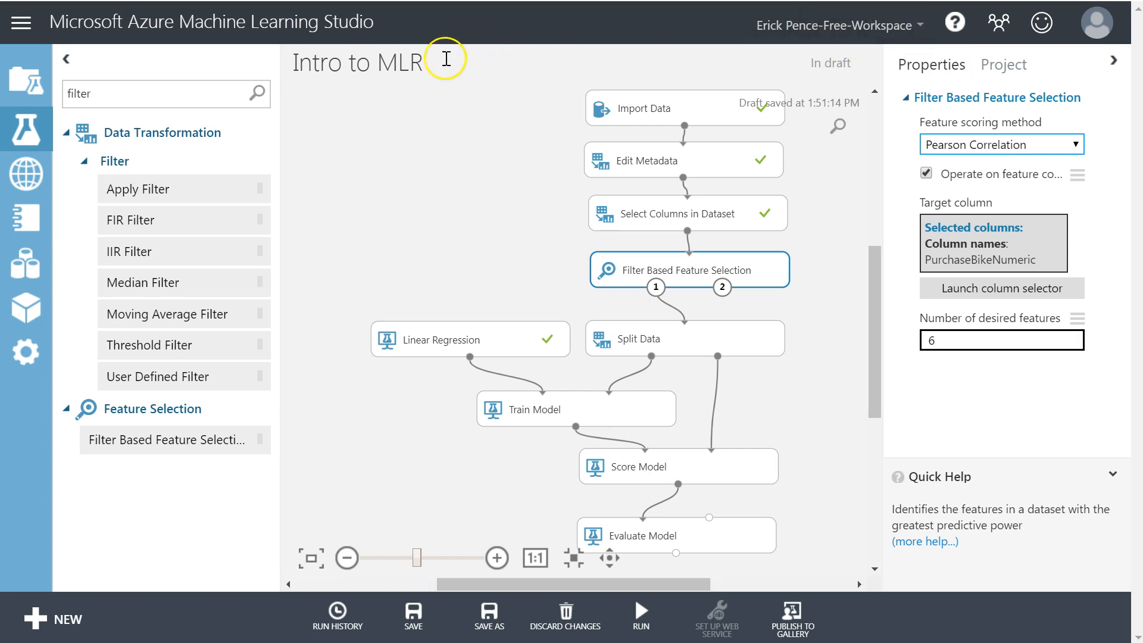
double_click(383, 64)
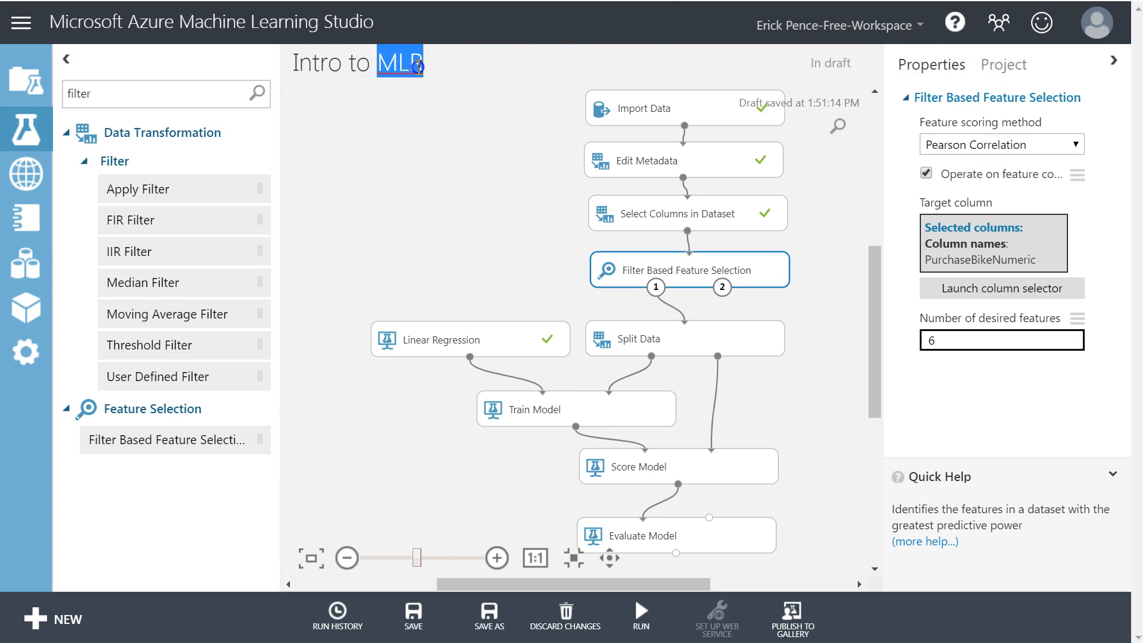
click(470, 68)
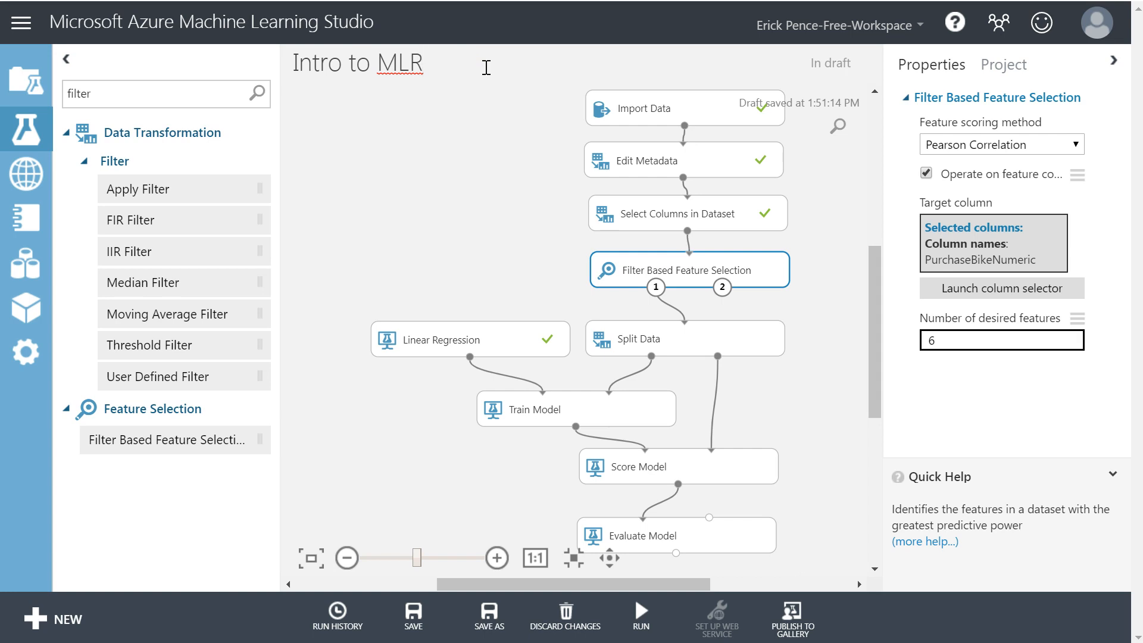
click(929, 153)
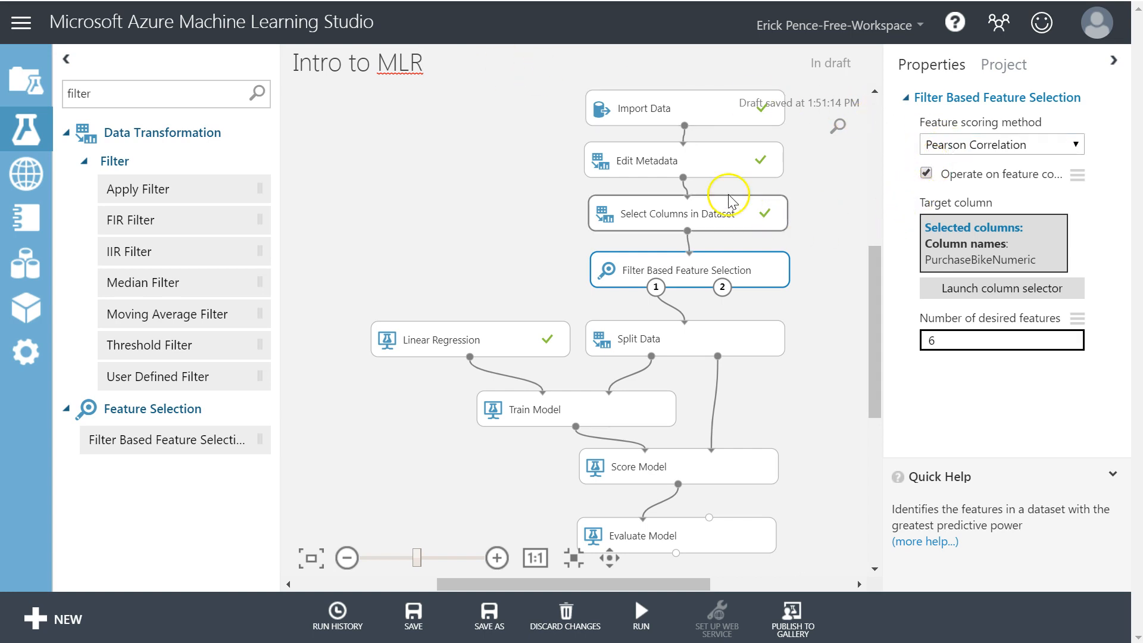
- Examine the columns chosen in Select Columns in Dataset, close the list unchanged and return to Filter Based Feature Selection
click(723, 217)
click(958, 240)
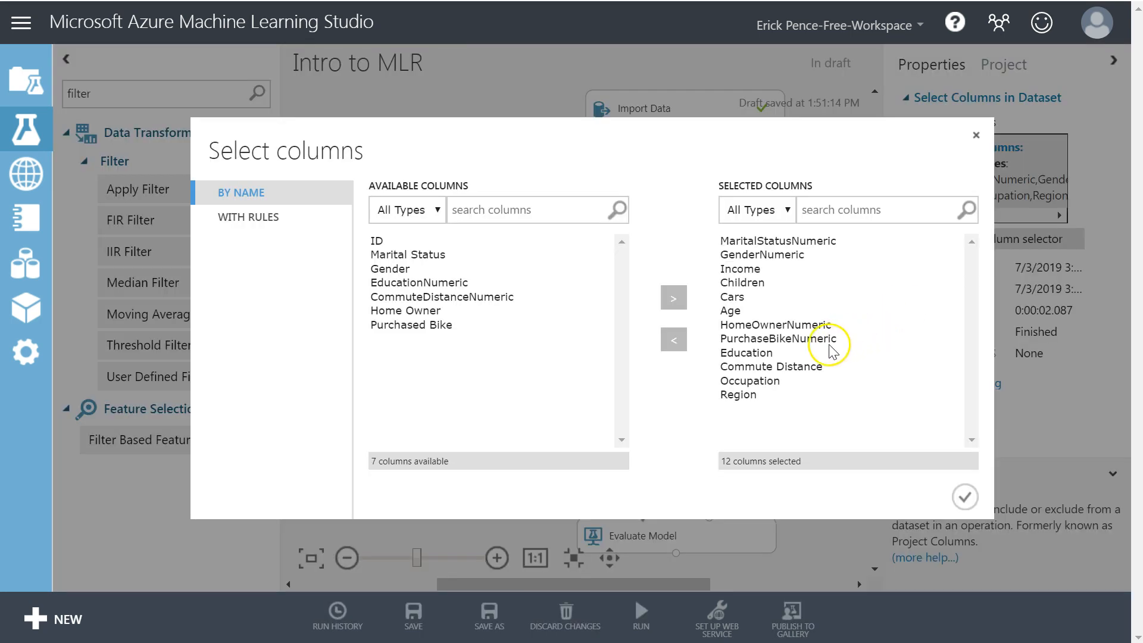
click(739, 270)
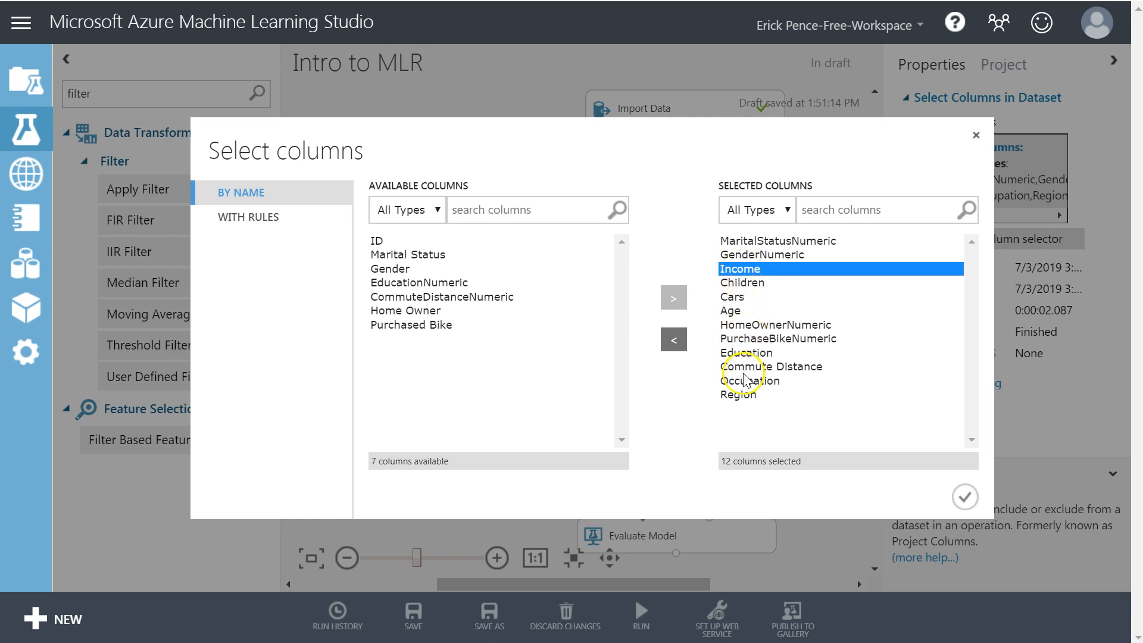
click(975, 135)
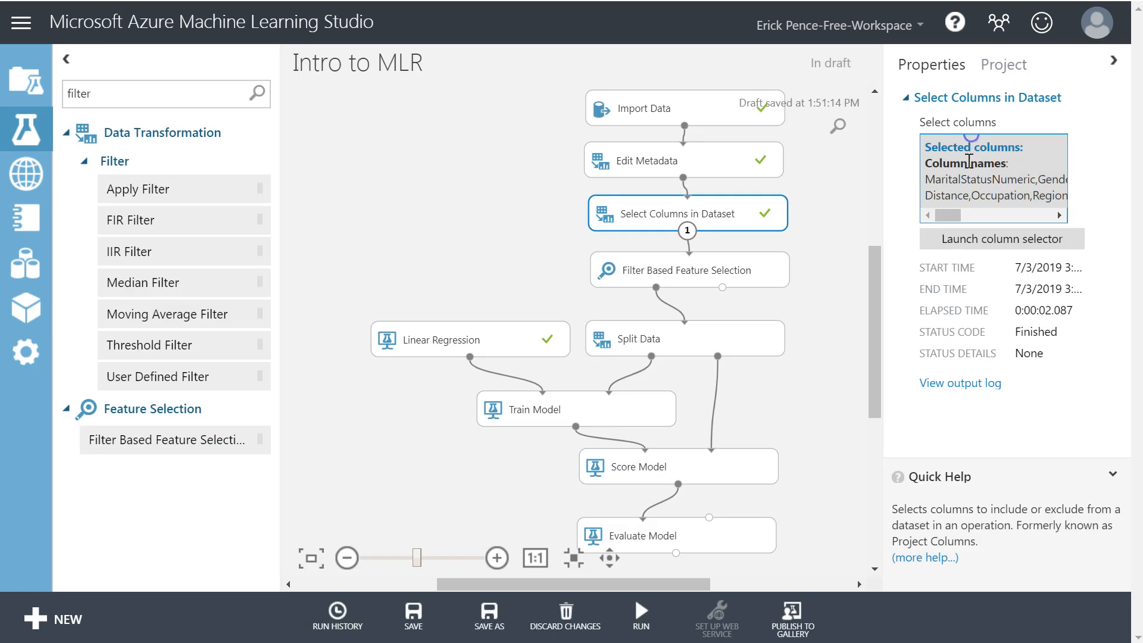
click(731, 262)
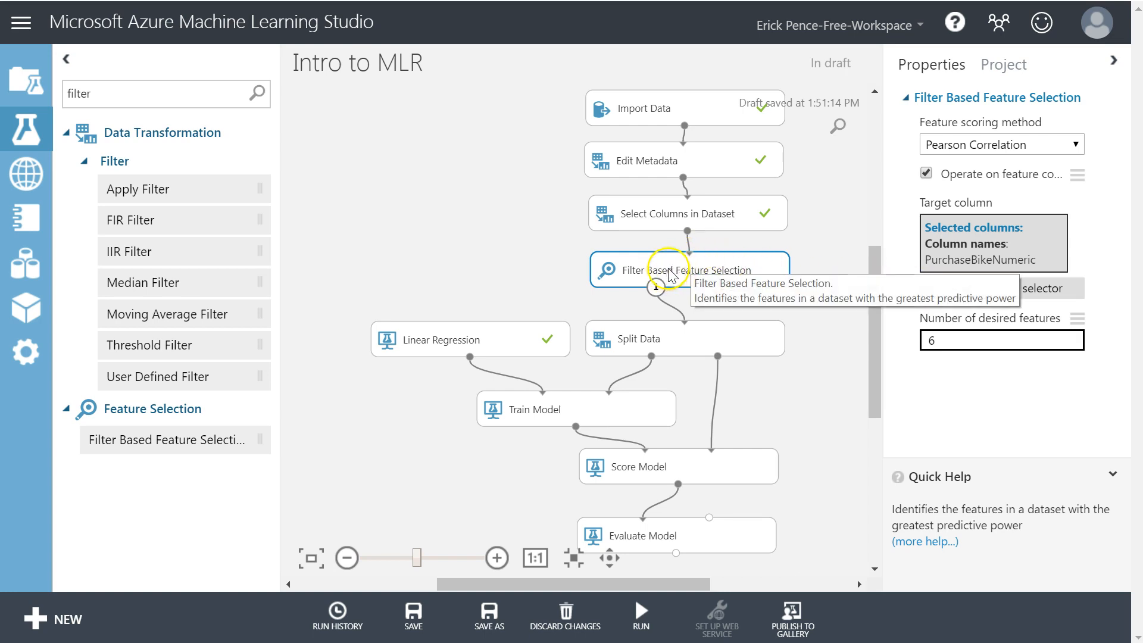
drag(670, 275, 674, 278)
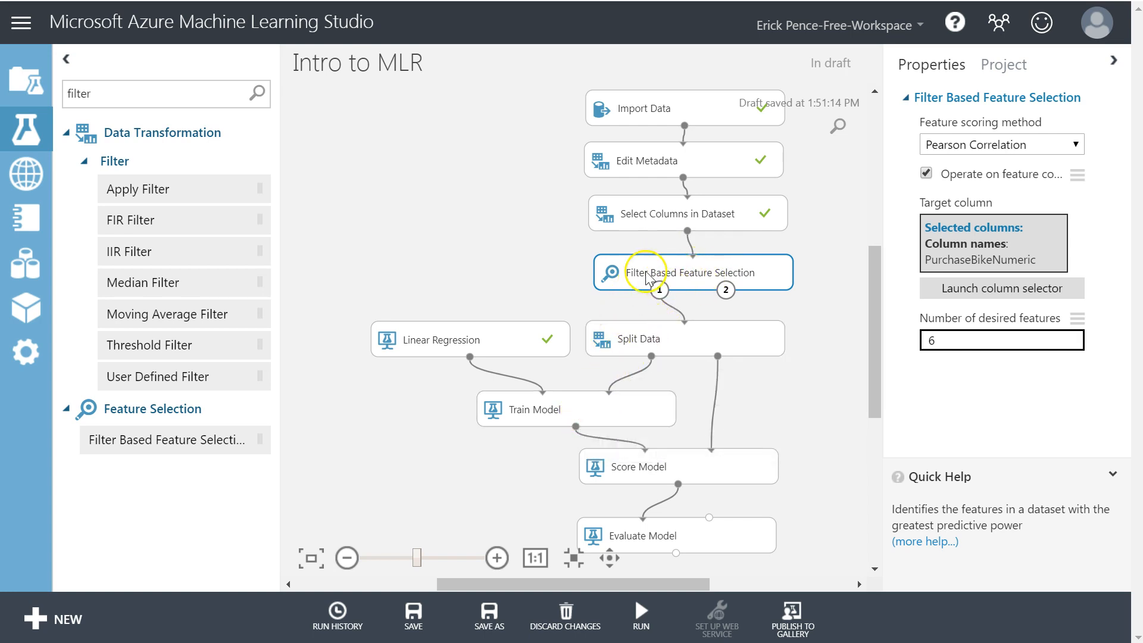
- Trace the data flow by inspecting the settings of Import Data, Select Columns in Dataset, Filter Based Feature Selection and Train Model
click(655, 109)
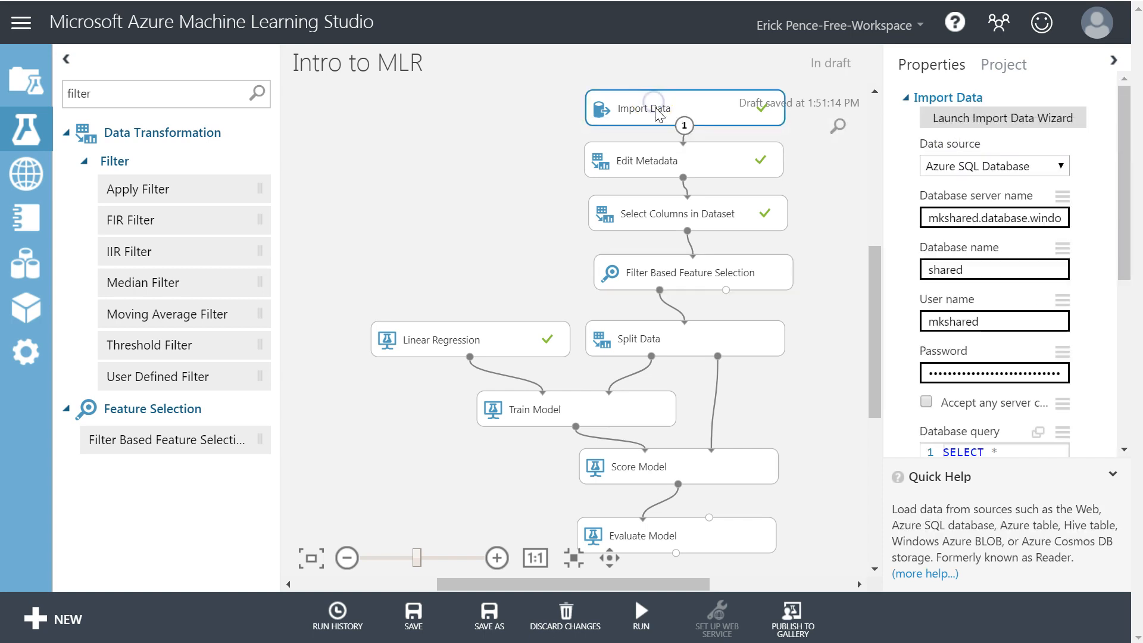
click(653, 218)
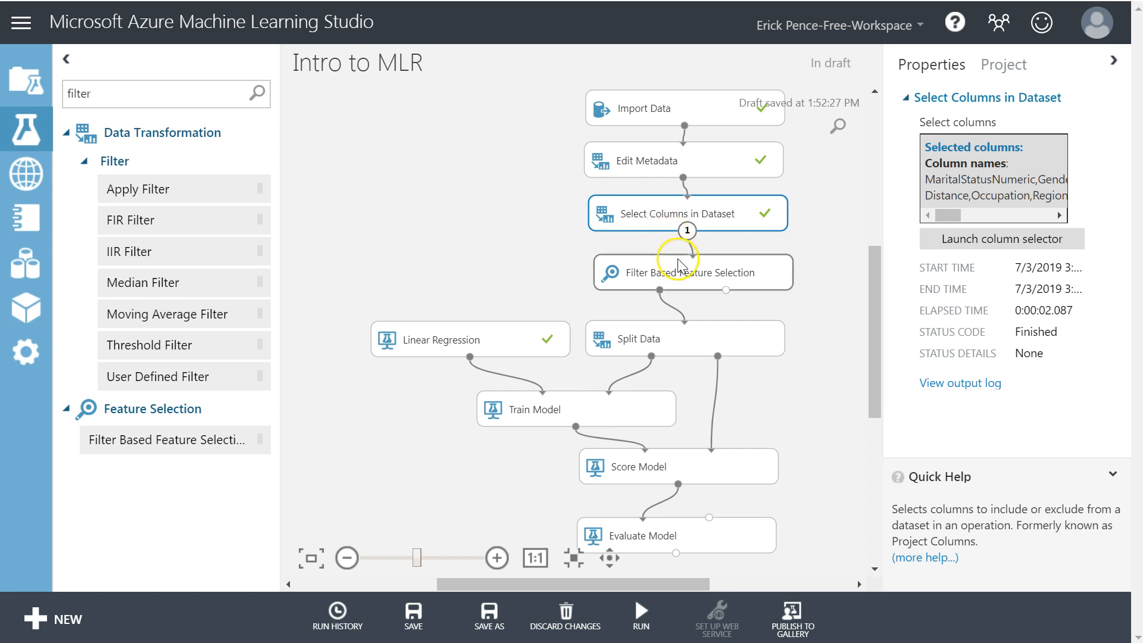
click(685, 273)
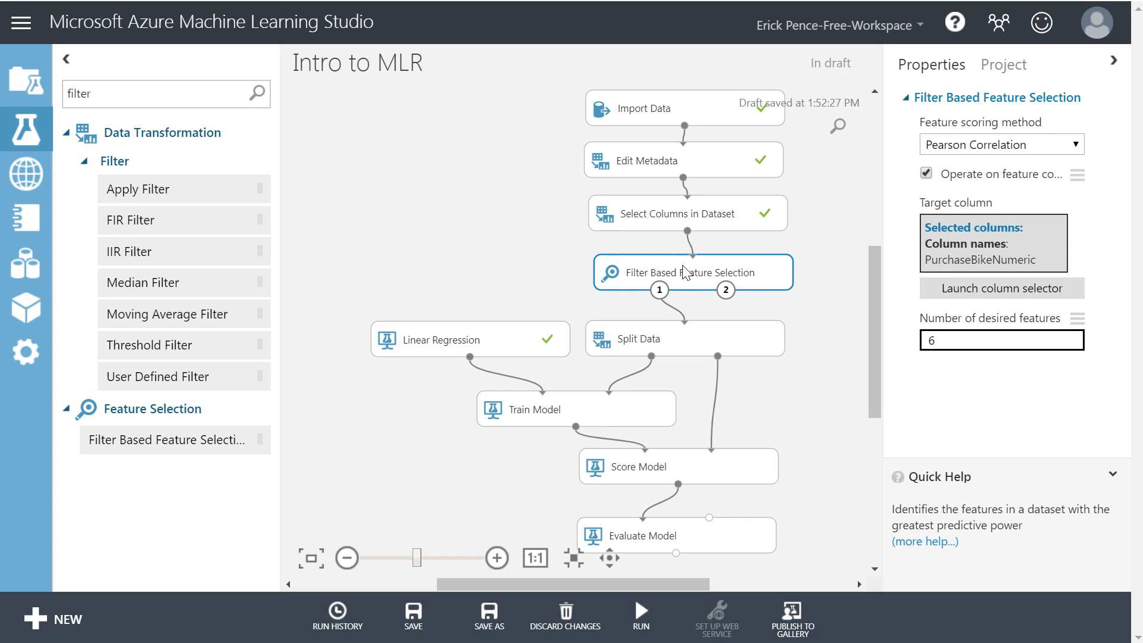
click(680, 107)
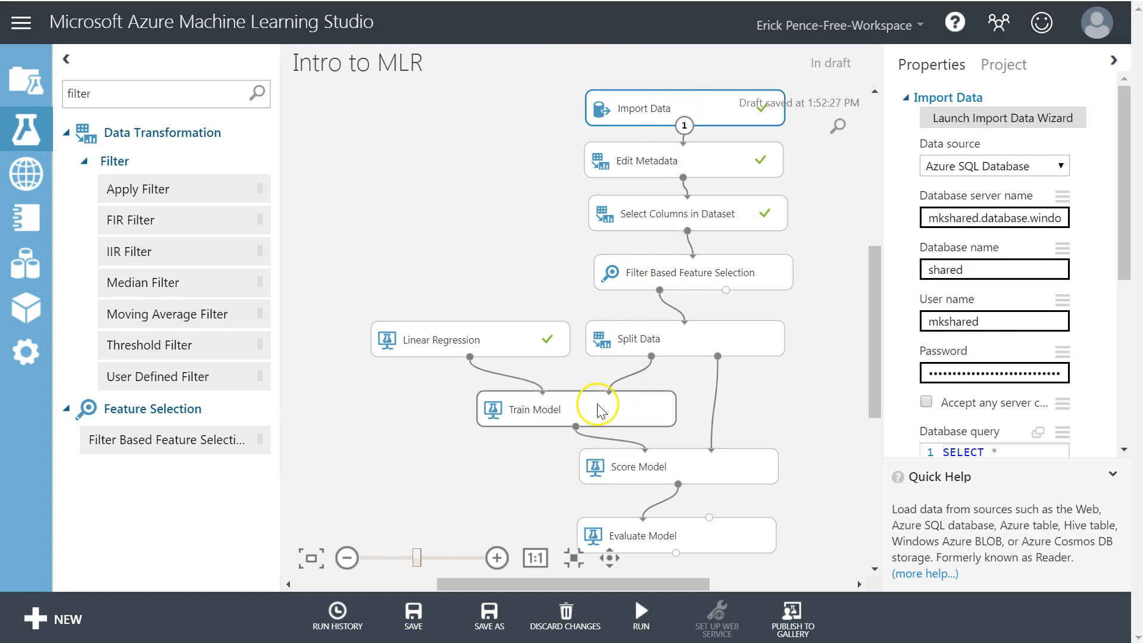
click(552, 404)
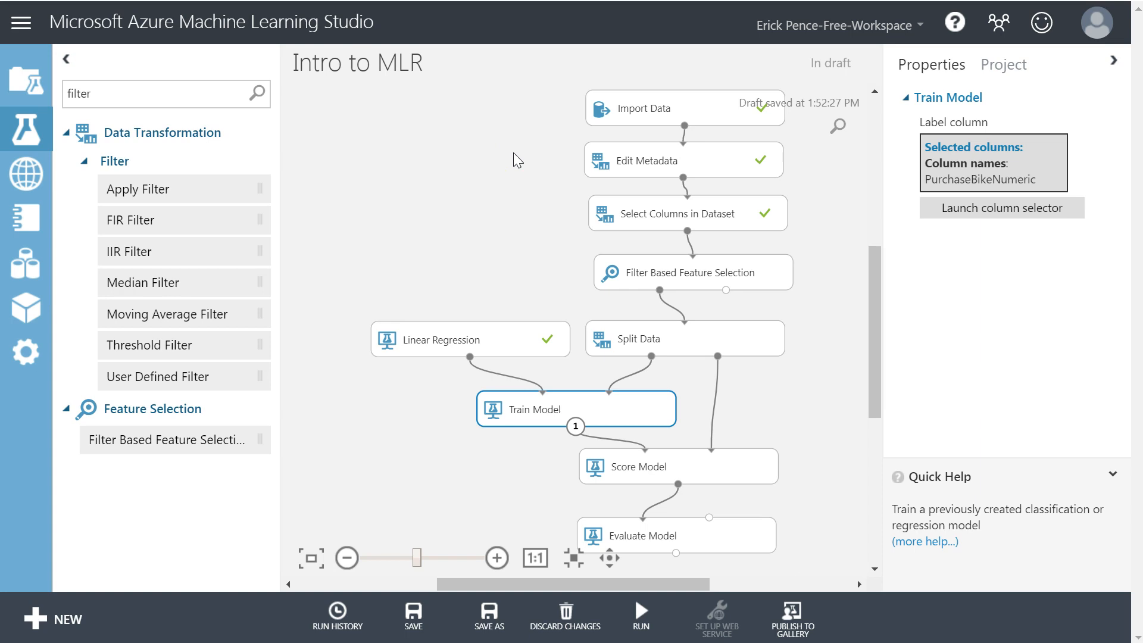
click(684, 101)
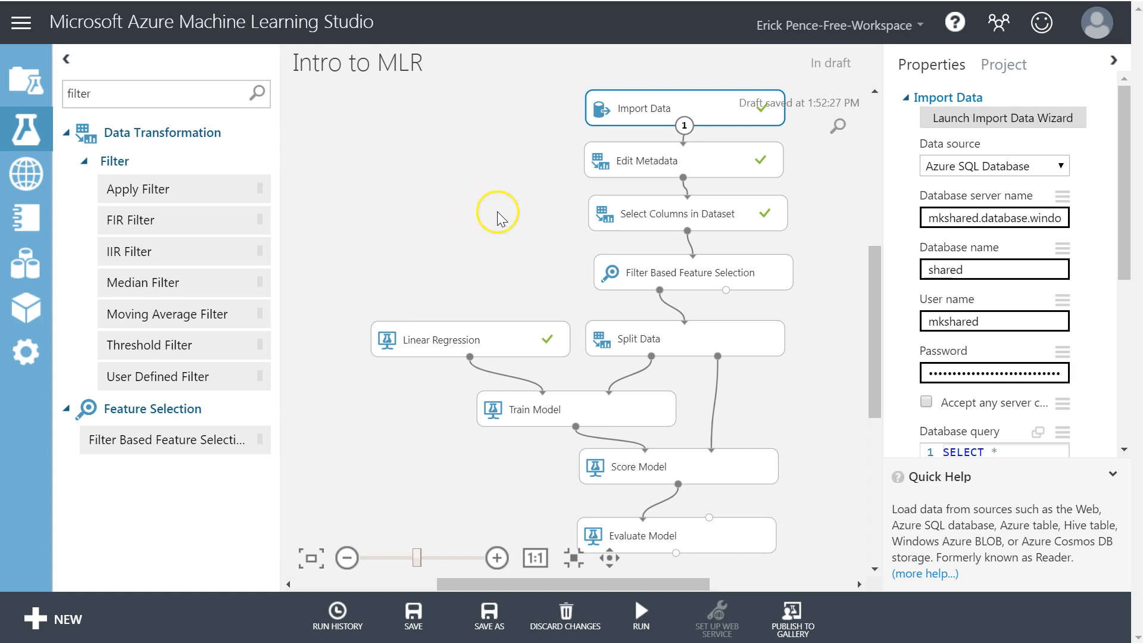
click(652, 273)
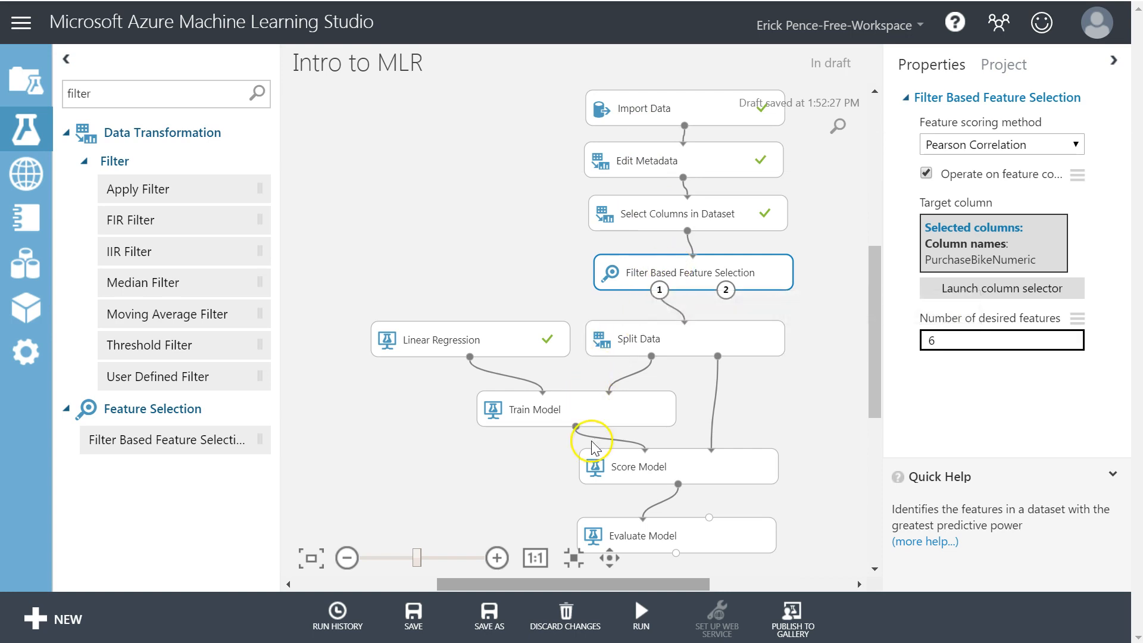
click(662, 107)
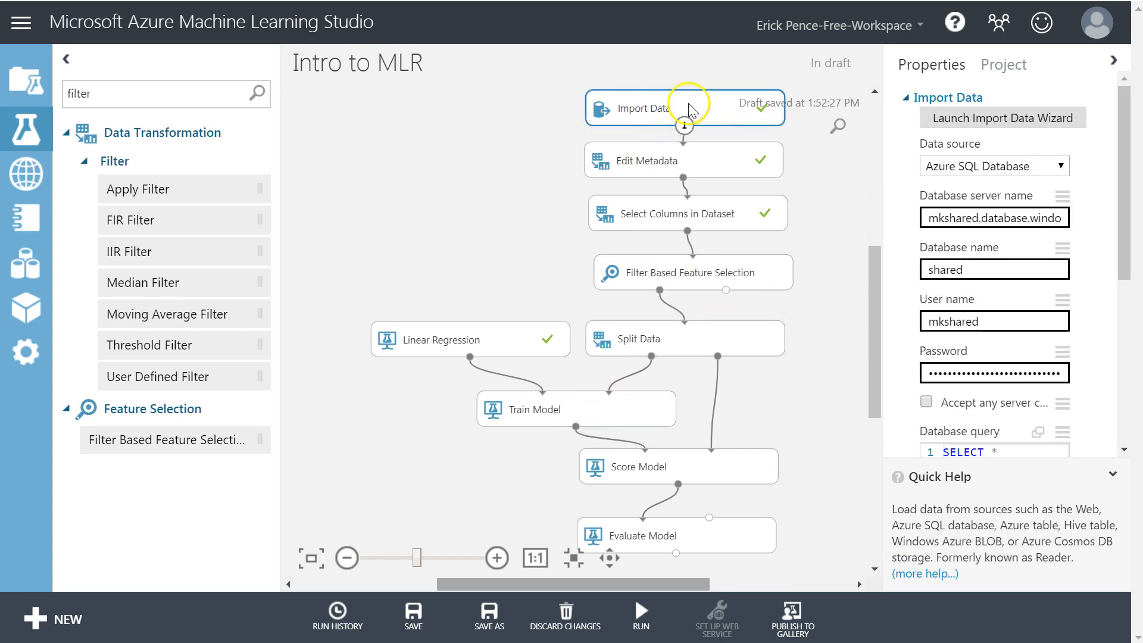
click(485, 283)
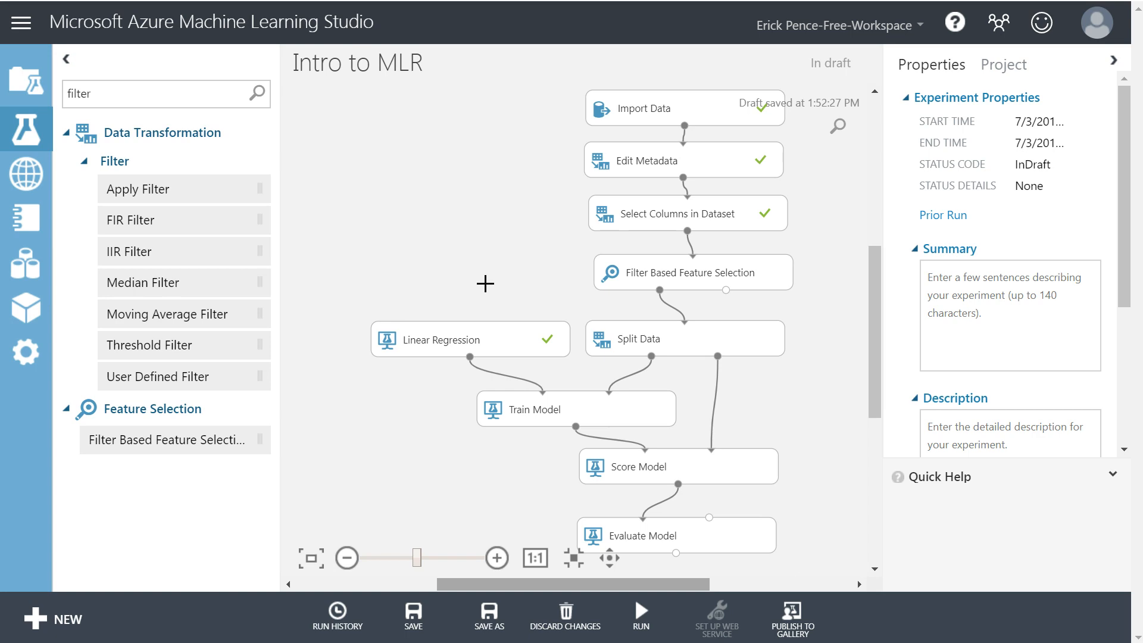
- Recheck the number of desired features in Filter Based Feature Selection and run the experiment
click(688, 272)
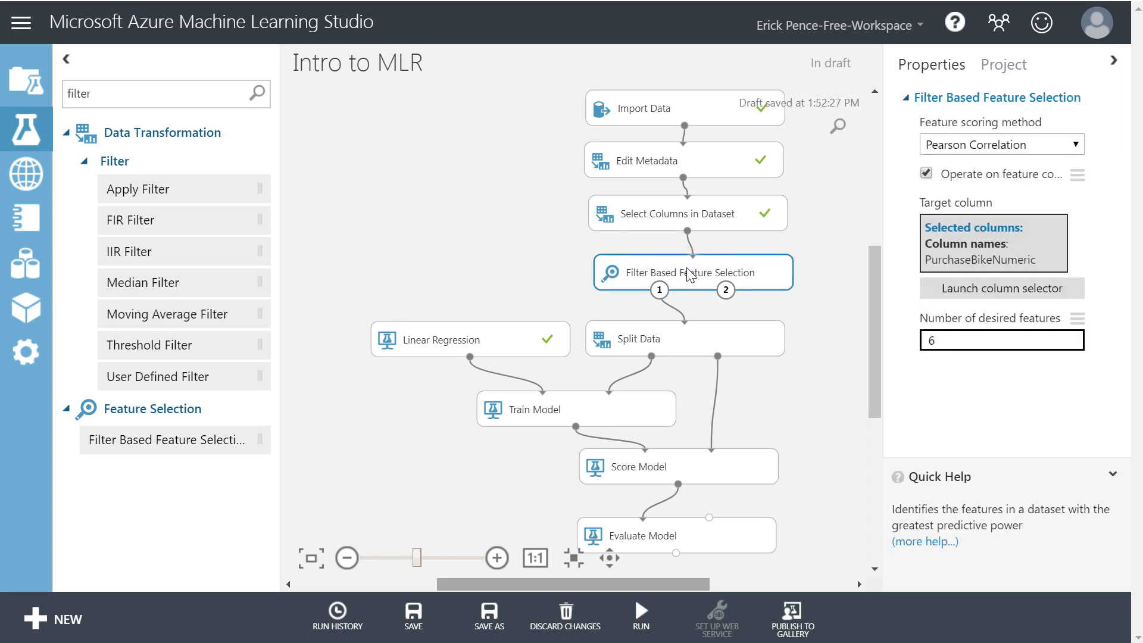
click(967, 344)
drag(917, 339, 963, 340)
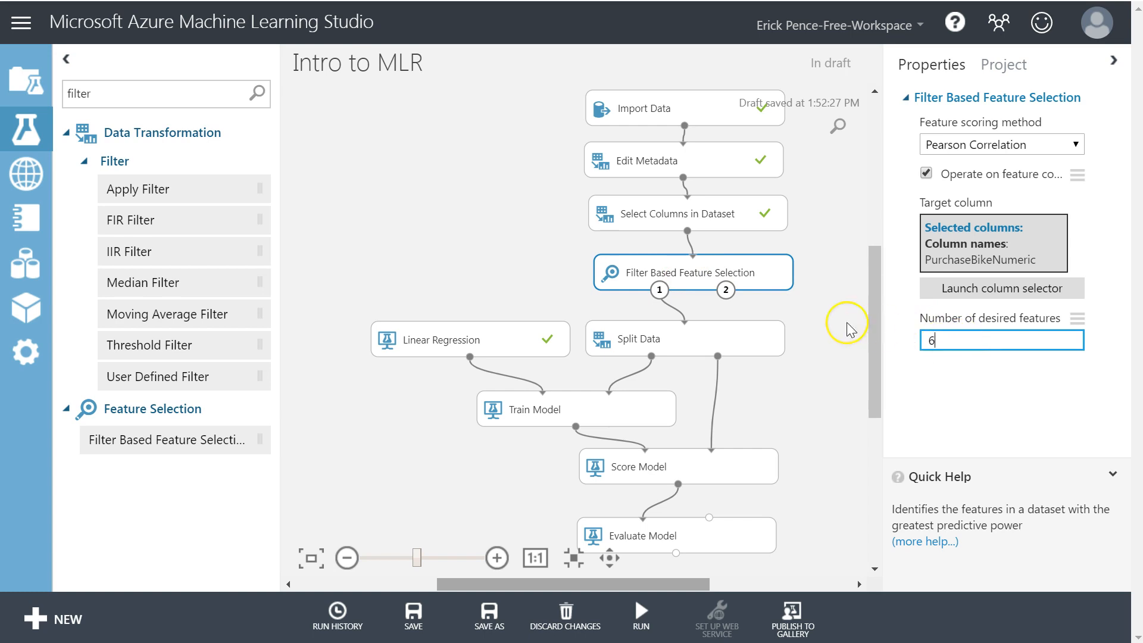
click(712, 273)
click(645, 275)
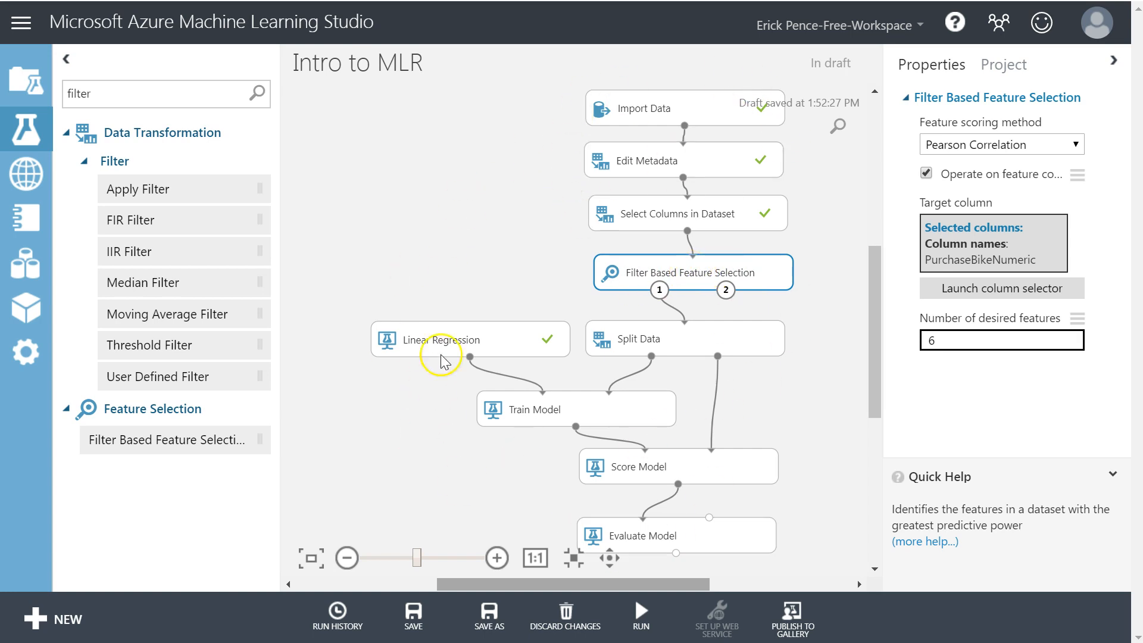
mouse_move(640, 631)
click(622, 553)
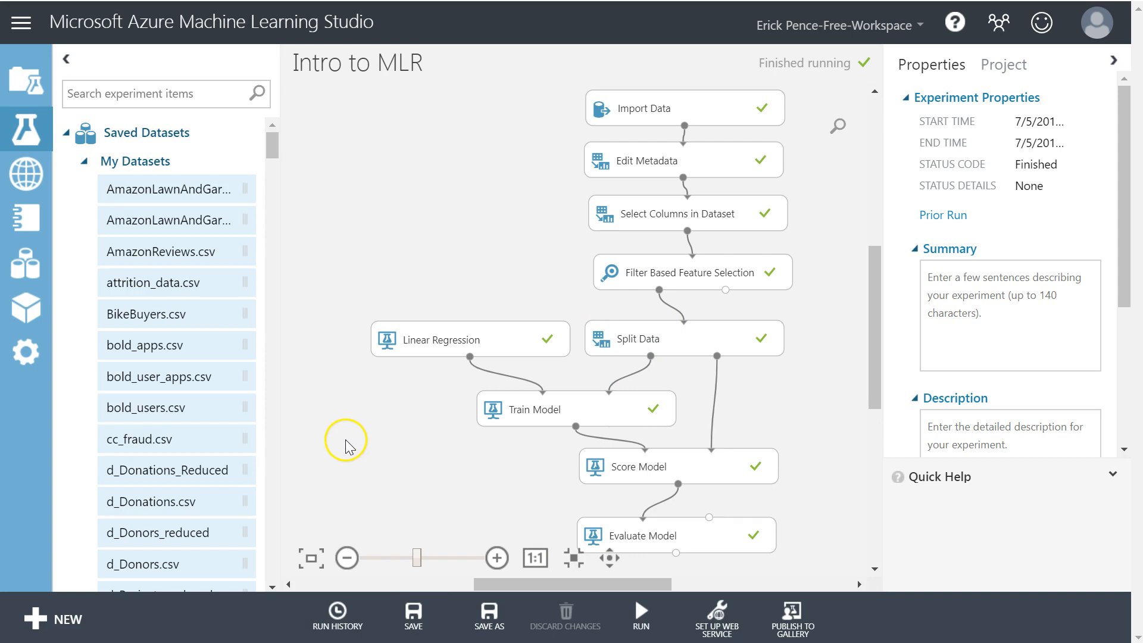
- Visualize the Features output of Filter Based Feature Selection and examine the correlation scores, starting with PurchaseBikeNumeric and Cars
right_click(698, 292)
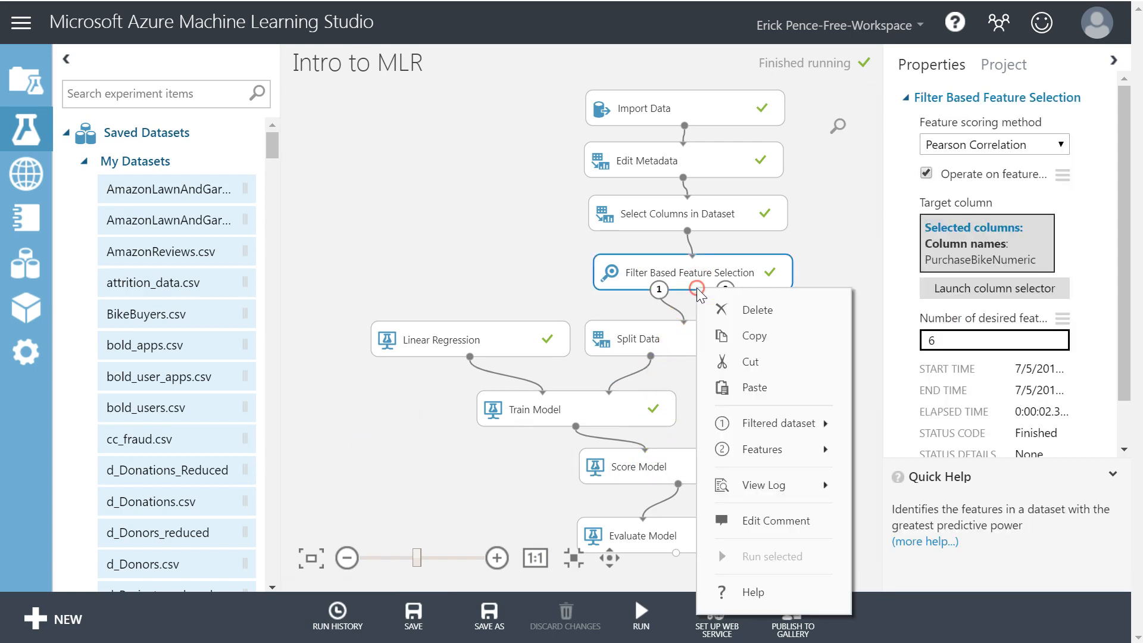
mouse_move(740, 449)
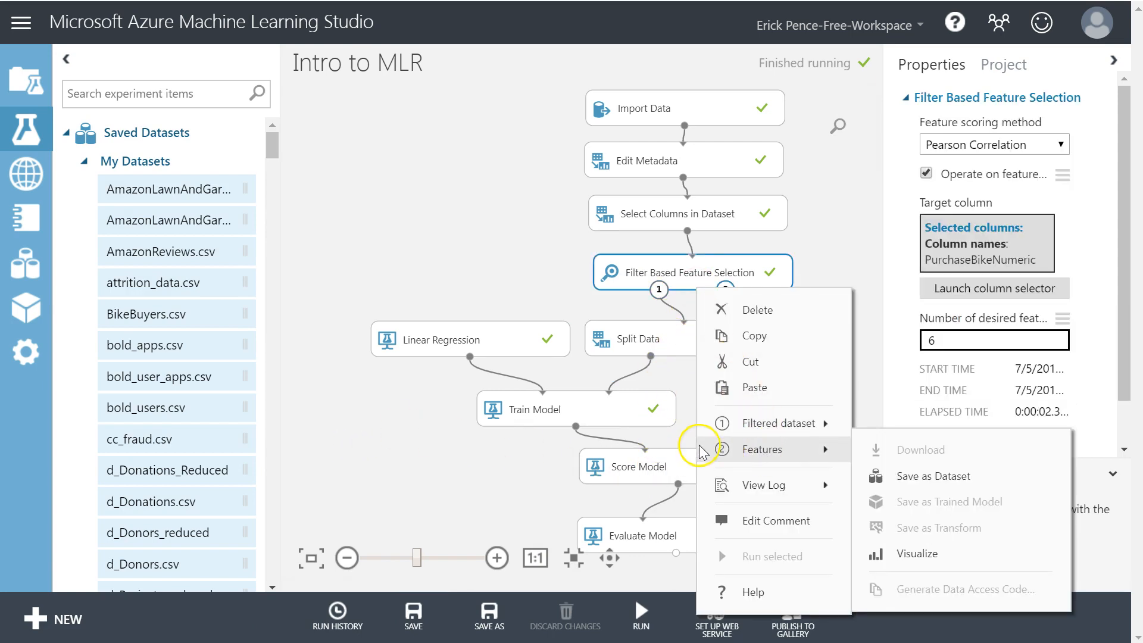
click(913, 553)
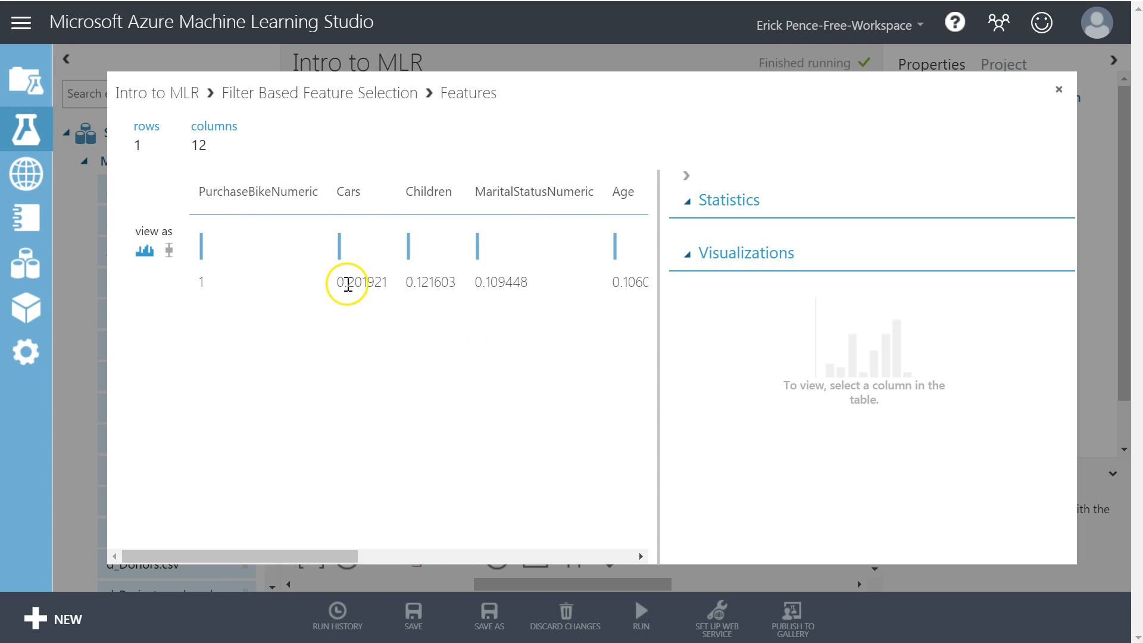
click(198, 288)
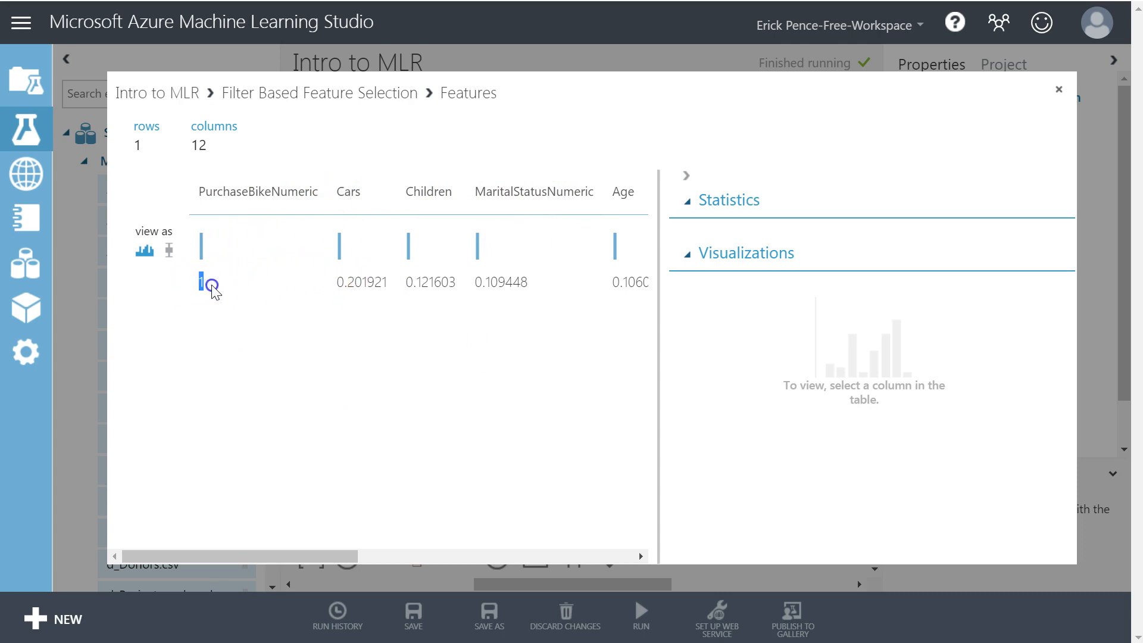
drag(190, 556, 244, 563)
drag(226, 281, 265, 282)
- Examine the scores of the remaining features, including Education, Occupation, Commute Distance and Region, and close the visualization
drag(288, 554, 547, 559)
click(373, 291)
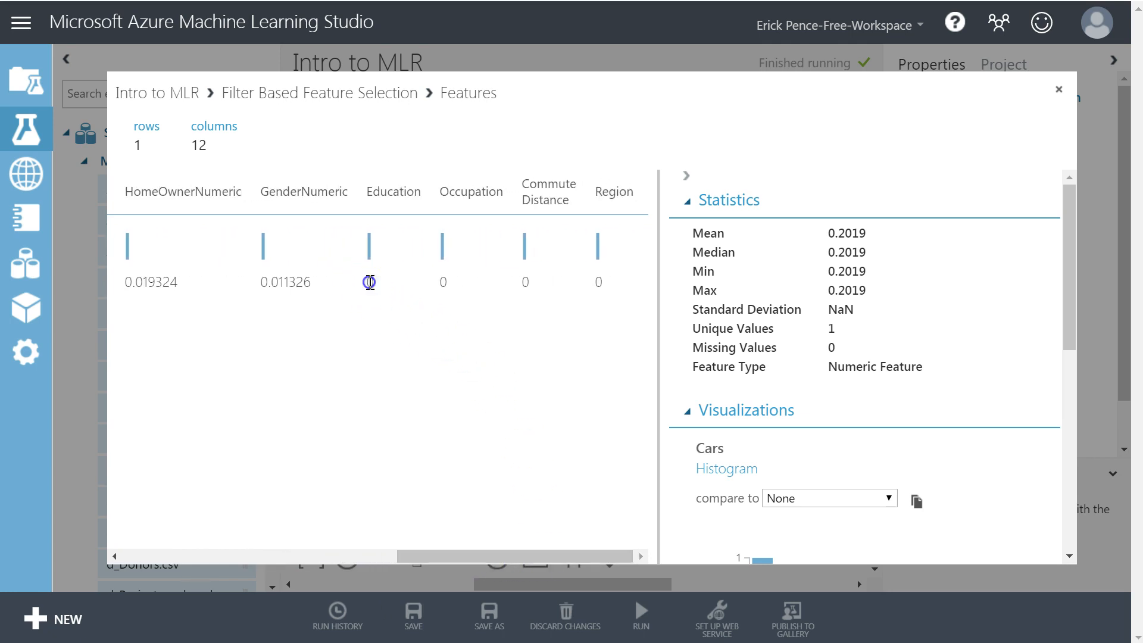
click(555, 281)
click(498, 314)
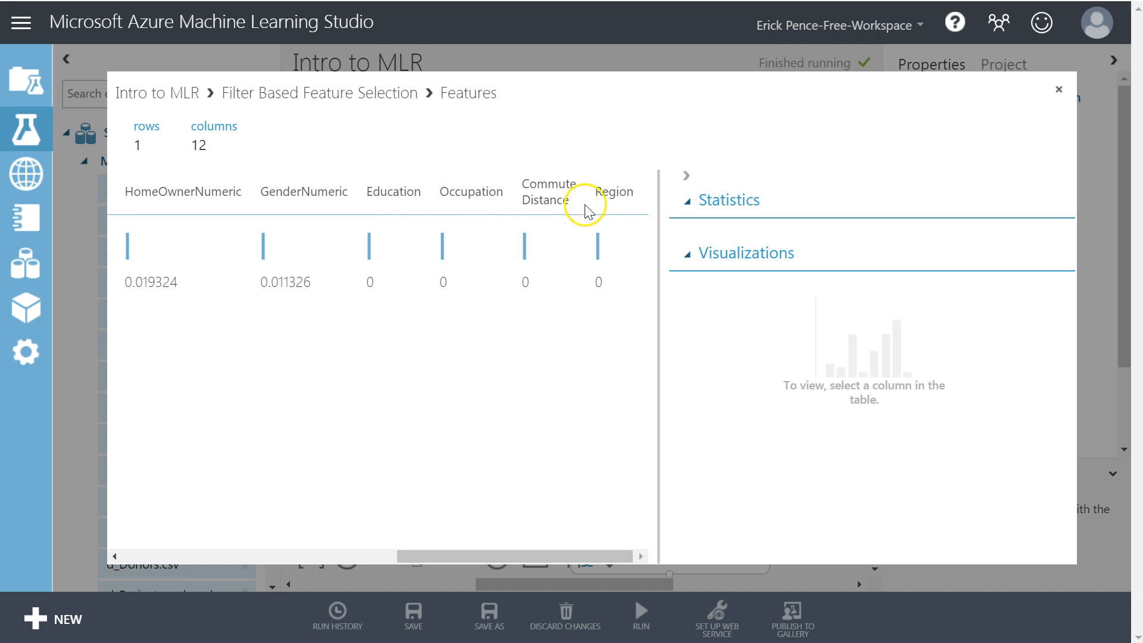
click(621, 209)
drag(393, 191, 598, 191)
click(619, 193)
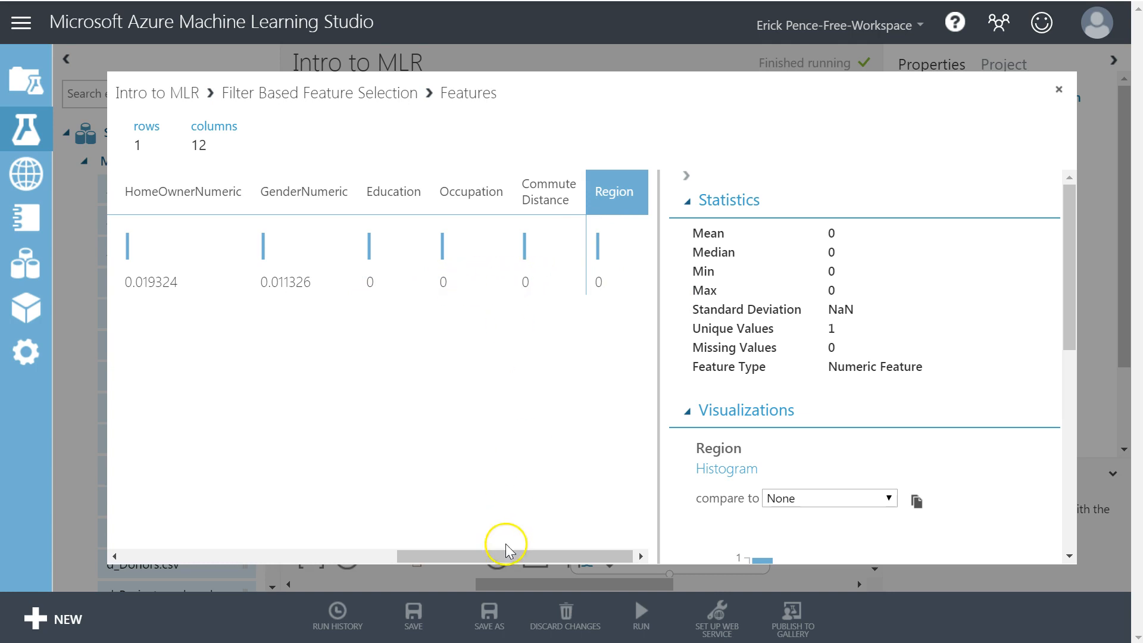
drag(512, 560, 148, 536)
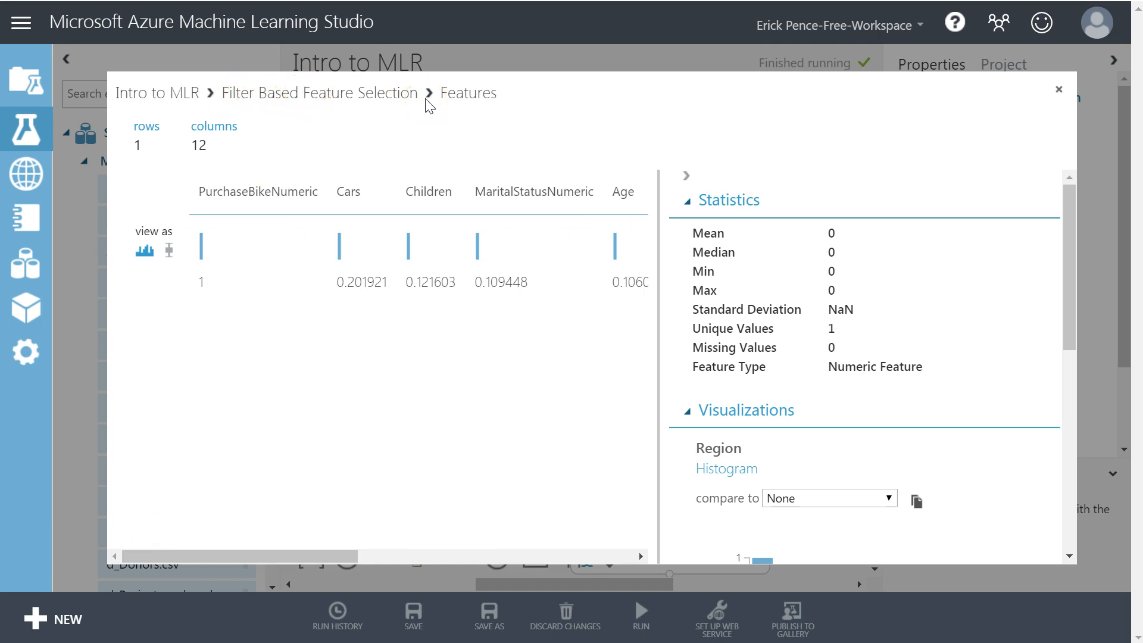
click(1059, 89)
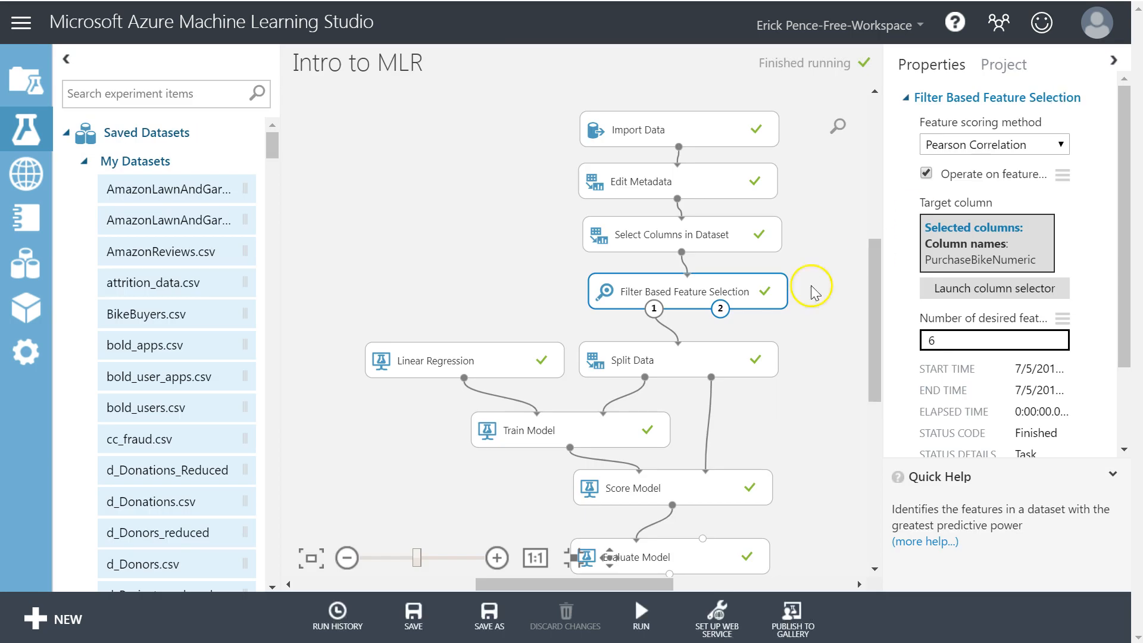
click(503, 300)
click(652, 291)
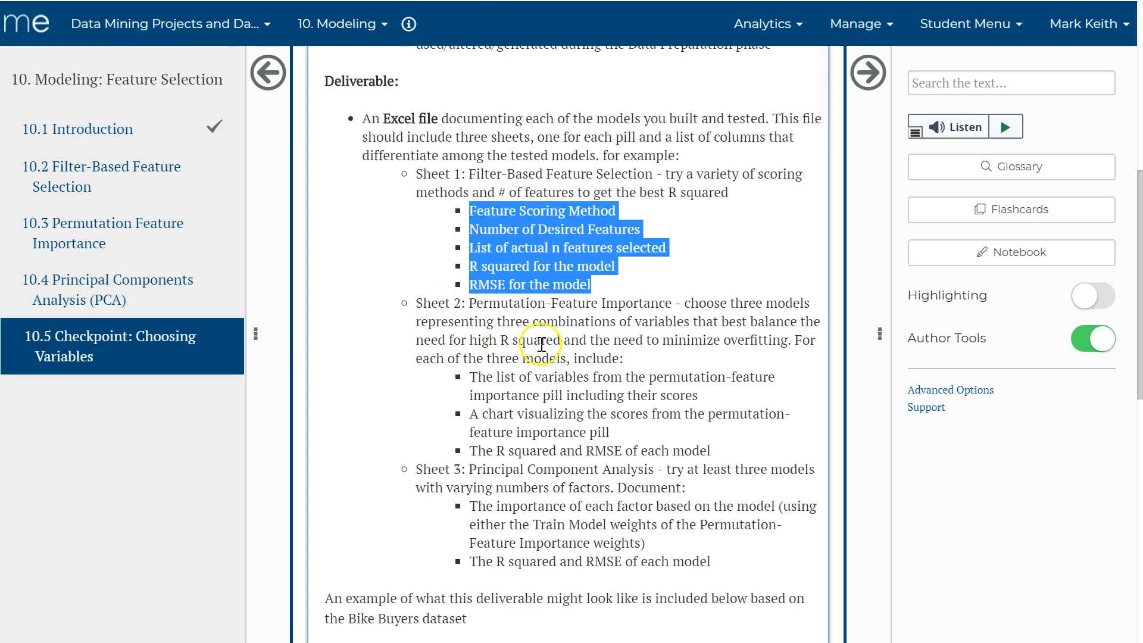
- Switch to the course page 10.5 Checkpoint: Choosing Variables and review the task's deliverables and its tables tw_Tweet, tw_User and tw_Location
click(540, 343)
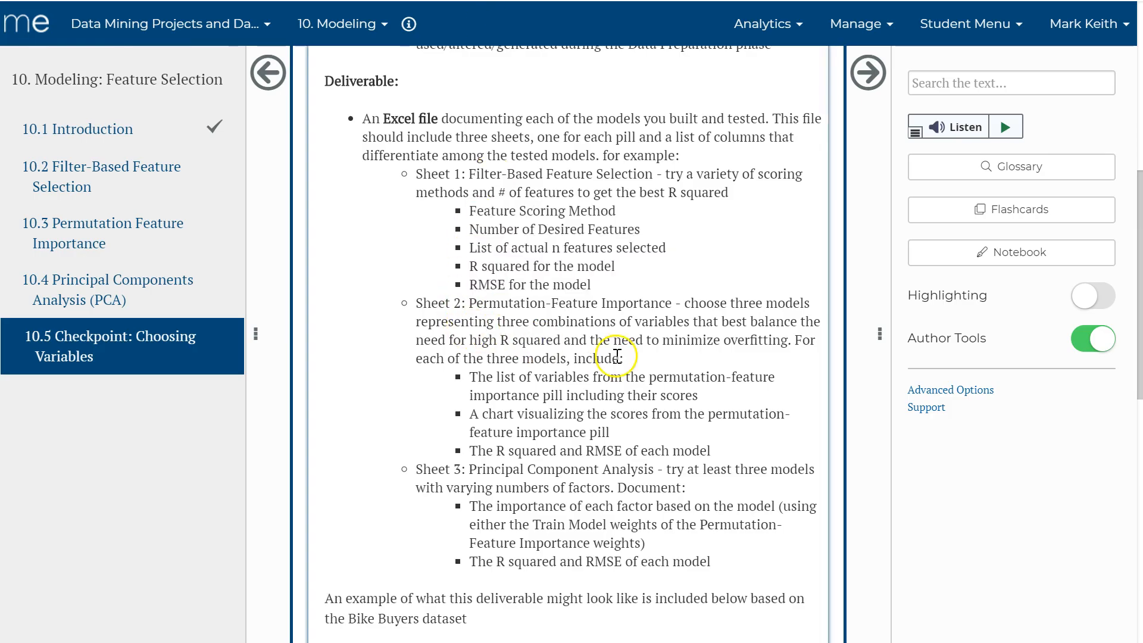
scroll(620, 352, up, 7)
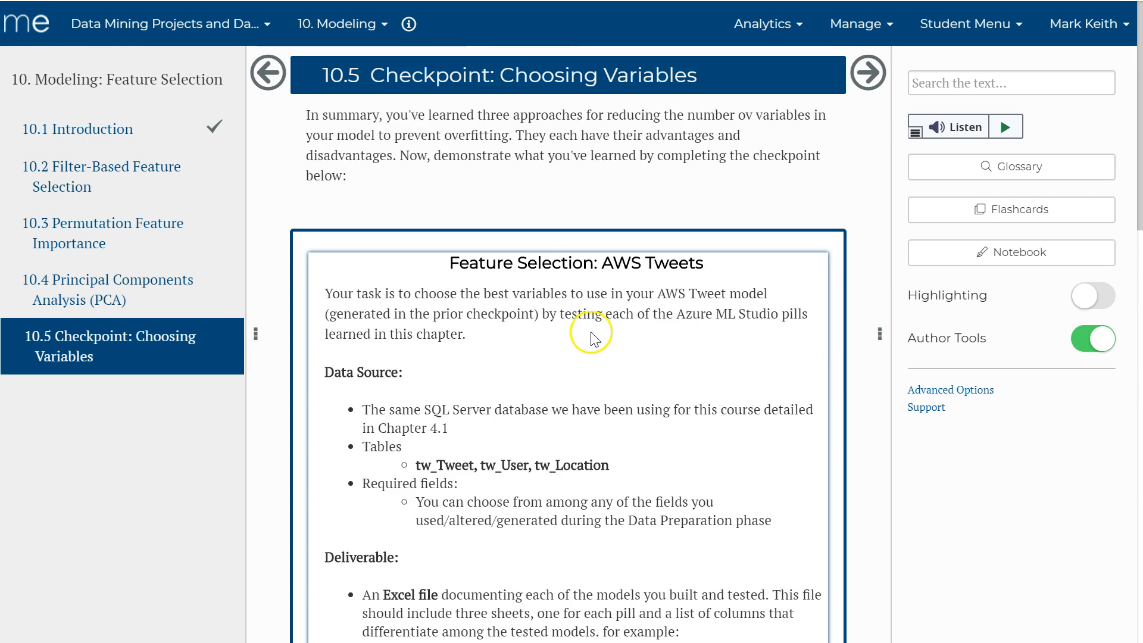
drag(421, 465, 623, 473)
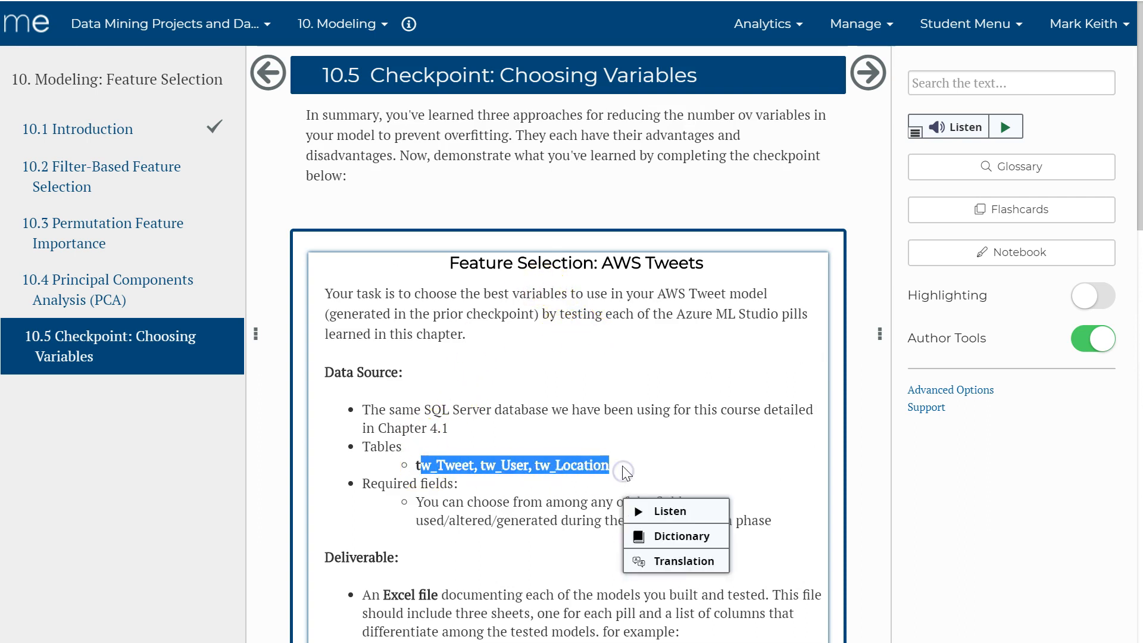
- Review the checkpoint's Excel deliverable, covering the sheets for Filter-Based Feature Selection, Permutation-Feature Importance and Principal Component Analysis
click(623, 469)
click(628, 470)
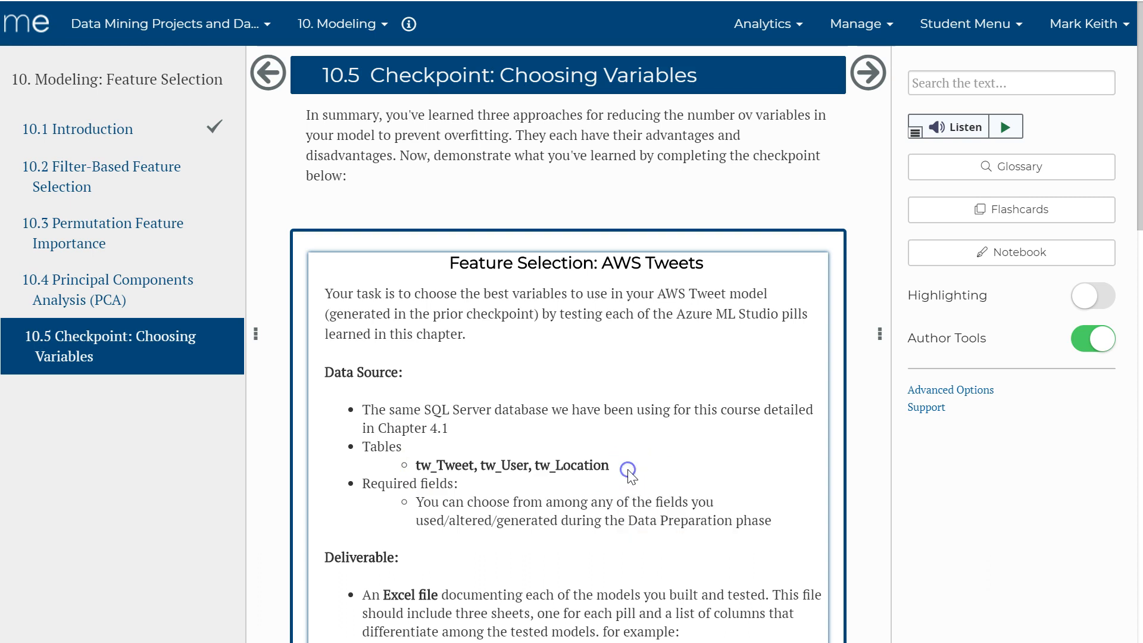
click(606, 467)
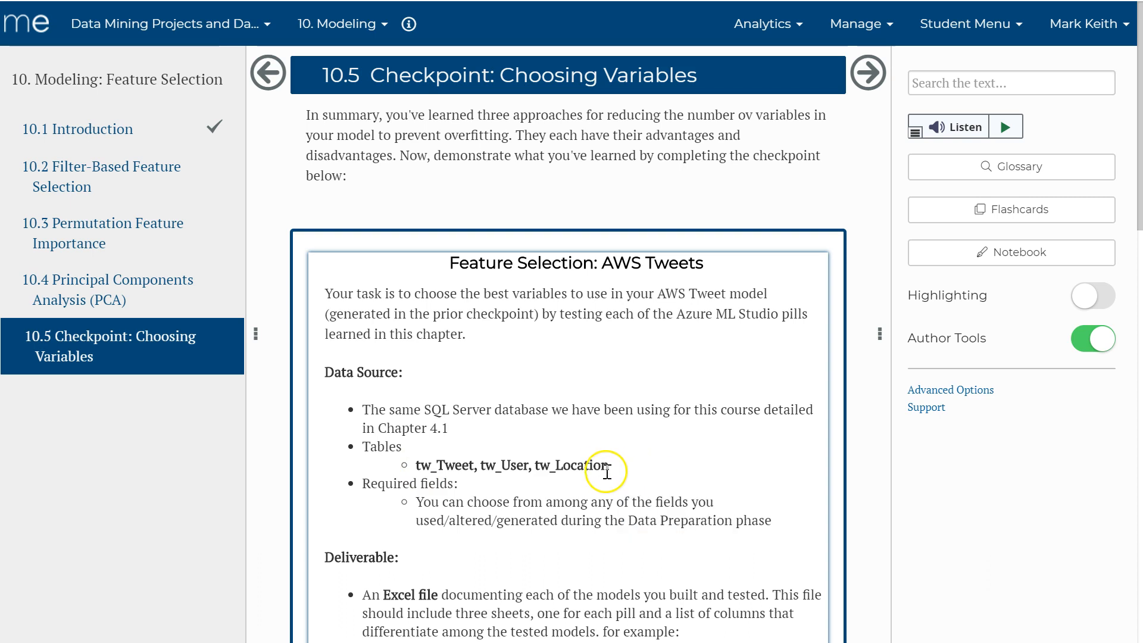
scroll(584, 484, down, 4)
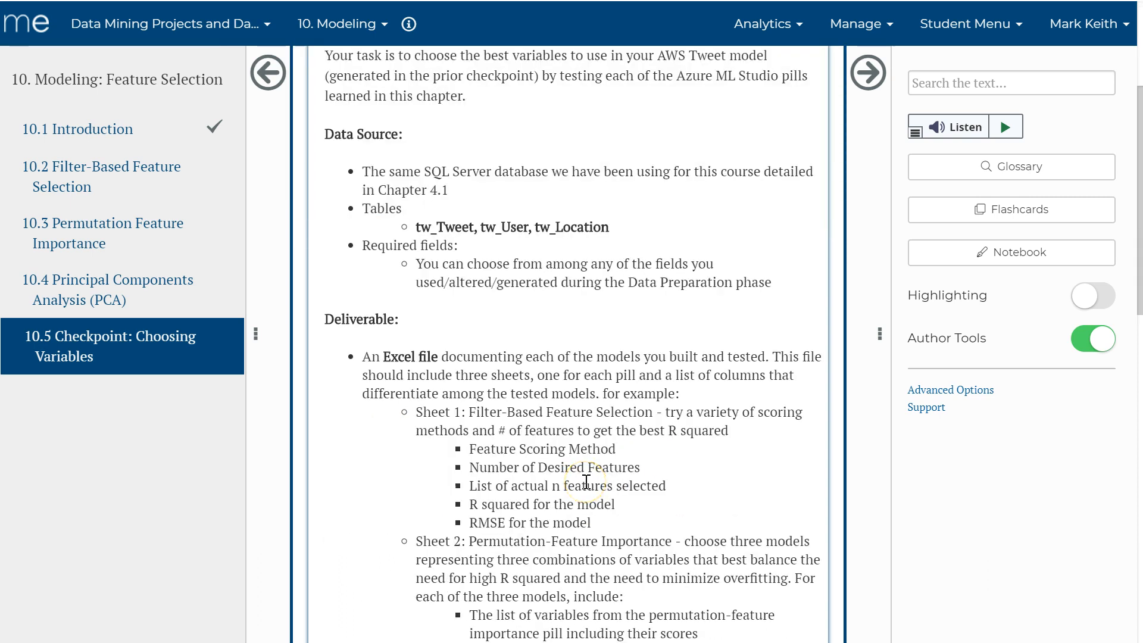
scroll(587, 481, down, 4)
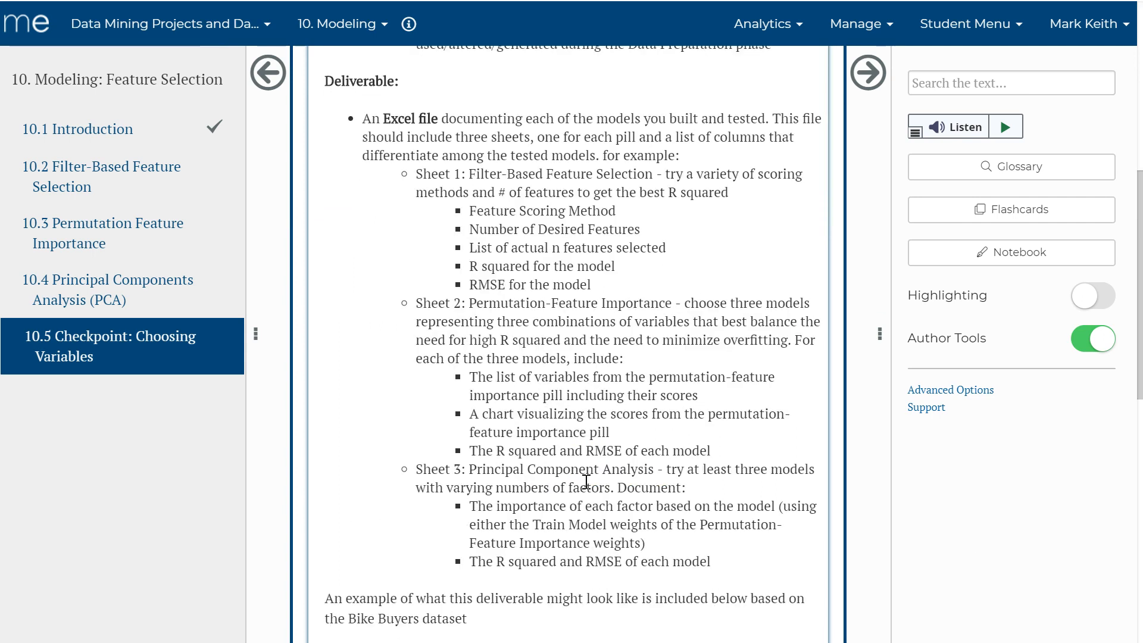
click(489, 181)
drag(470, 173, 658, 176)
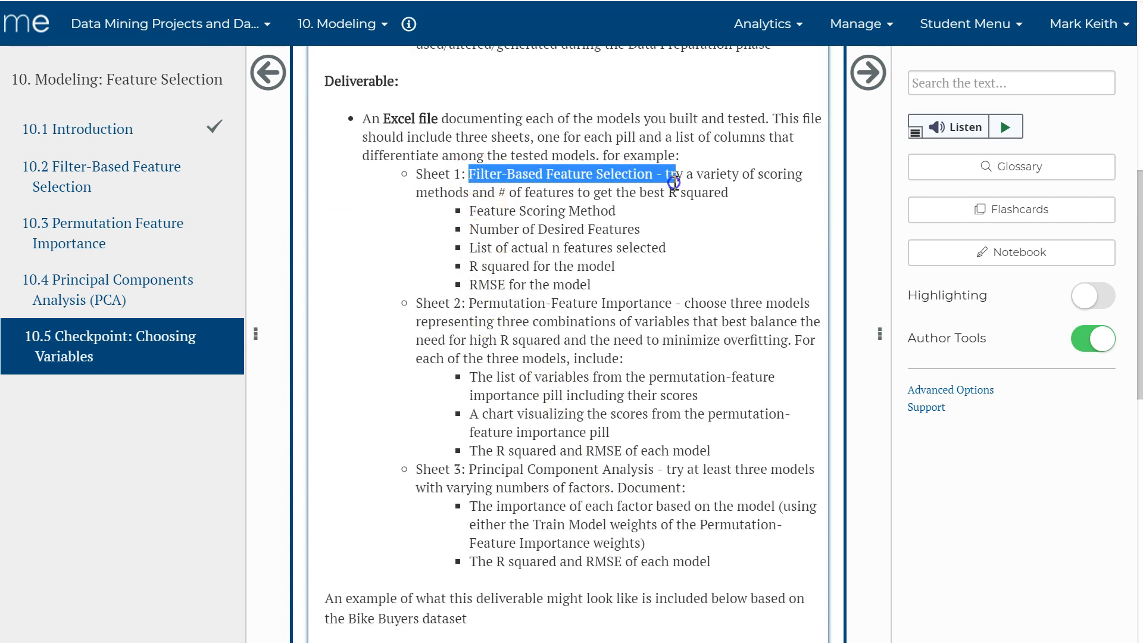
click(515, 303)
drag(515, 303, 630, 303)
drag(487, 469, 629, 462)
click(472, 270)
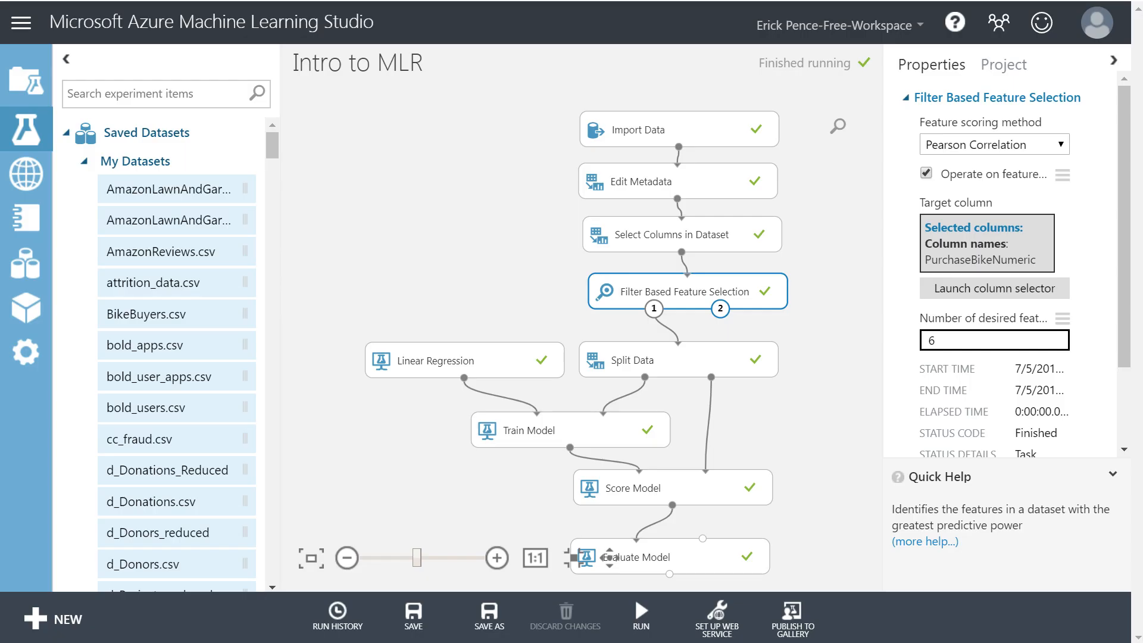
- Switch to the Intro to MLR experiment, visualize the Features output of Filter Based Feature Selection, and highlight all feature names and scores
right_click(703, 292)
mouse_move(778, 449)
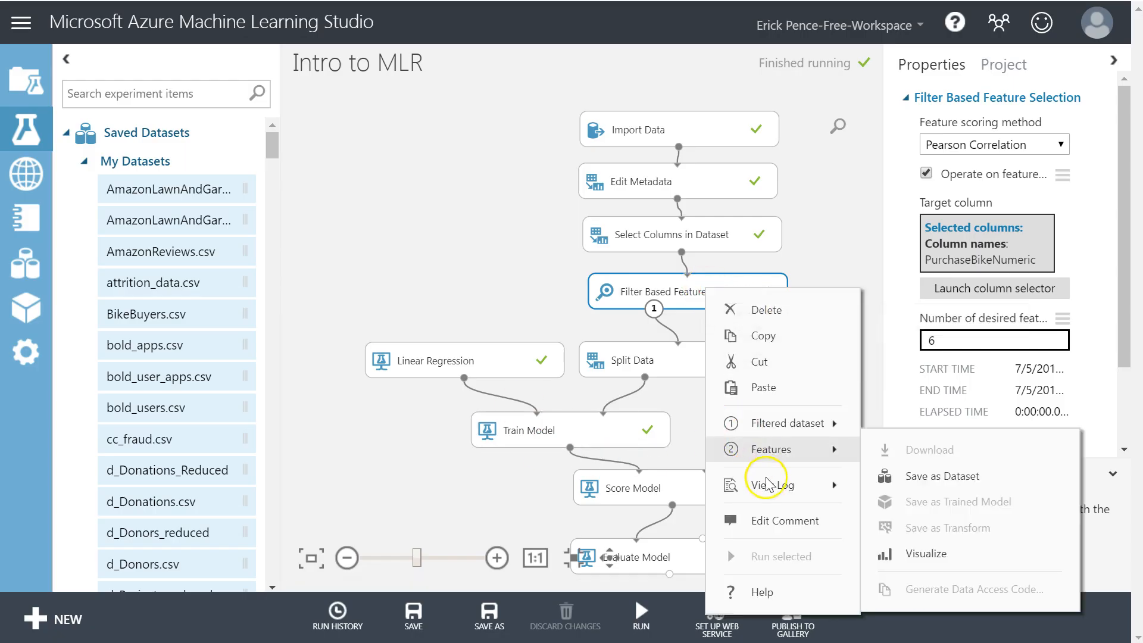
click(949, 557)
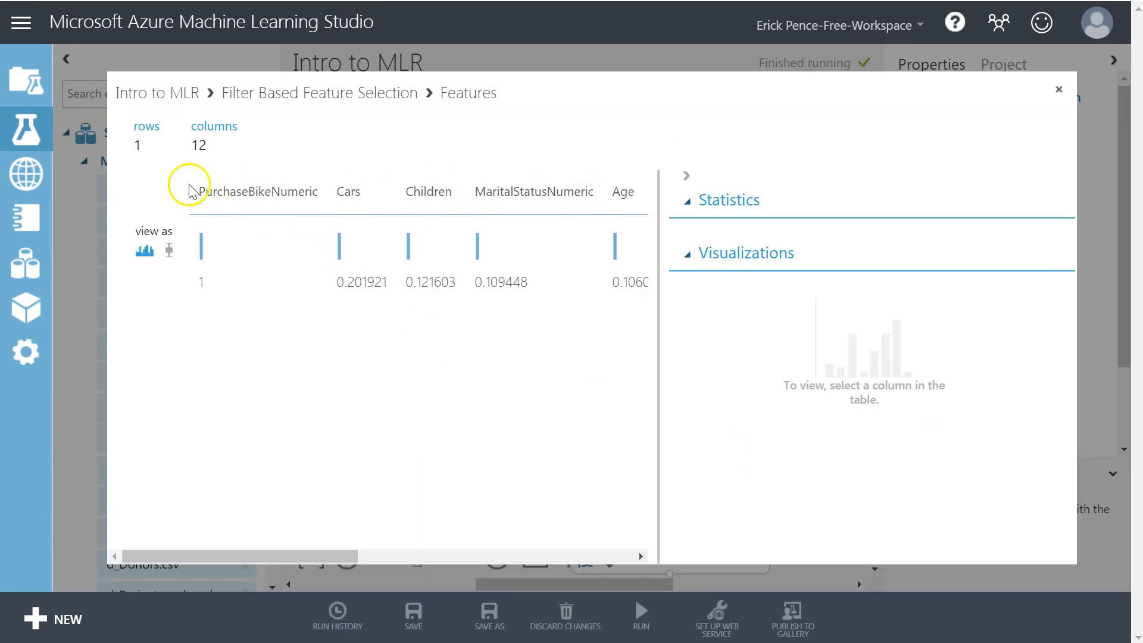
drag(203, 190, 618, 288)
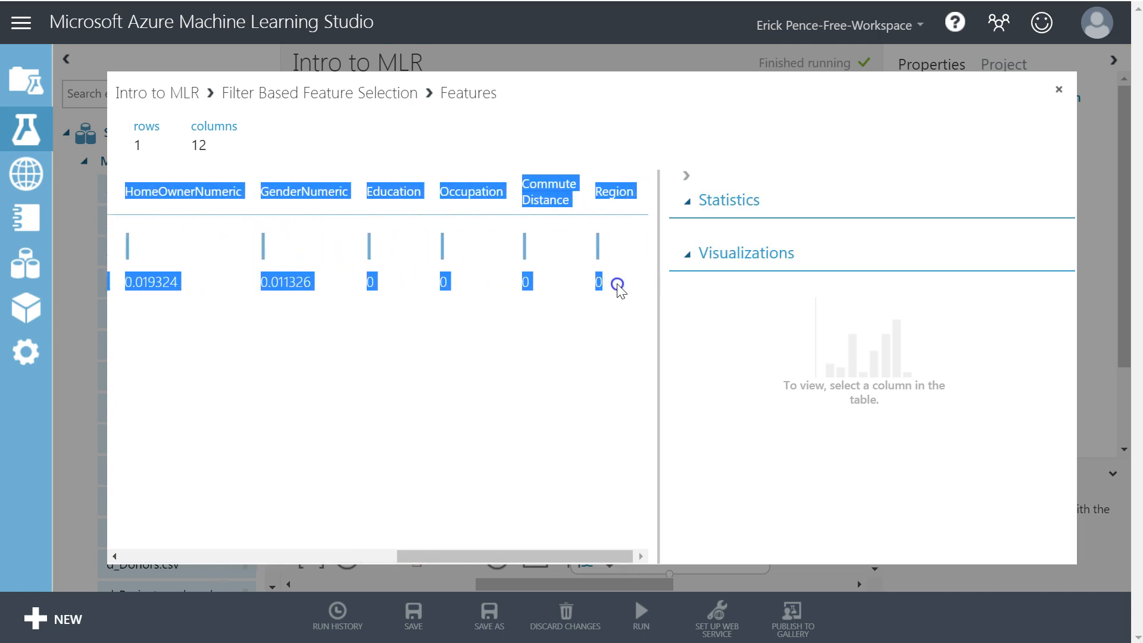
click(1058, 91)
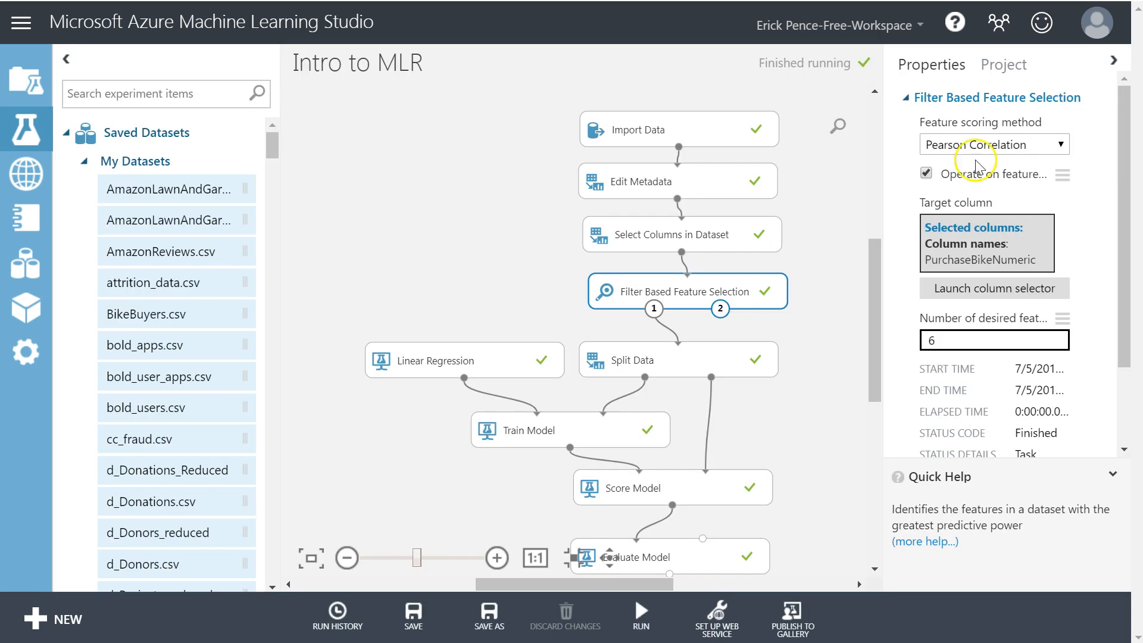
- Visualize the Features output of Filter Based Feature Selection again and compare the correlation scores from Cars through Region
right_click(703, 293)
mouse_move(815, 450)
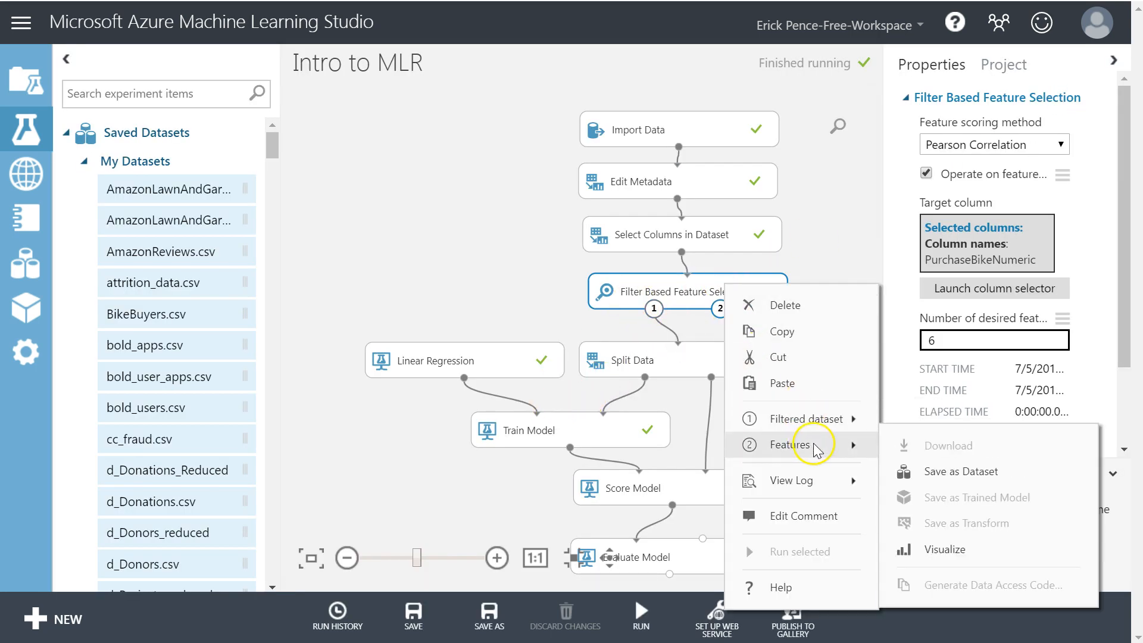
click(944, 548)
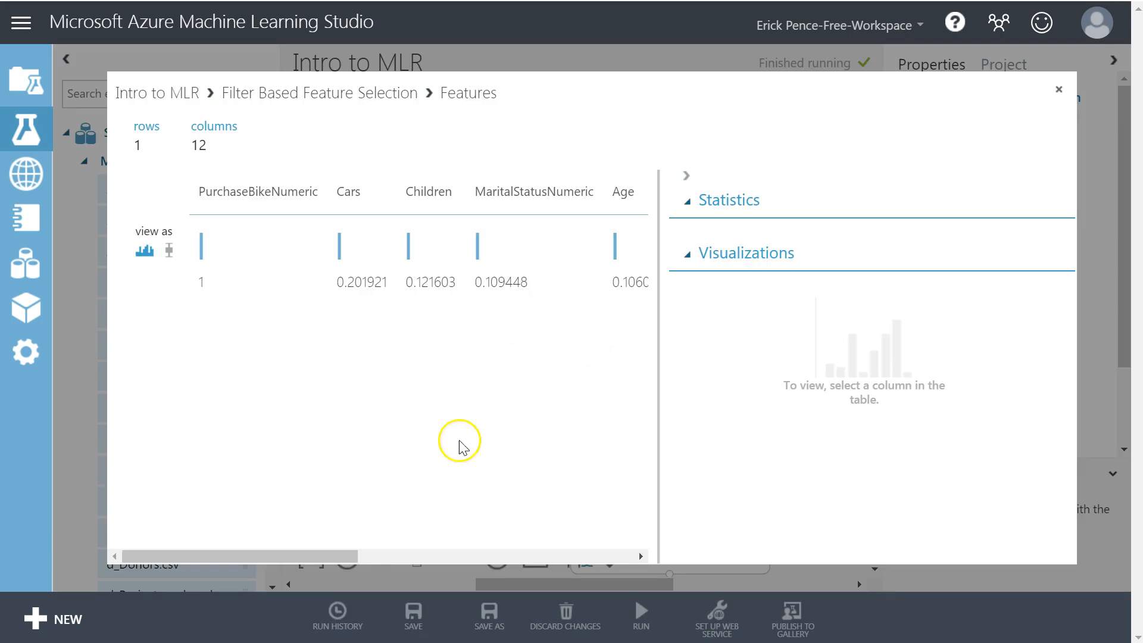
drag(334, 555, 663, 554)
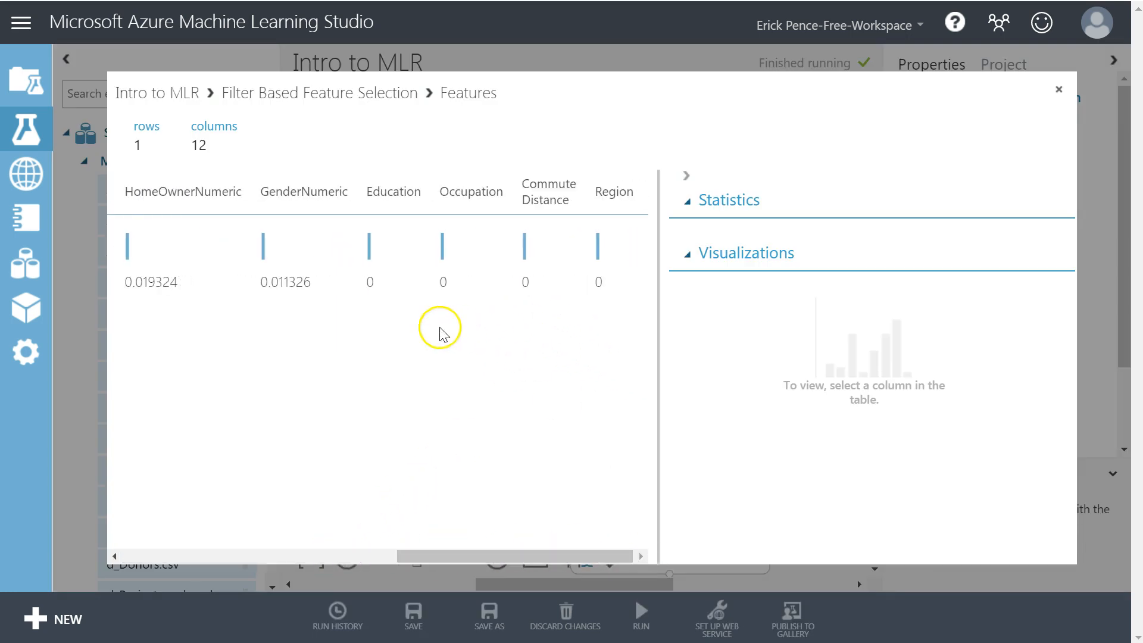
drag(497, 556, 532, 563)
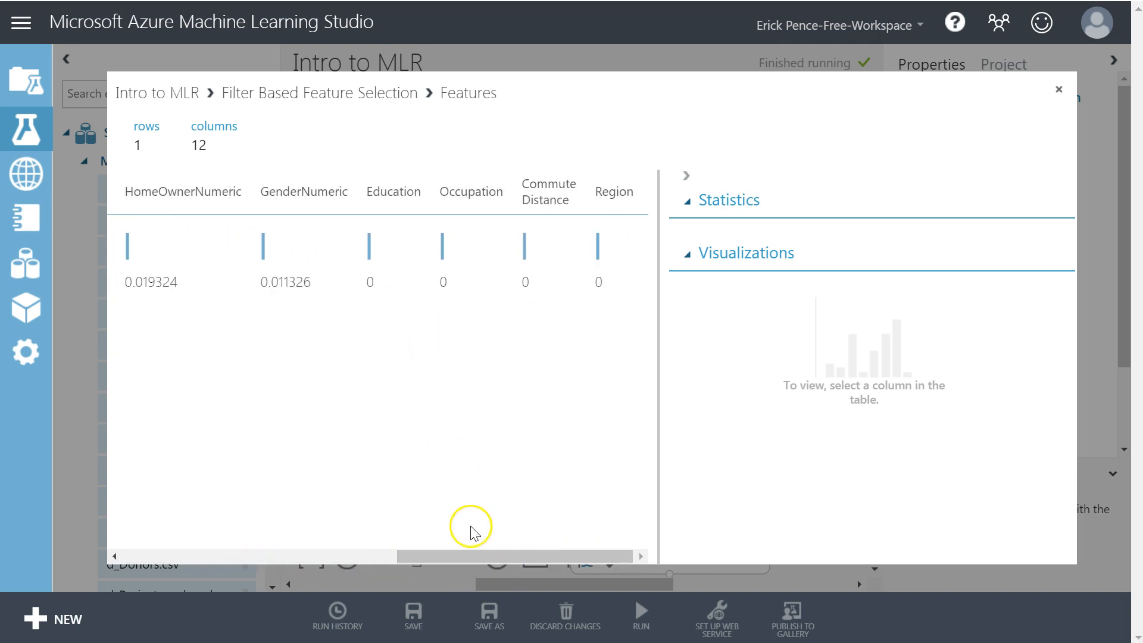
drag(474, 555, 70, 553)
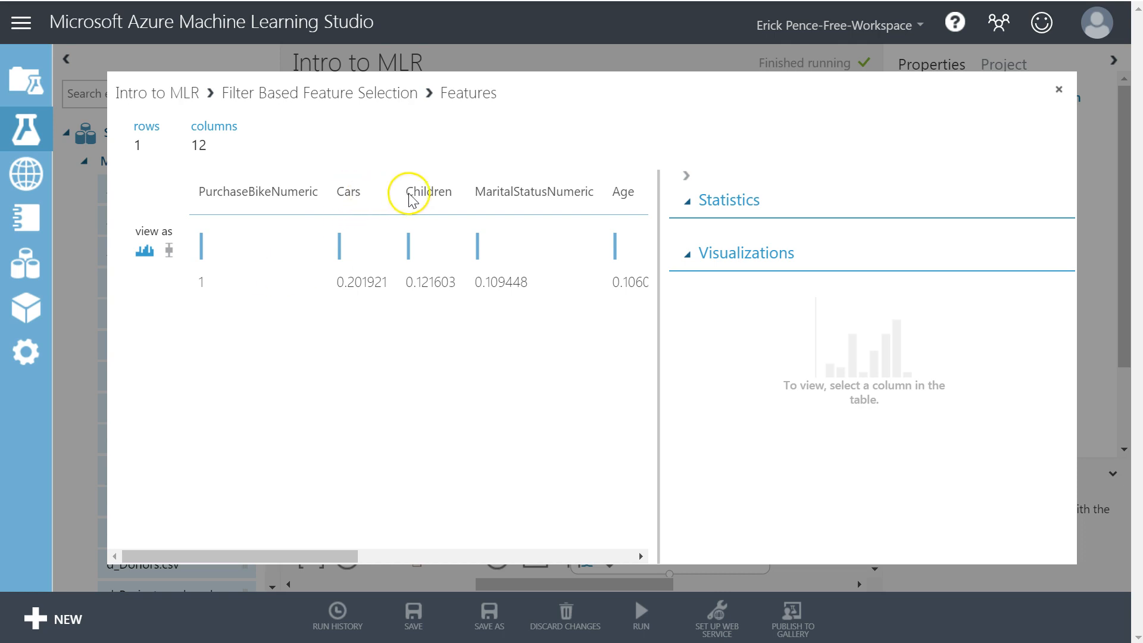
drag(320, 558, 429, 551)
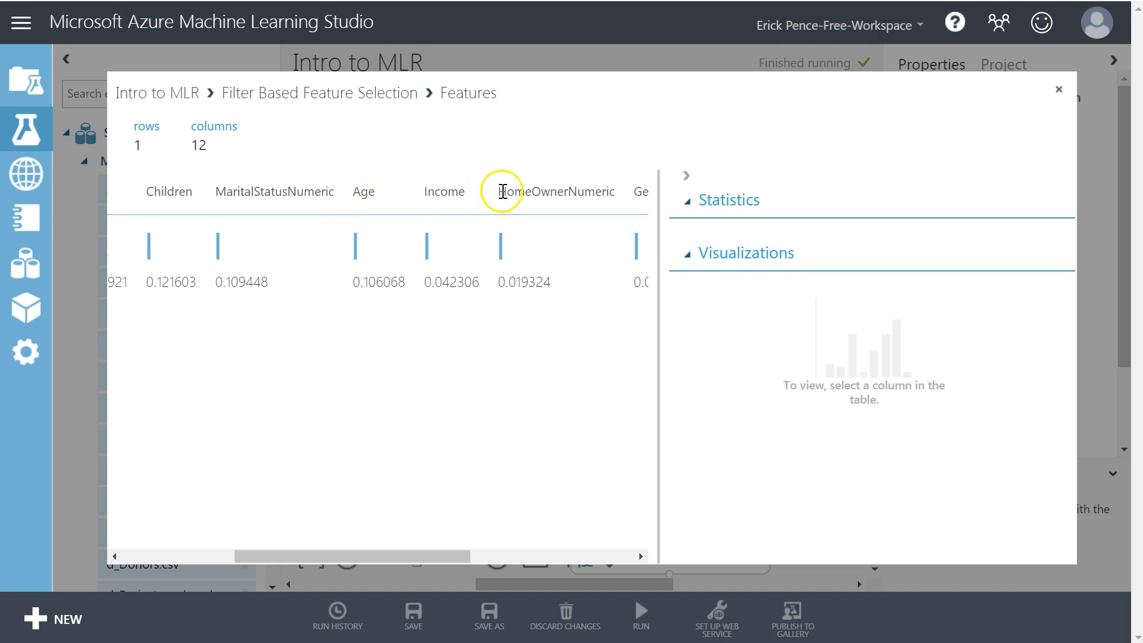
drag(444, 557, 417, 567)
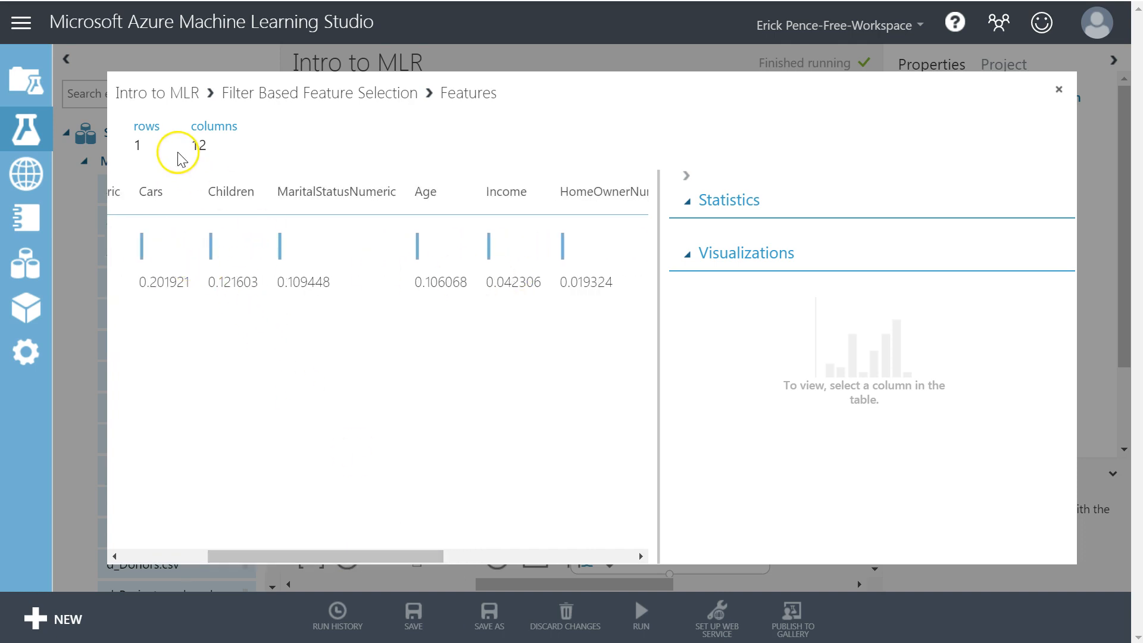
- Switch to the Excel workbook and move the column chart slightly closer to the Pearson correlation scores on the Charts sheet
key(alt+Tab)
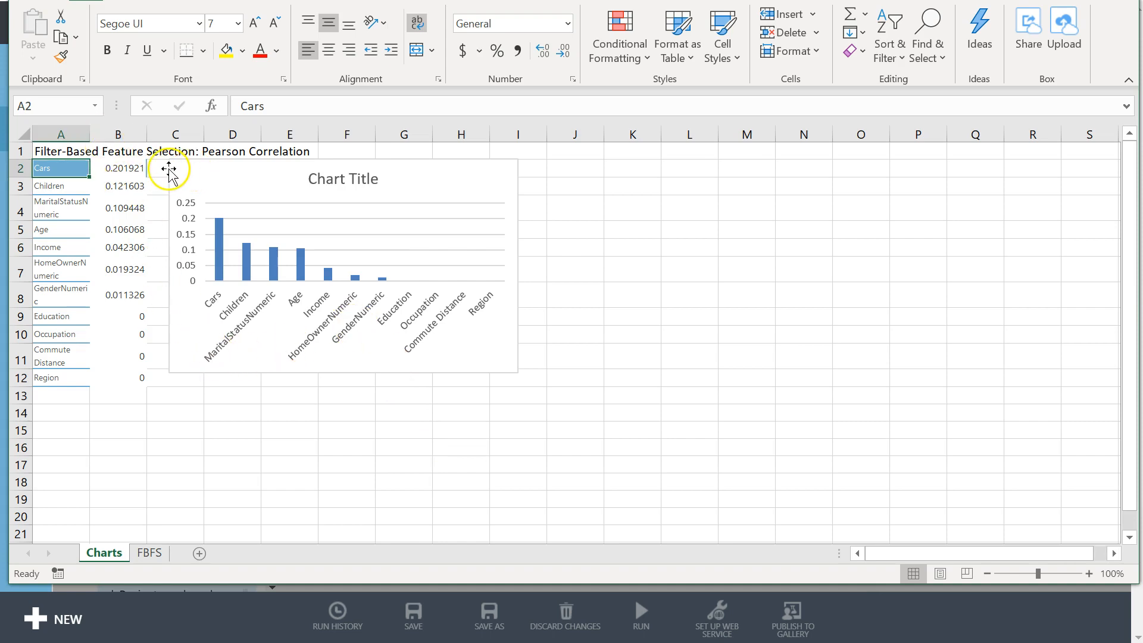
mouse_move(175, 167)
mouse_down()
mouse_move(159, 169)
mouse_move(164, 178)
mouse_up()
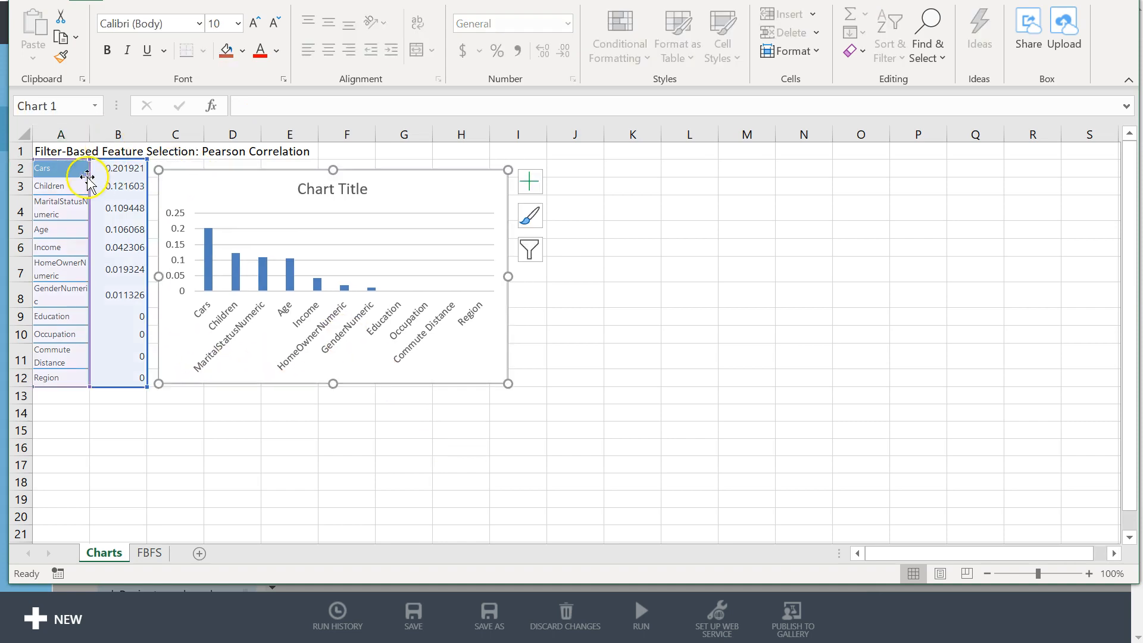
click(53, 170)
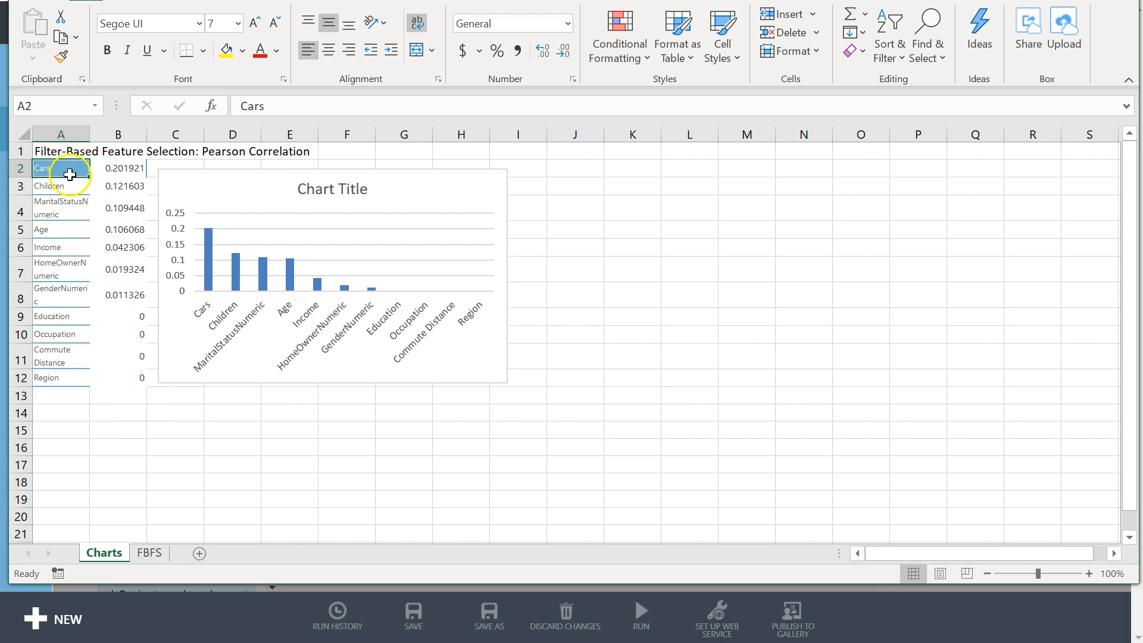
- Preview a 2-D clustered column chart for the feature names and scores in A2:B12 without inserting it
drag(68, 165, 119, 380)
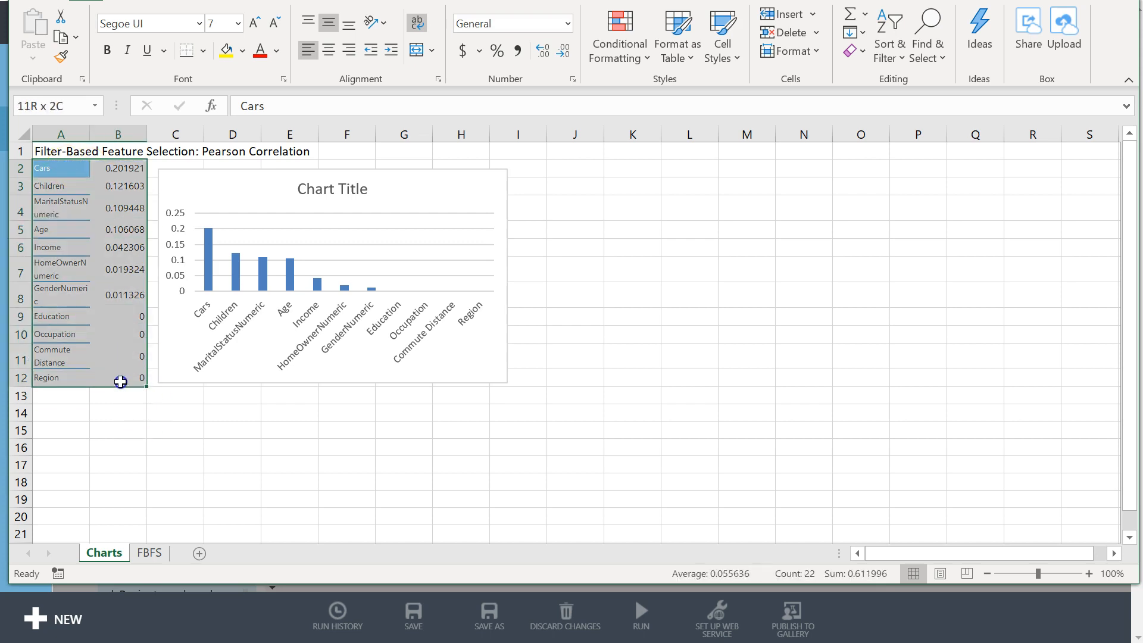
click(143, 2)
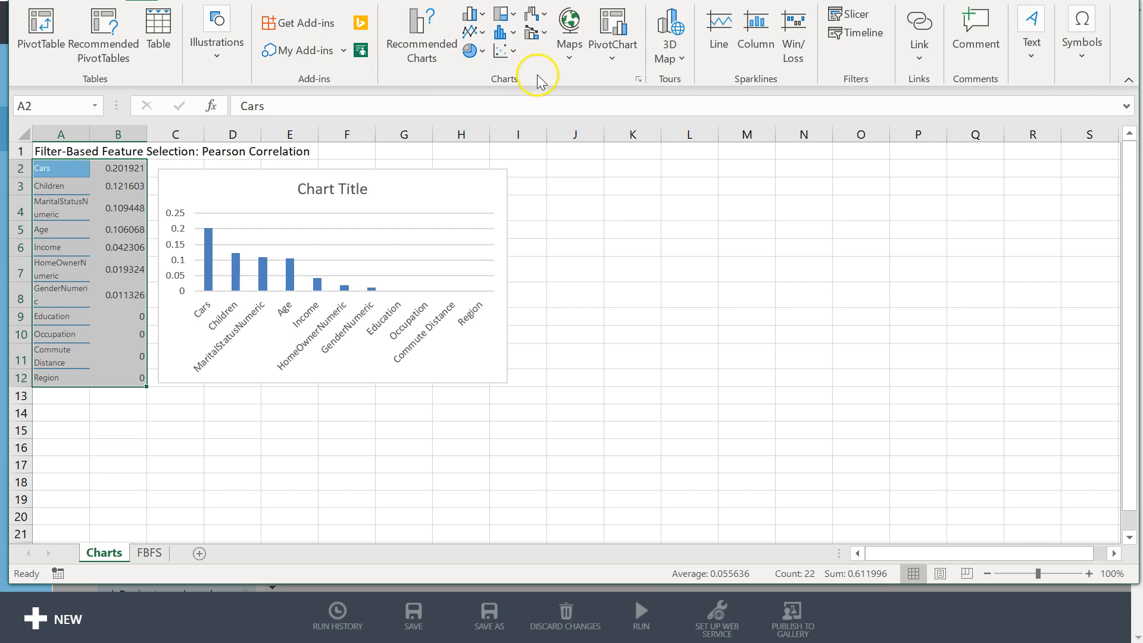
click(512, 51)
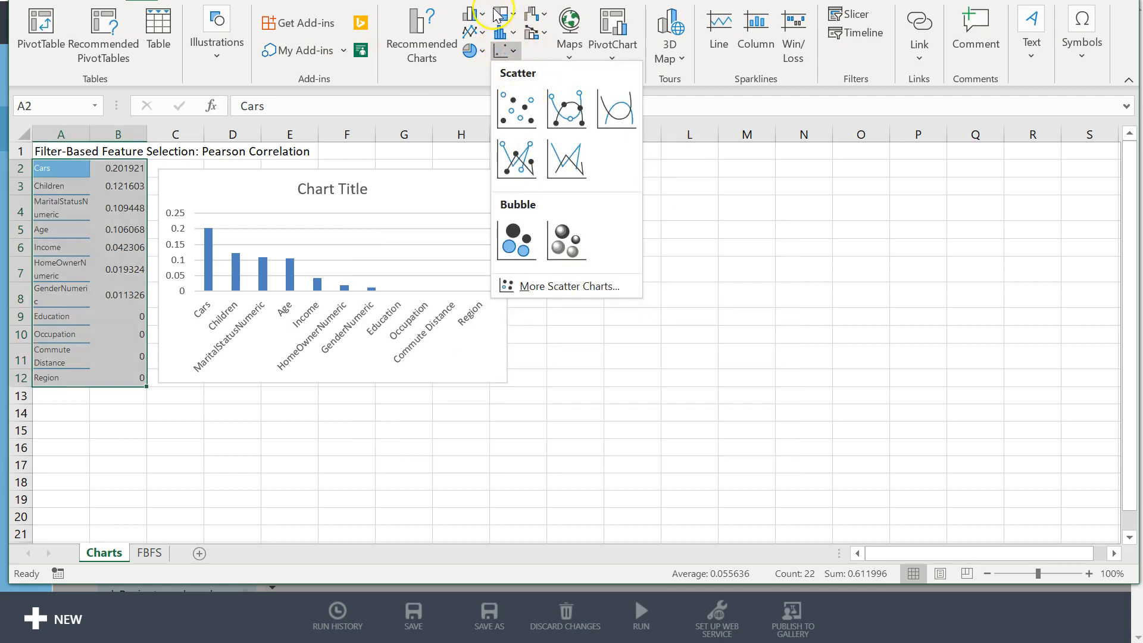
click(473, 13)
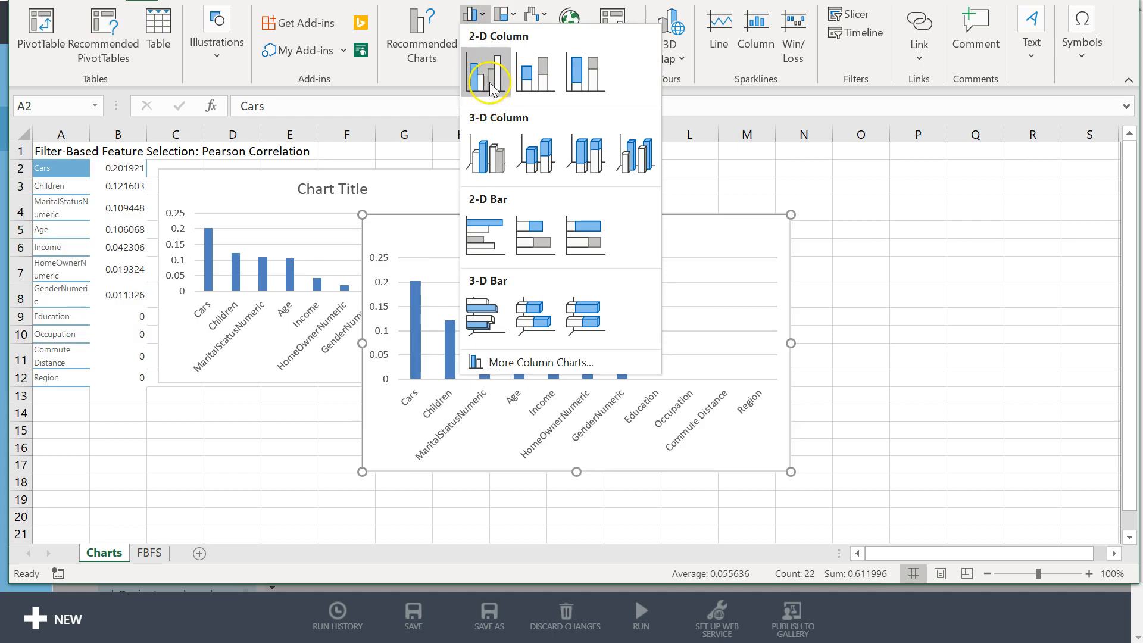
click(342, 192)
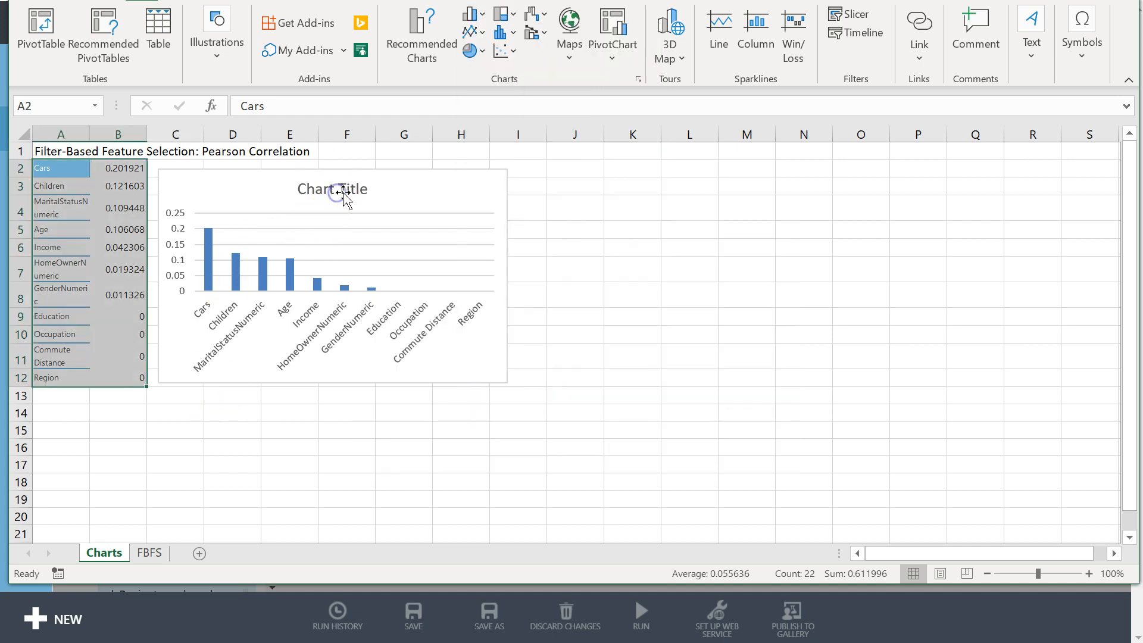
- Replace the chart's placeholder title with "Filter-Based Feature Selection: Pearson Correlation"
click(342, 188)
click(350, 189)
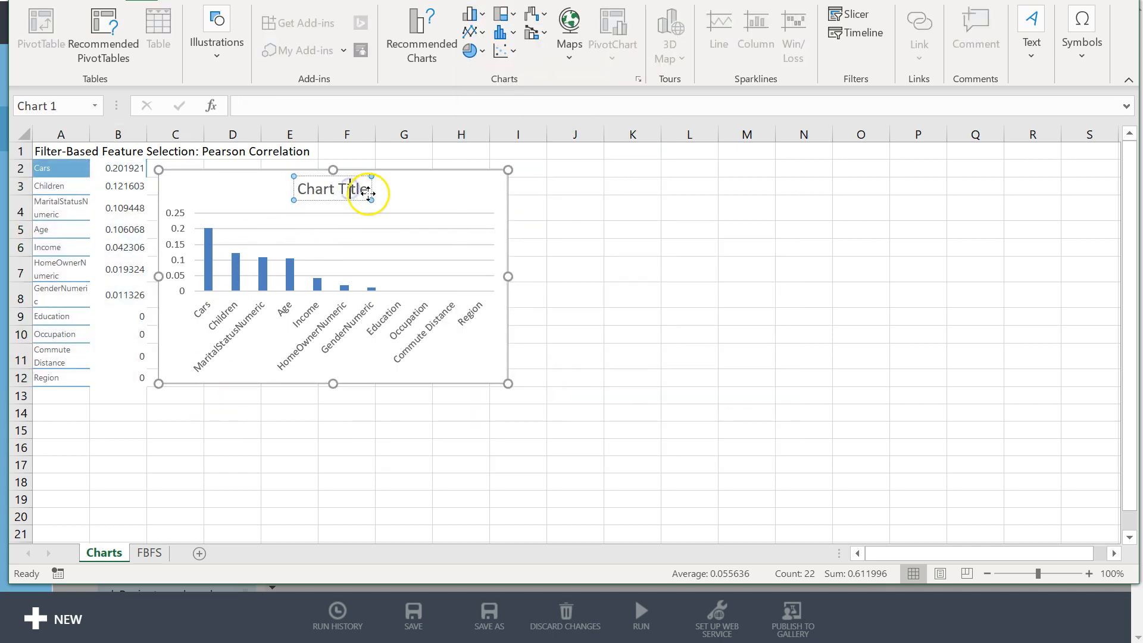
key(ctrl+a)
text(Fi)
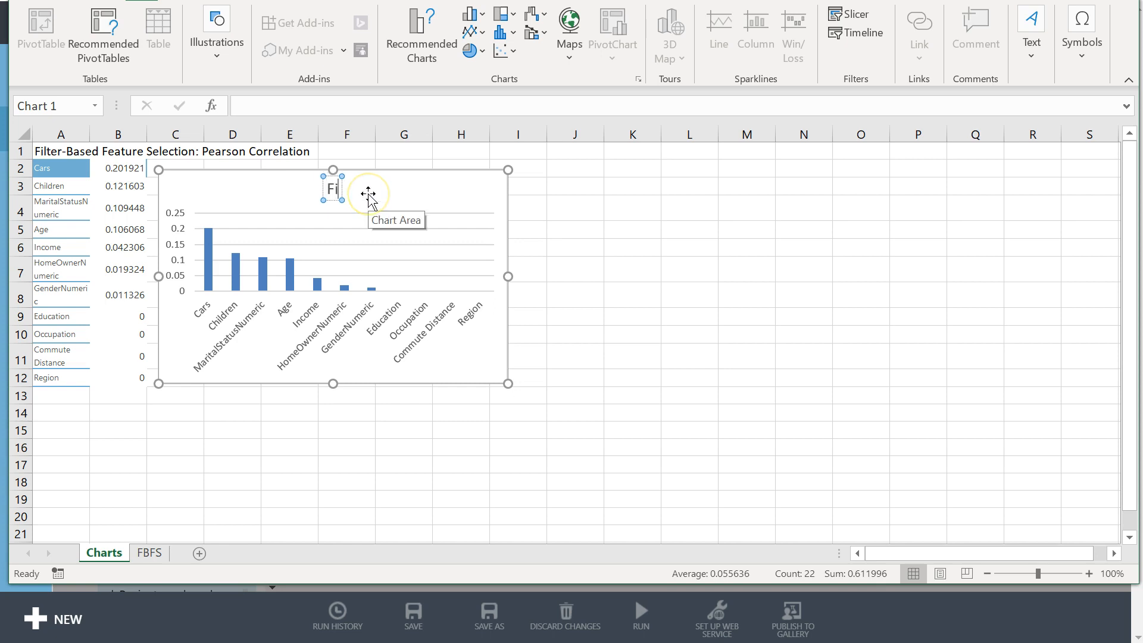
text(lter-Based Featu)
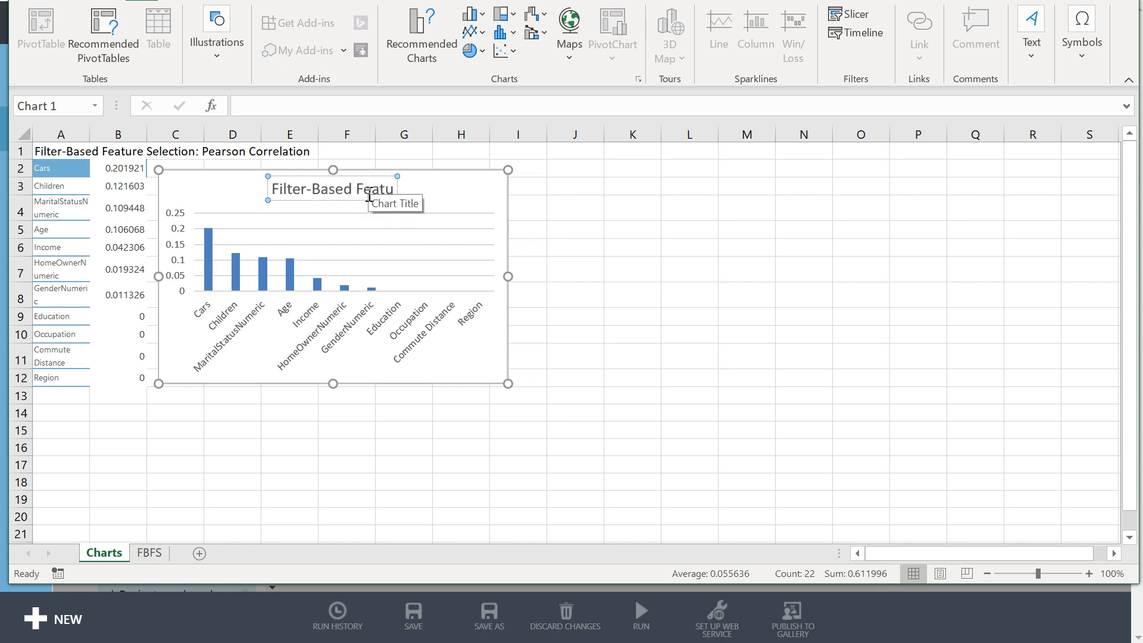
text(re Seeldtion)
key(BackSpace)
key(BackSpace)
key(BackSpace)
key(BackSpace)
key(BackSpace)
key(BackSpace)
key(BackSpace)
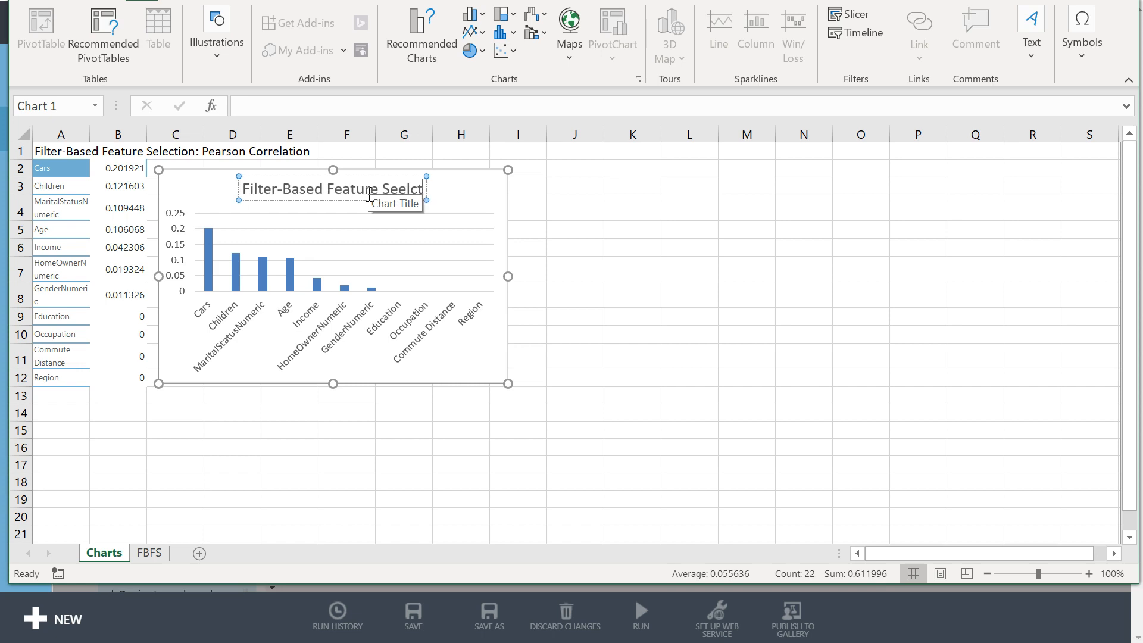
text(lection)
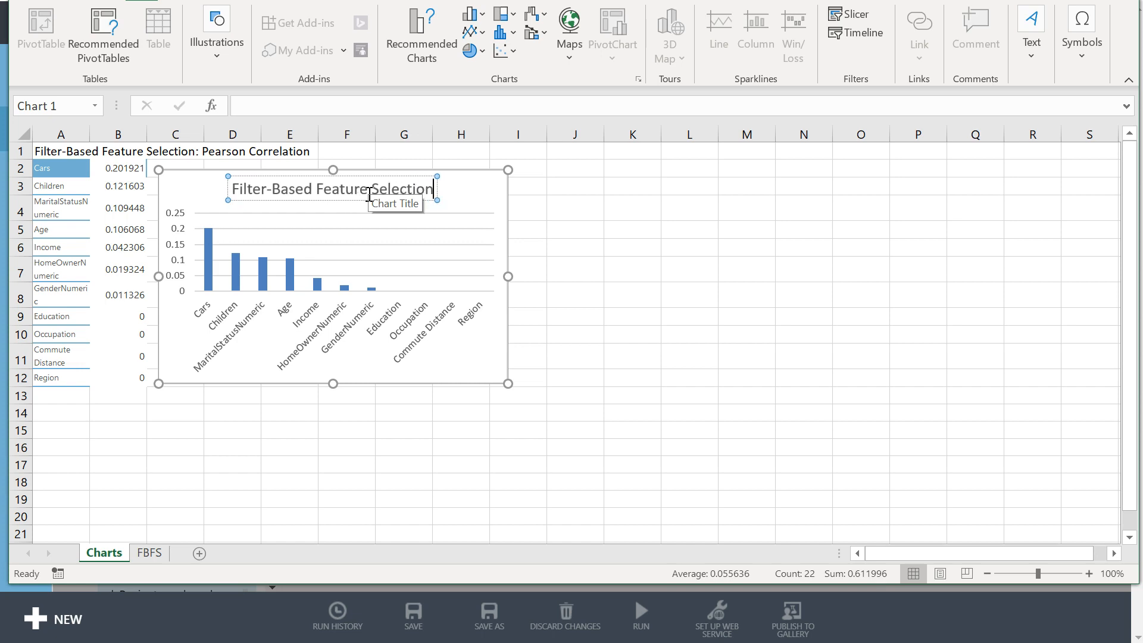
text(: Pearson)
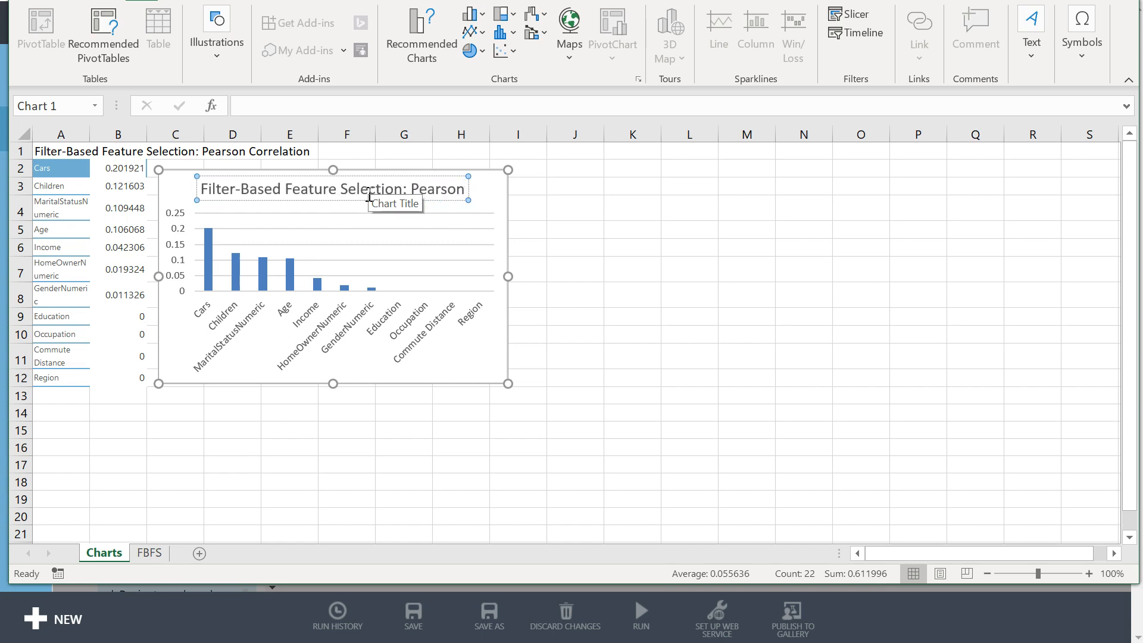
text( Correlation)
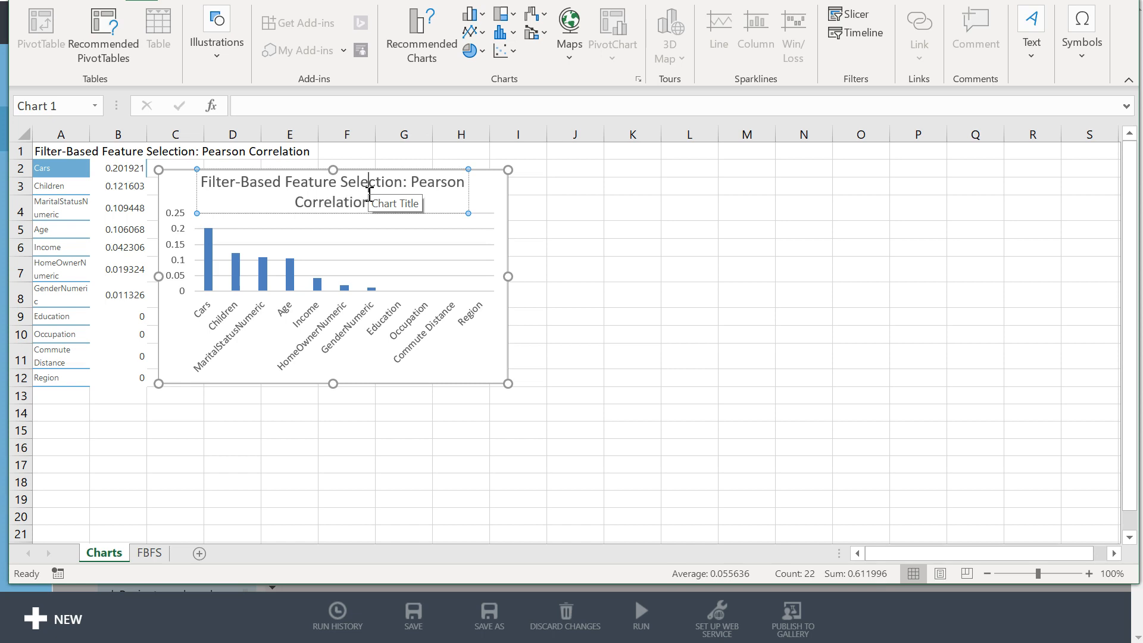
- Shorten "Filter-Based Feature Selection" in the chart title to "FBFS" and deselect the chart
key(ctrl+shift+Left)
key(ctrl+shift+Left)
key(ctrl+shift+Left)
key(ctrl+shift+Left)
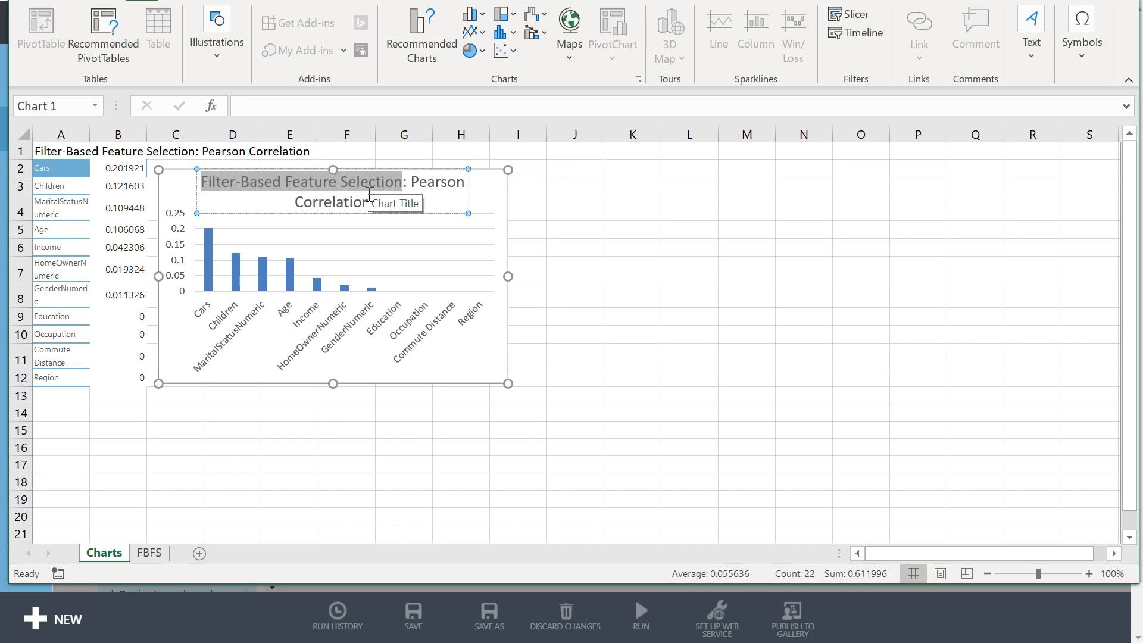
text(FBFS)
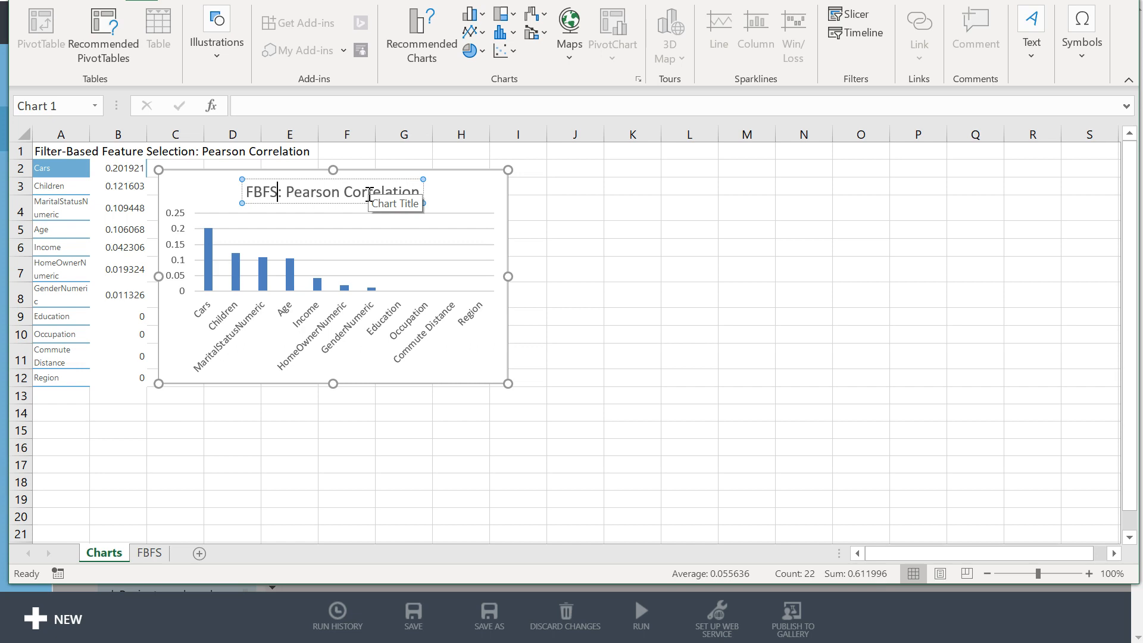
click(596, 232)
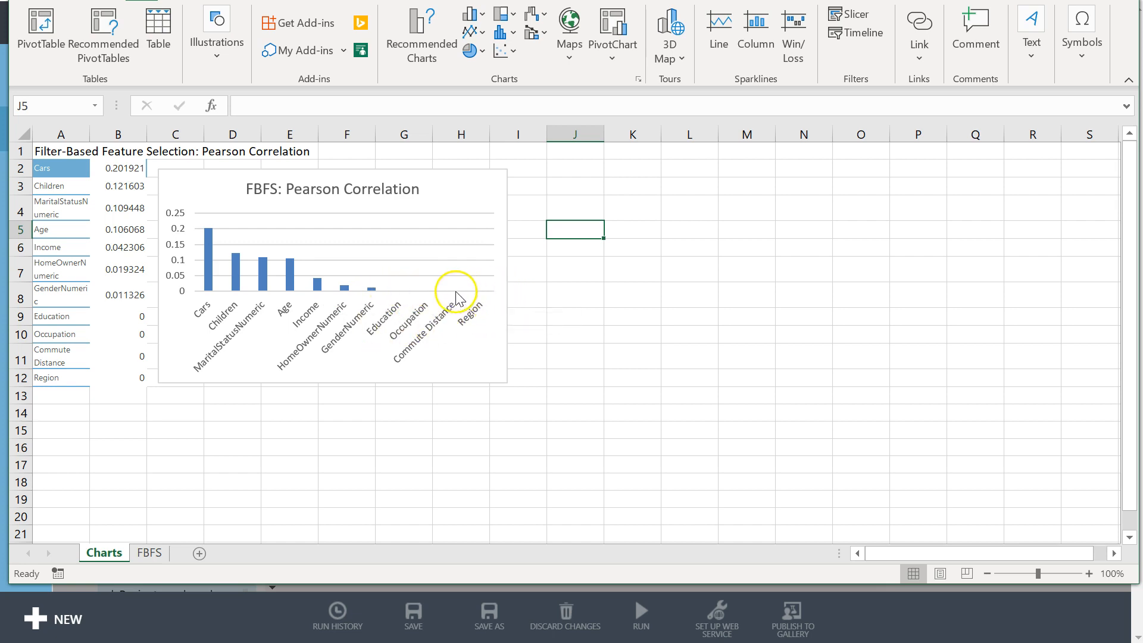
- Examine the FBFS: Pearson Correlation chart and its feature scores on the Charts sheet
click(397, 293)
click(549, 314)
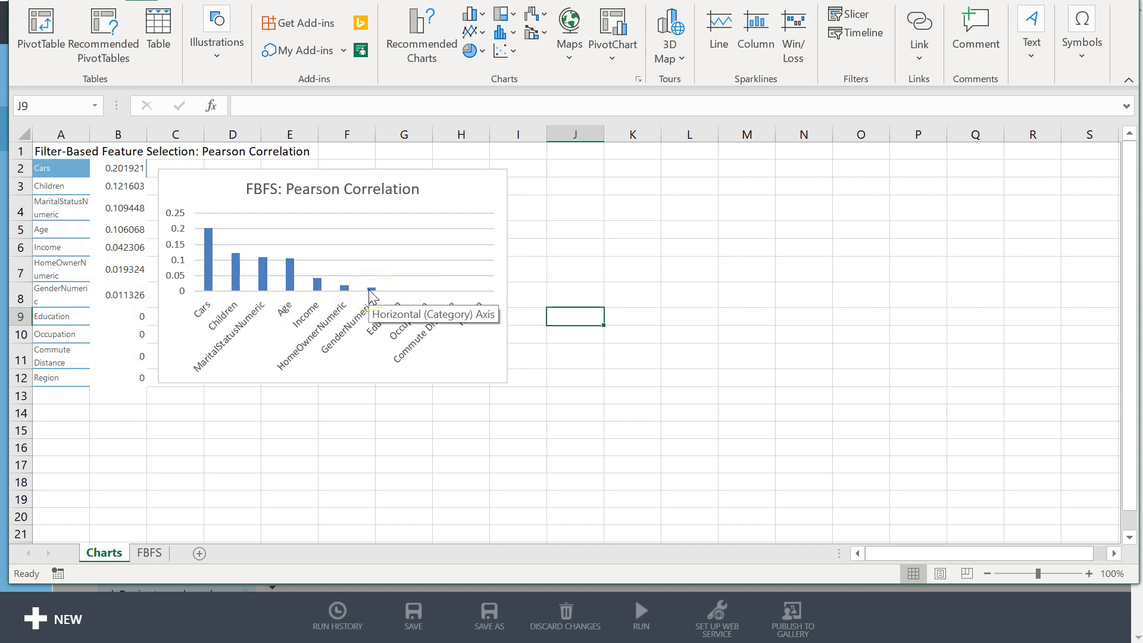
mouse_move(370, 293)
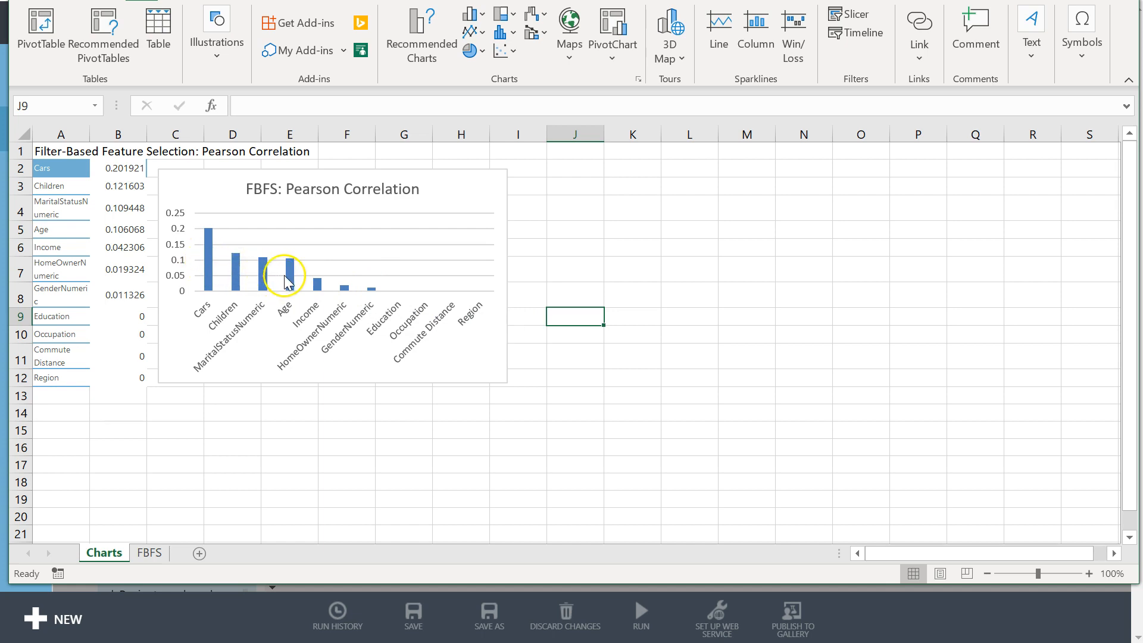
mouse_move(214, 275)
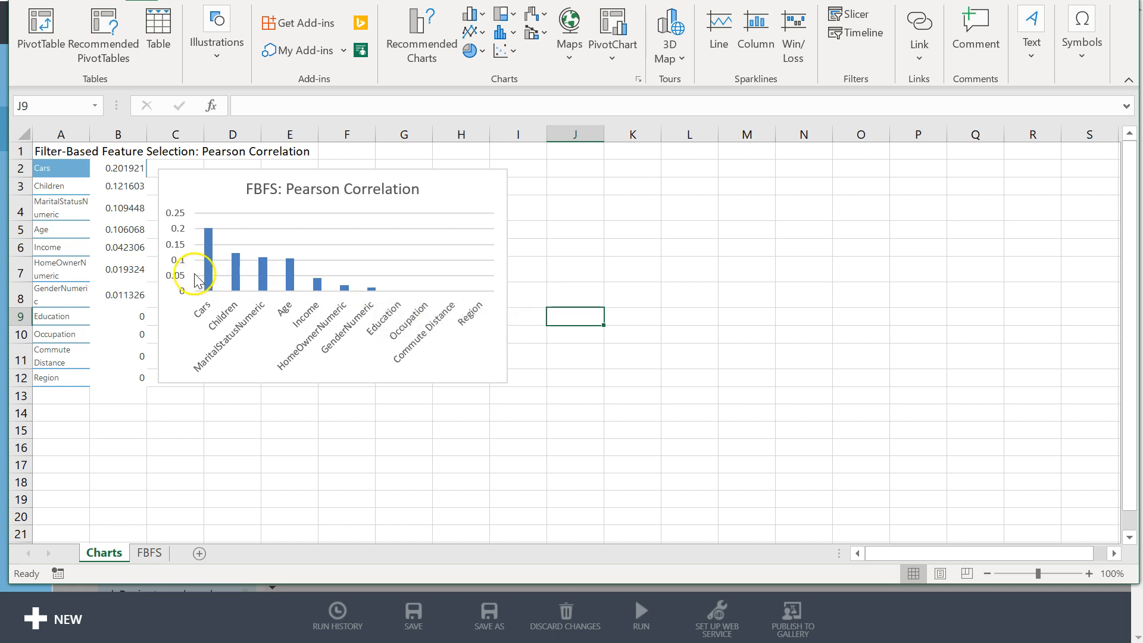
mouse_move(288, 284)
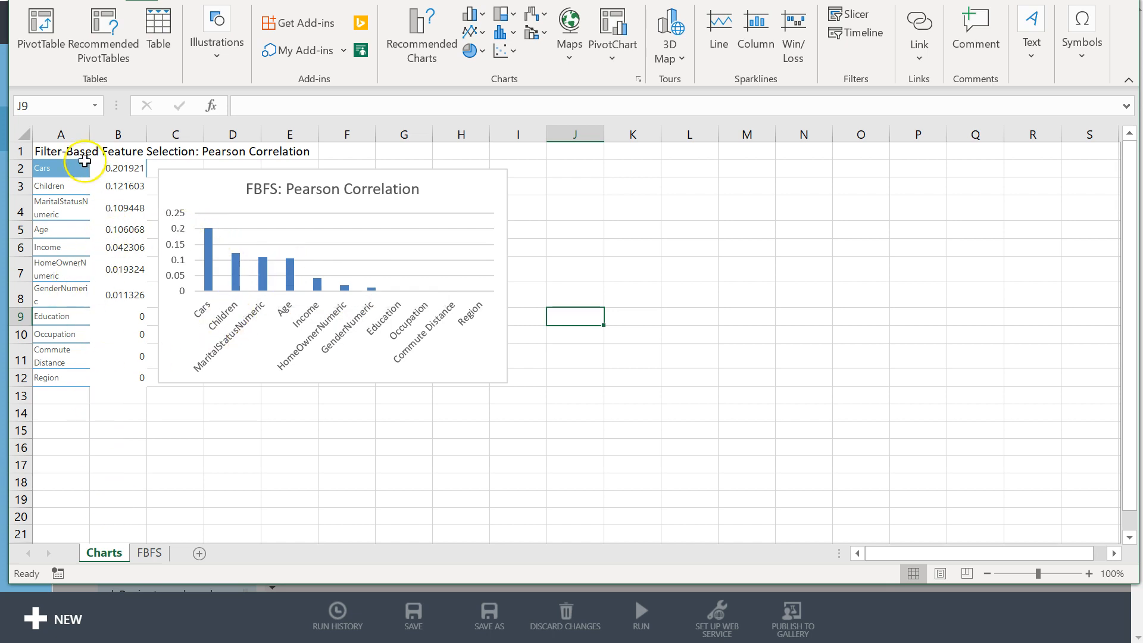
drag(74, 153, 498, 396)
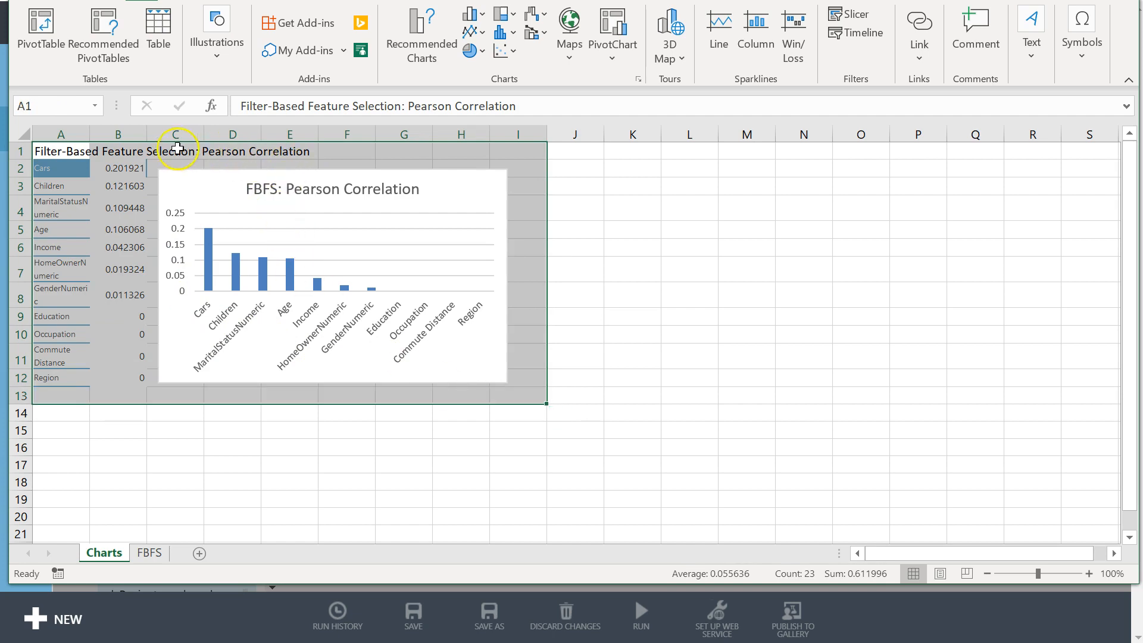
- Compare the Charts sheet with the FBFS sheet and review the model table in A1:F4
click(152, 552)
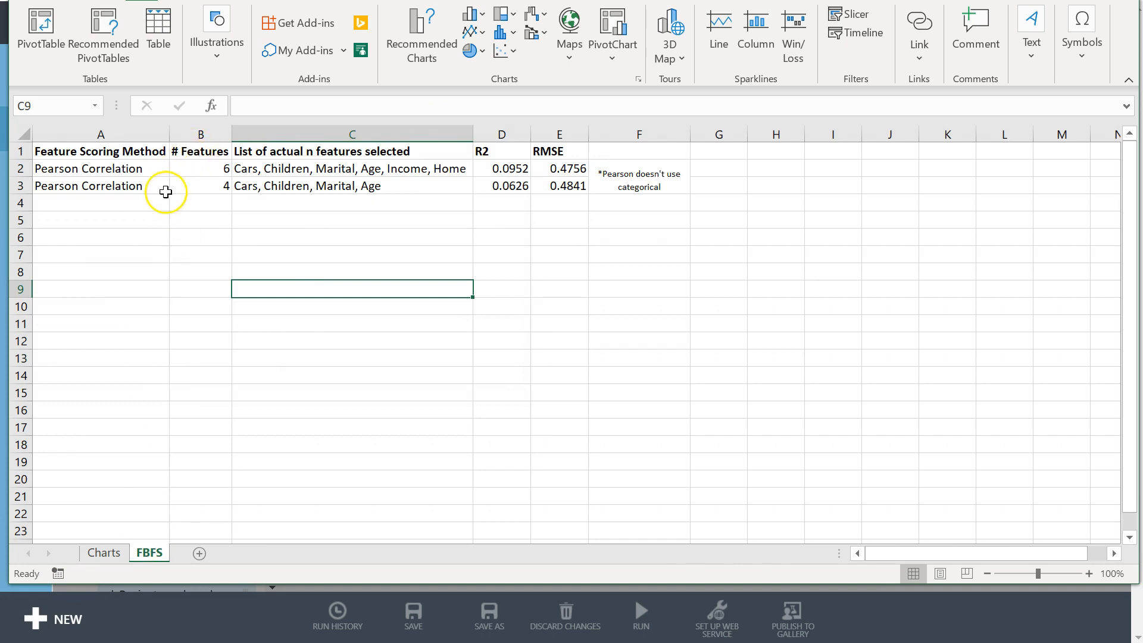
click(103, 552)
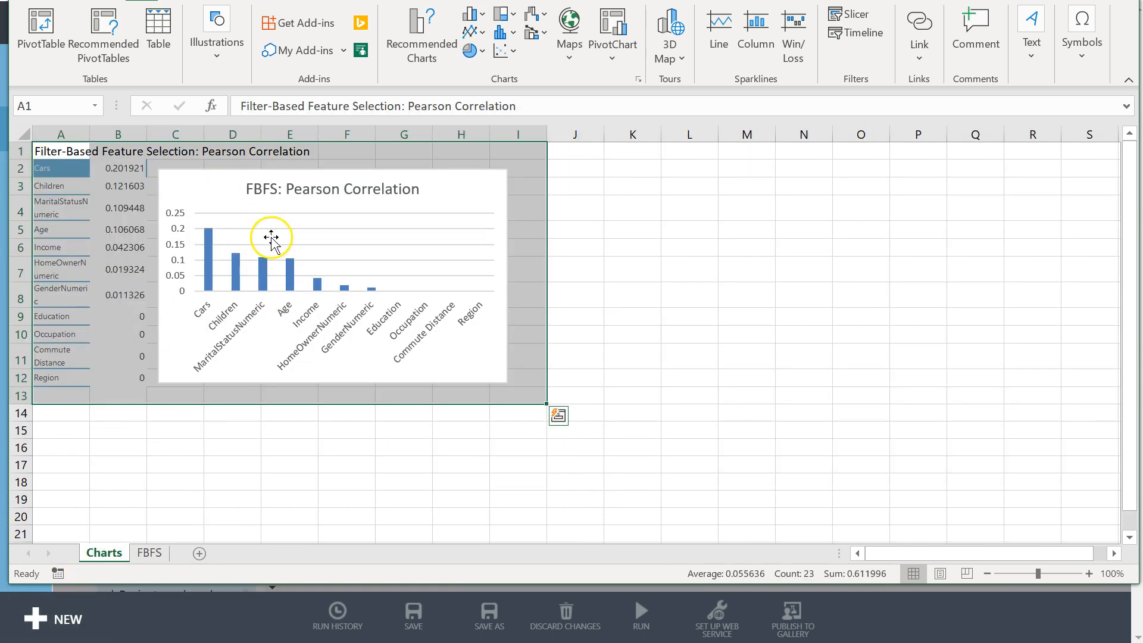
click(147, 558)
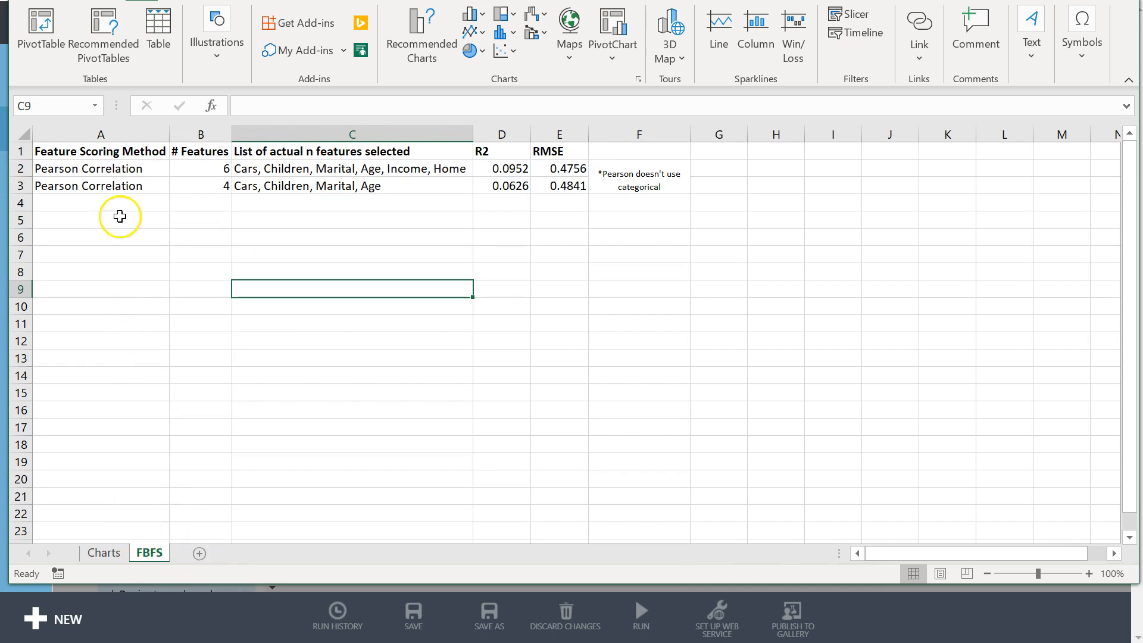
drag(123, 150, 631, 206)
- Switch to the checkpoint page in the browser and review the Sheet 1 Filter-Based Feature Selection requirements
key(alt+Tab)
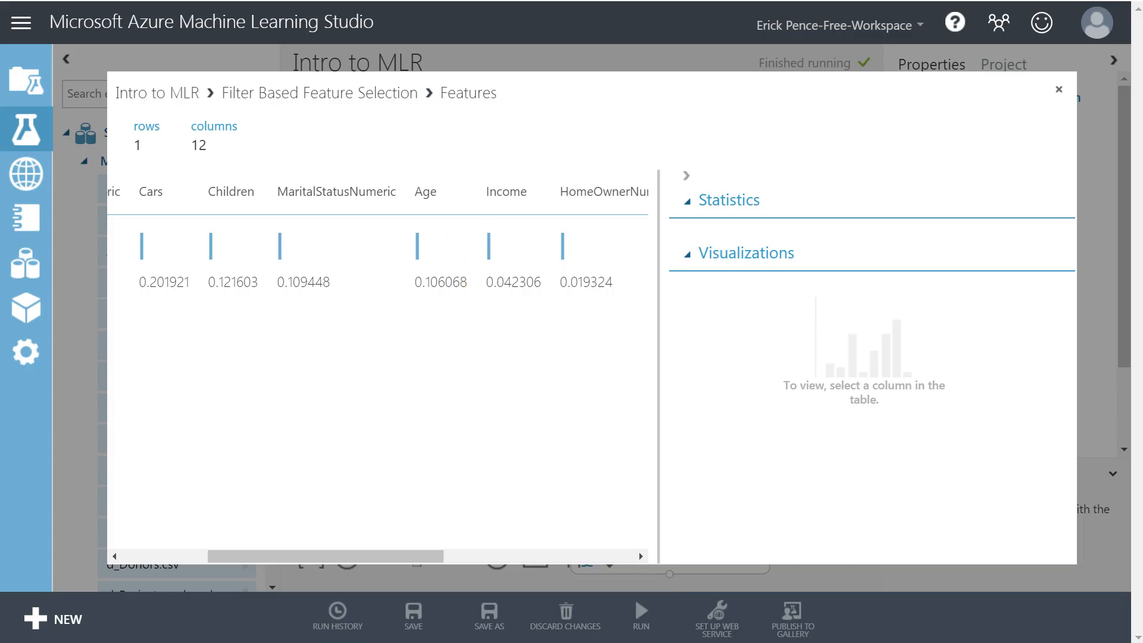
key(ctrl+Tab)
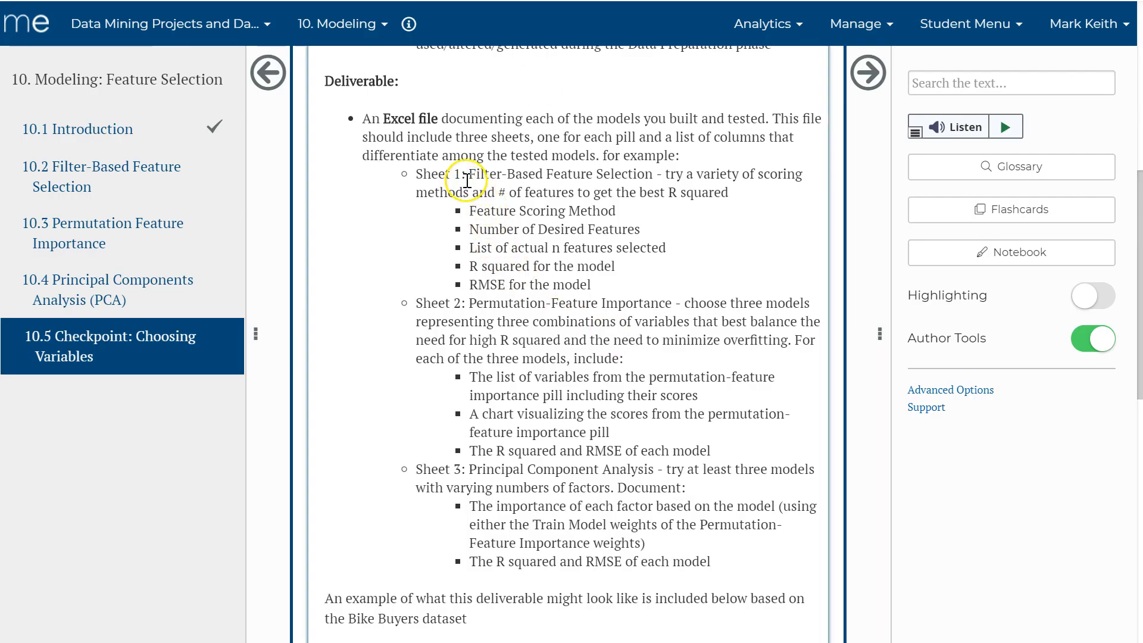
drag(476, 176, 631, 175)
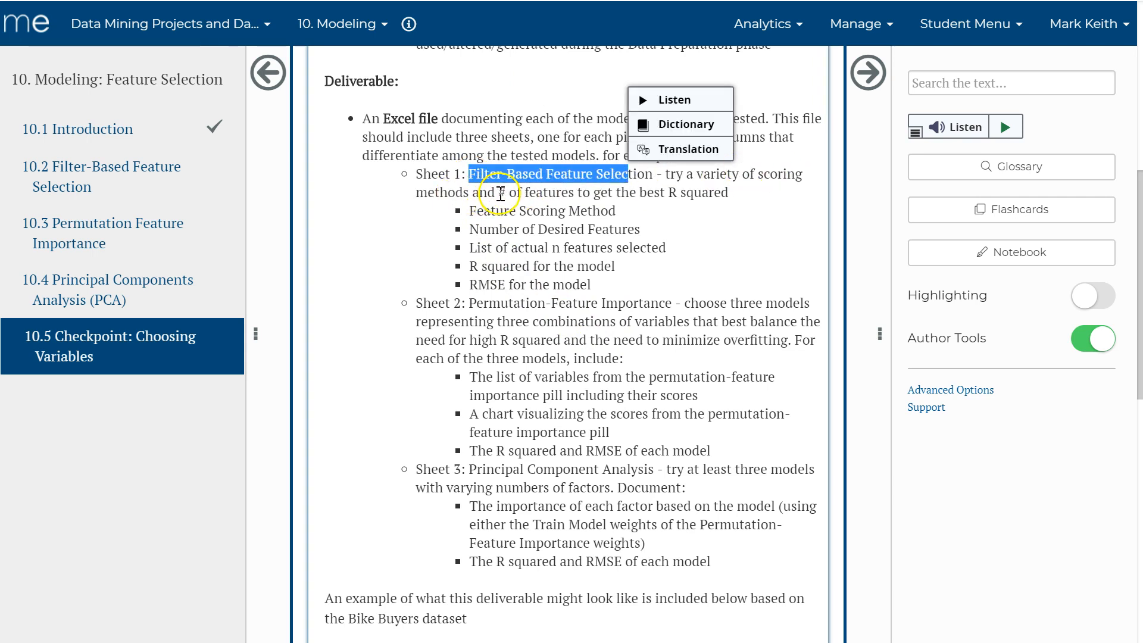
drag(591, 284, 467, 210)
- Return to the Excel workbook and check the FBFS sheet's column headings against the Sheet 1 requirements
key(alt+Tab)
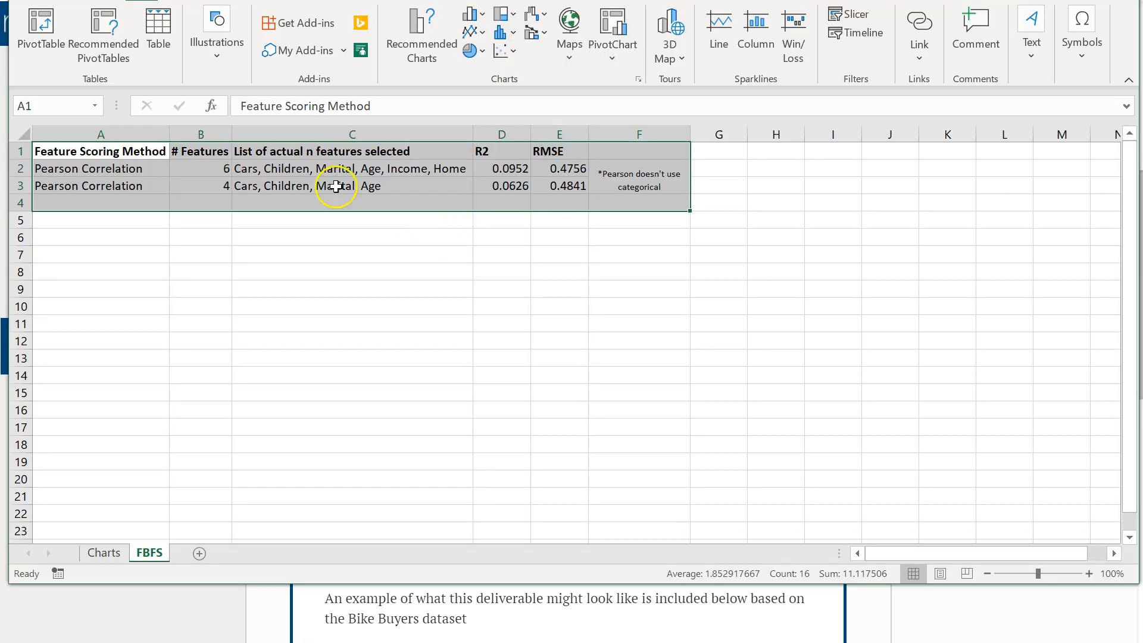
click(142, 152)
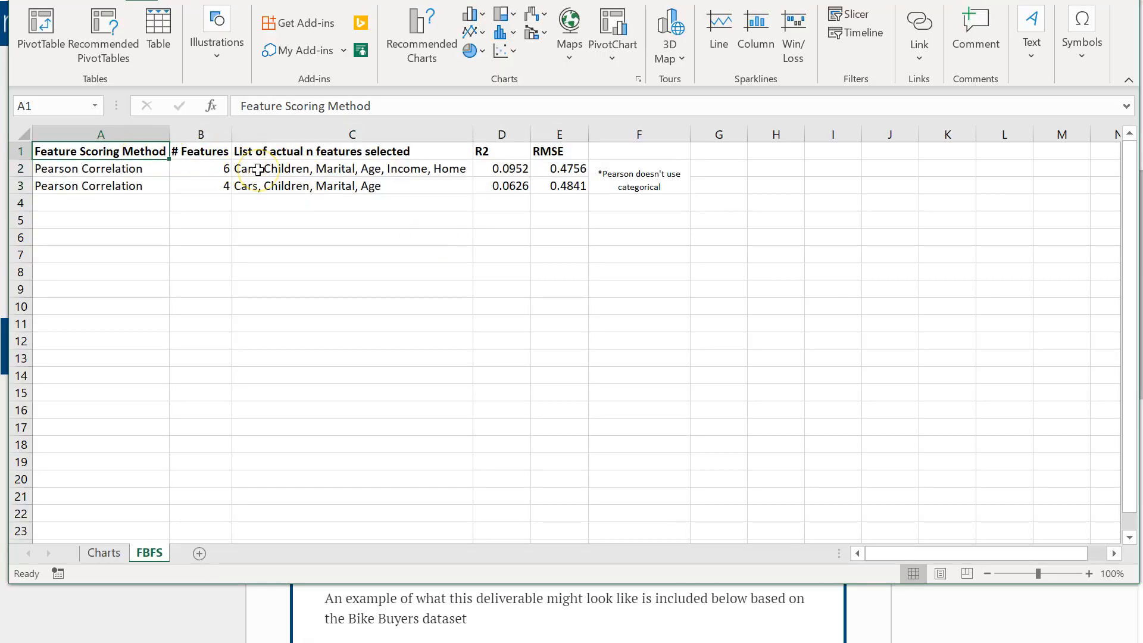
key(Right)
key(Right)
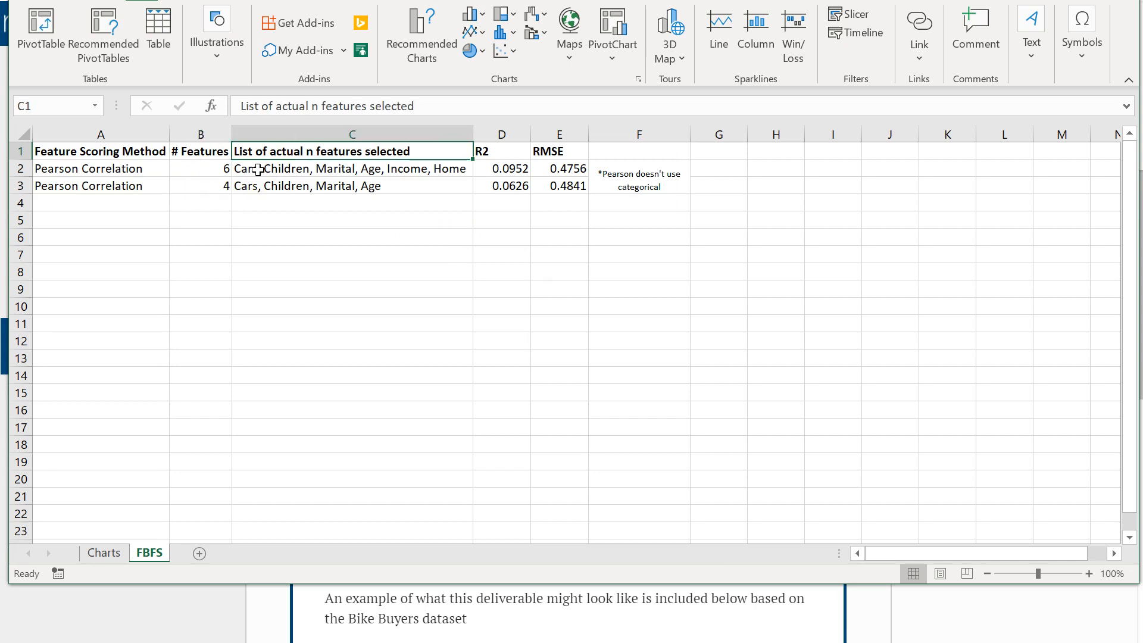
key(Right)
key(Right)
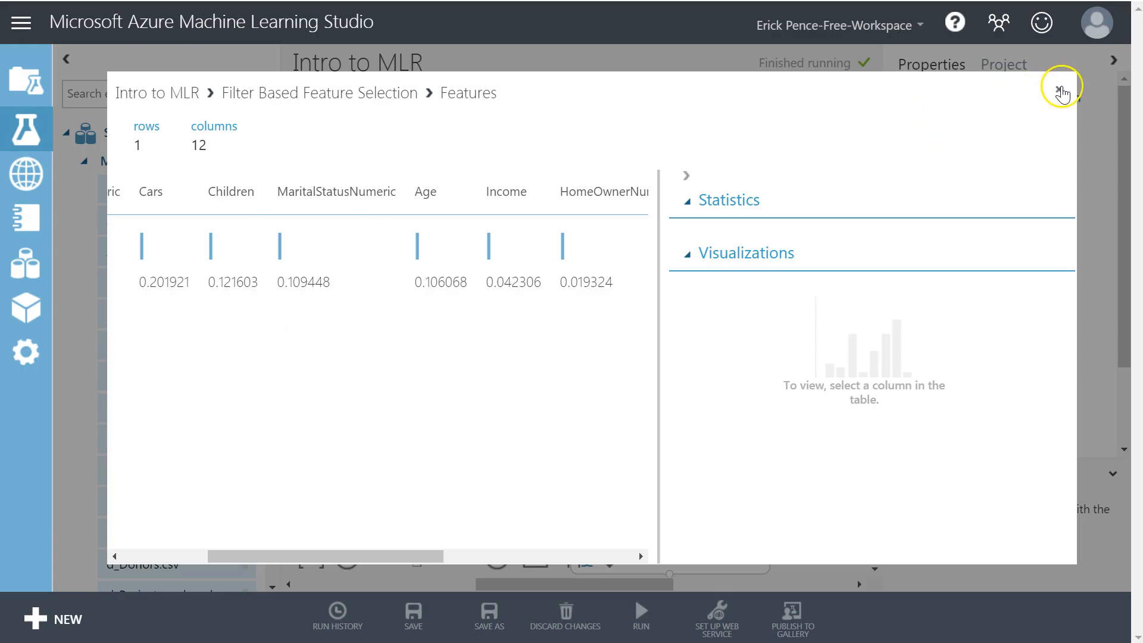
- In Azure Machine Learning Studio, visualize the filtered dataset from Filter Based Feature Selection and examine which columns it keeps
click(1057, 90)
click(946, 340)
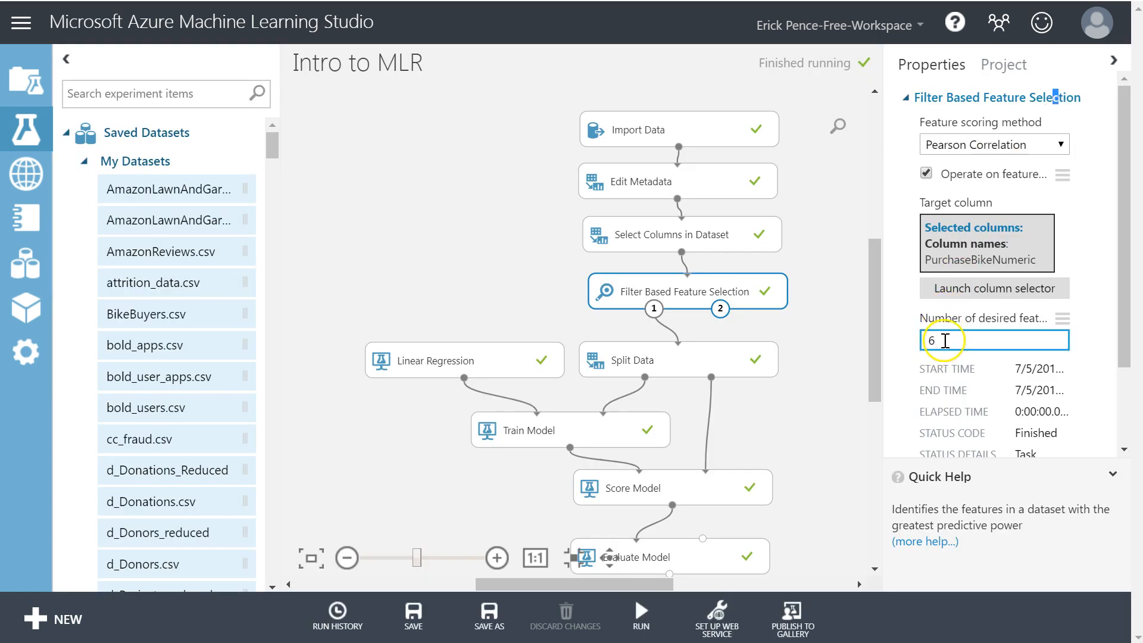
right_click(637, 297)
mouse_move(717, 468)
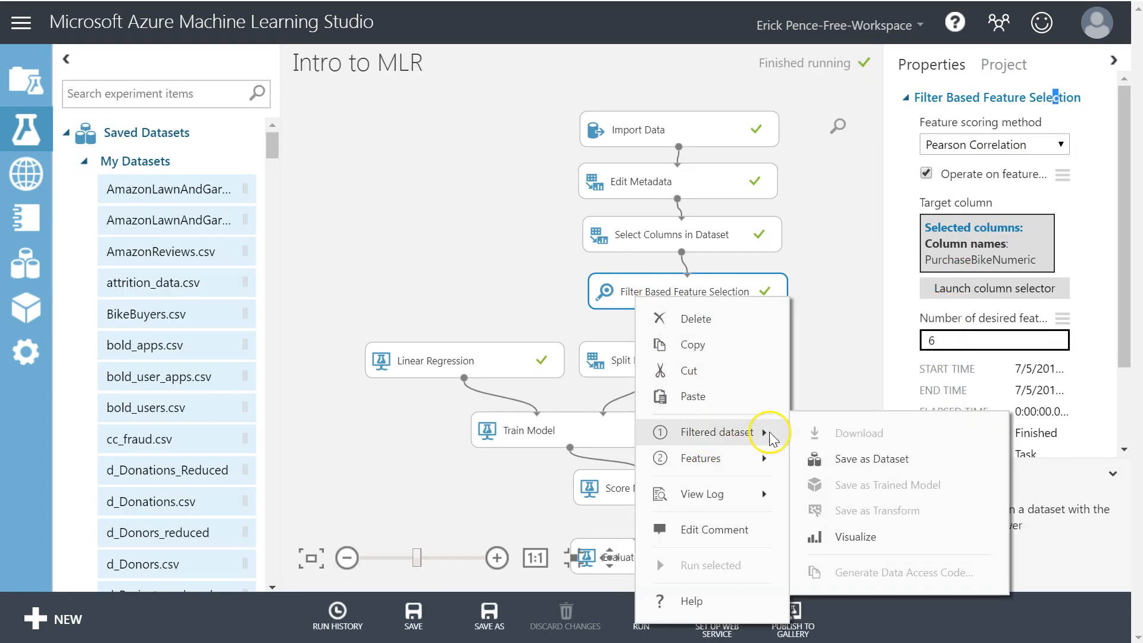
click(841, 537)
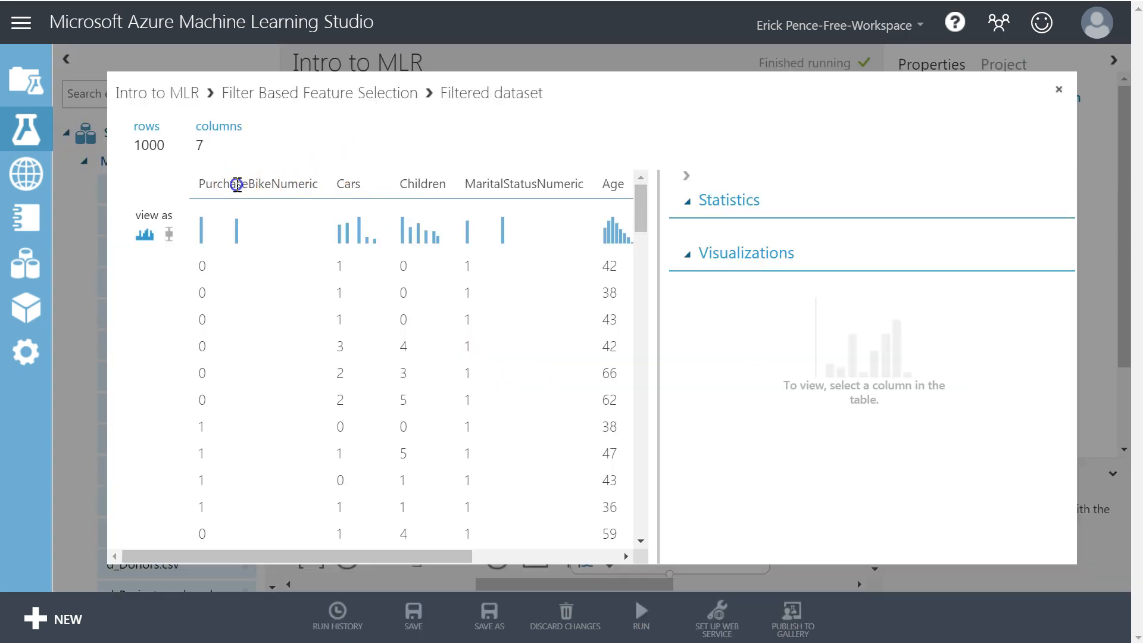
click(237, 185)
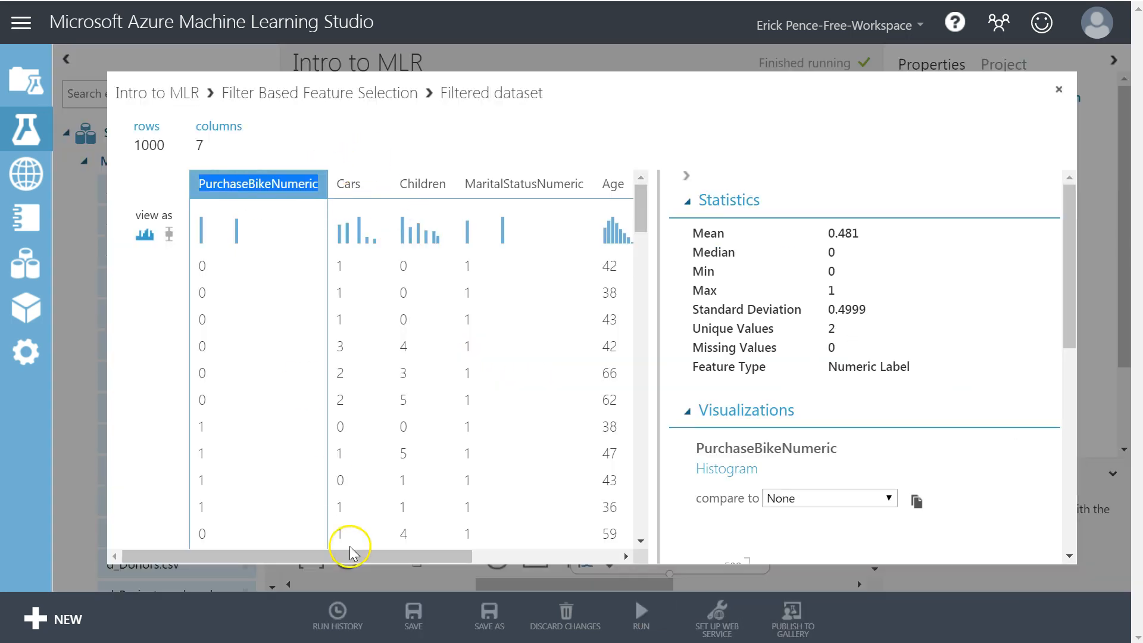
drag(347, 555, 497, 556)
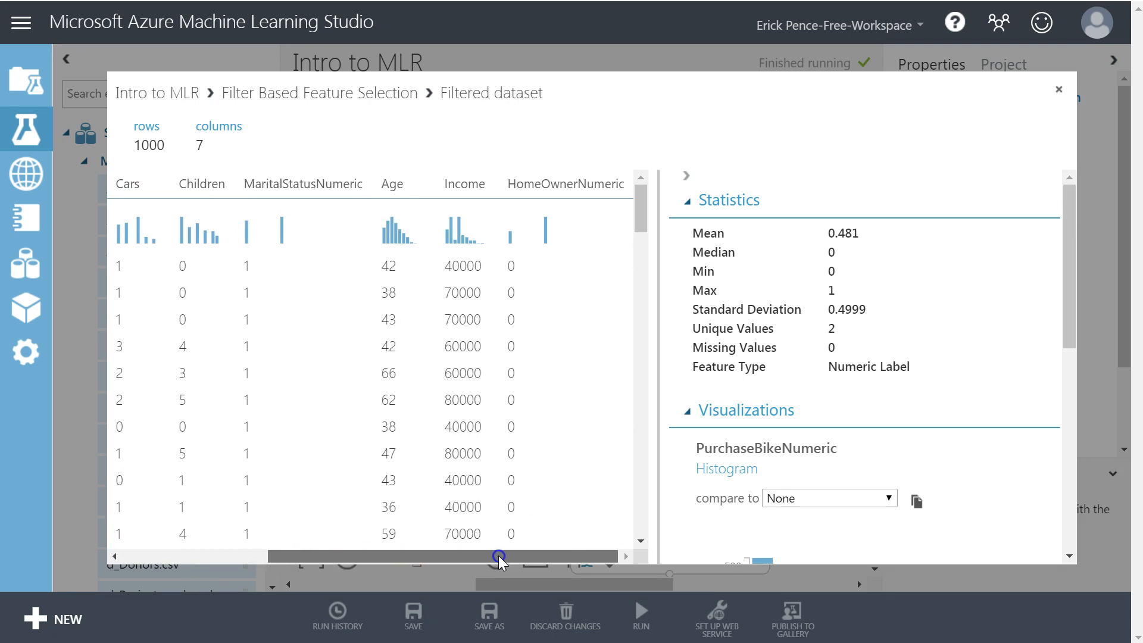
drag(662, 578, 332, 564)
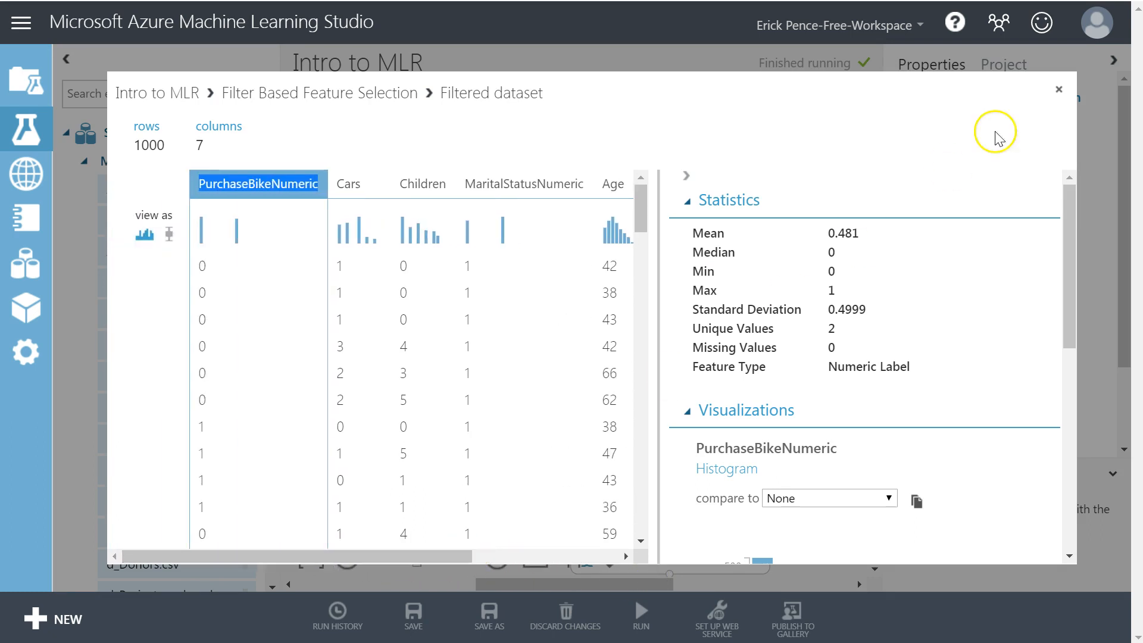
- Switch to Excel and check the feature list, feature count, R2 and RMSE in row 2 of the FBFS sheet
key(alt+Tab)
click(348, 168)
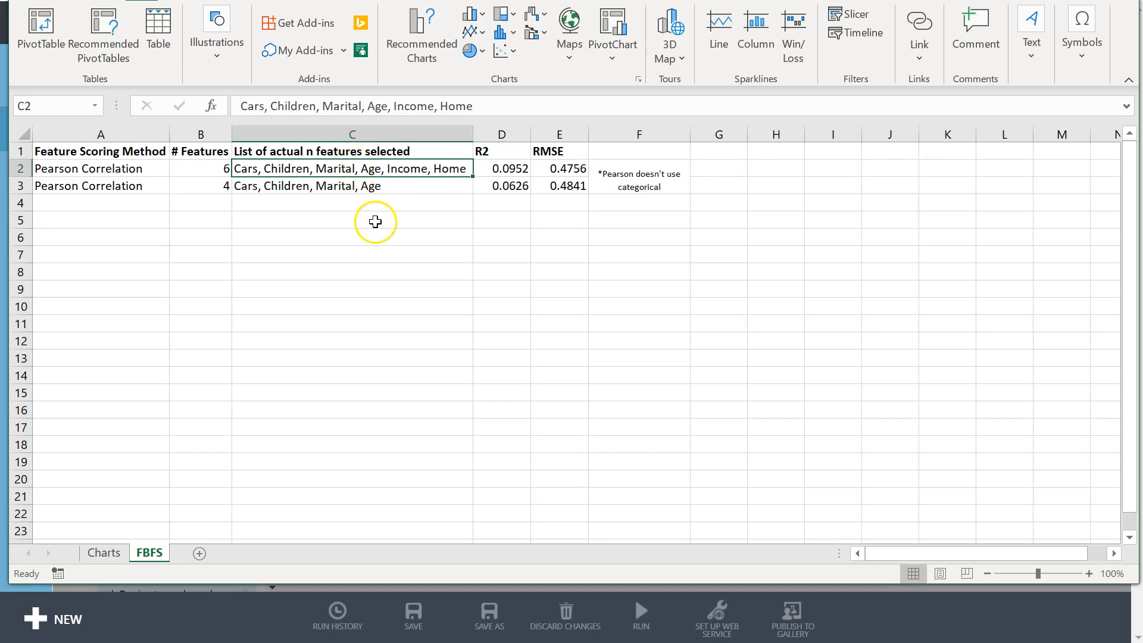
click(229, 169)
drag(512, 169, 578, 173)
- Visualize Evaluate Model's evaluation results in Azure and compare the coefficient of determination and root mean squared error with D2:E2 in Excel
key(alt+Tab)
click(1074, 85)
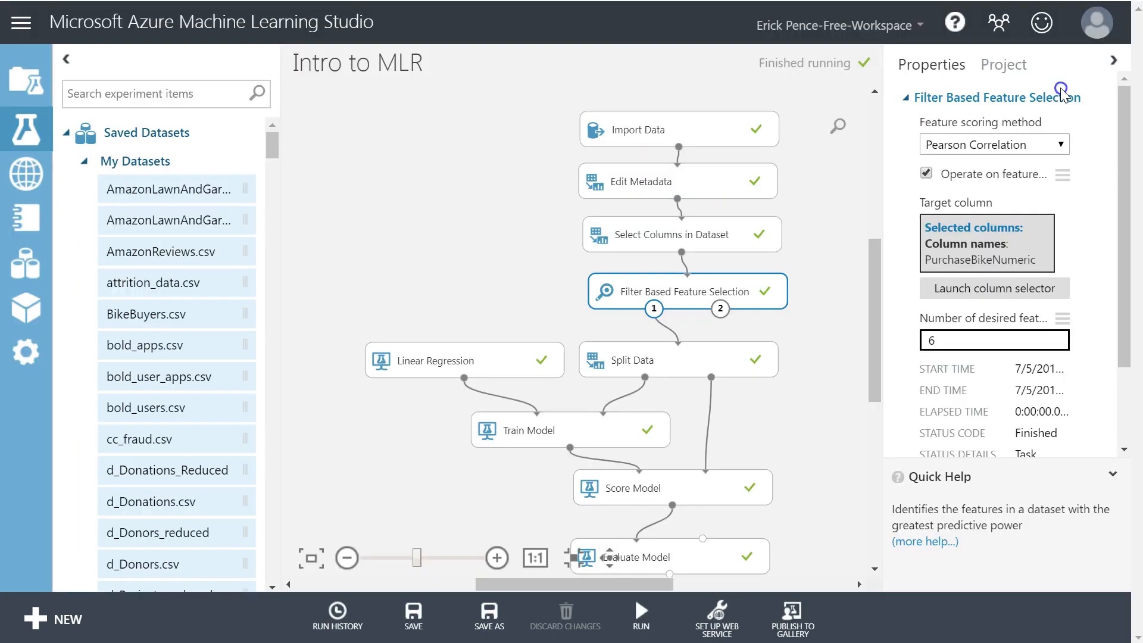
scroll(697, 491, down, 1)
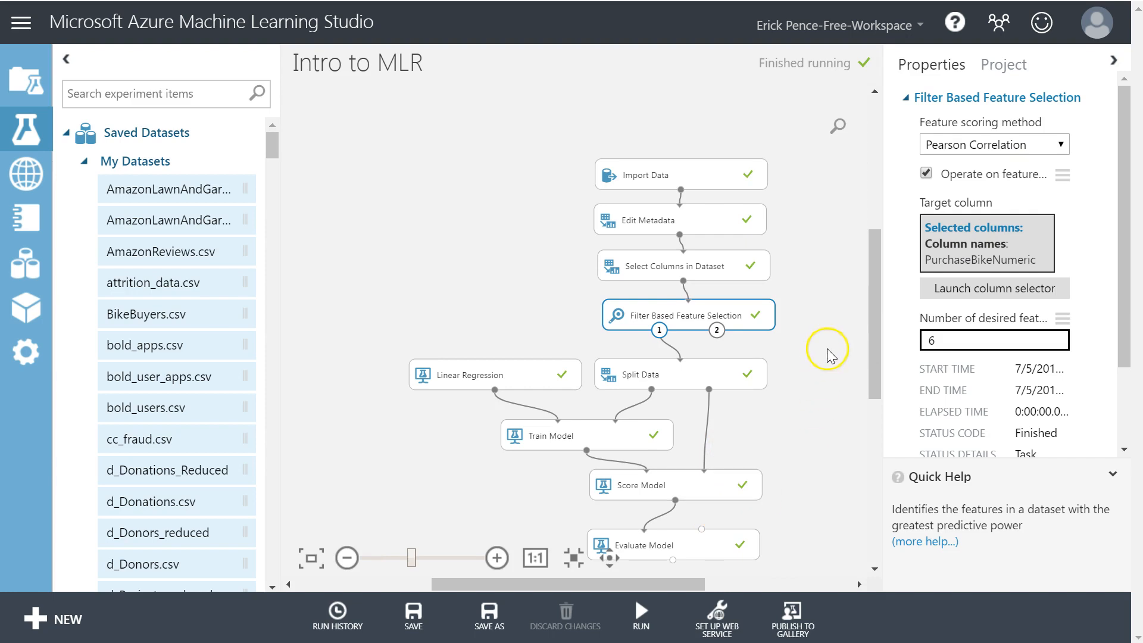
drag(880, 325, 880, 355)
right_click(649, 457)
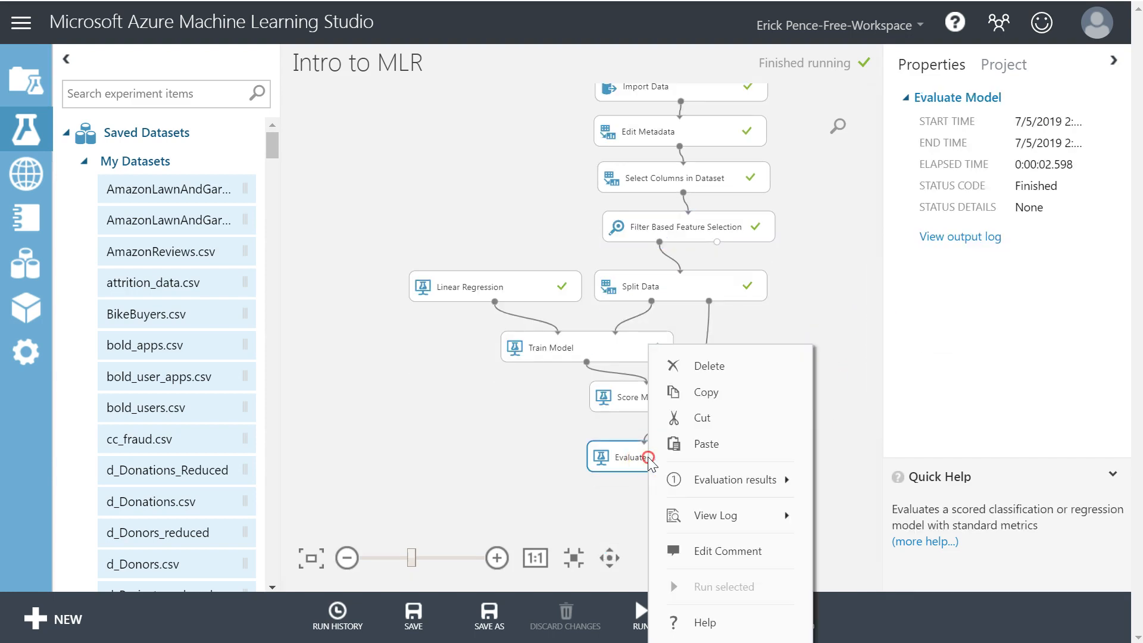
mouse_move(684, 479)
click(893, 441)
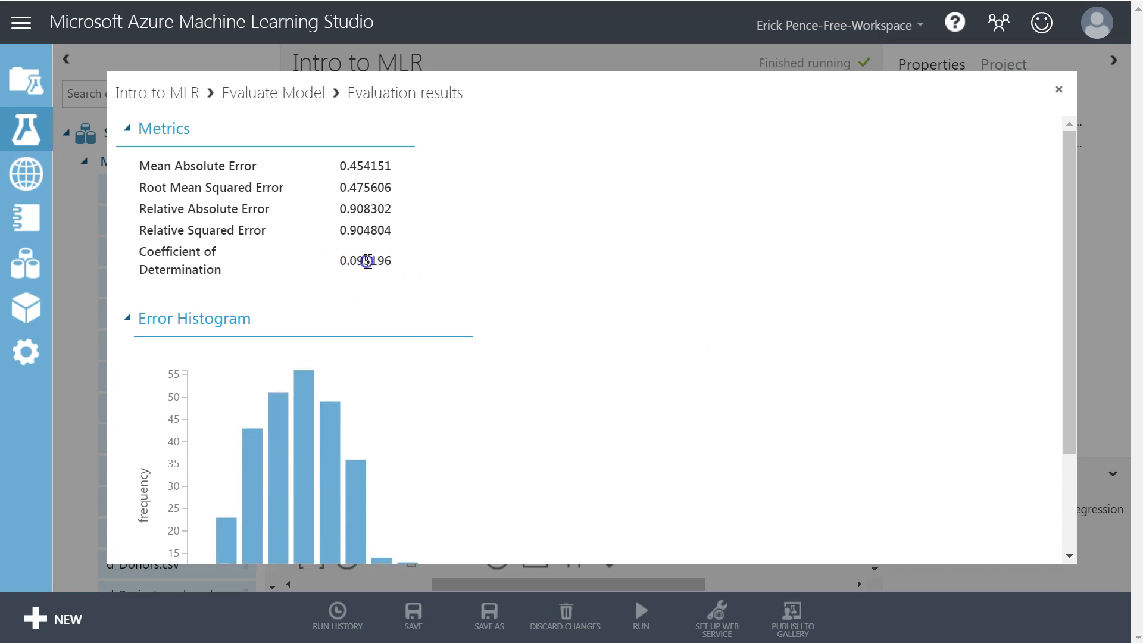
double_click(374, 189)
key(alt+Tab)
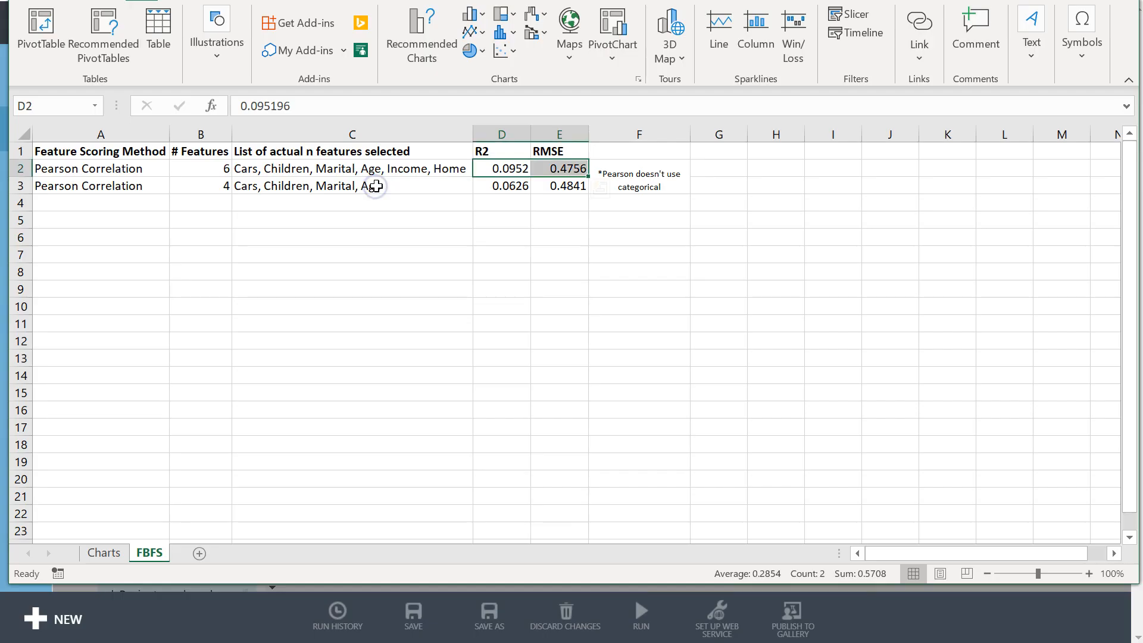
key(Right)
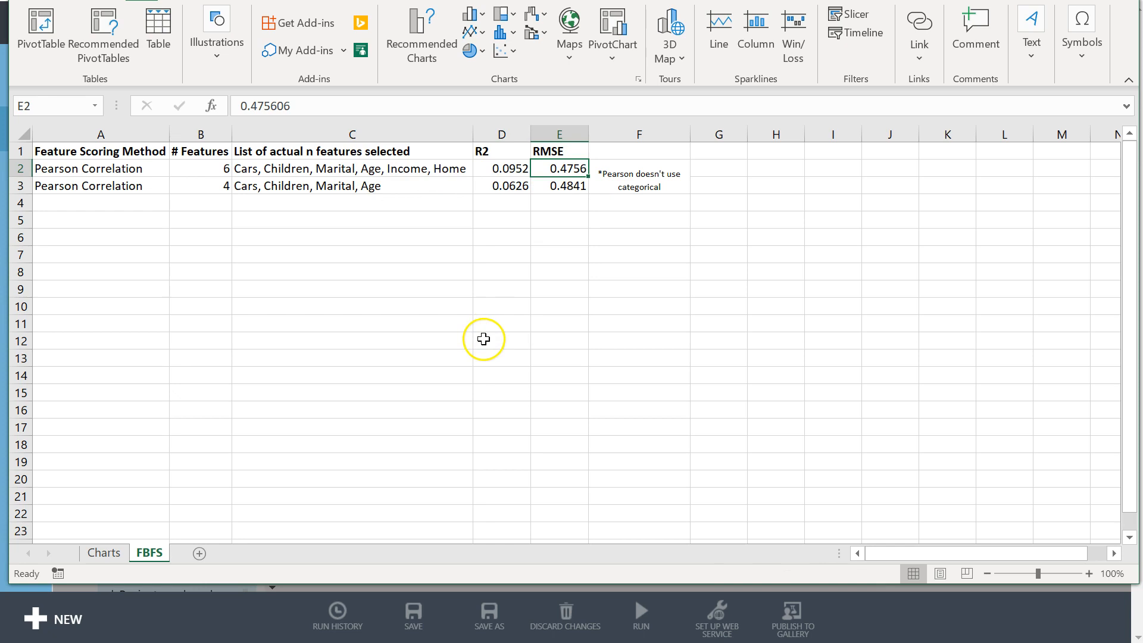
- Extend the note in F2 to read "*Pearson doesn't use categorical variables"
click(639, 179)
click(653, 186)
click(471, 108)
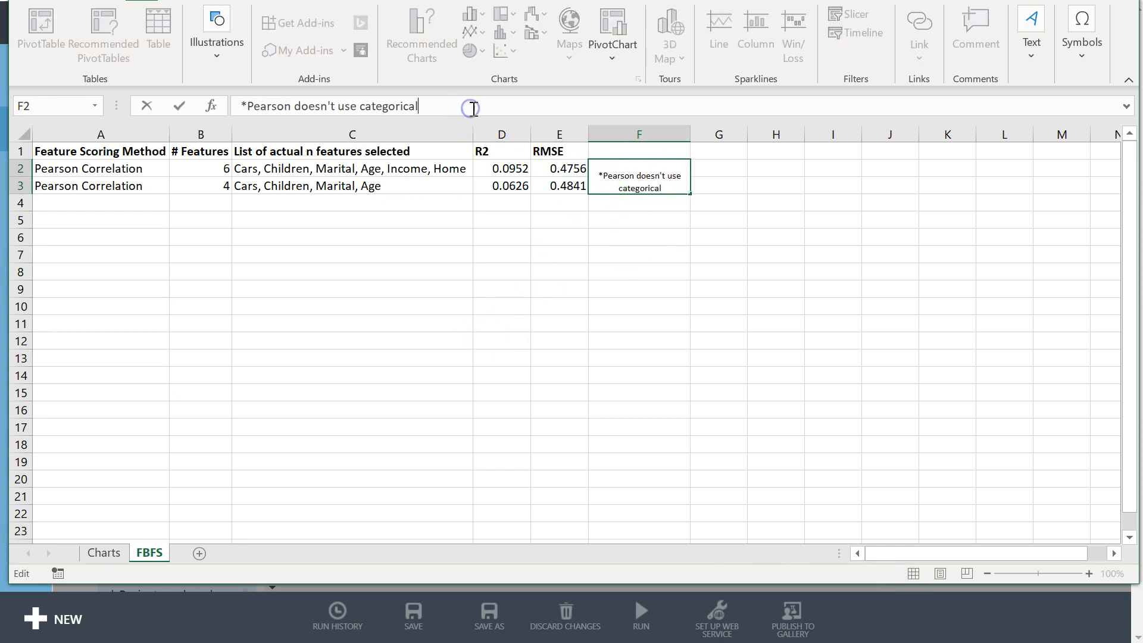
text(variables)
key(Return)
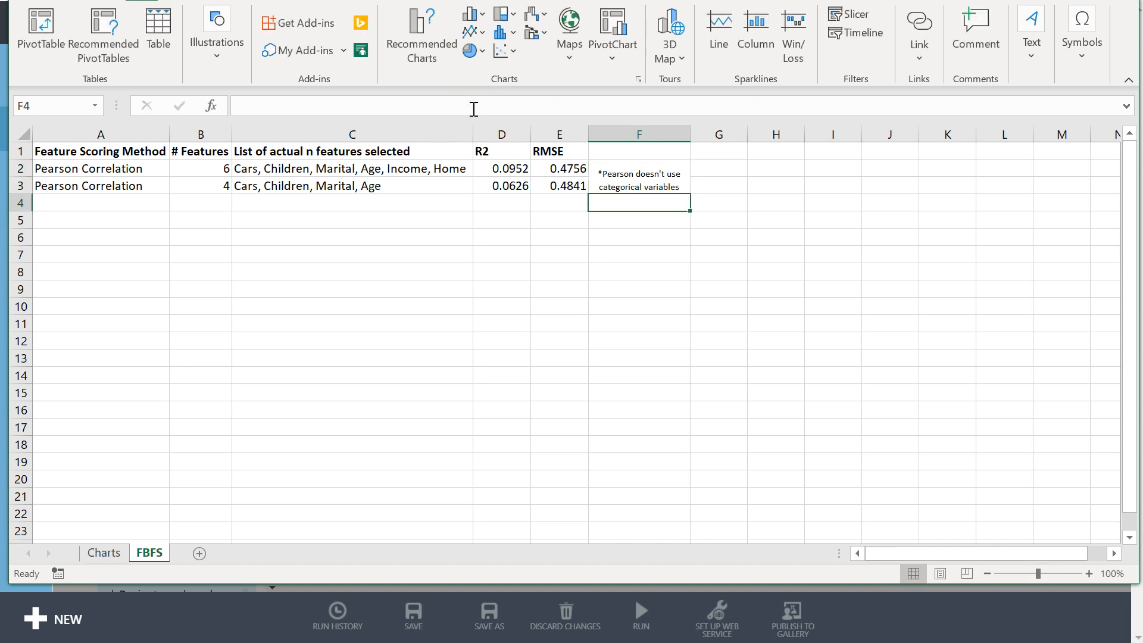
click(645, 170)
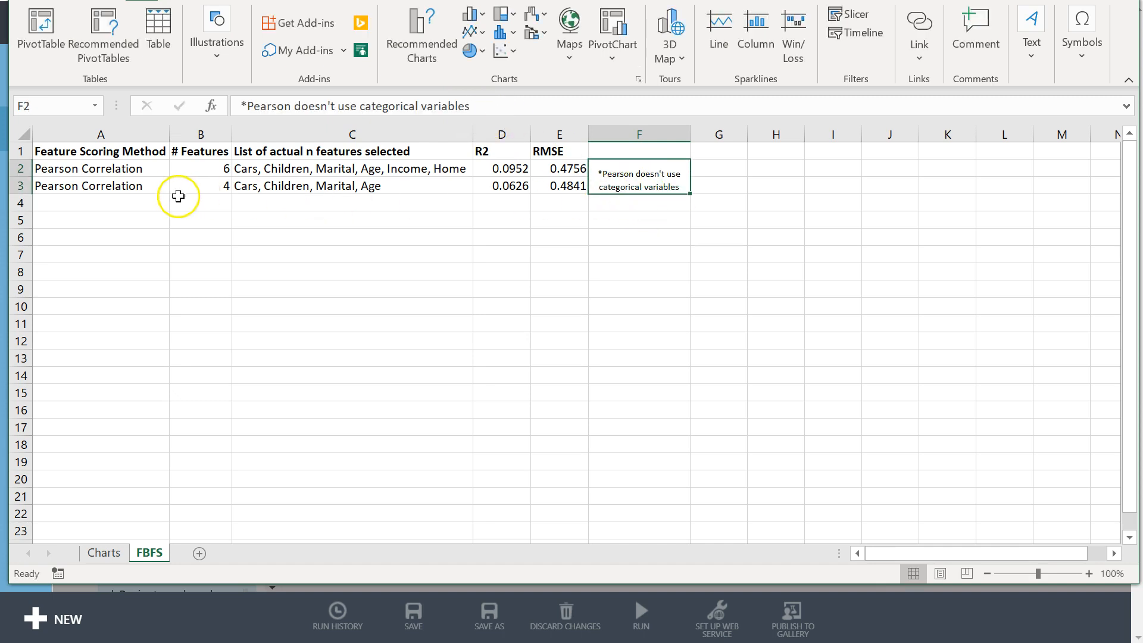
- Compare the six-feature and four-feature Pearson Correlation models in rows 2 and 3 of the FBFS sheet
drag(149, 170, 548, 177)
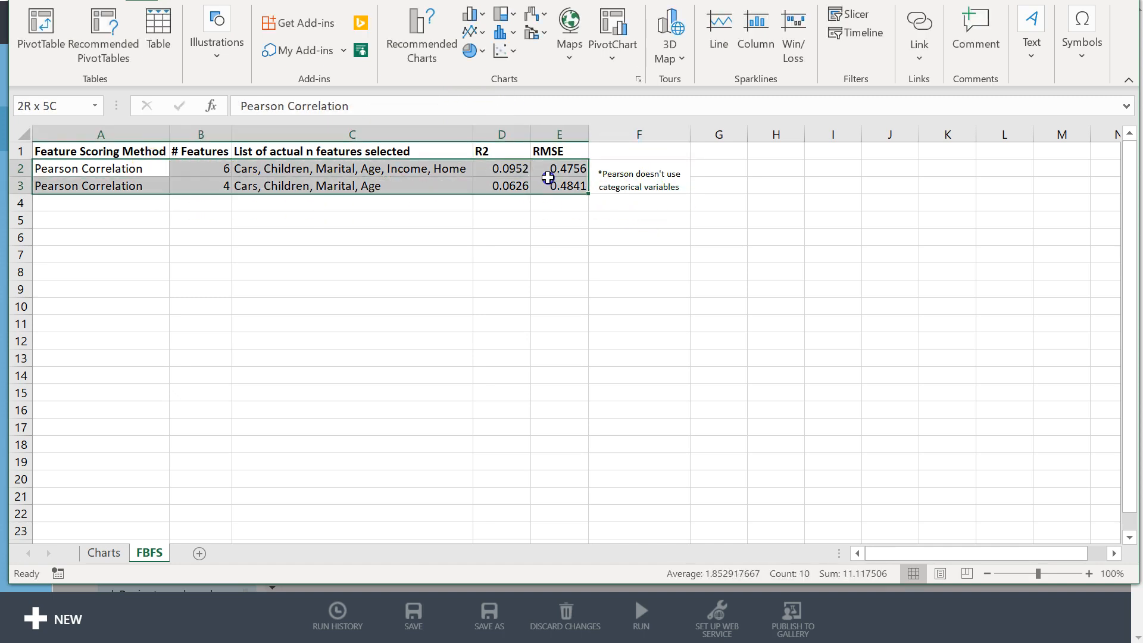
click(438, 180)
drag(144, 172, 560, 169)
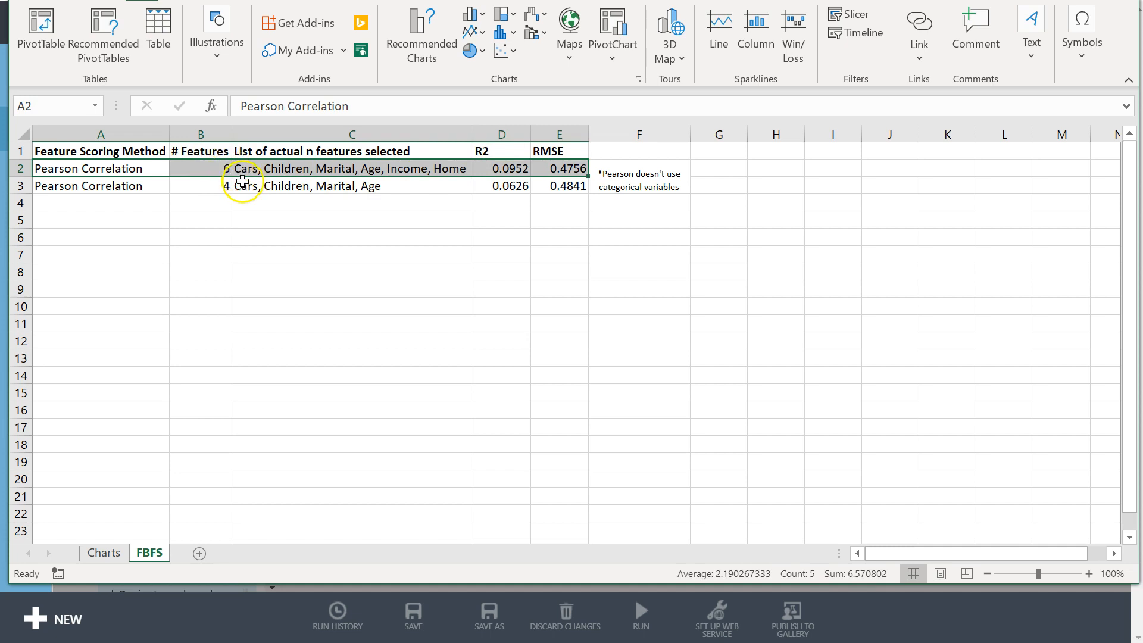
click(221, 169)
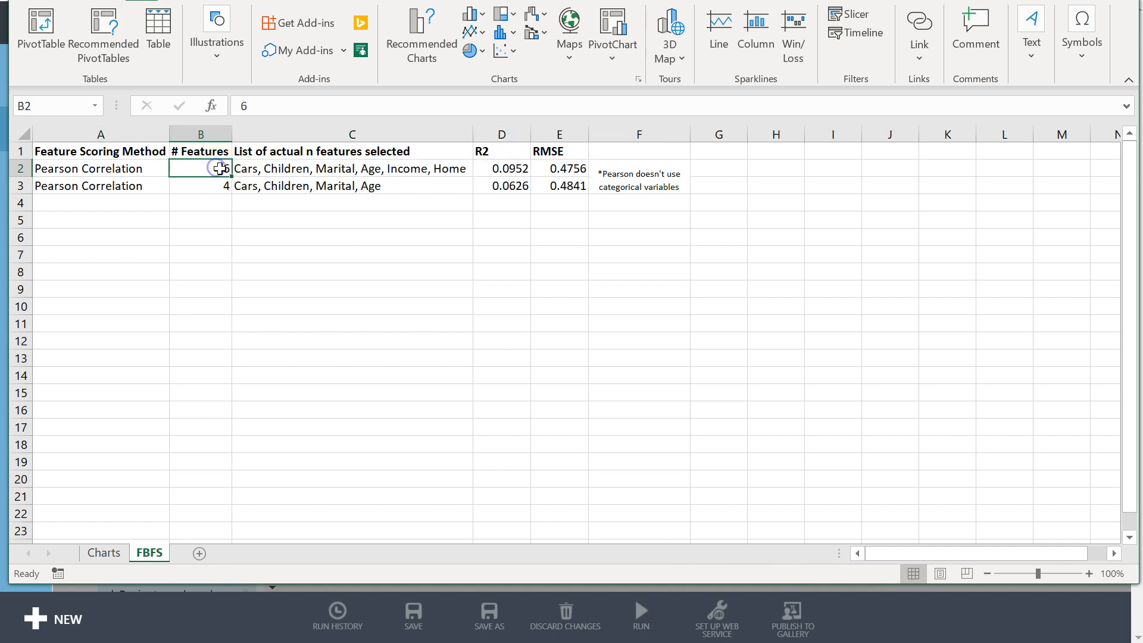
click(217, 186)
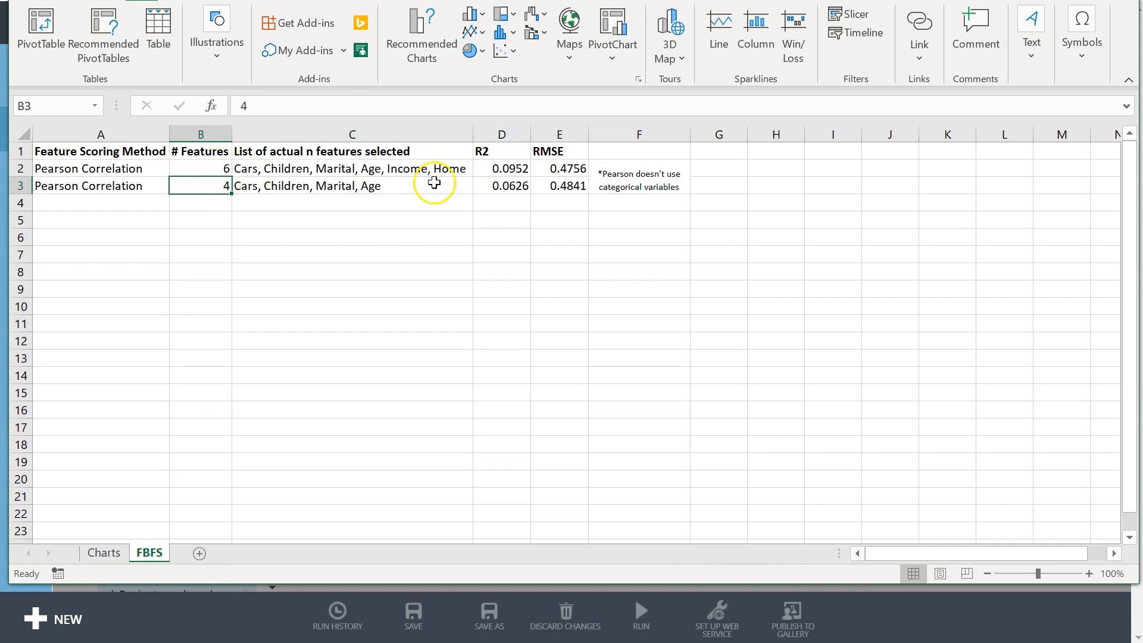
- Switch to Azure Machine Learning Studio, close the evaluation results and set Filter Based Feature Selection's scoring method to Mutual Information
drag(513, 171, 517, 187)
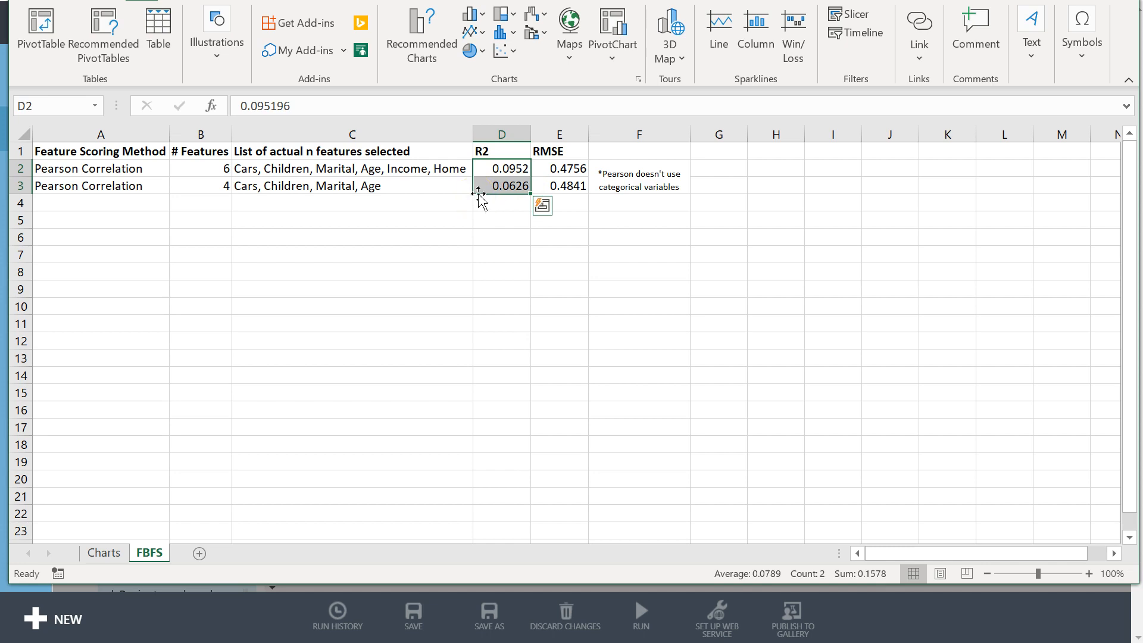
key(alt+Tab)
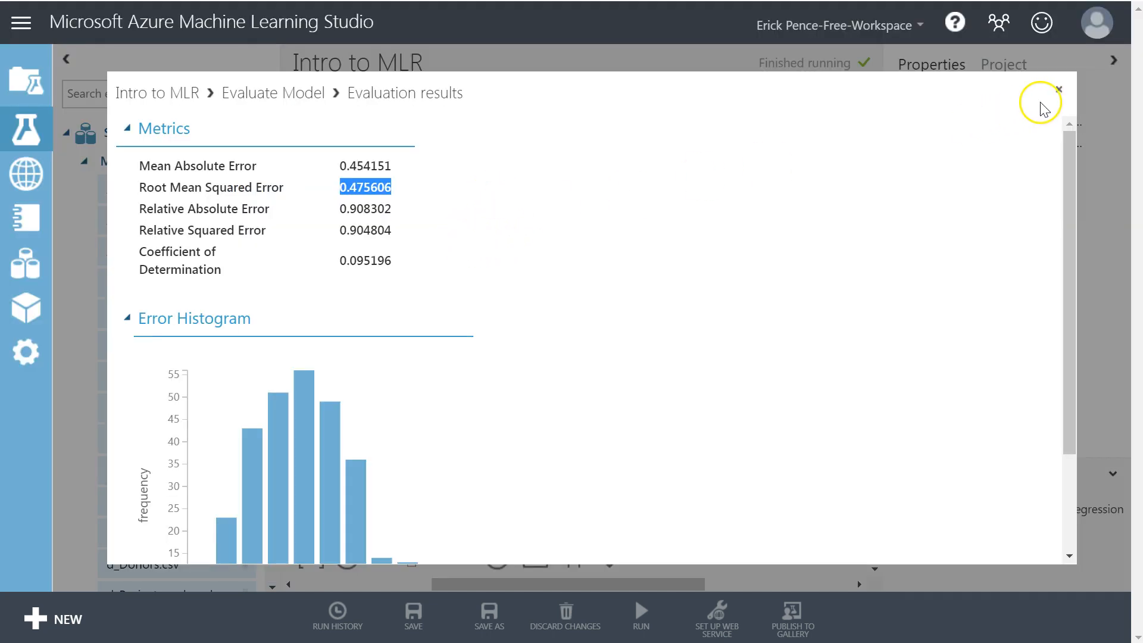
click(1057, 89)
click(684, 227)
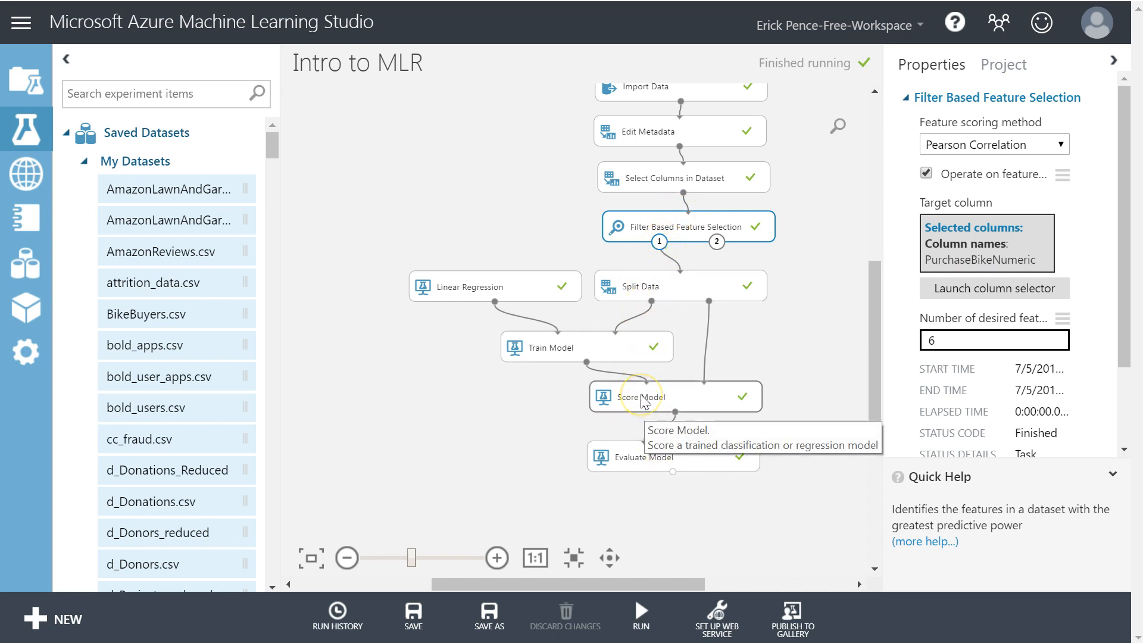
click(1012, 144)
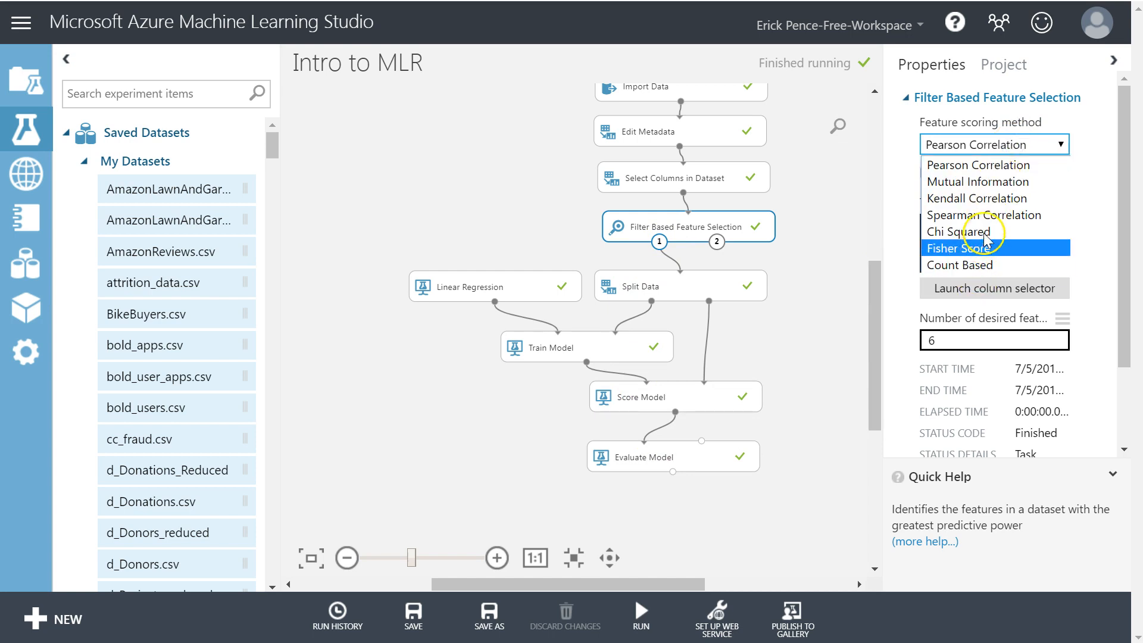
click(991, 182)
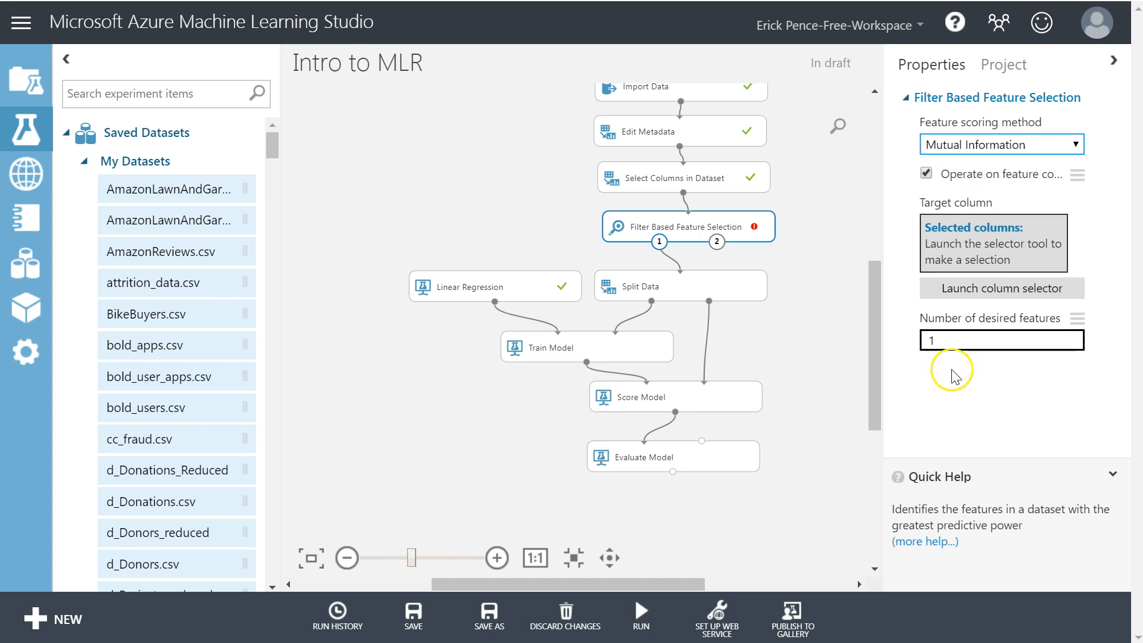
click(951, 337)
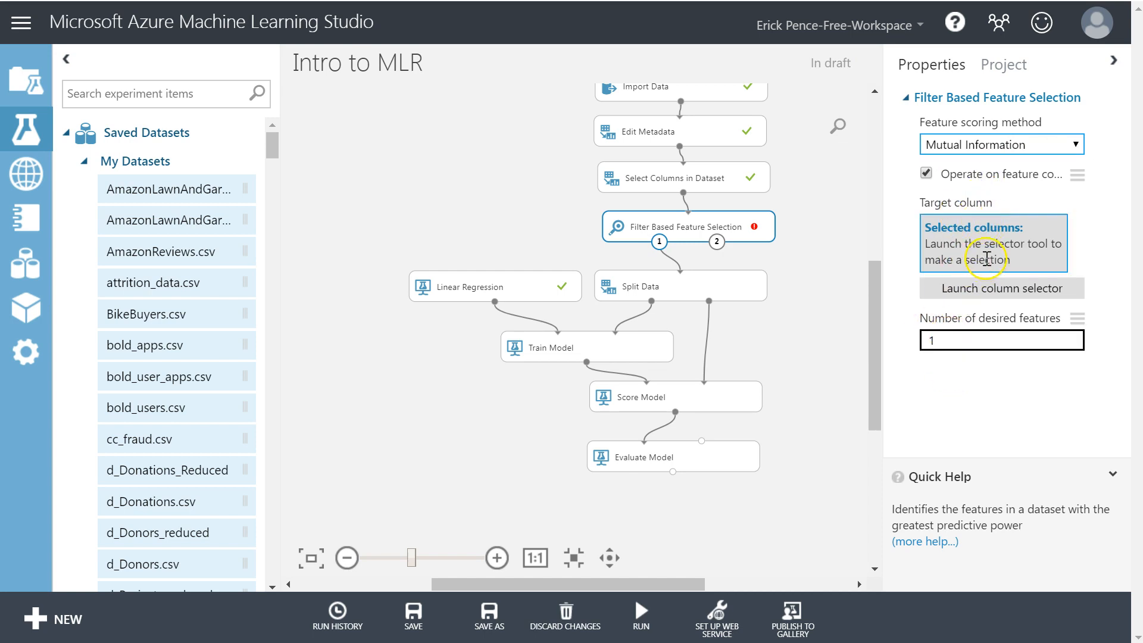
click(975, 146)
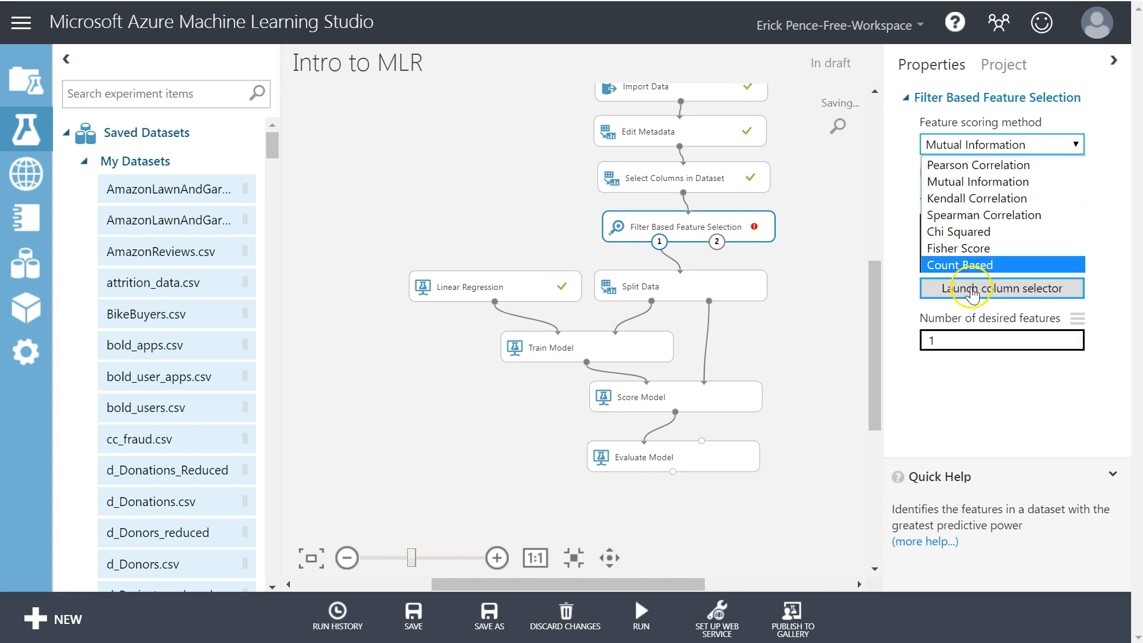
click(974, 186)
- Set the target column of Filter Based Feature Selection to PurchaseBikeNumeric
click(983, 289)
click(719, 303)
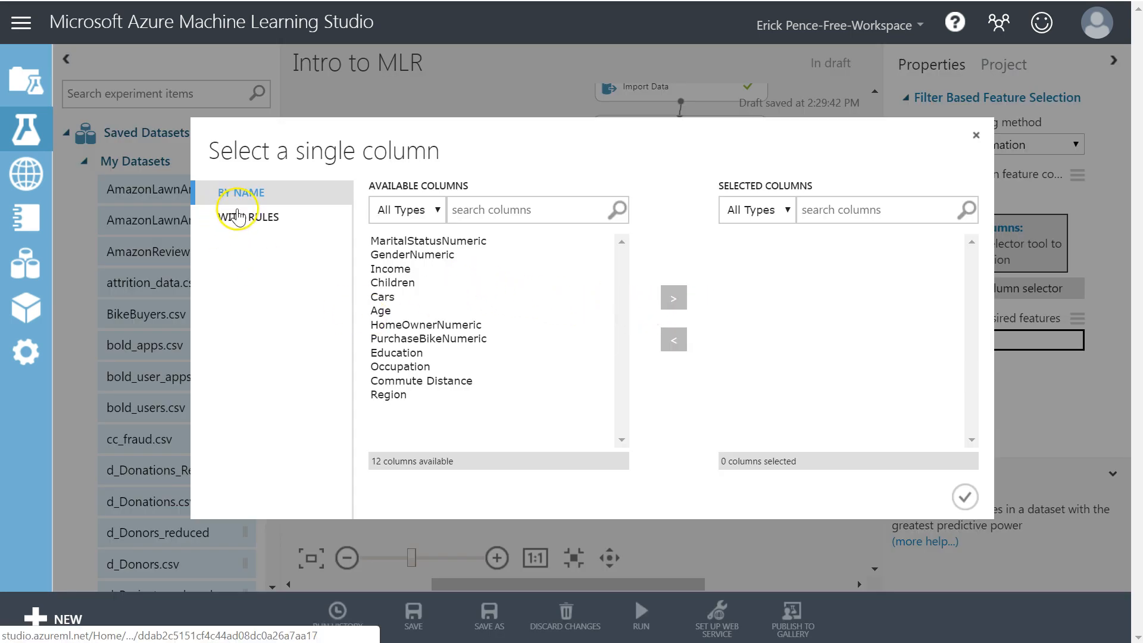
click(428, 338)
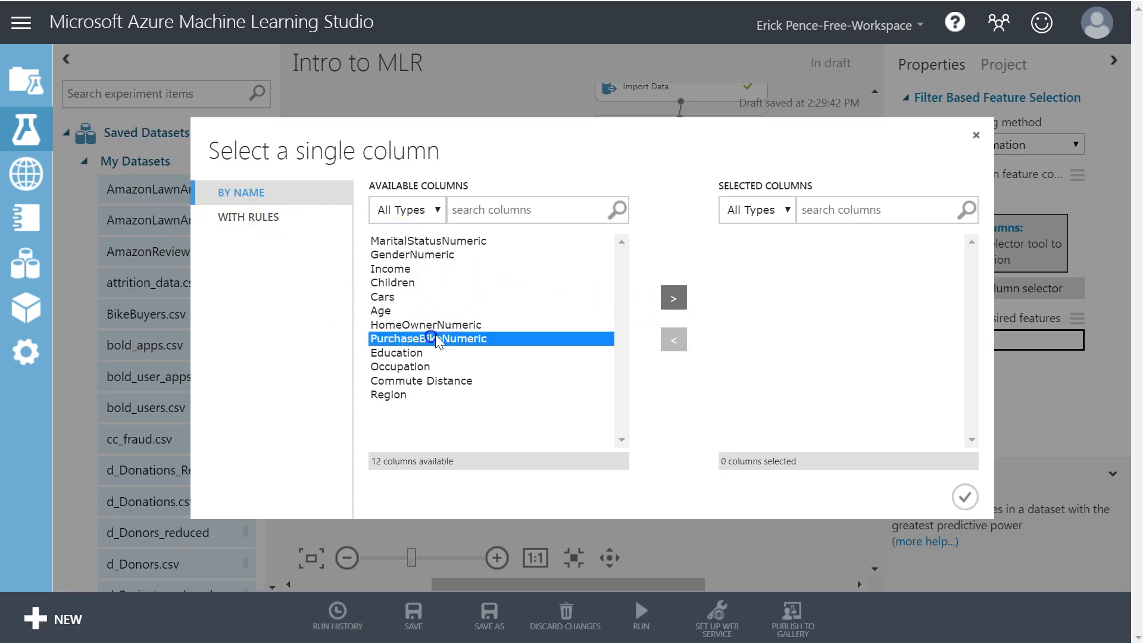
click(673, 298)
click(965, 496)
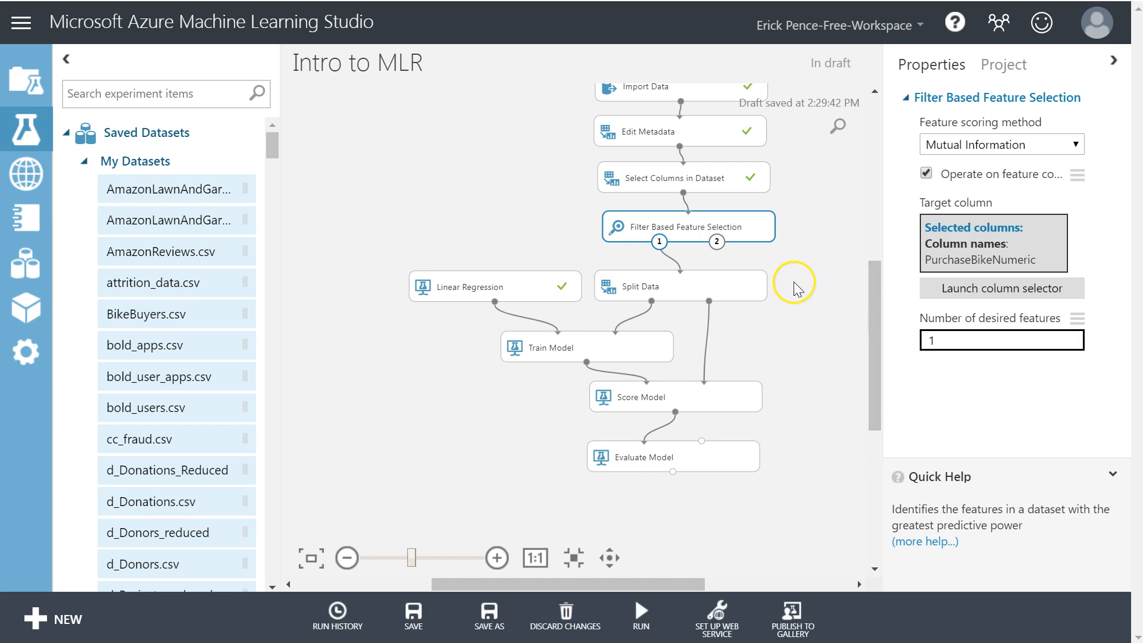
- Keep Mutual Information as the scoring method and set the number of desired features to 6
click(1022, 151)
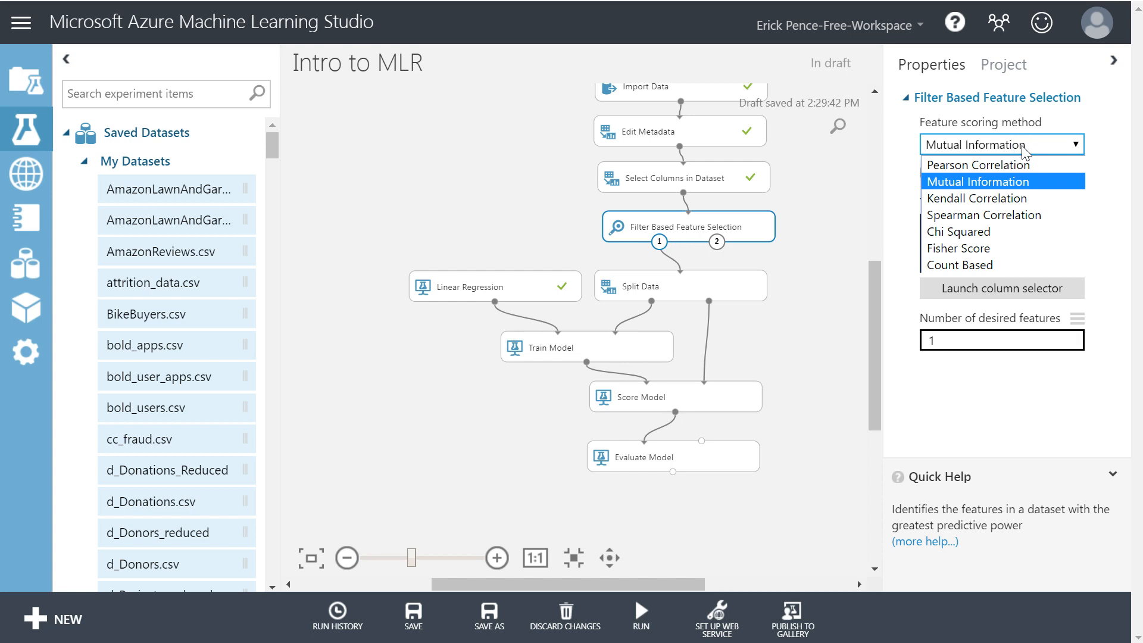
click(1024, 147)
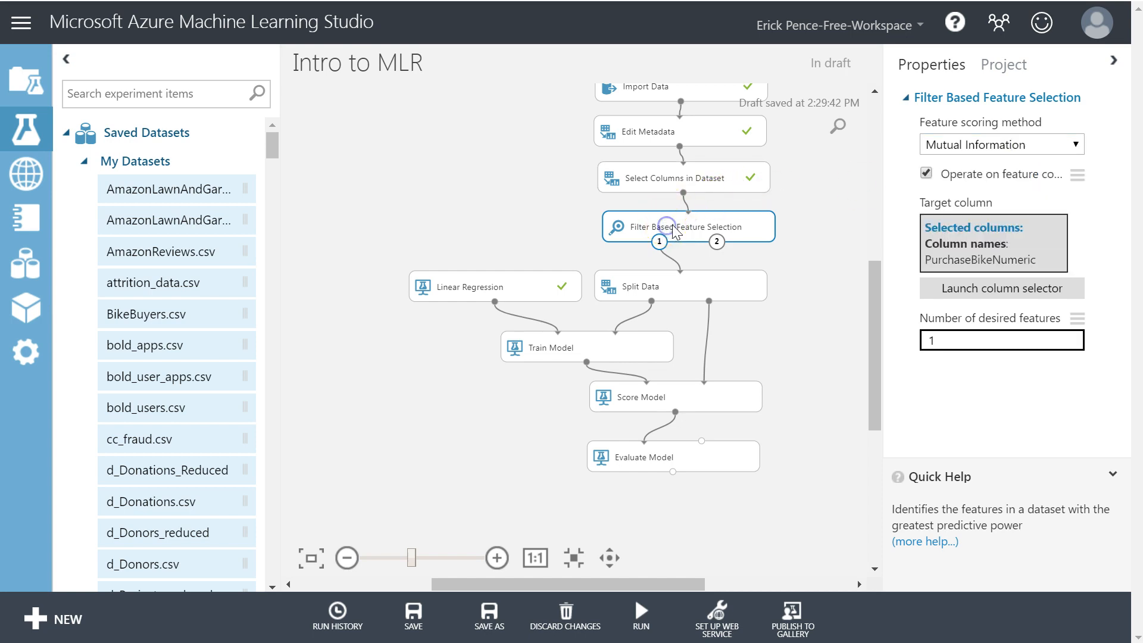
click(953, 344)
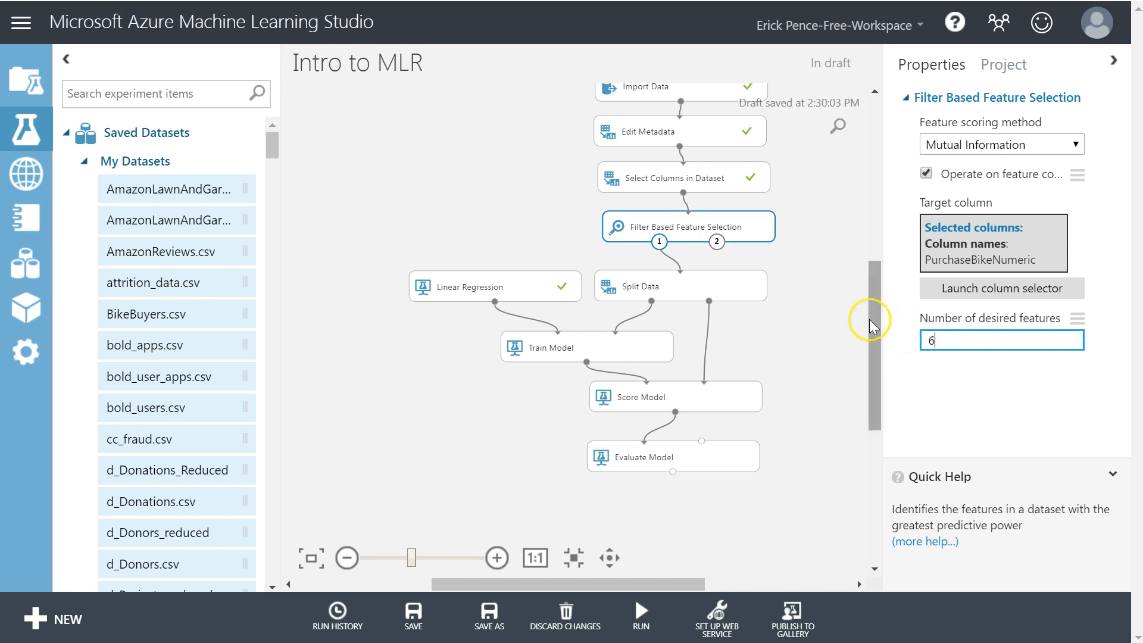
click(718, 231)
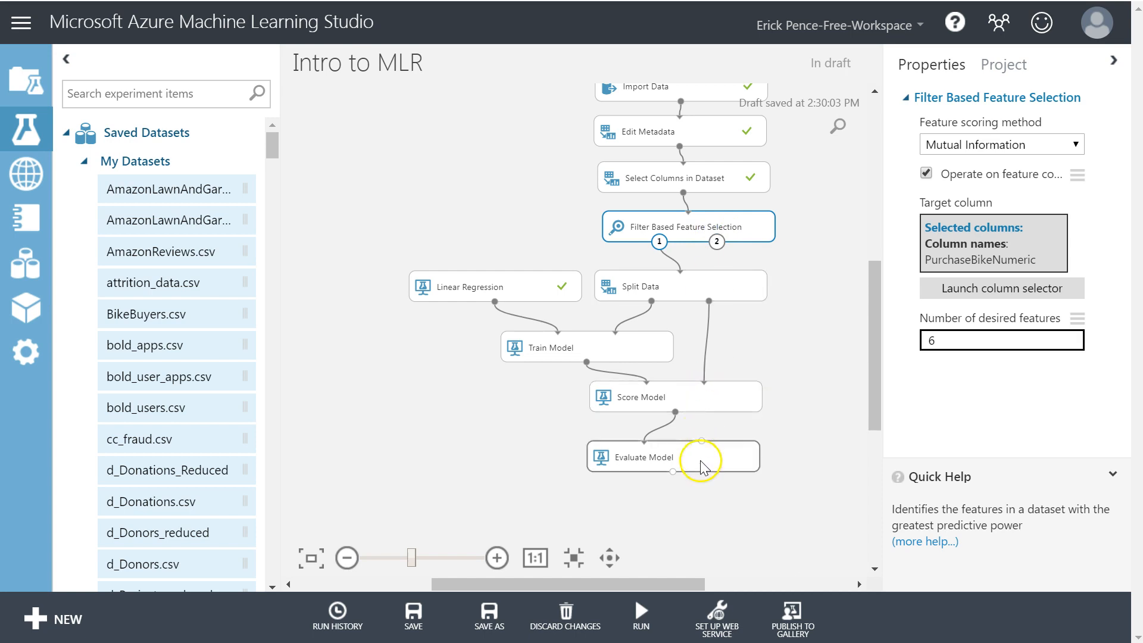
- Run only the Filter Based Feature Selection module with its new settings
click(702, 458)
click(641, 614)
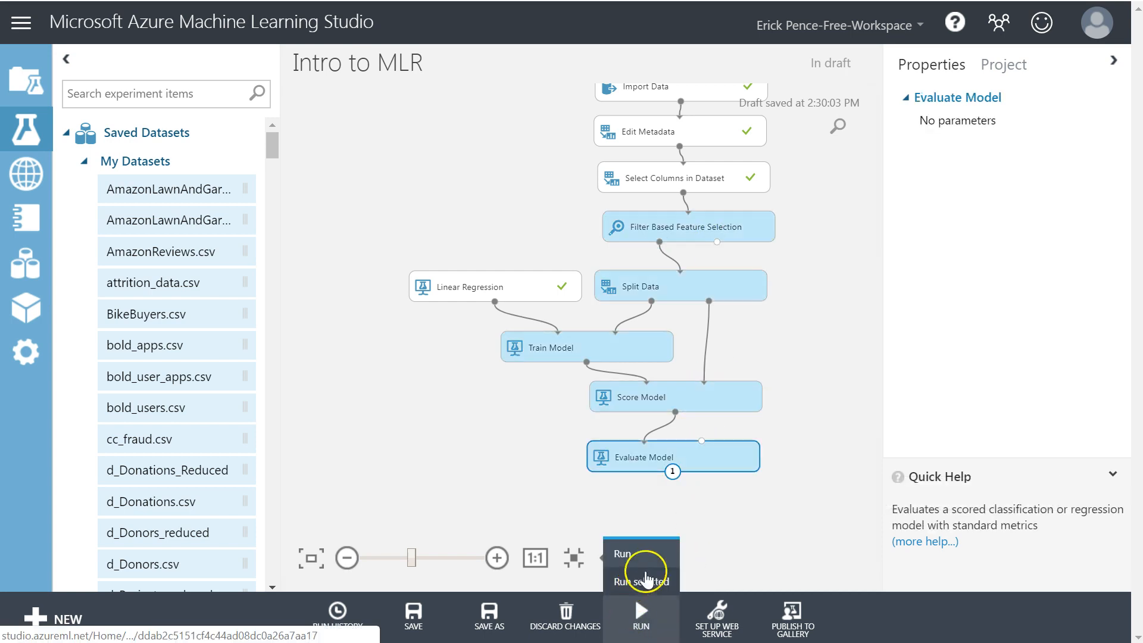
click(669, 227)
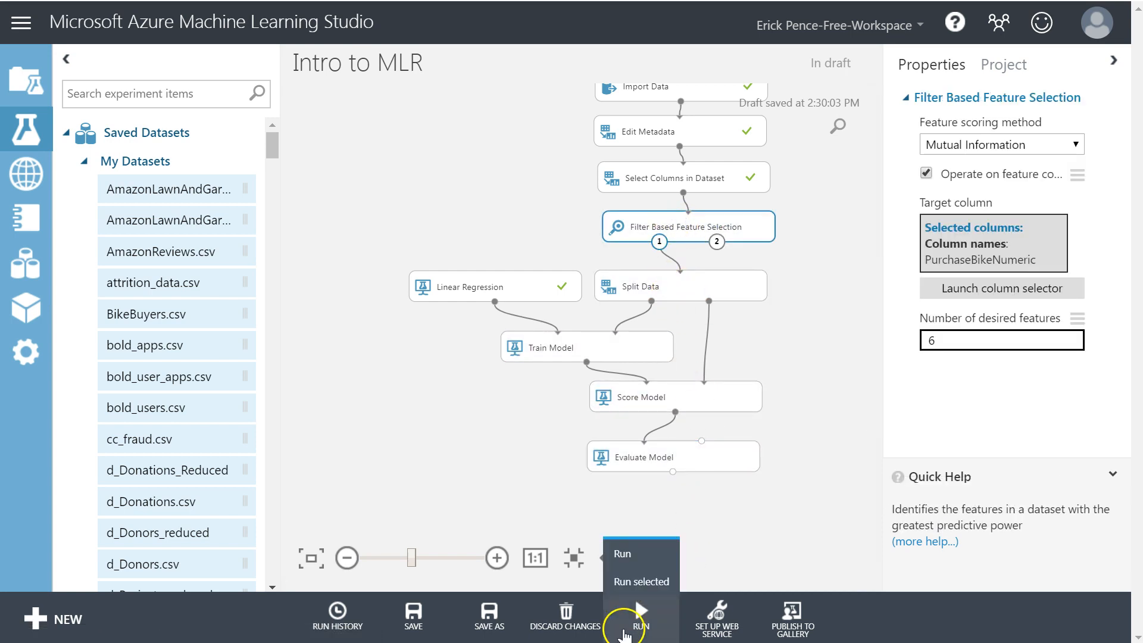
click(652, 582)
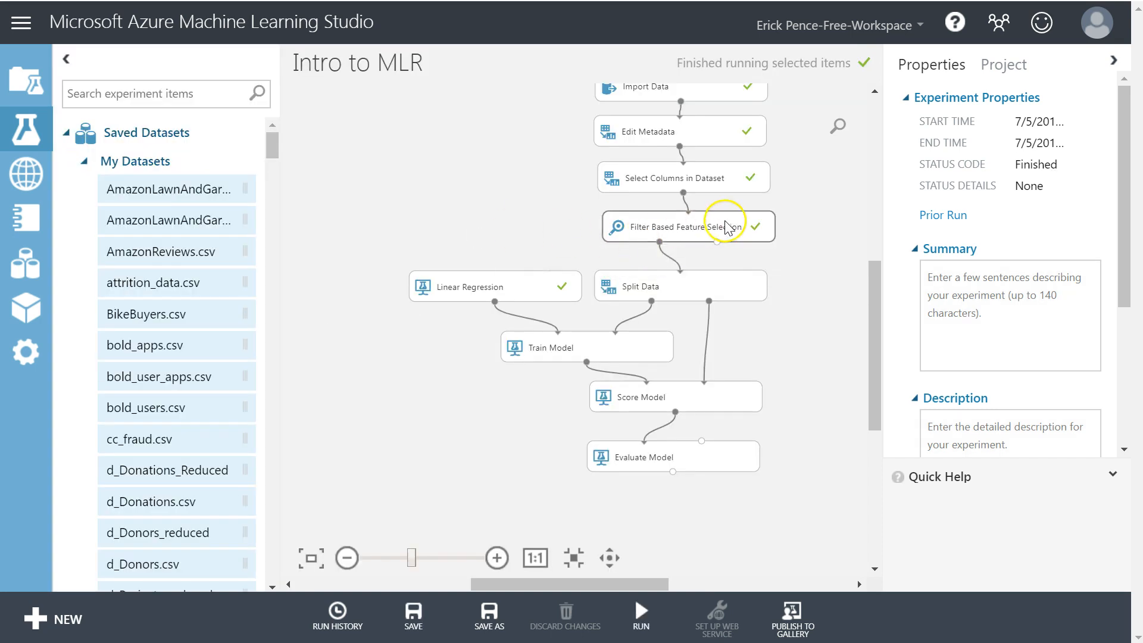
- Visualize the Features output of Filter Based Feature Selection and review the mutual information scores of all columns, including Occupation
right_click(726, 225)
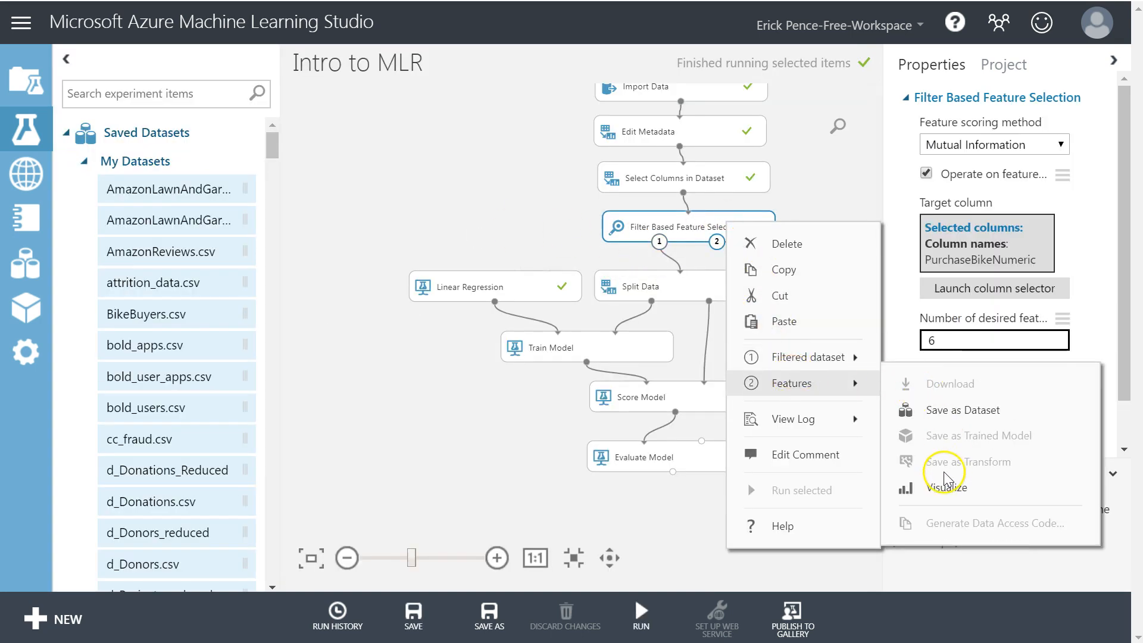
click(939, 486)
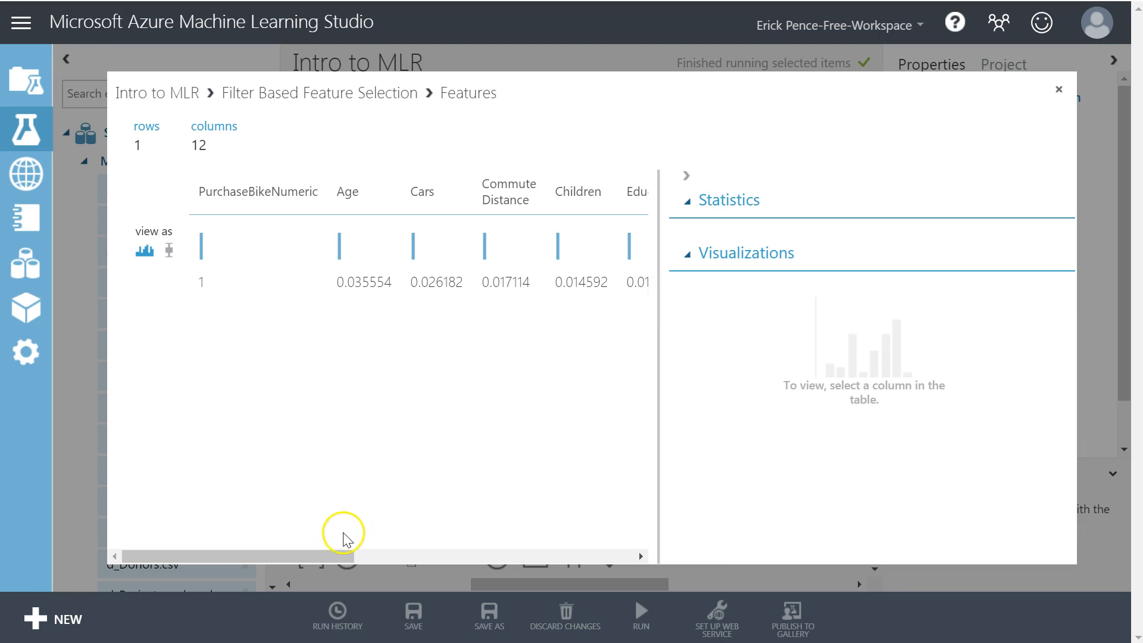
drag(319, 556, 594, 472)
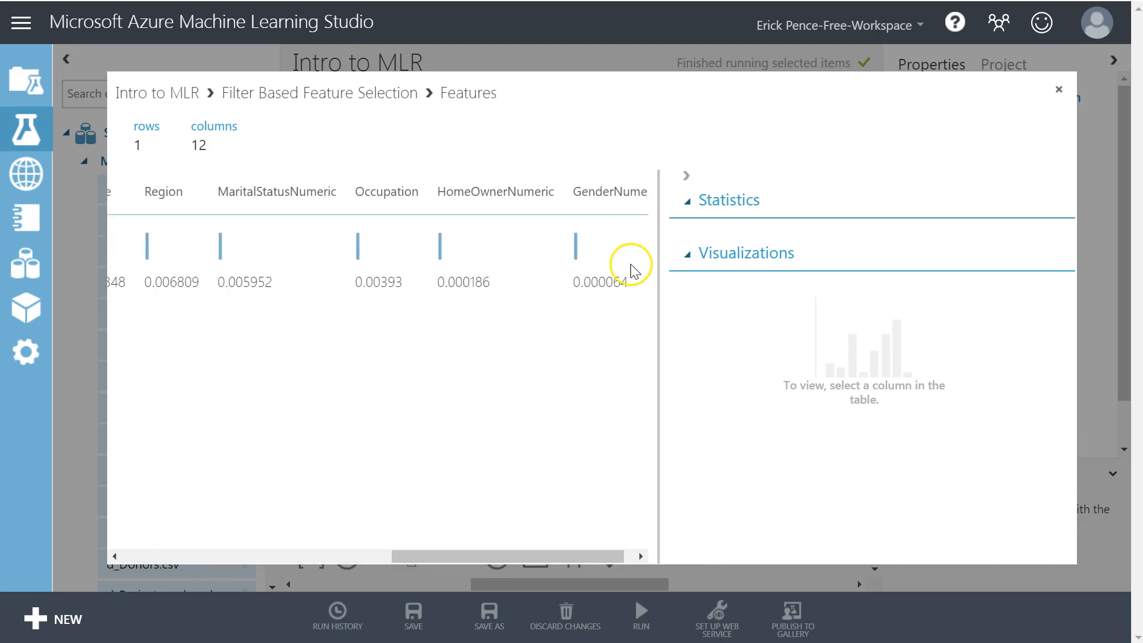
double_click(386, 189)
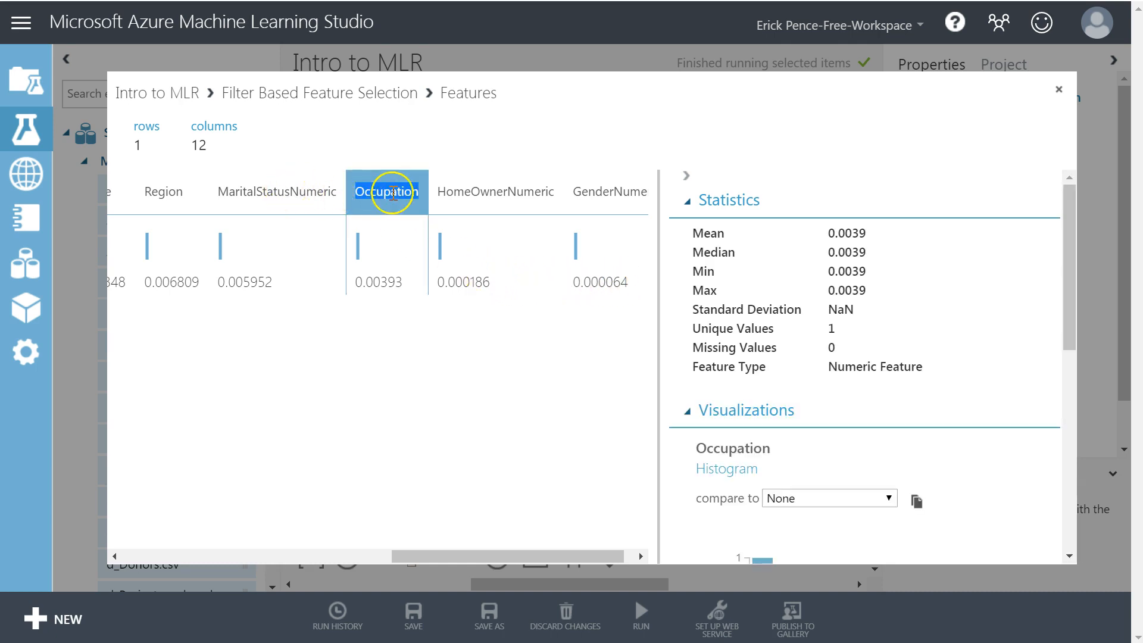
drag(545, 561, 251, 550)
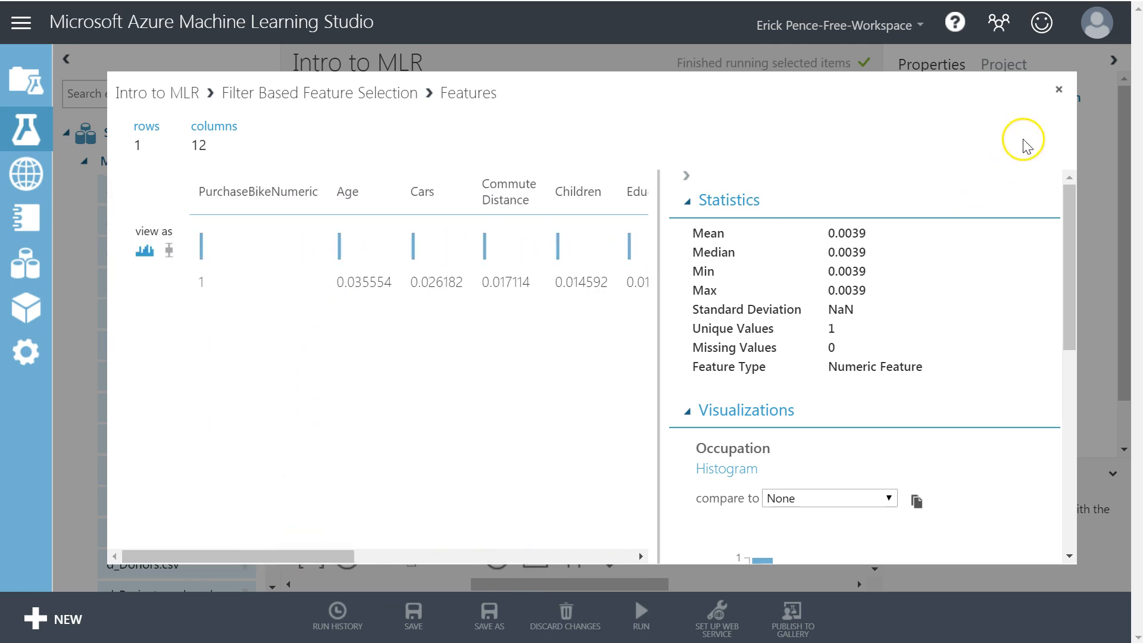
click(1060, 93)
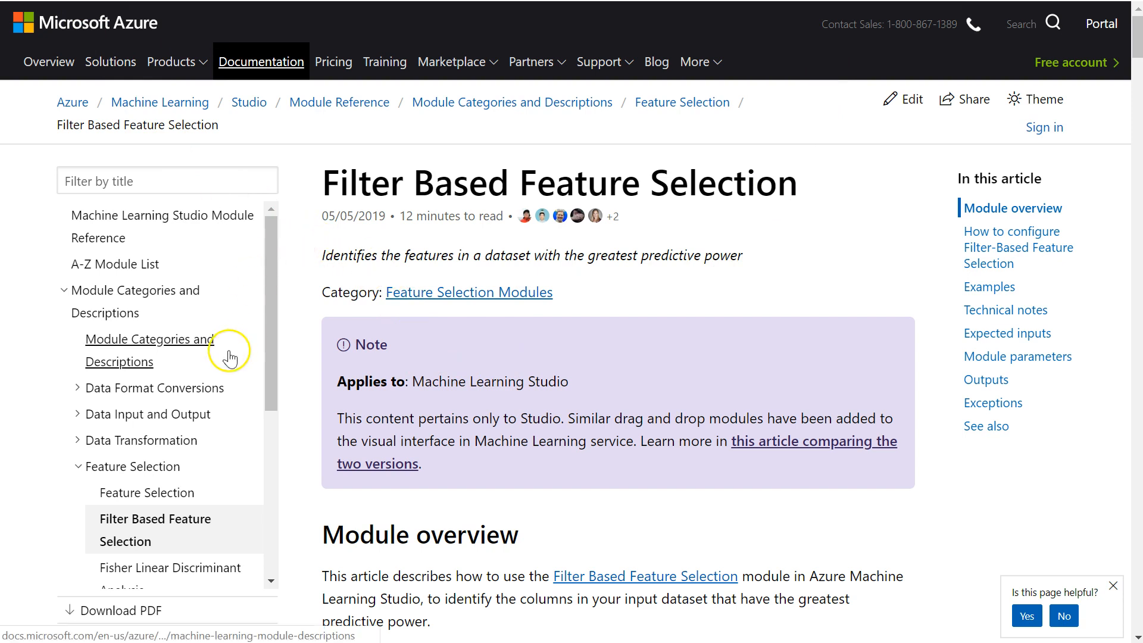
- Read how to choose a feature selection metric in the Filter Based Feature Selection documentation, from Pearson Correlation through Chi Squared
scroll(209, 369, down, 4)
scroll(357, 383, down, 15)
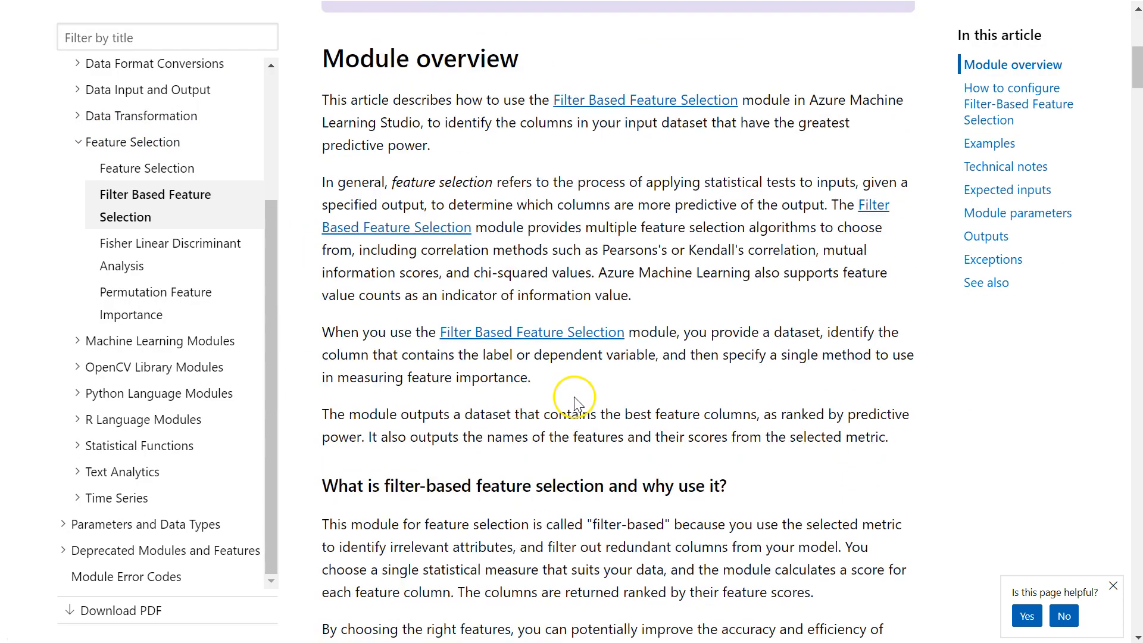
scroll(580, 396, down, 8)
scroll(536, 358, up, 4)
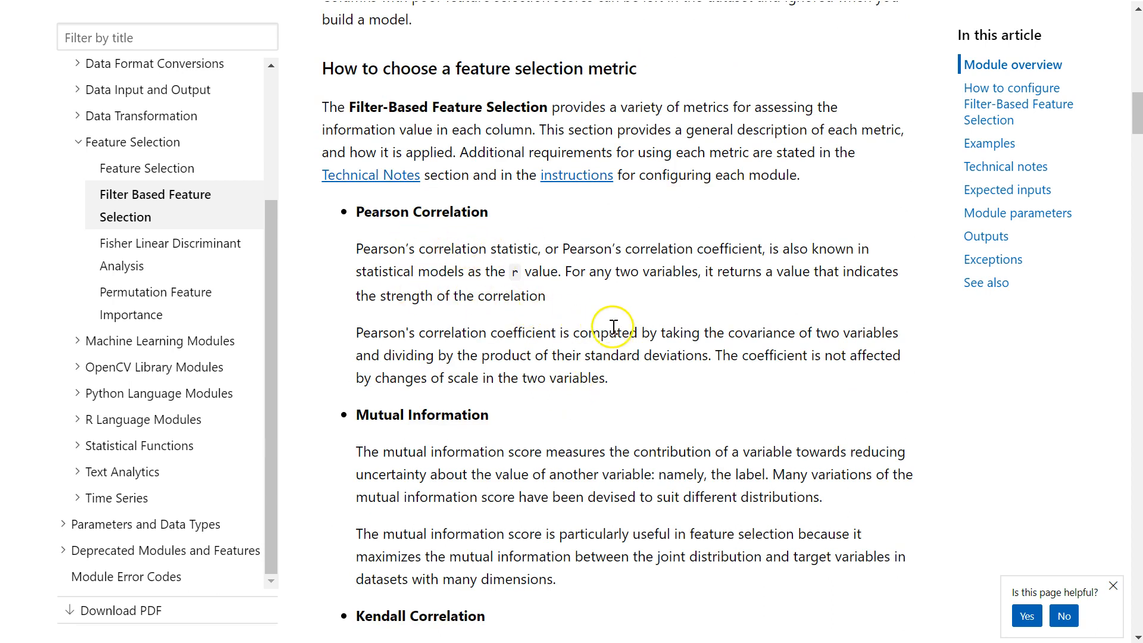
scroll(613, 334, down, 6)
scroll(615, 336, down, 2)
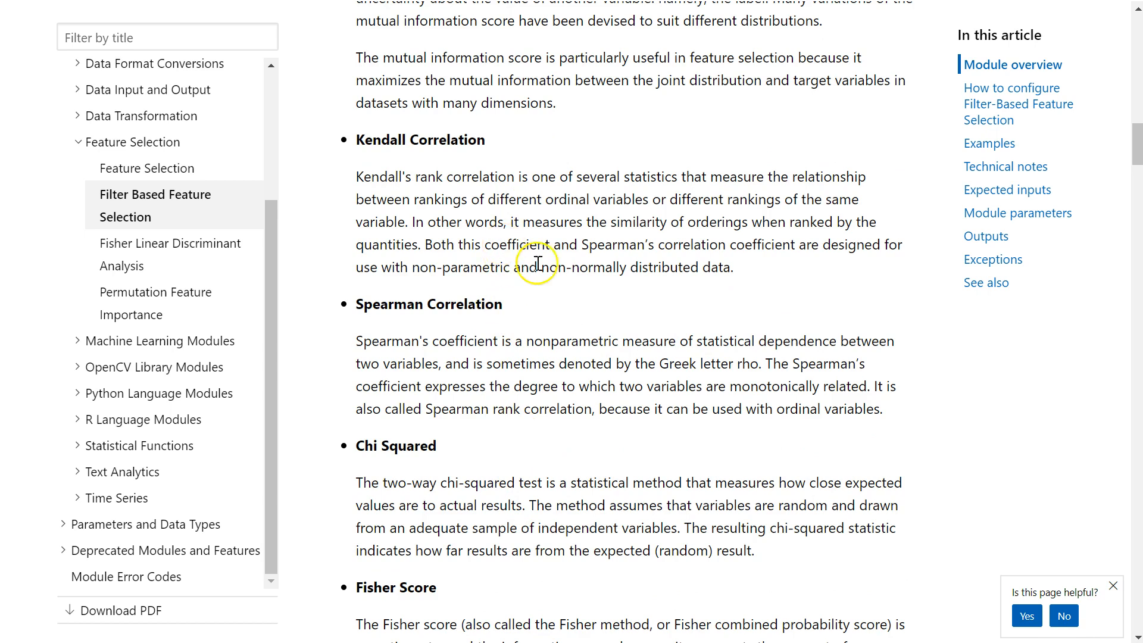
scroll(399, 158, up, 8)
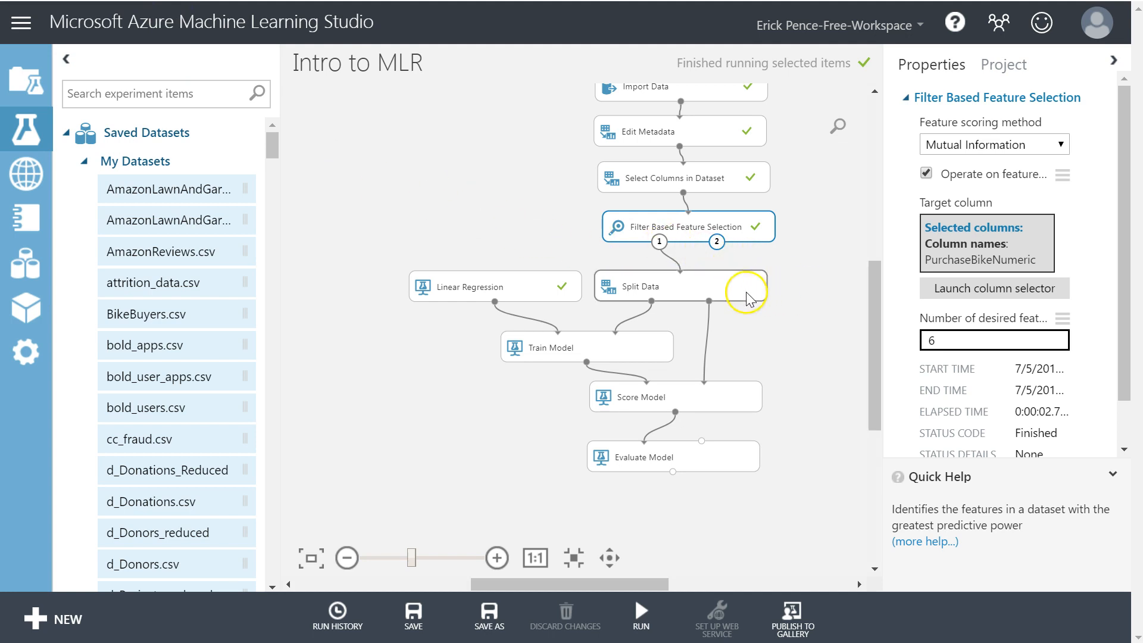
- Run the experiment up to Evaluate Model and check the number of desired features in Filter Based Feature Selection
click(706, 459)
click(641, 613)
click(638, 582)
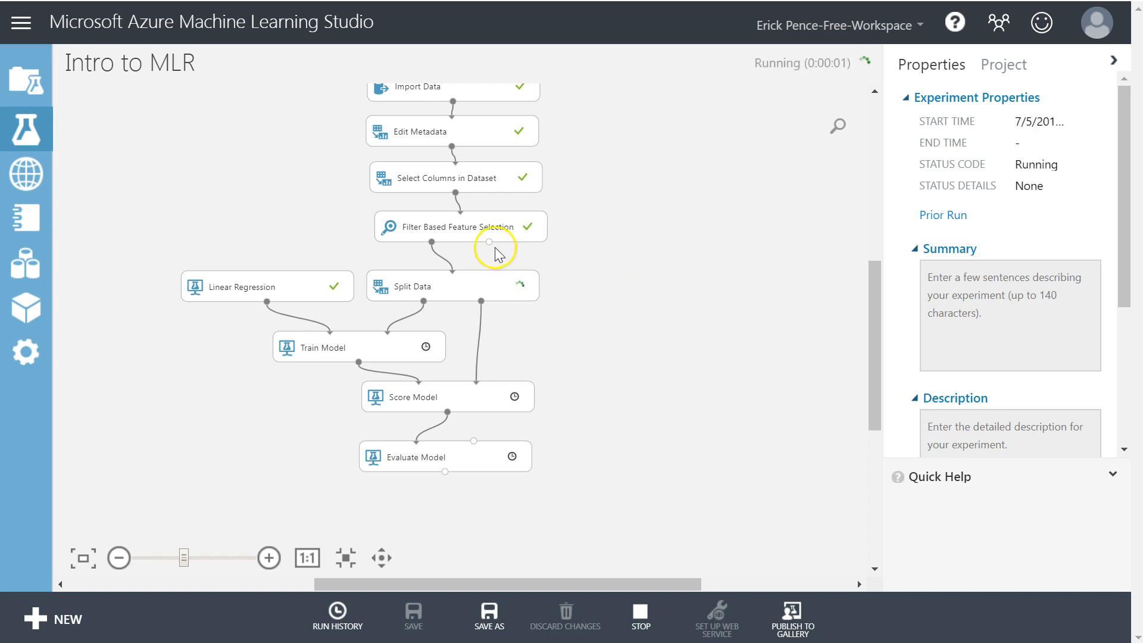
click(465, 221)
click(934, 341)
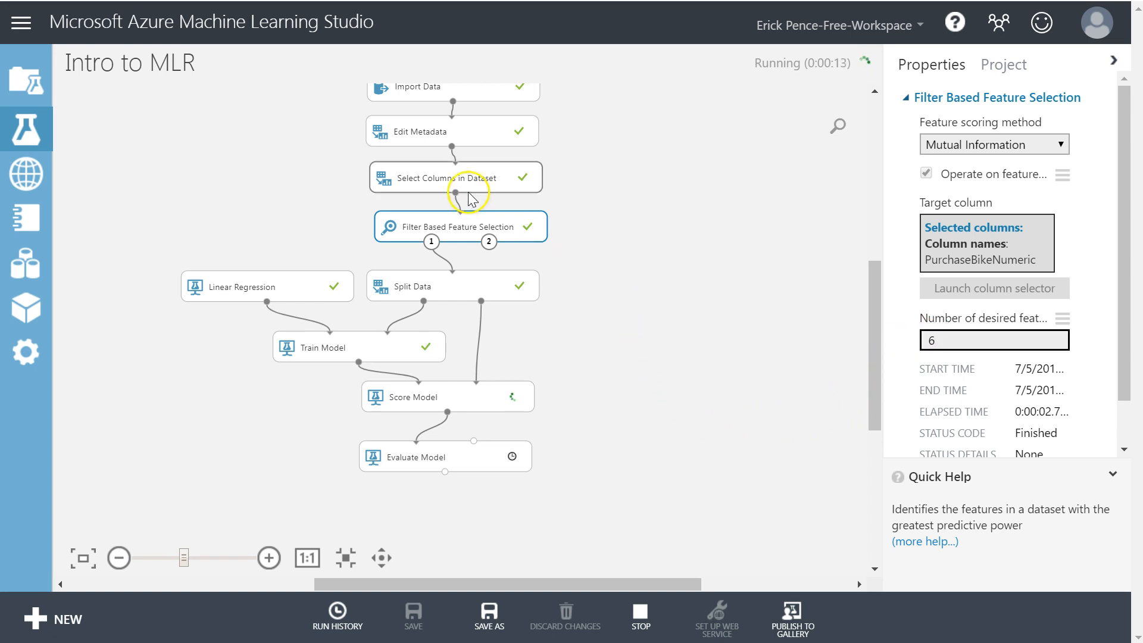
- Visualize the Features output of Filter Based Feature Selection and copy all column names with their mutual information scores
right_click(471, 232)
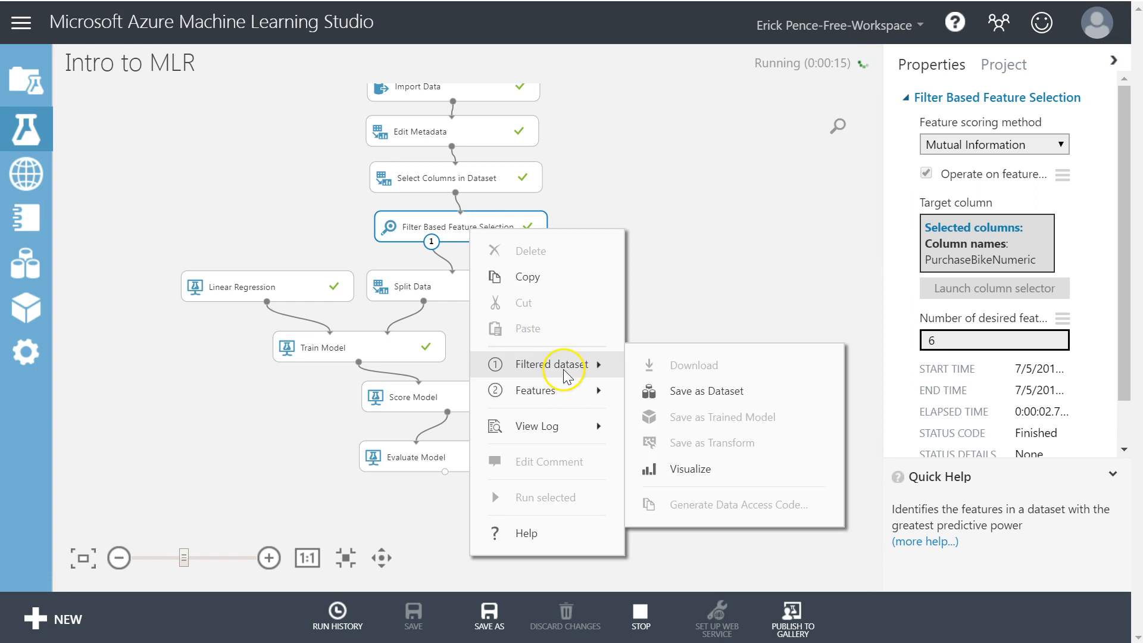
mouse_move(565, 390)
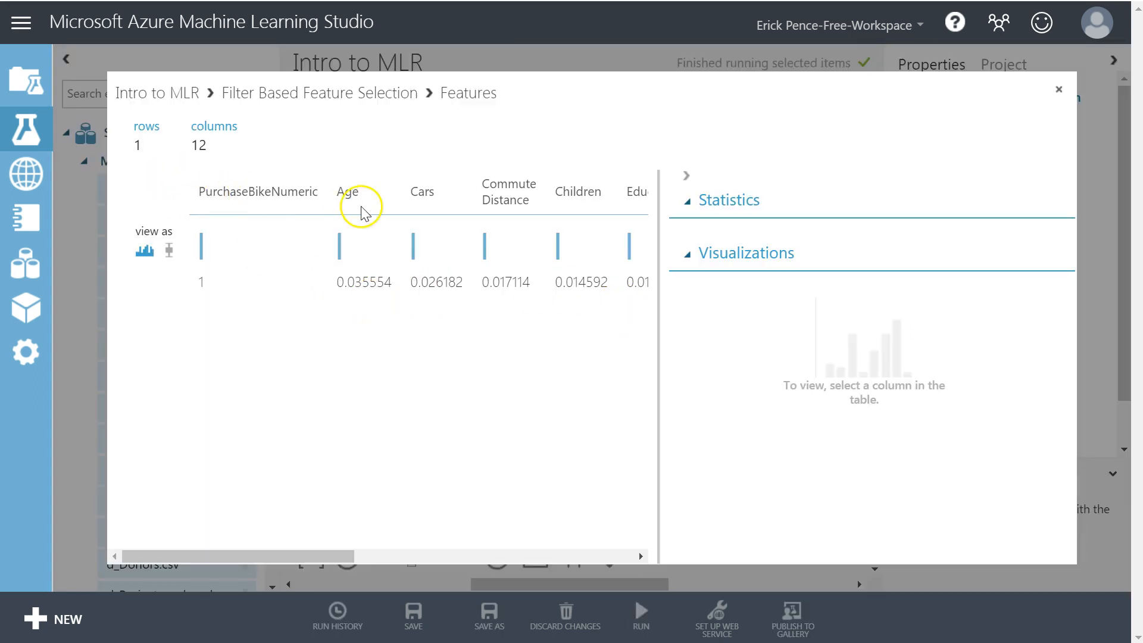
drag(202, 191, 668, 282)
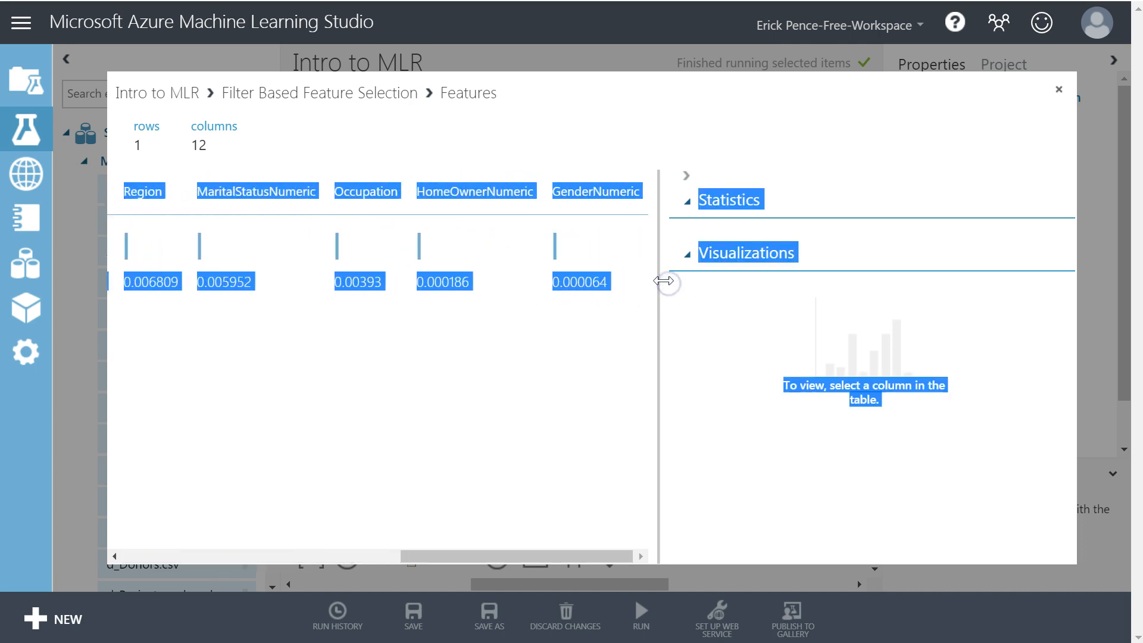
click(1059, 89)
- Paste the copied mutual information feature scores into the Charts sheet in Excel, starting at cell A17
key(alt+Tab)
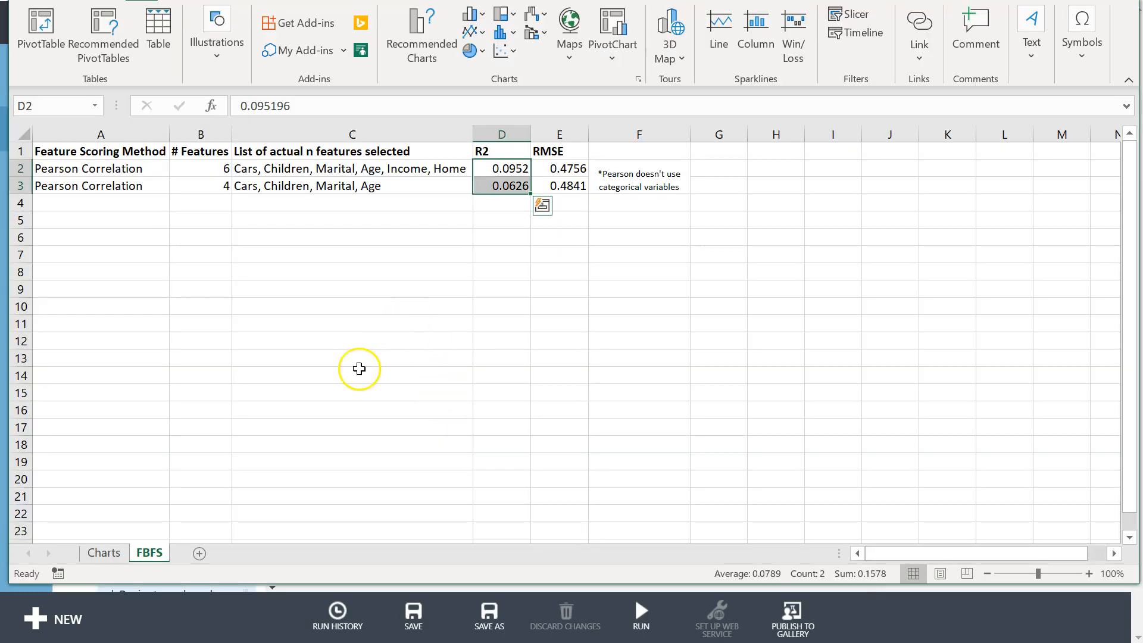
click(98, 550)
click(84, 470)
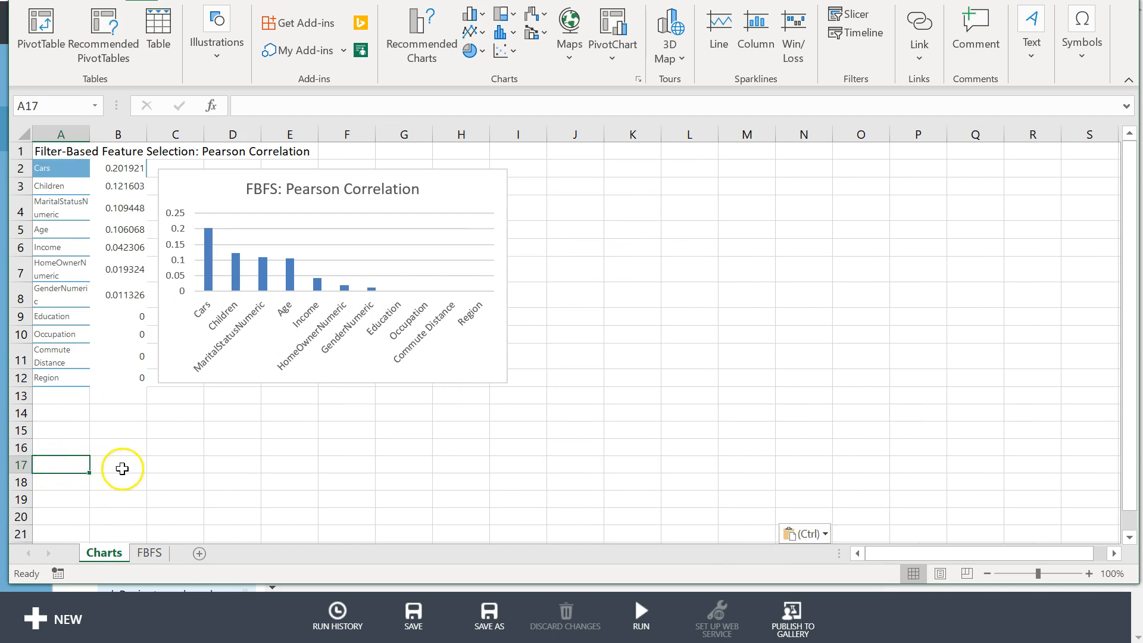
key(ctrl+v)
scroll(436, 417, down, 3)
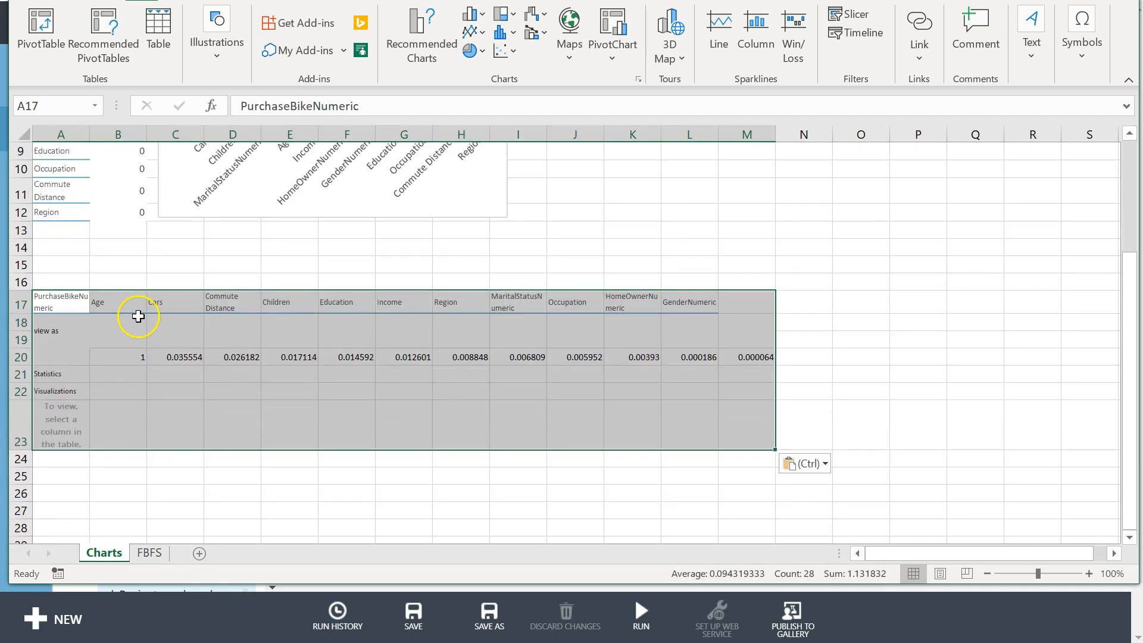
- Delete rows 18 and 19 below the pasted headers and shift the feature names Age through GenderNumeric one column over to start at C17
key(ctrl)
click(20, 327)
click(19, 324)
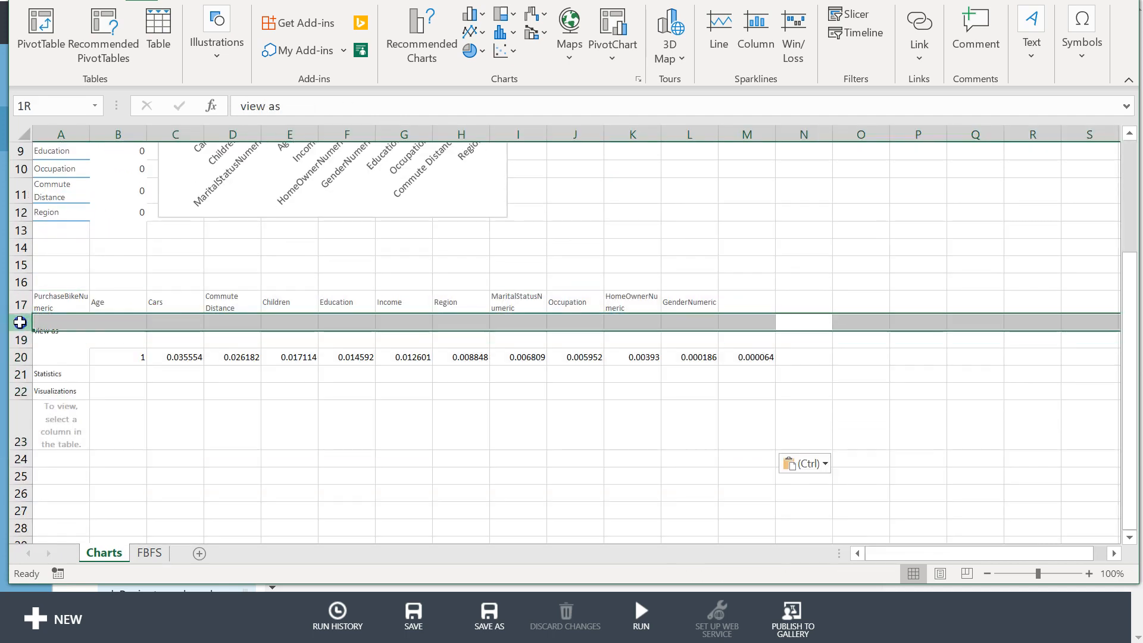
right_click(20, 330)
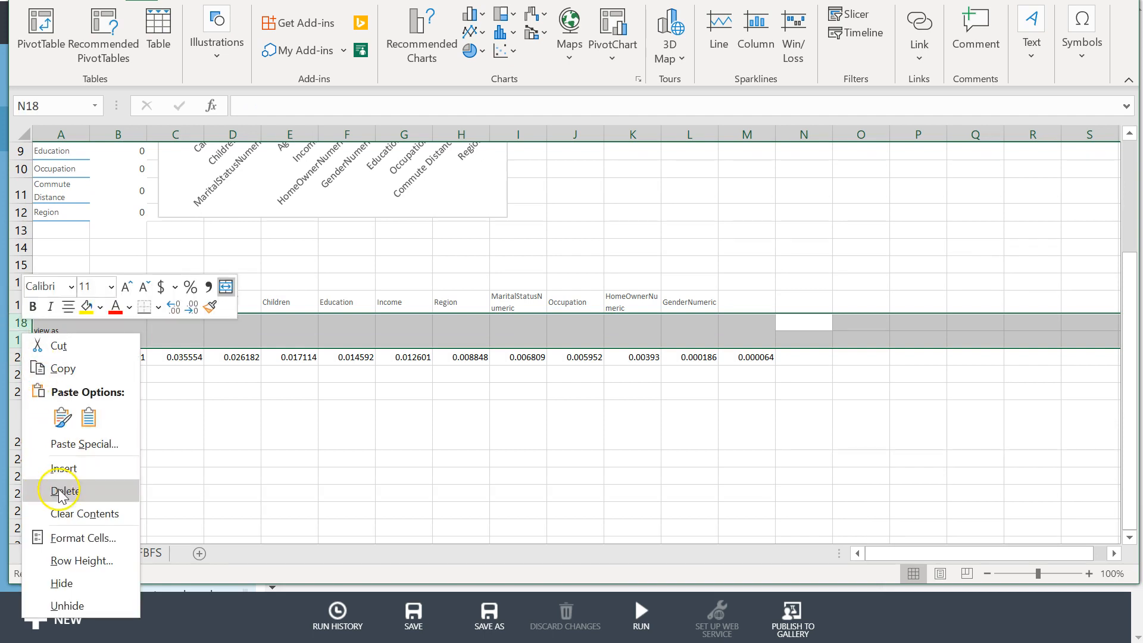
click(66, 491)
drag(120, 306, 741, 313)
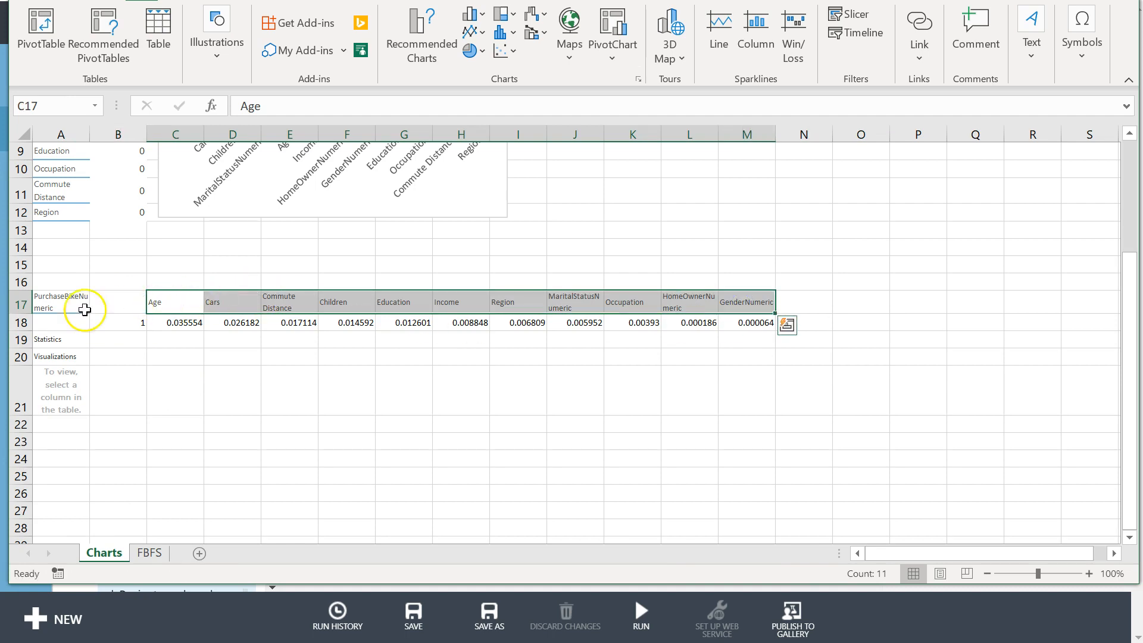
- Clear the leftover text in A17:A21 and the PurchaseBikeNumeric score in B17:B18
drag(63, 305, 69, 417)
key(Delete)
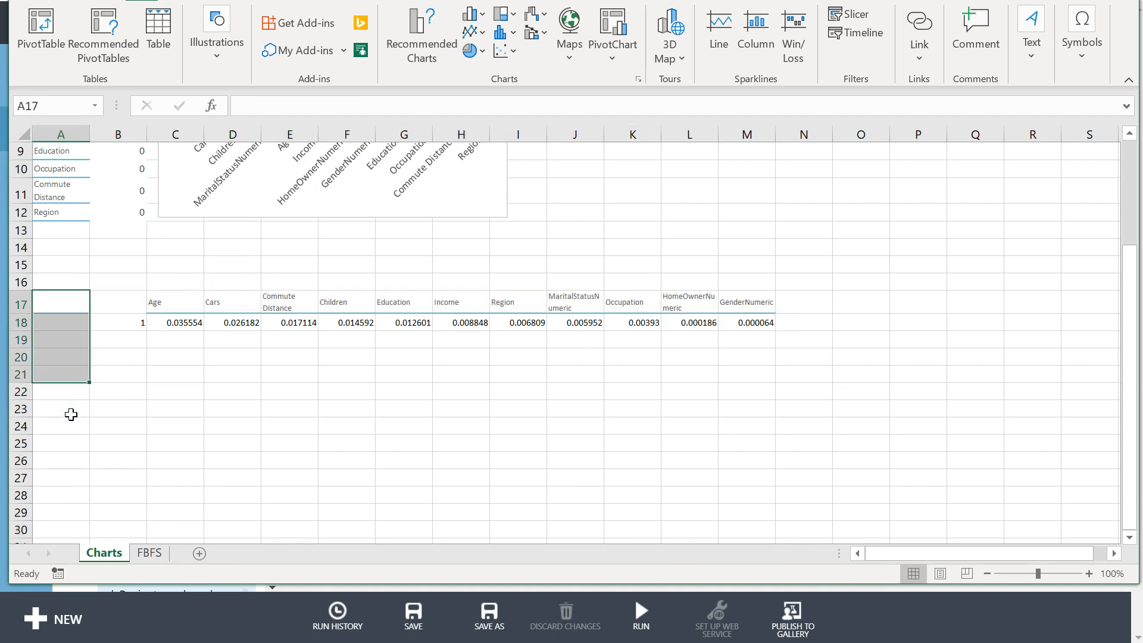
drag(120, 308, 117, 325)
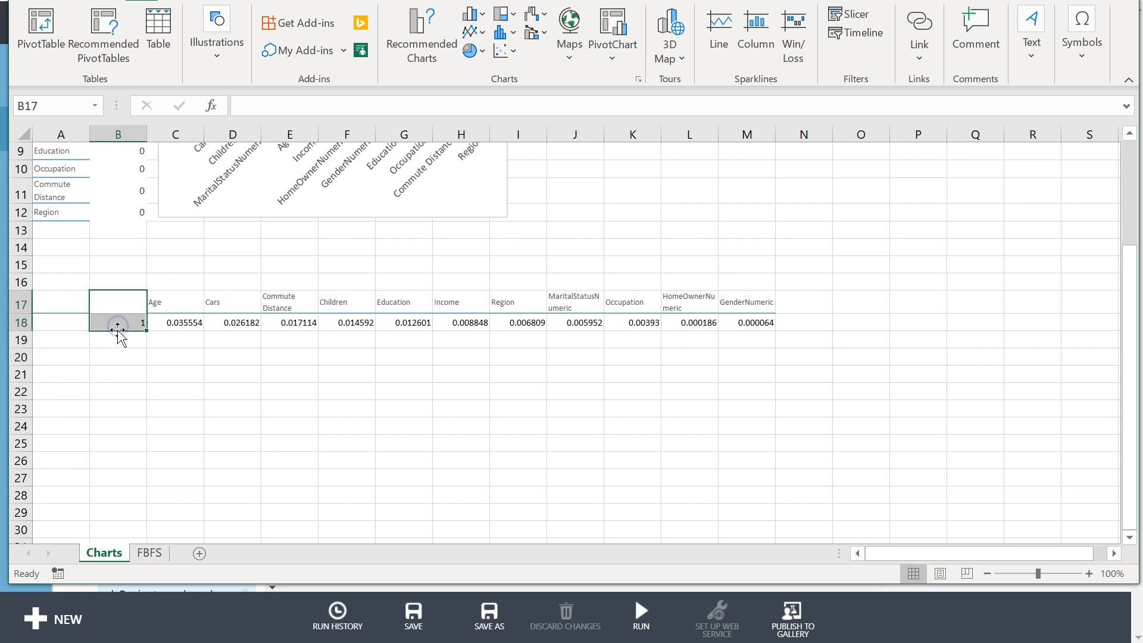
- Transpose the feature names and scores from C17:M18 into two columns starting at A17, and clear the original horizontal range
drag(176, 304, 766, 325)
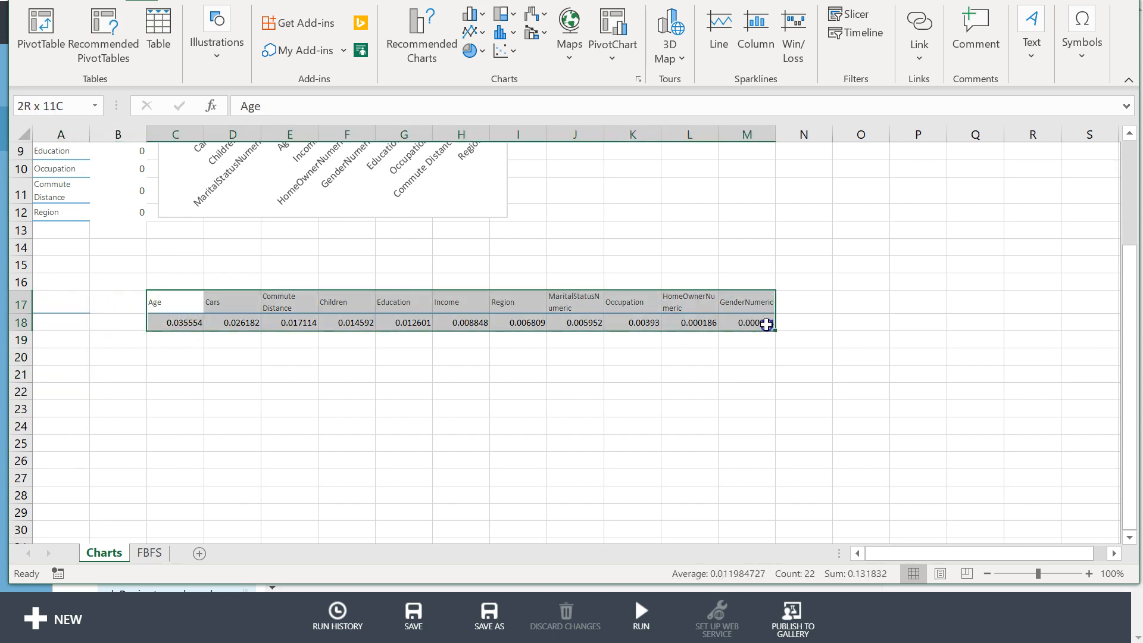
key(ctrl+c)
click(69, 301)
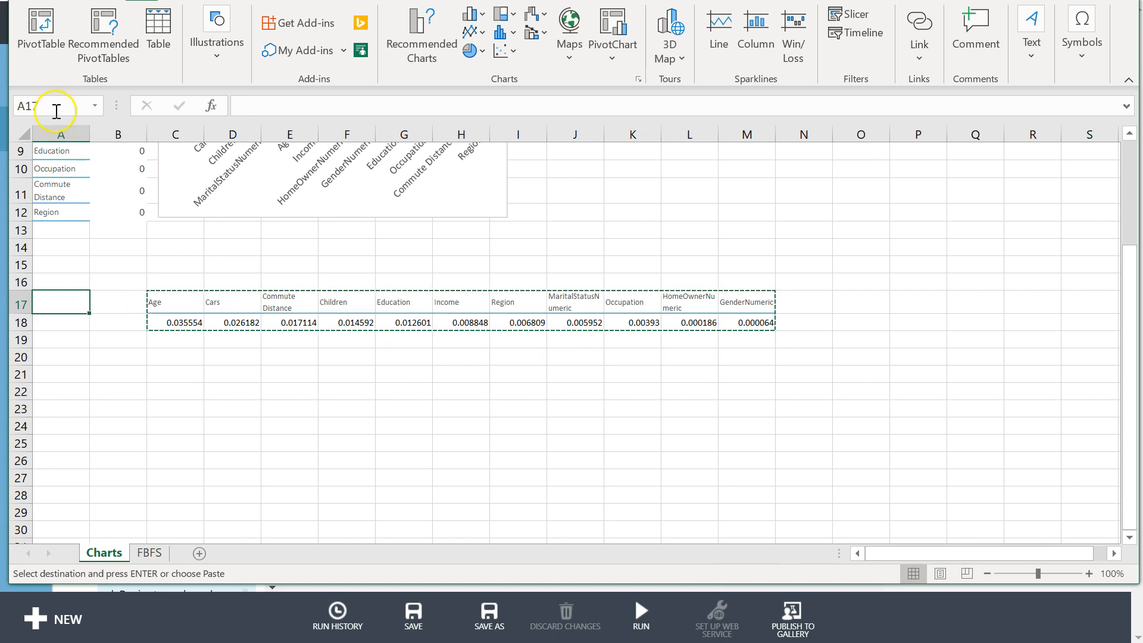
click(85, 1)
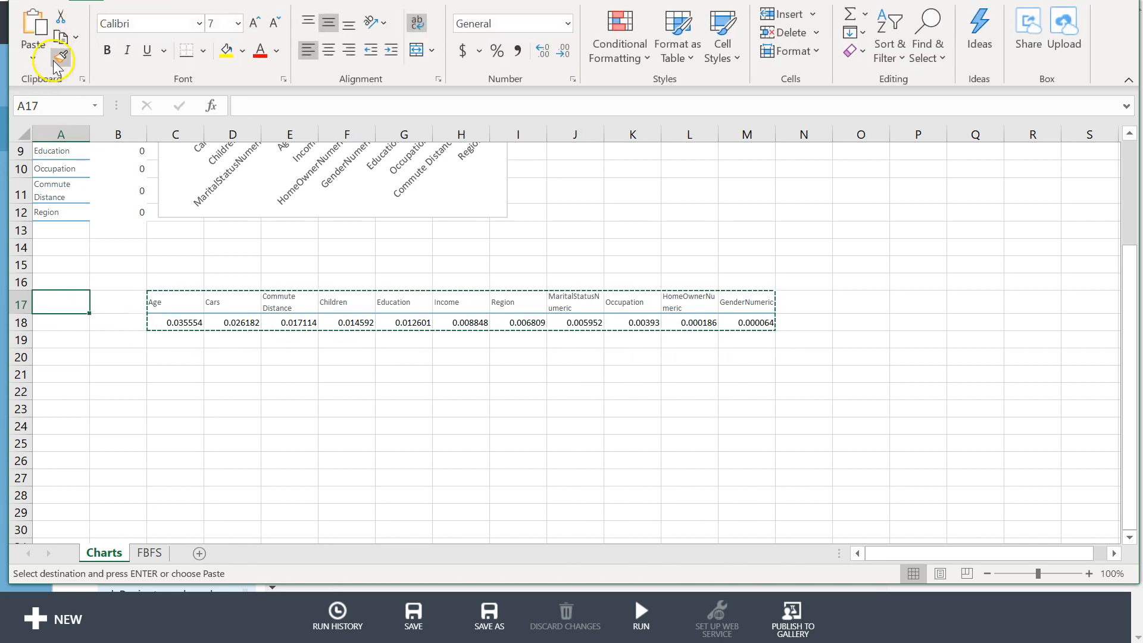
click(33, 58)
click(87, 136)
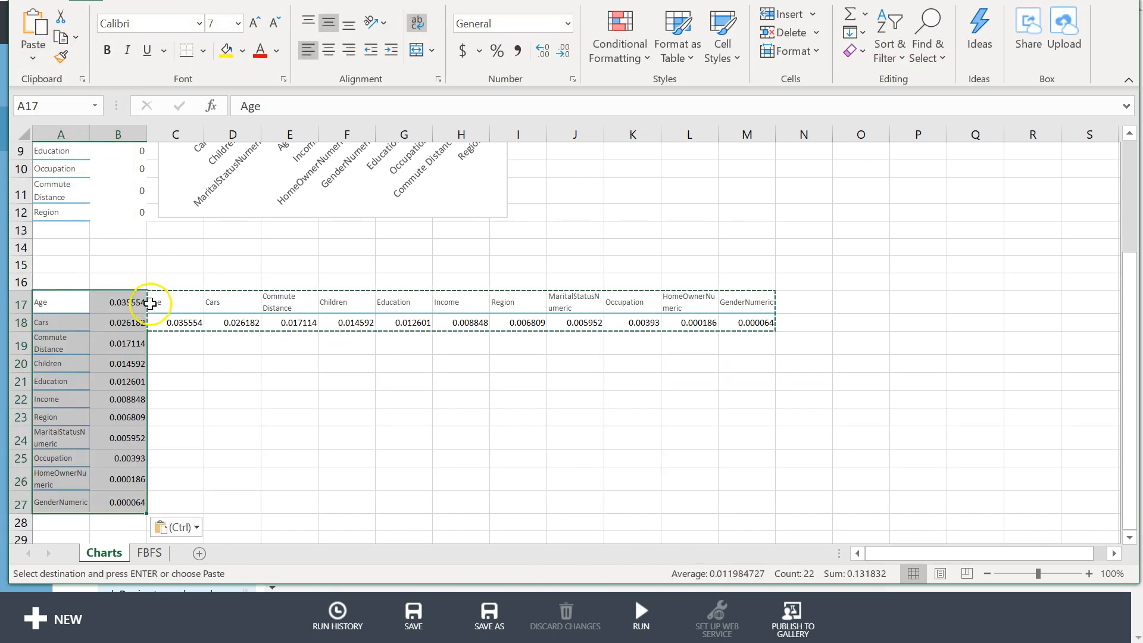
drag(183, 314, 766, 322)
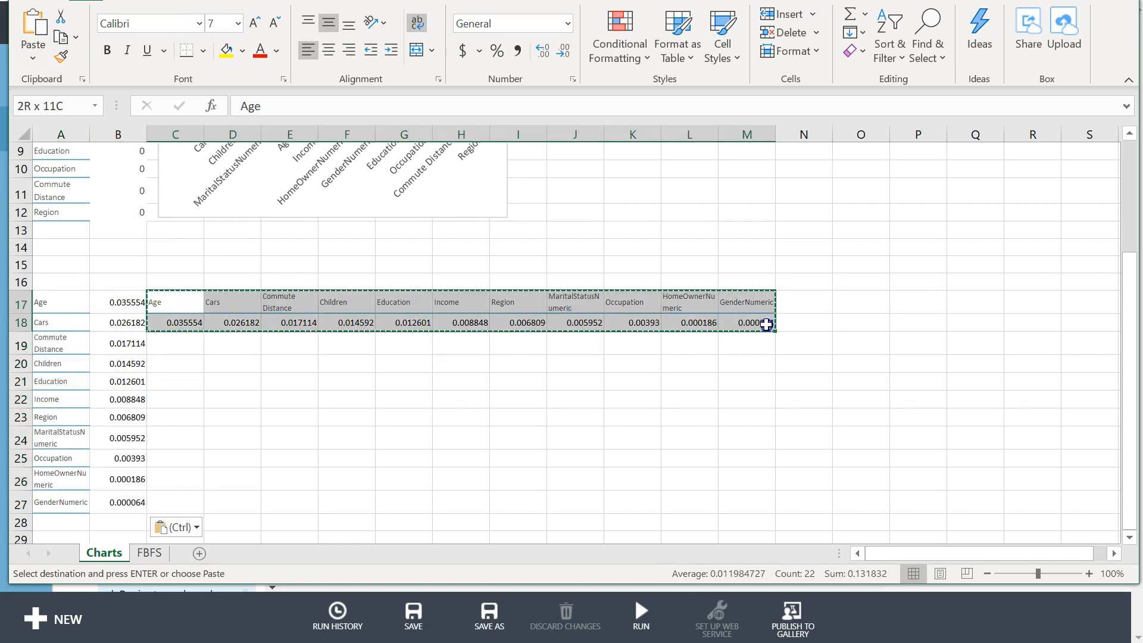
key(Delete)
- Insert a clustered column chart of the mutual information scores in A17:B27 and place it directly beside the data
drag(86, 305, 104, 503)
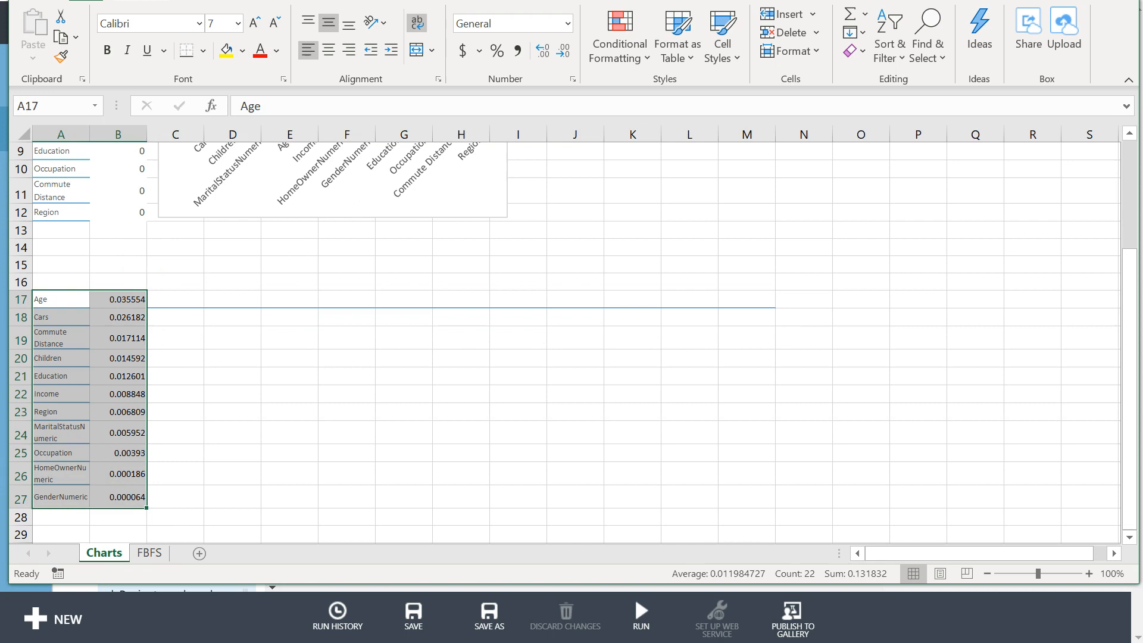
click(142, 2)
click(479, 15)
click(500, 59)
drag(520, 232, 331, 278)
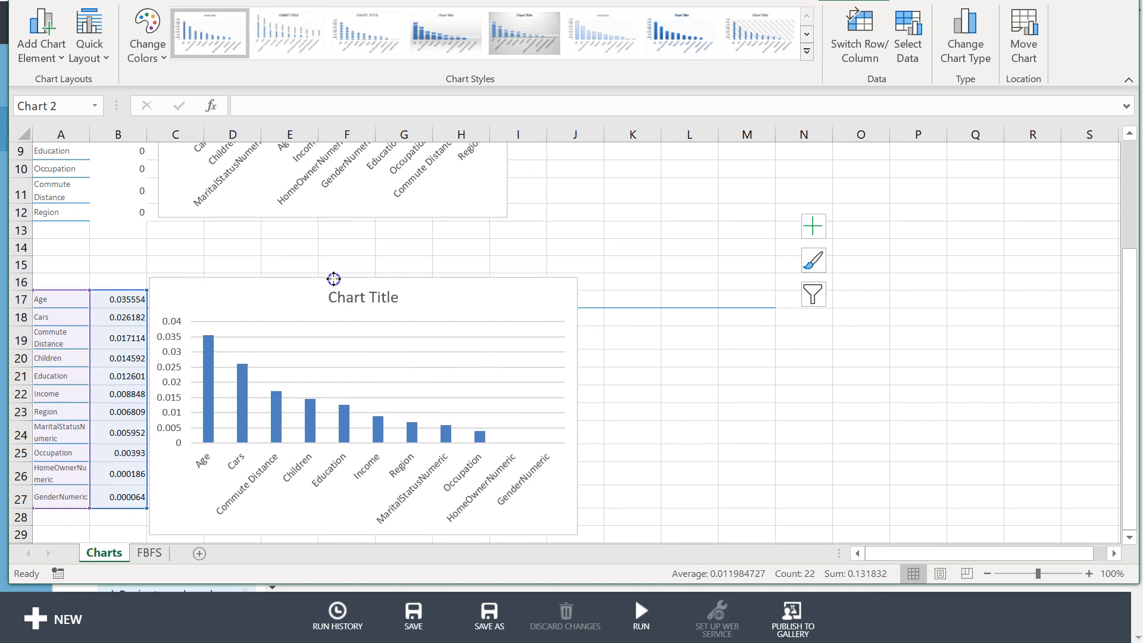
- Title the new column chart "FBFS: Mutual Information"
click(385, 296)
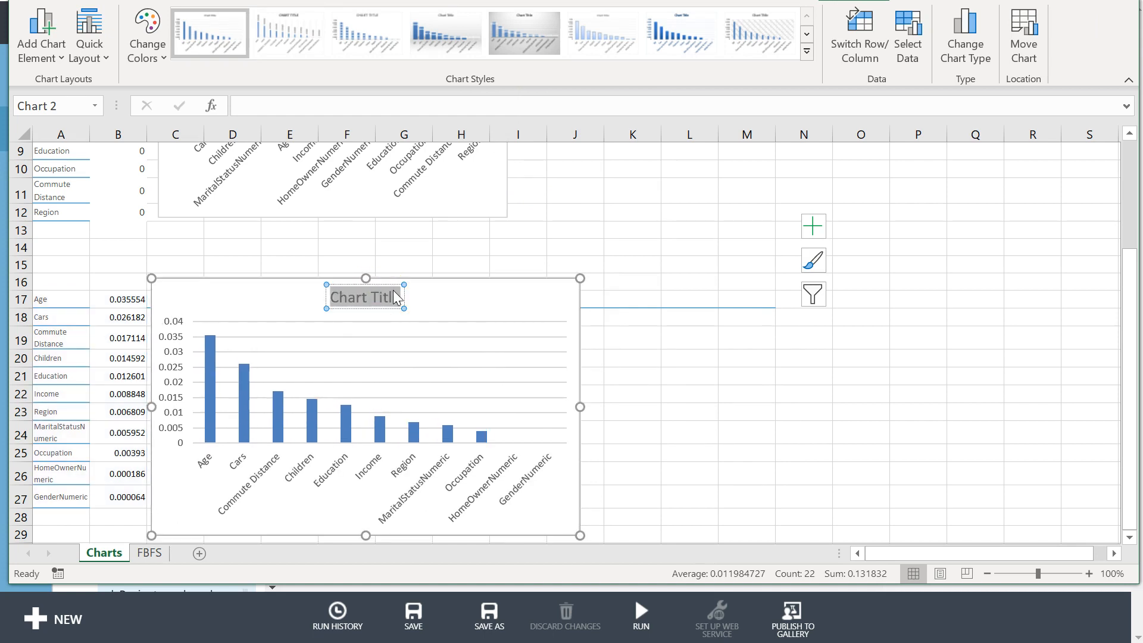
text(FBFS: M)
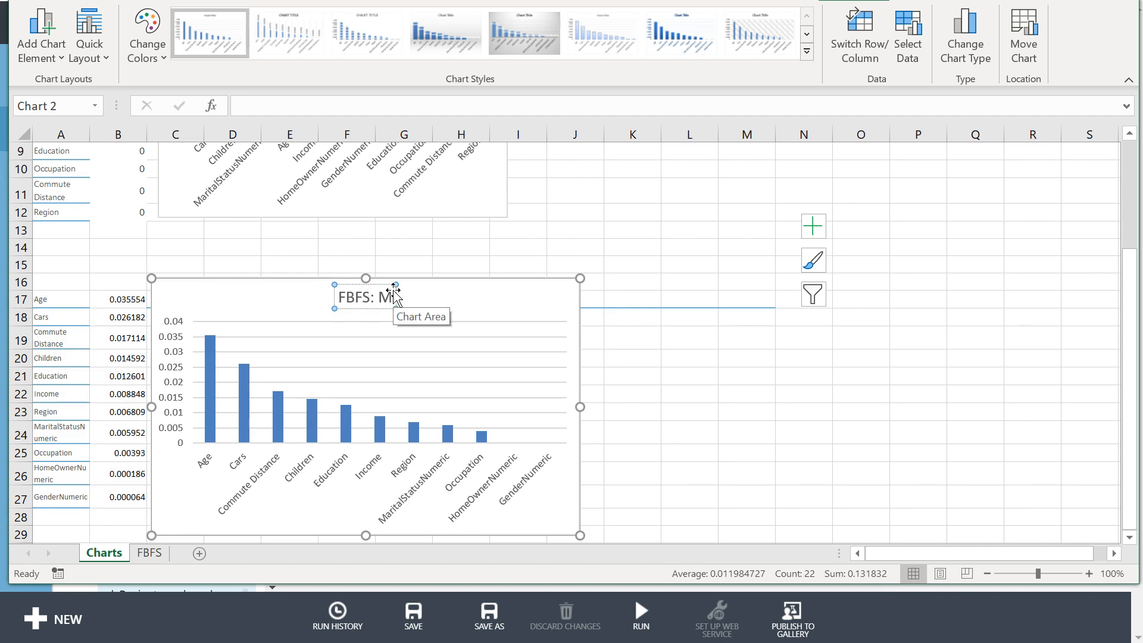
text(utual Information)
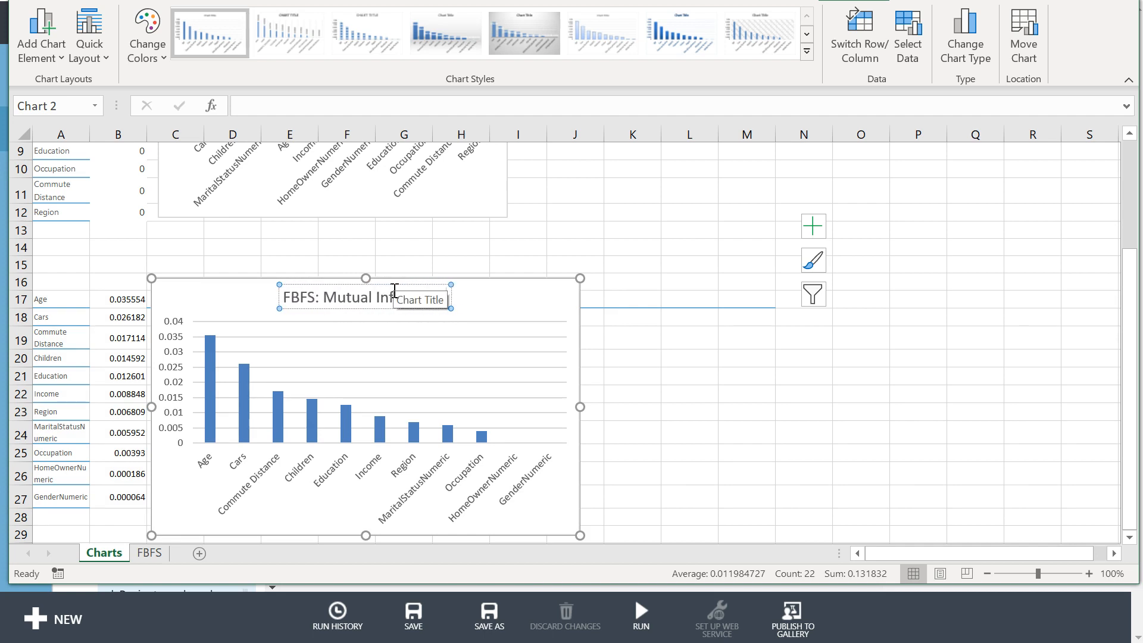
click(673, 355)
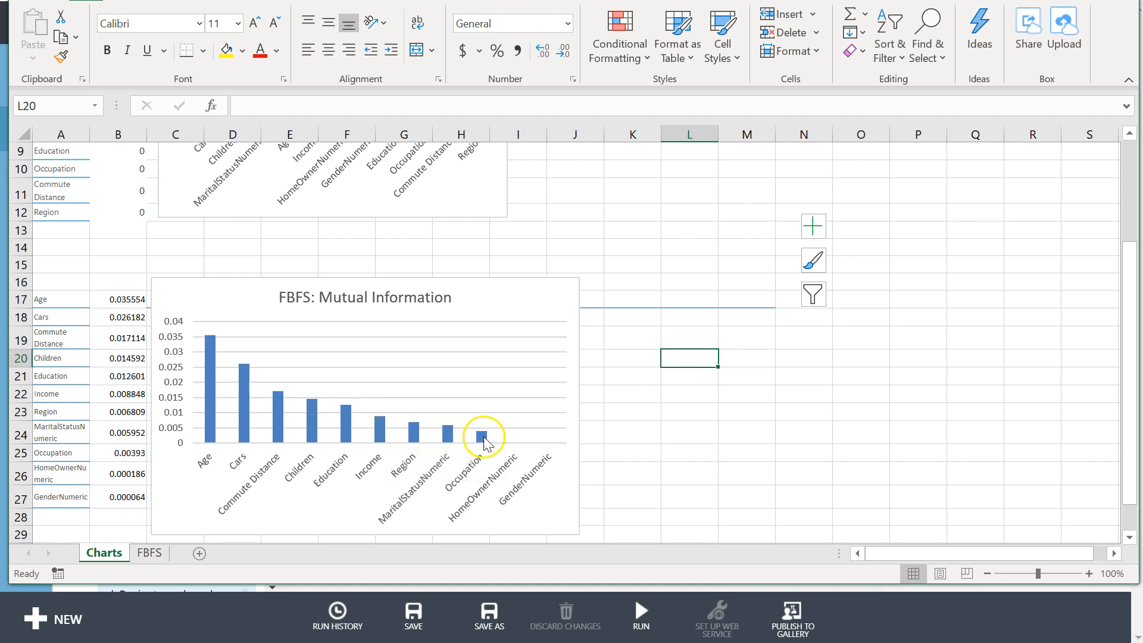
mouse_move(485, 443)
click(438, 462)
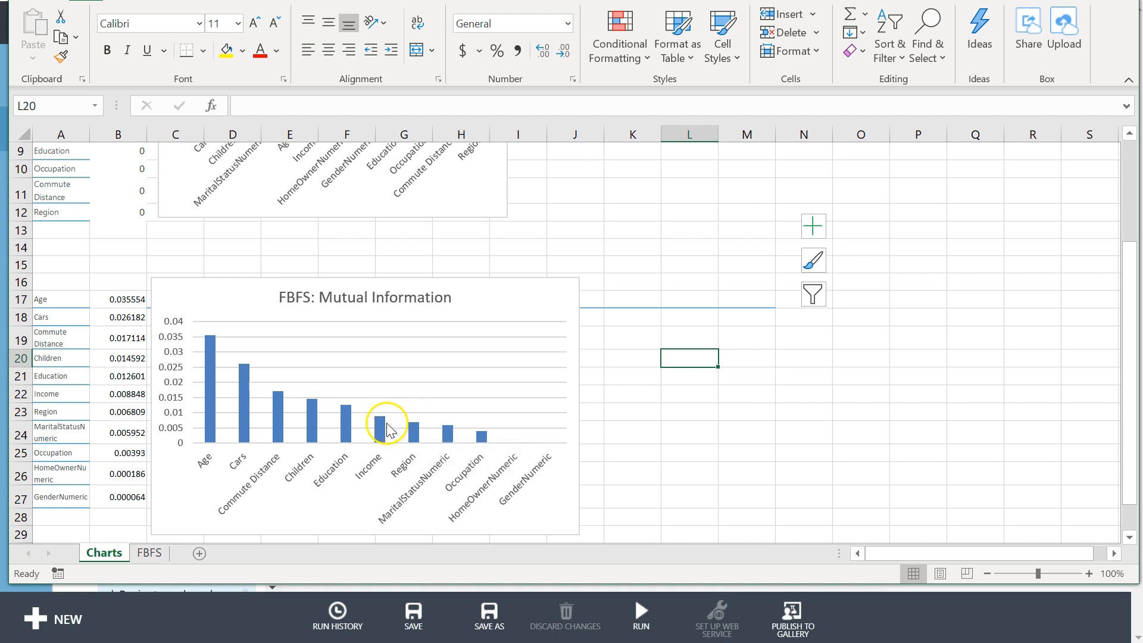
mouse_move(382, 427)
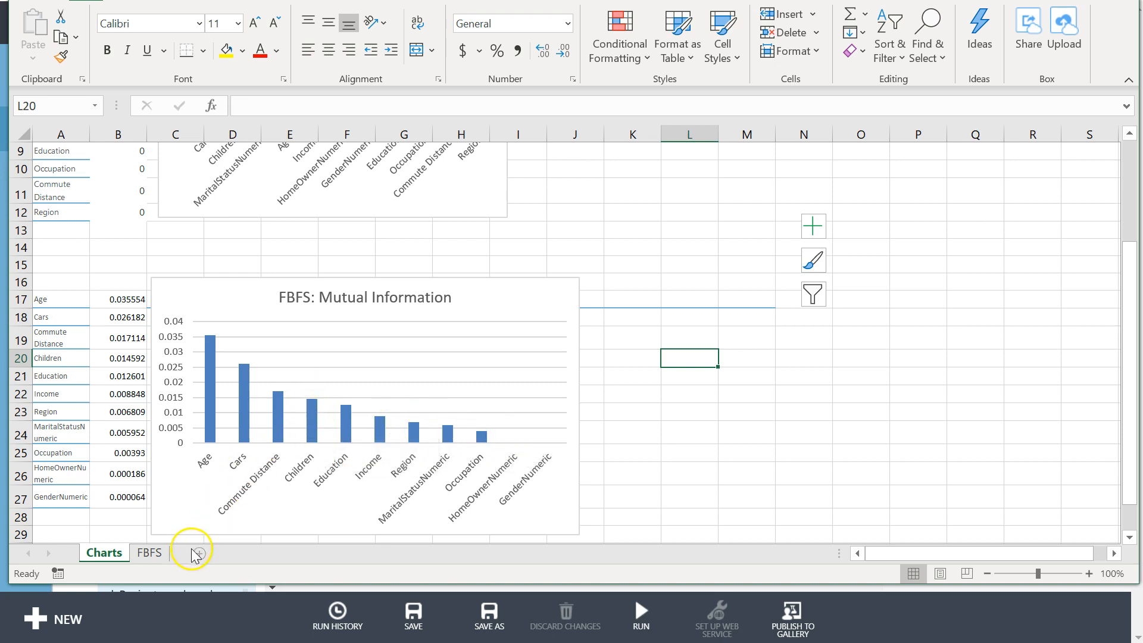
- Add Mutual Information with 6 features as a new entry in row 4 of the FBFS sheet
click(149, 553)
click(113, 205)
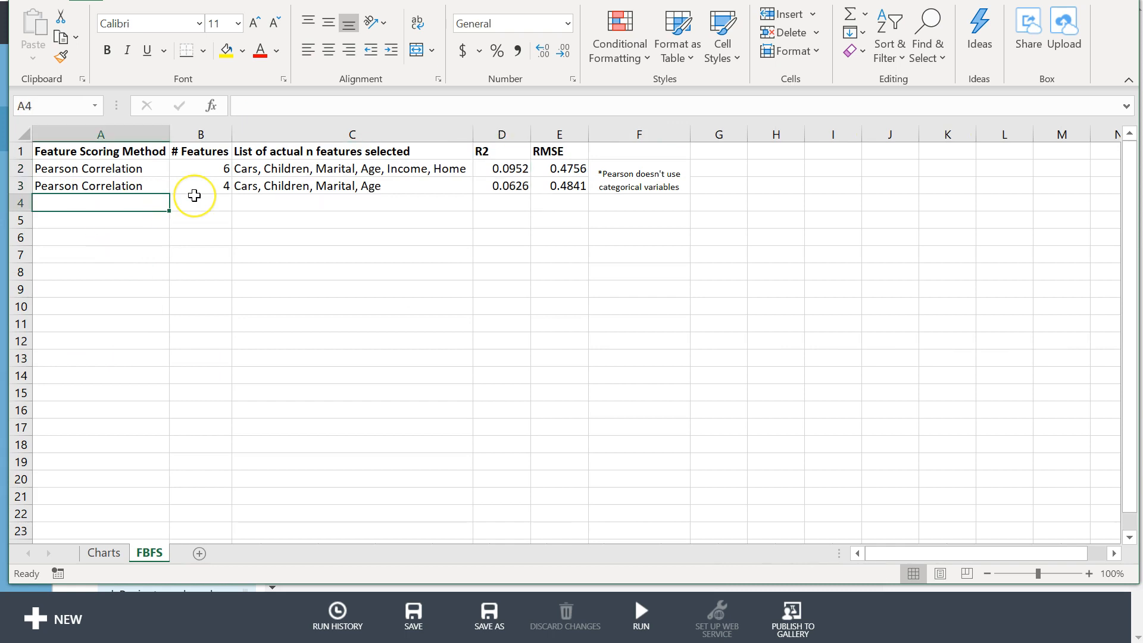
text(Mutual Inform)
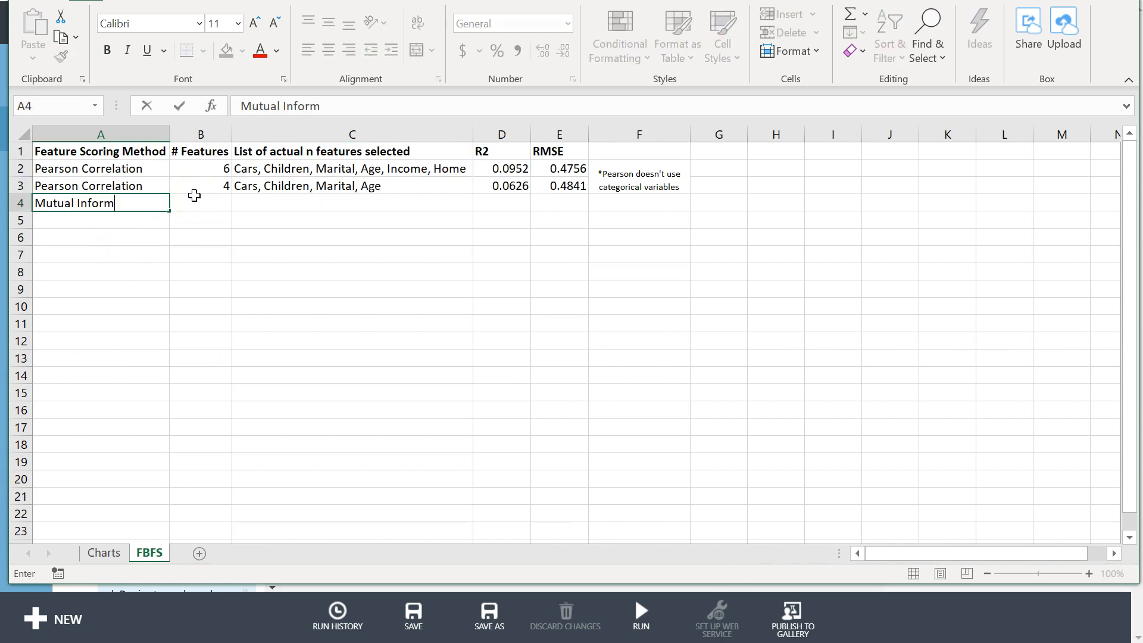
text(ation)
key(Tab)
text(6)
- Add a second Mutual Information entry with 9 features in row 5, copying the method name from A4
key(Return)
text(9)
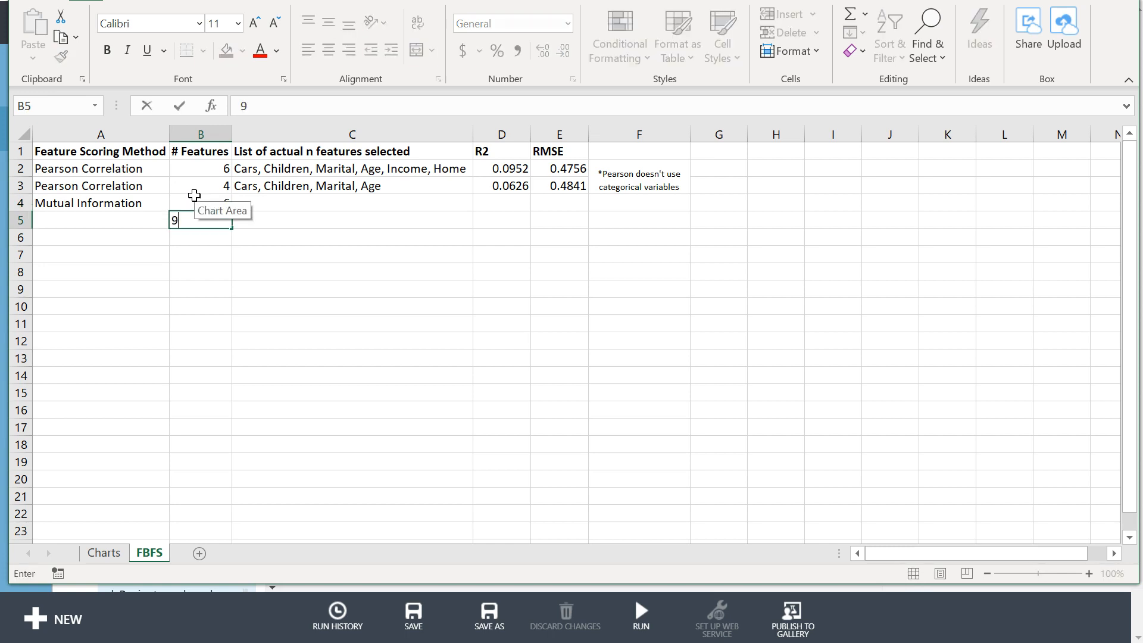
key(Left)
key(Up)
key(ctrl+c)
key(Down)
key(ctrl+v)
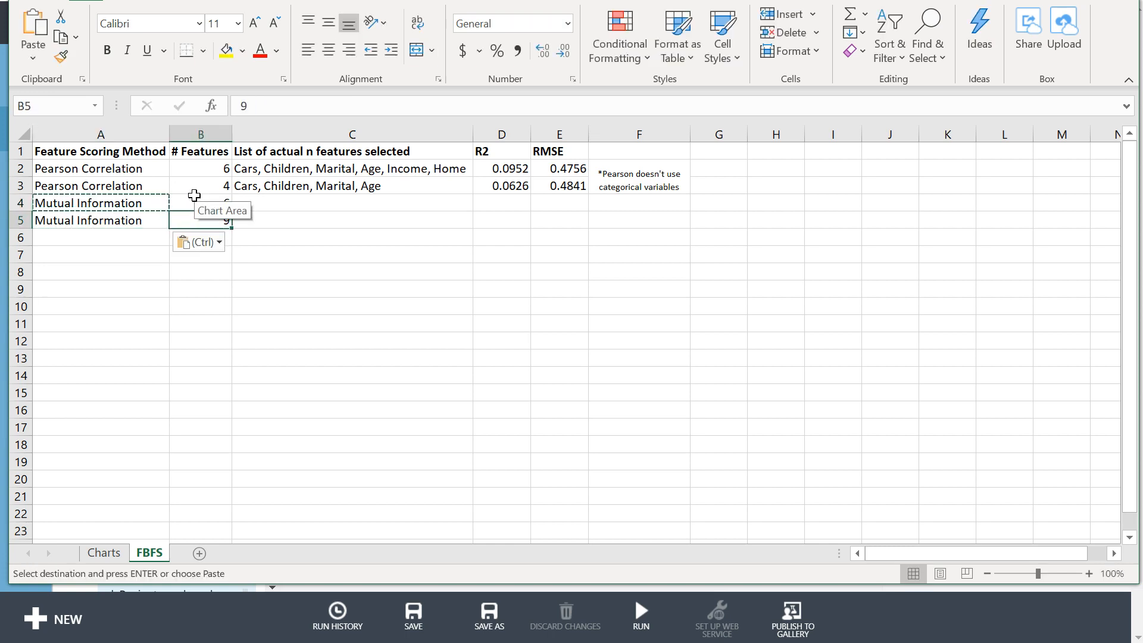
- Copy the top six feature names, Age through Income, from A17:A22 of the Charts sheet into the FBFS sheet at C7 for reference
key(Right)
key(Right)
key(Up)
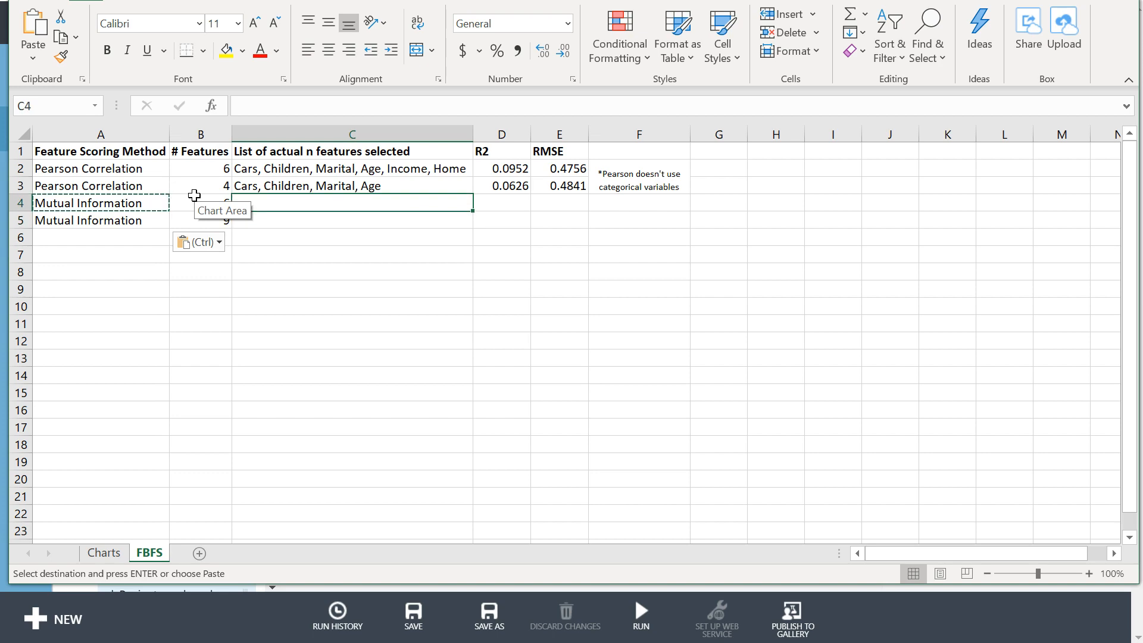
key(alt+Tab)
key(alt+Tab)
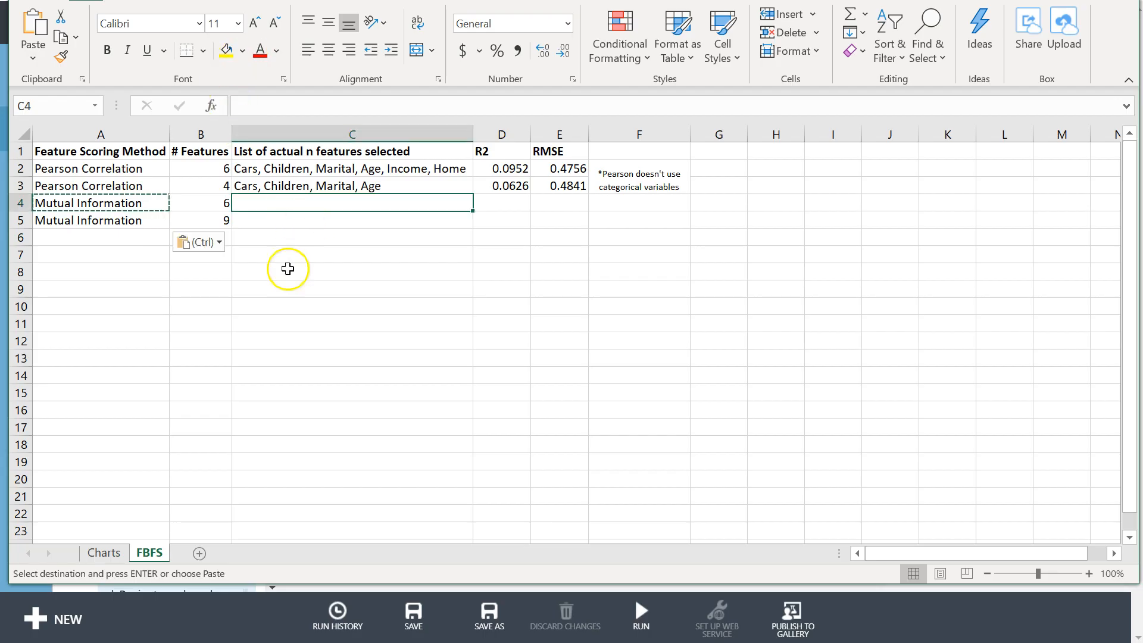
click(103, 552)
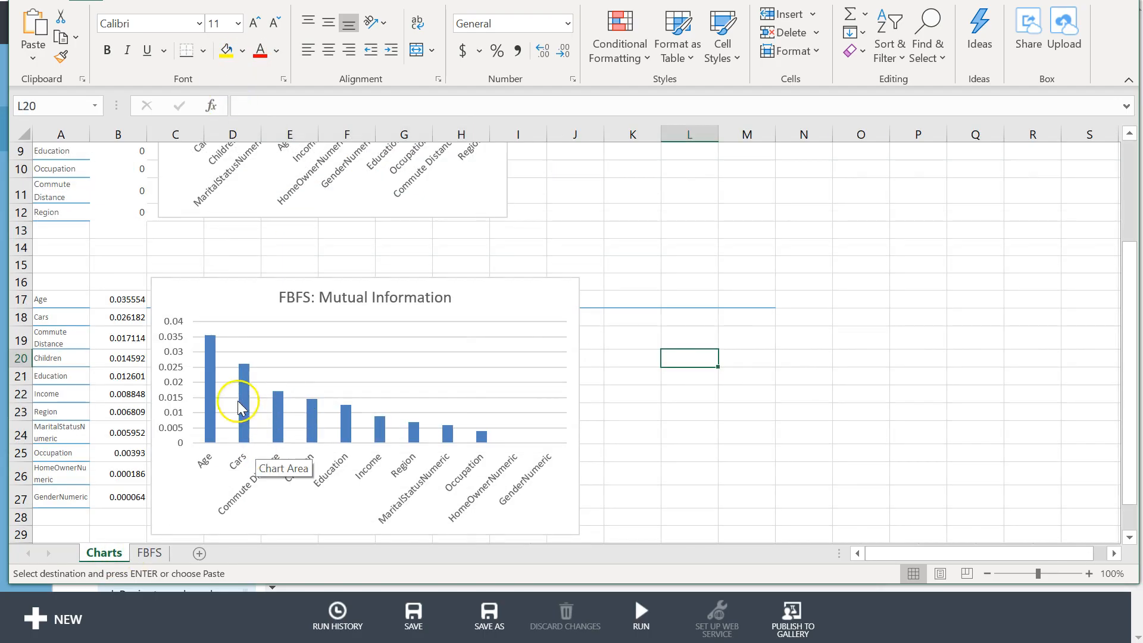
drag(56, 296, 53, 397)
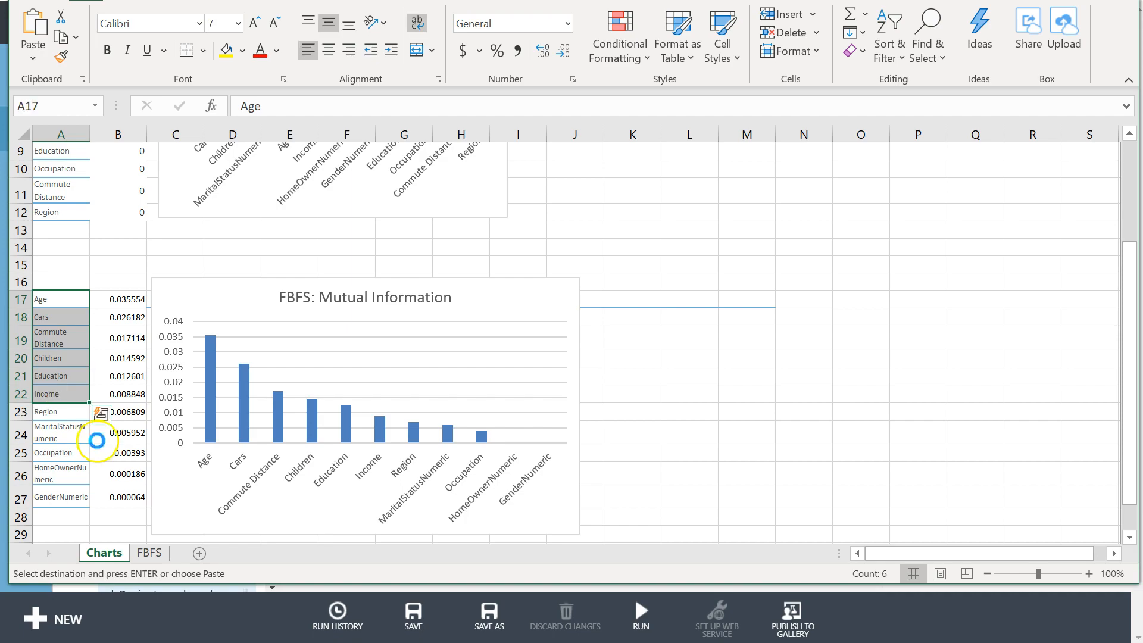
key(ctrl+c)
key(alt+Tab)
key(alt+Tab)
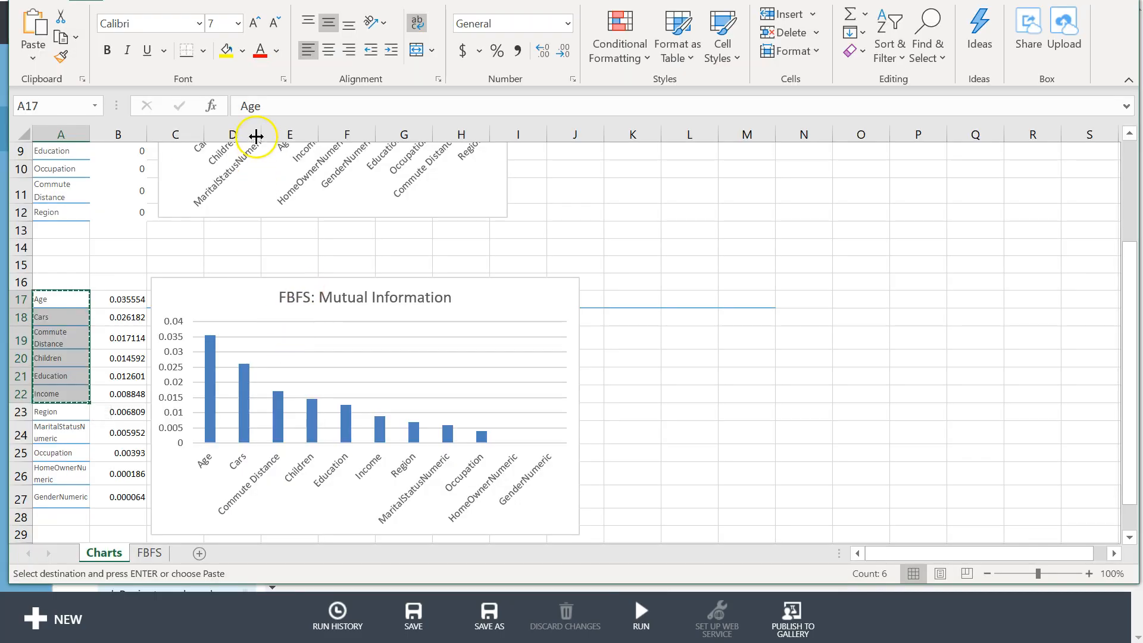
click(146, 518)
click(150, 553)
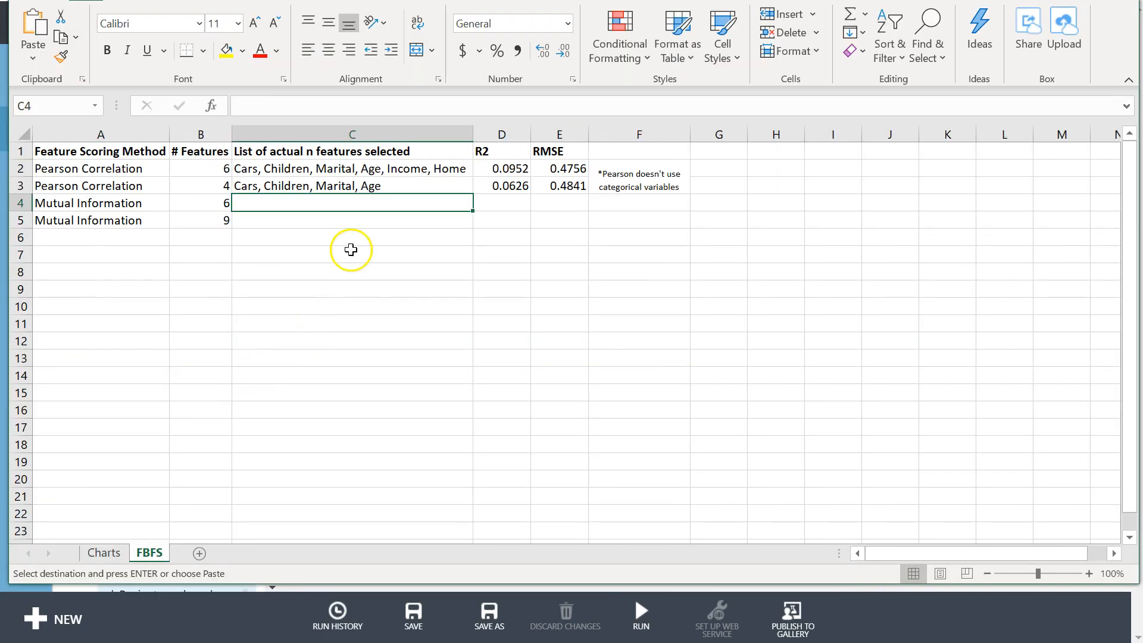
click(276, 254)
key(ctrl+v)
- Enter the selected features "Age, Cars, Commute, Children, Edu, Income" in cell C4
click(279, 208)
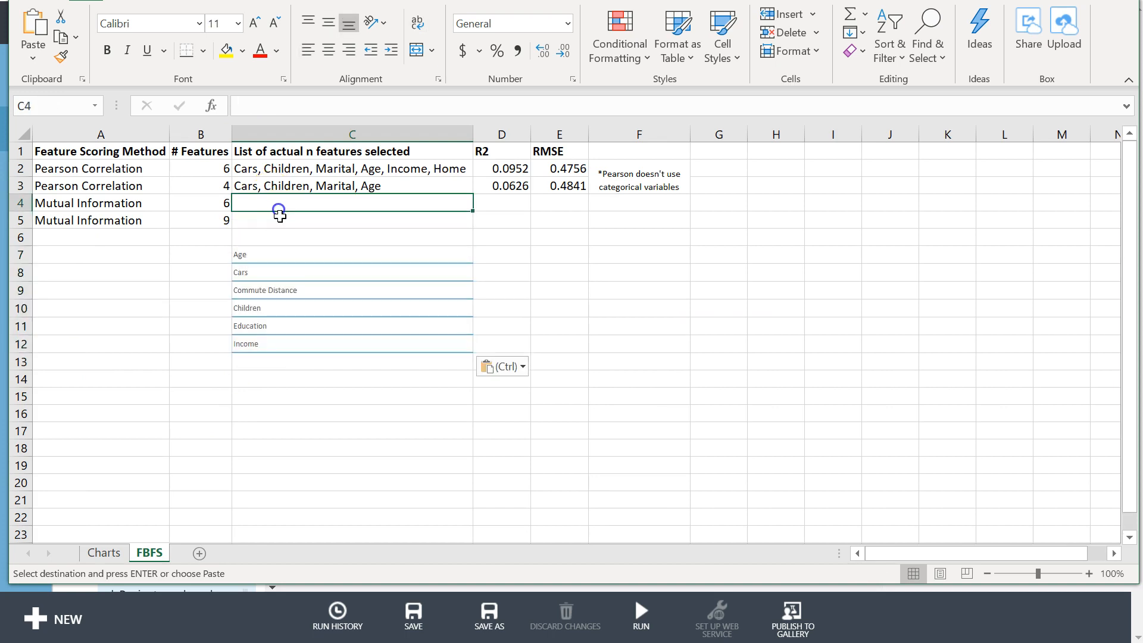
text(Age, Cars, Commute, Children, Edu)
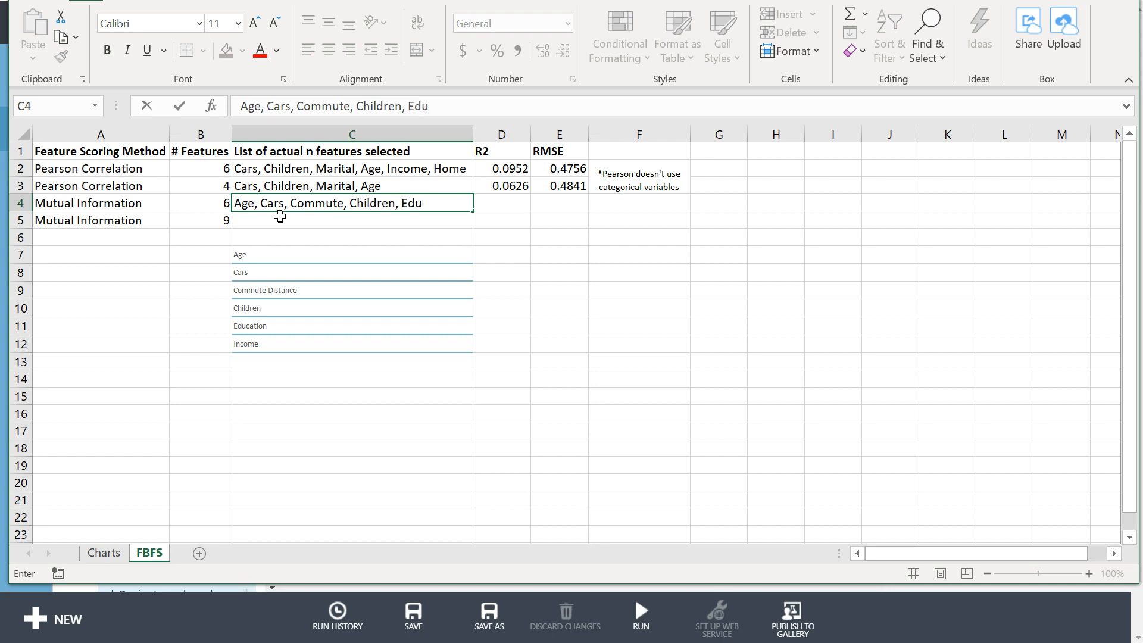
text(come)
key(Return)
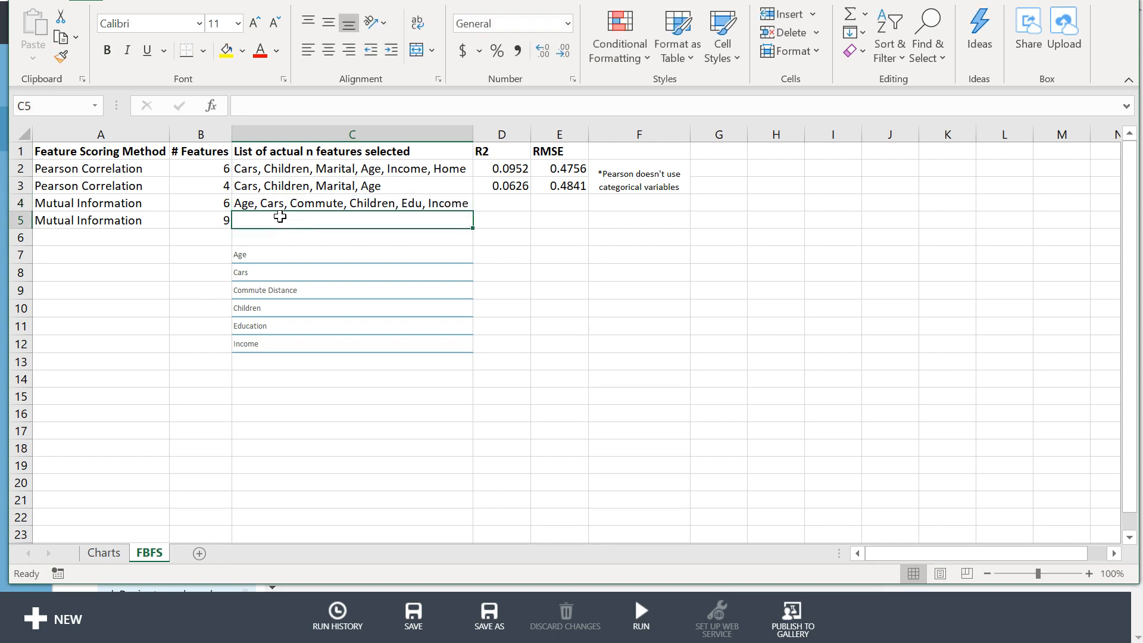
- Clear all contents and formatting of the temporary reference list in C7:C13
drag(357, 253, 354, 361)
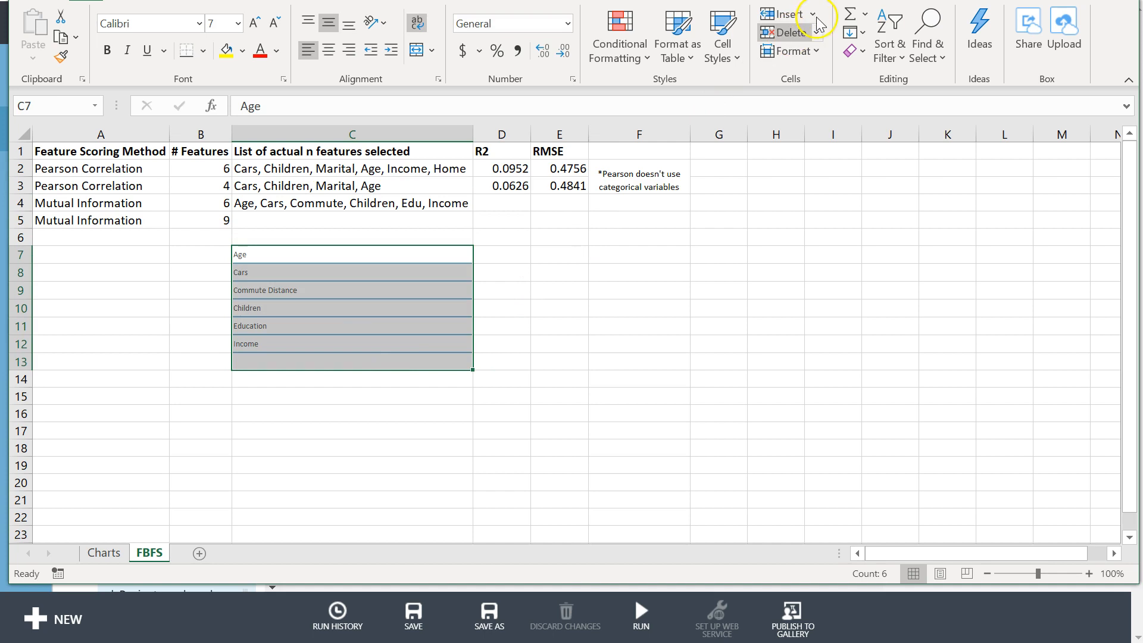
click(862, 50)
click(879, 69)
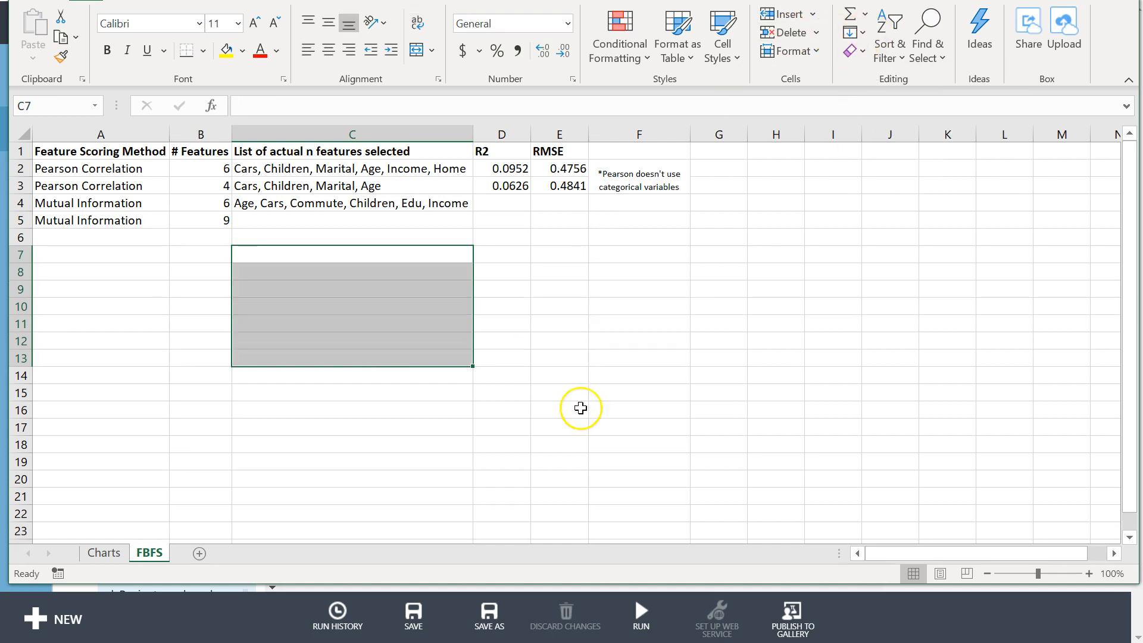
click(520, 422)
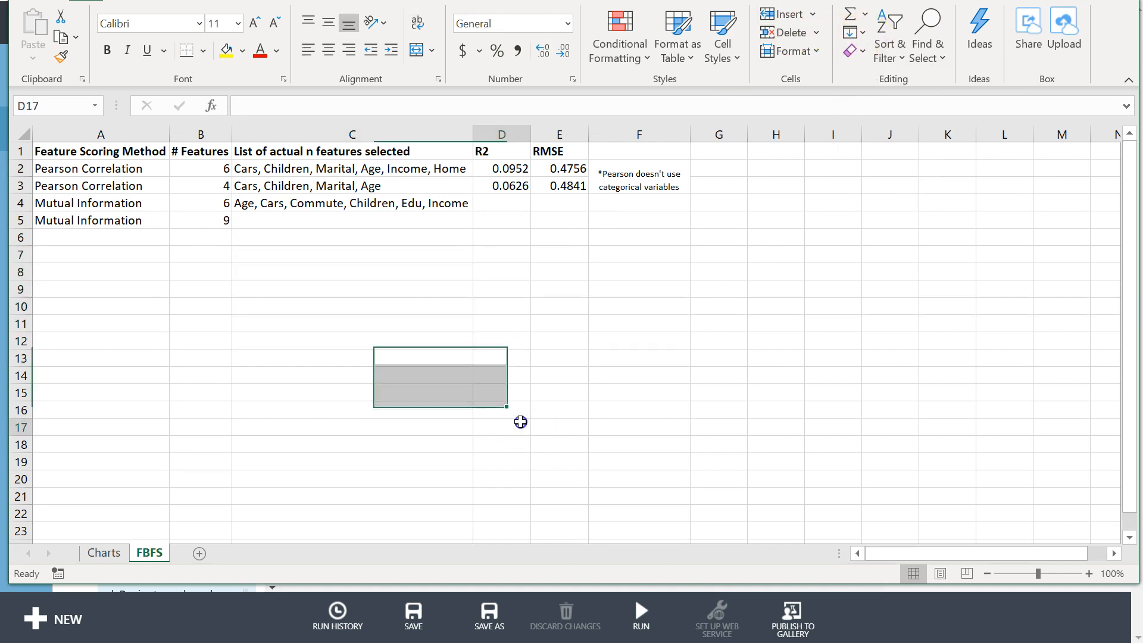
- Copy the six-feature list from C4 into C5 for the 9-feature Mutual Information entry
click(304, 203)
key(ctrl+c)
click(297, 219)
key(ctrl+v)
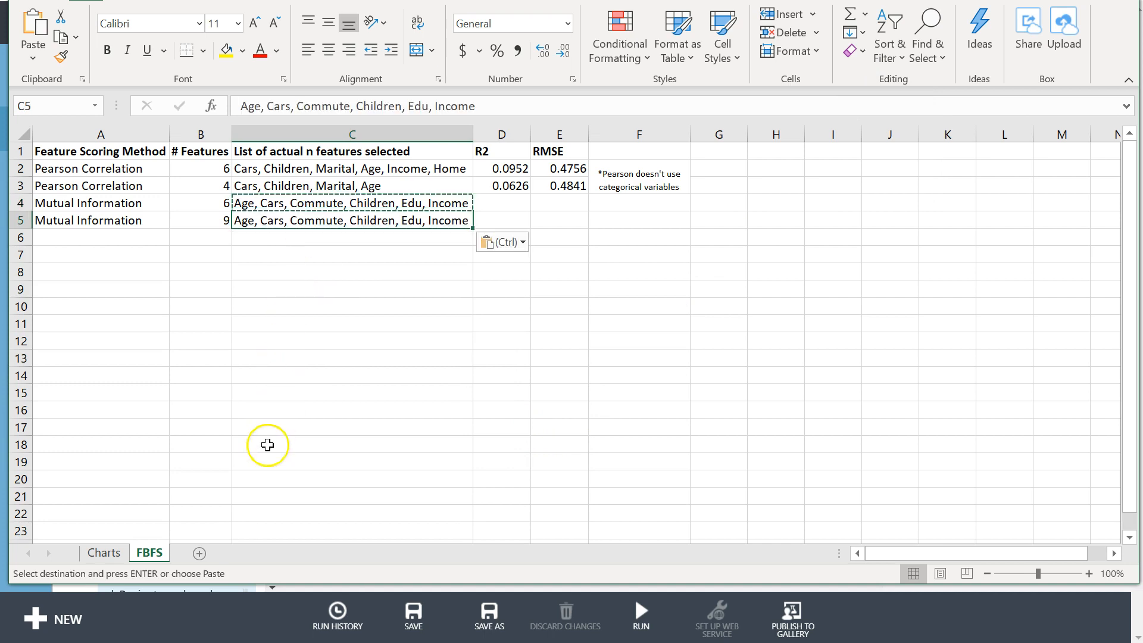
- Append ", Region, Marital, Occupation" to the feature list in cell C5 and fit column C's width to its contents
click(104, 553)
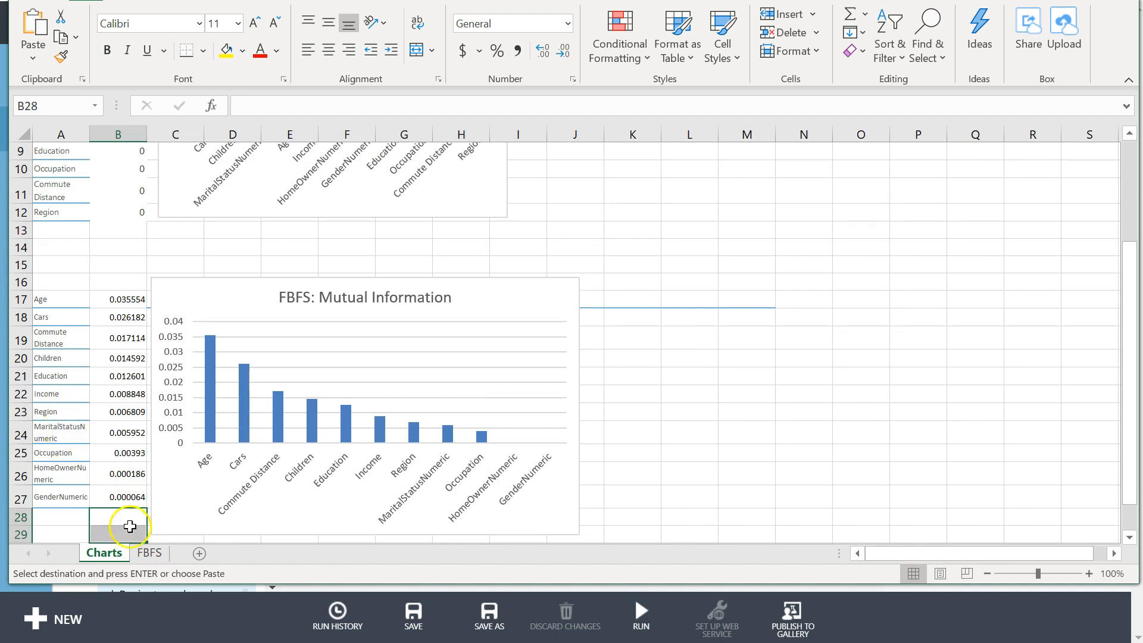
click(150, 553)
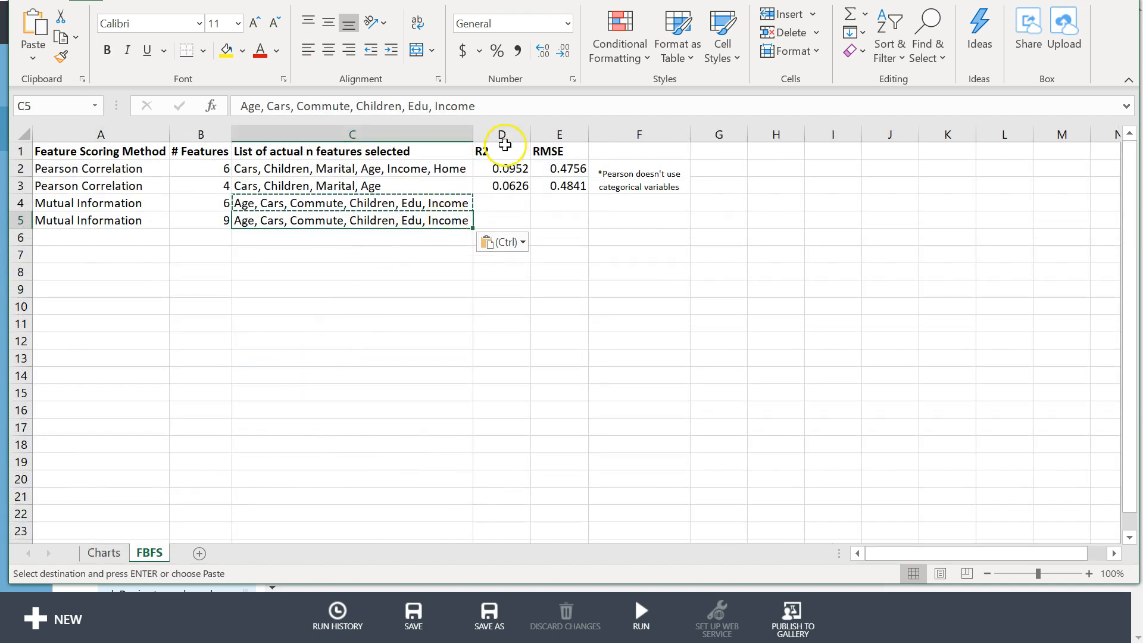
click(534, 108)
text(, Region, Marital)
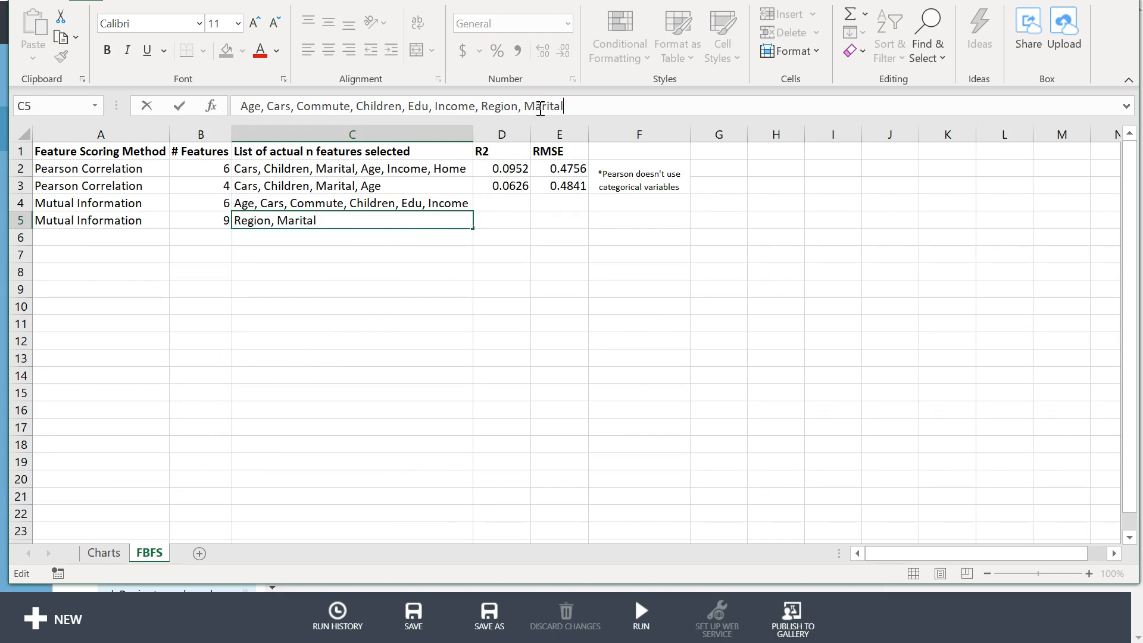
text(, Occupation)
key(Return)
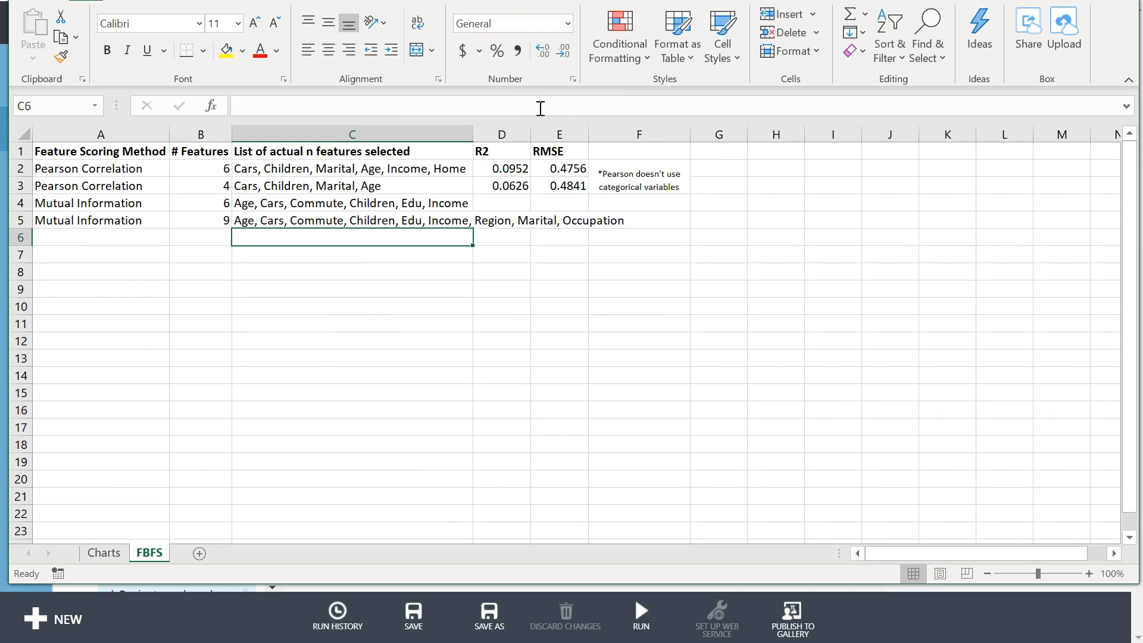
double_click(470, 132)
- Copy the Coefficient of Determination, 0.073932, from Evaluate Model's evaluation results in Azure Machine Learning Studio into cell D4 of the Excel FBFS sheet
click(664, 207)
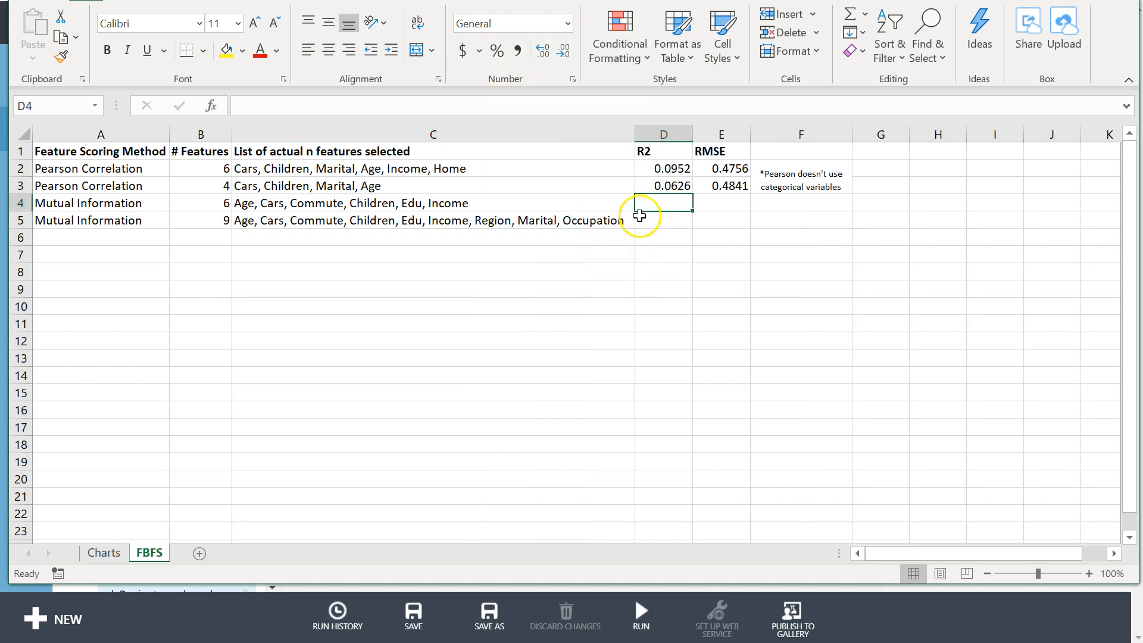
key(alt+Tab)
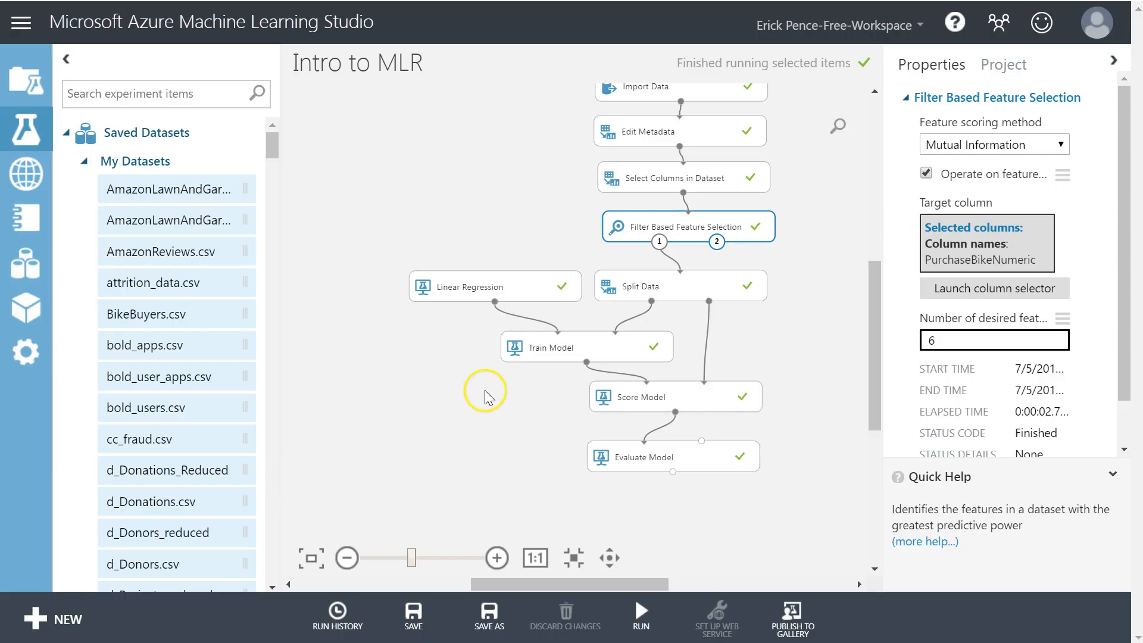
right_click(704, 467)
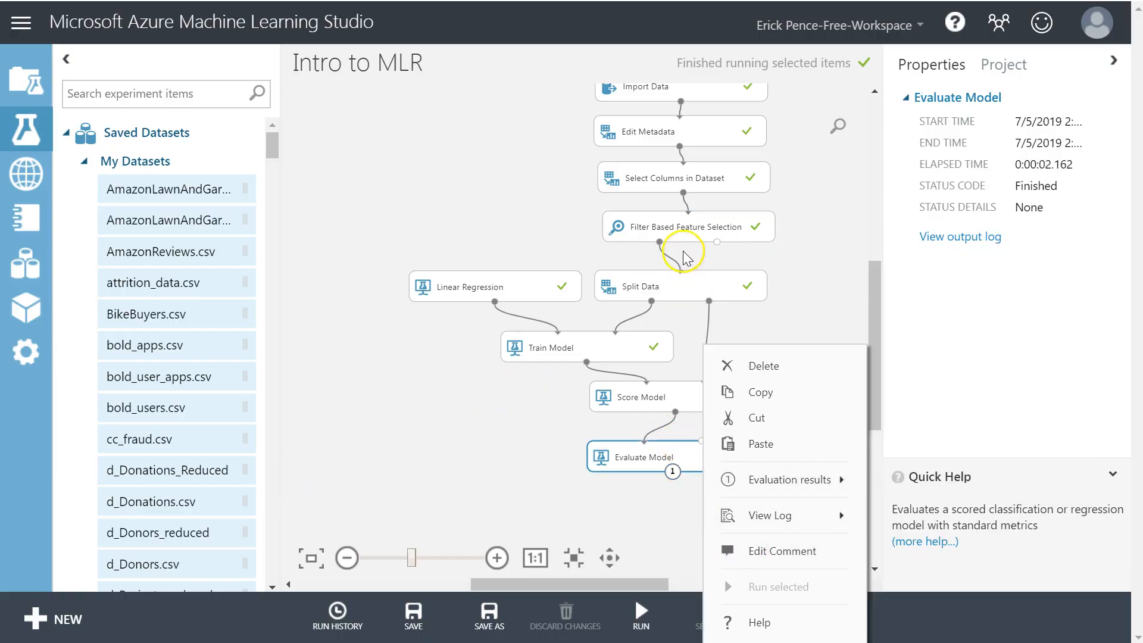
click(684, 229)
click(1018, 346)
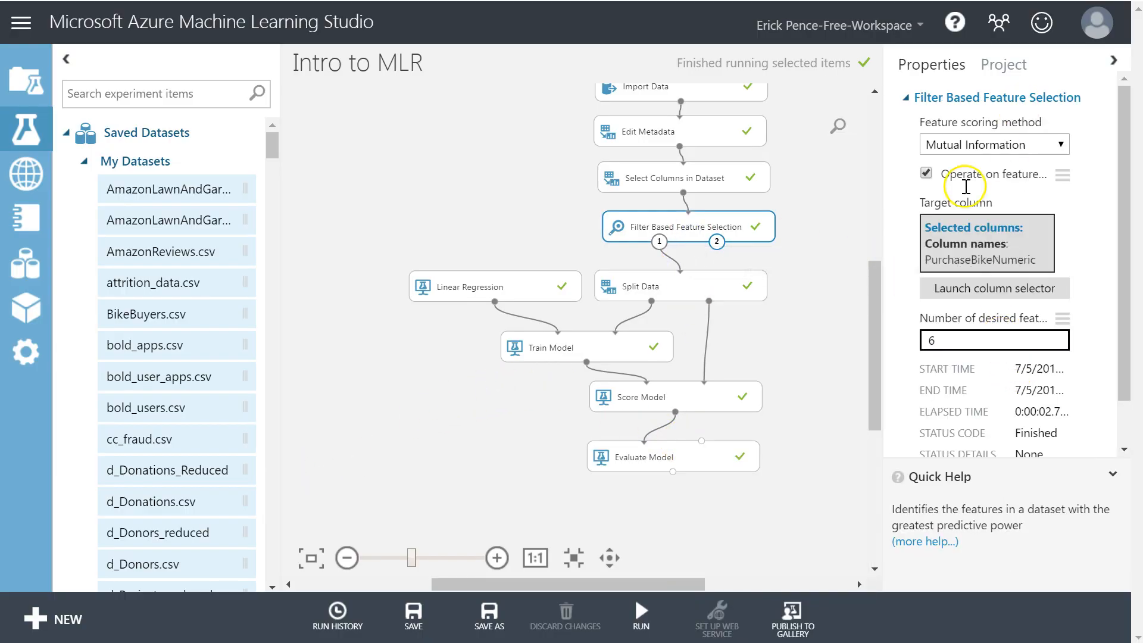
right_click(720, 455)
mouse_move(822, 494)
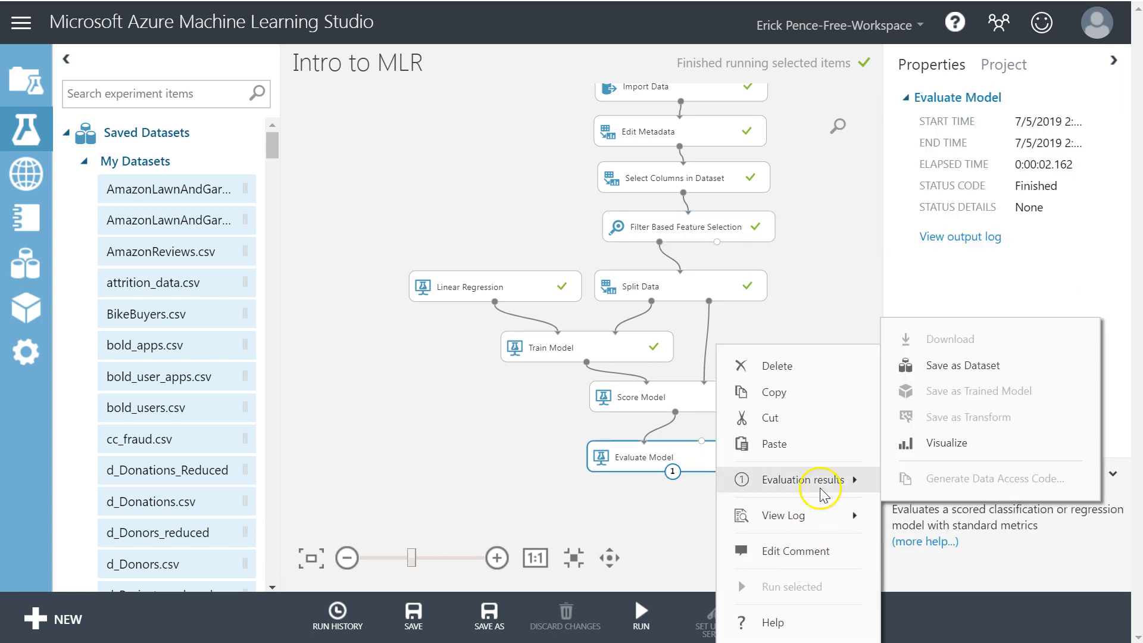
click(939, 442)
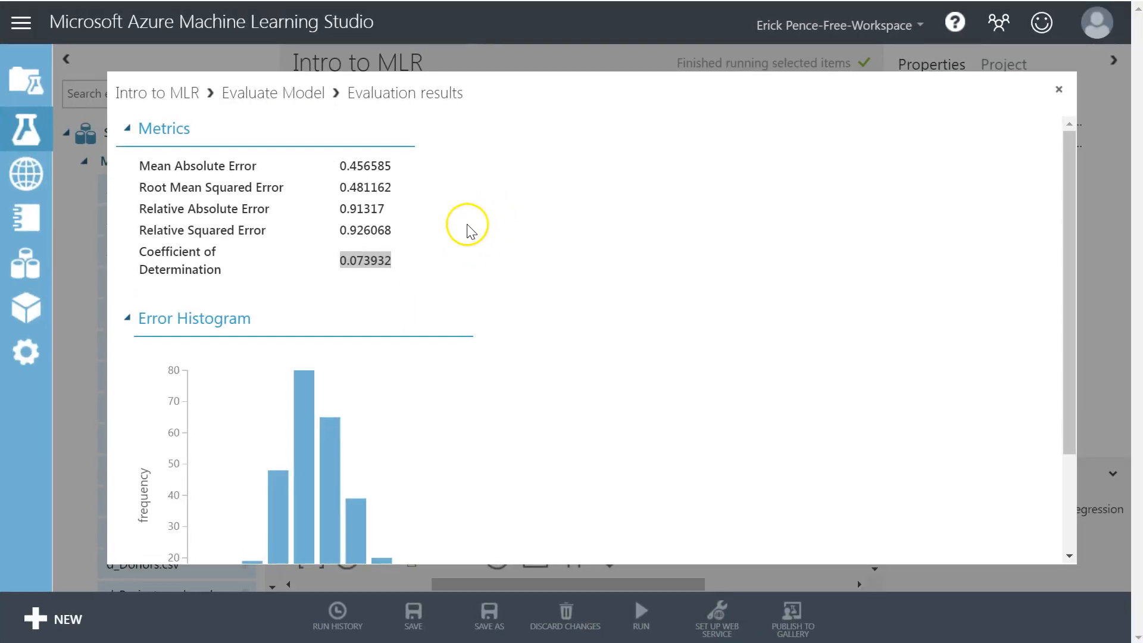
click(282, 248)
key(alt+Tab)
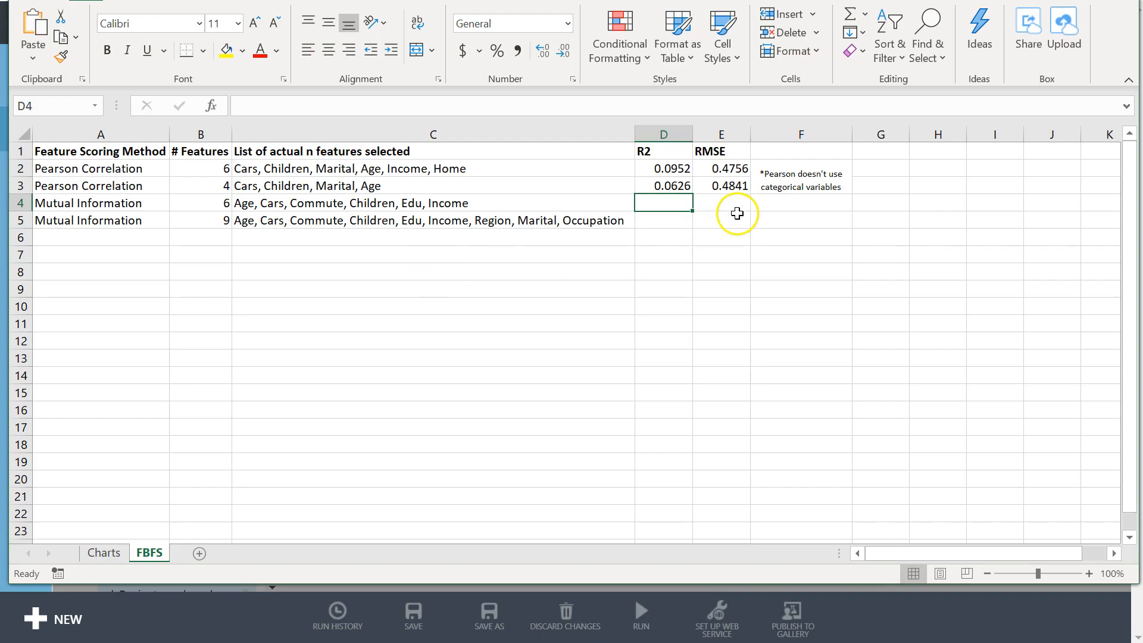
key(ctrl+v)
- Copy the Root Mean Squared Error, 0.481162, from the Azure Machine Learning Studio evaluation results into cell E4 of the Excel sheet
key(alt+Tab)
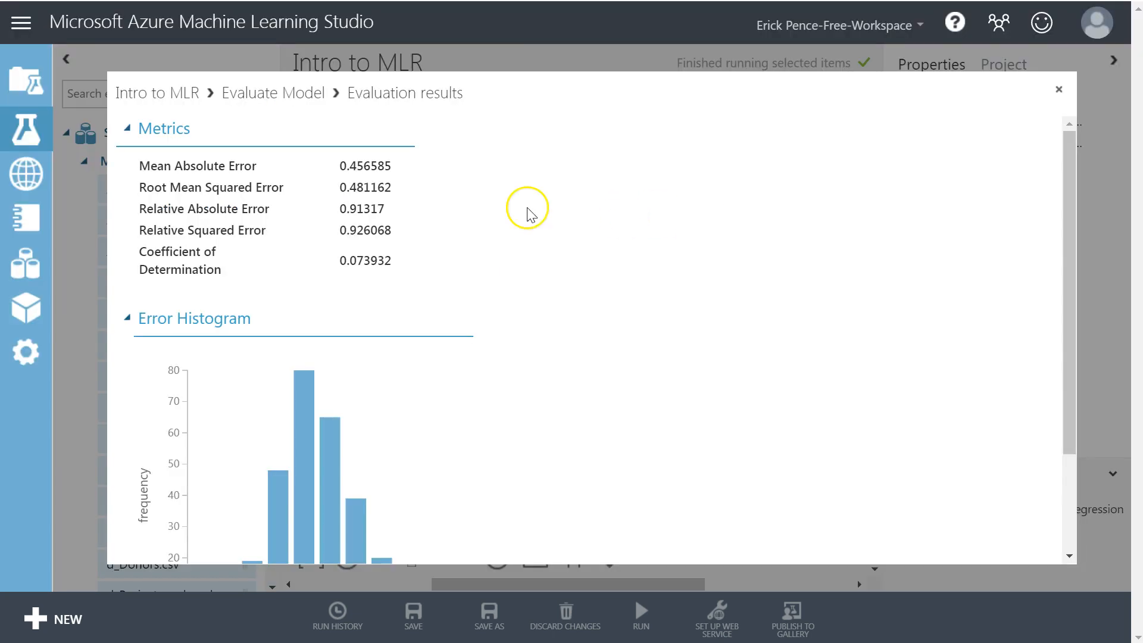
double_click(368, 178)
key(ctrl+c)
key(alt+Tab)
click(705, 204)
key(ctrl+v)
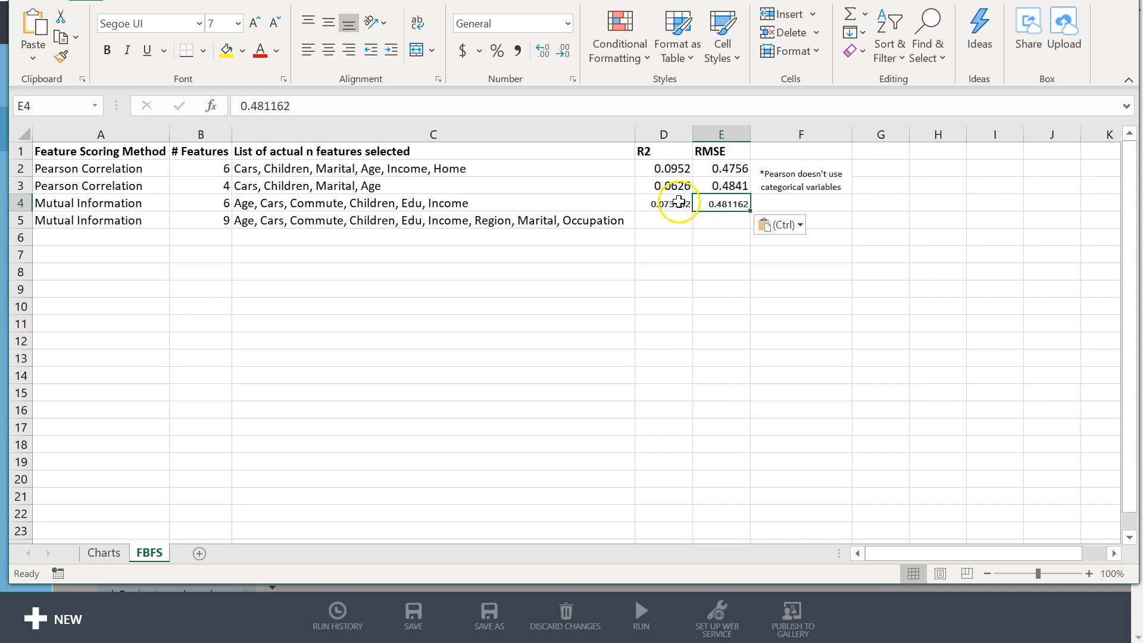
click(679, 203)
click(219, 205)
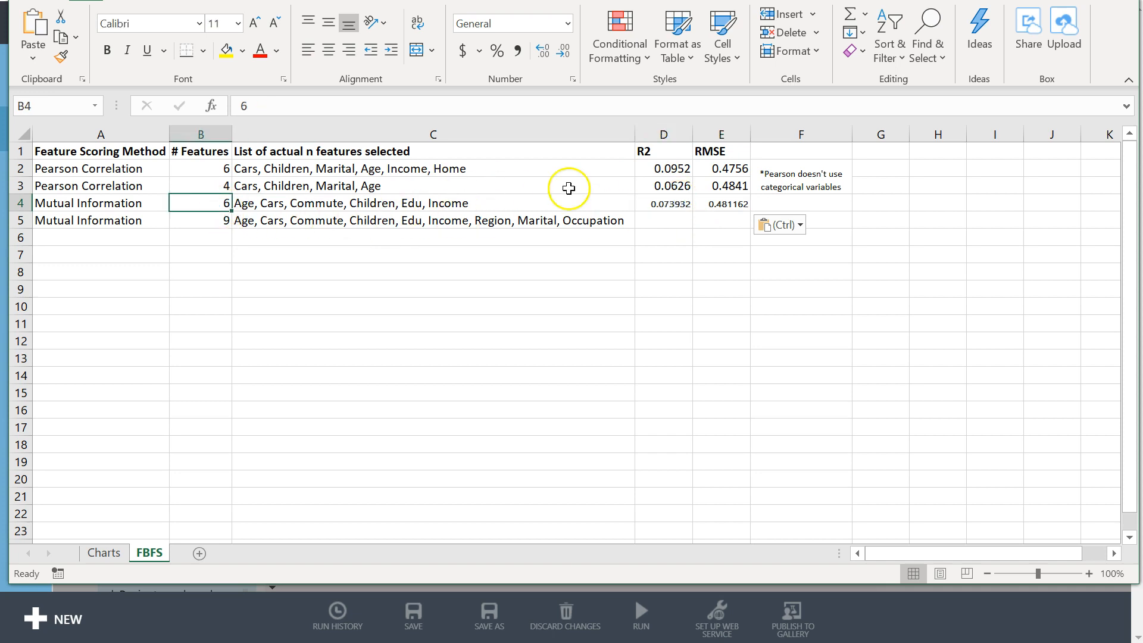
click(664, 204)
click(682, 166)
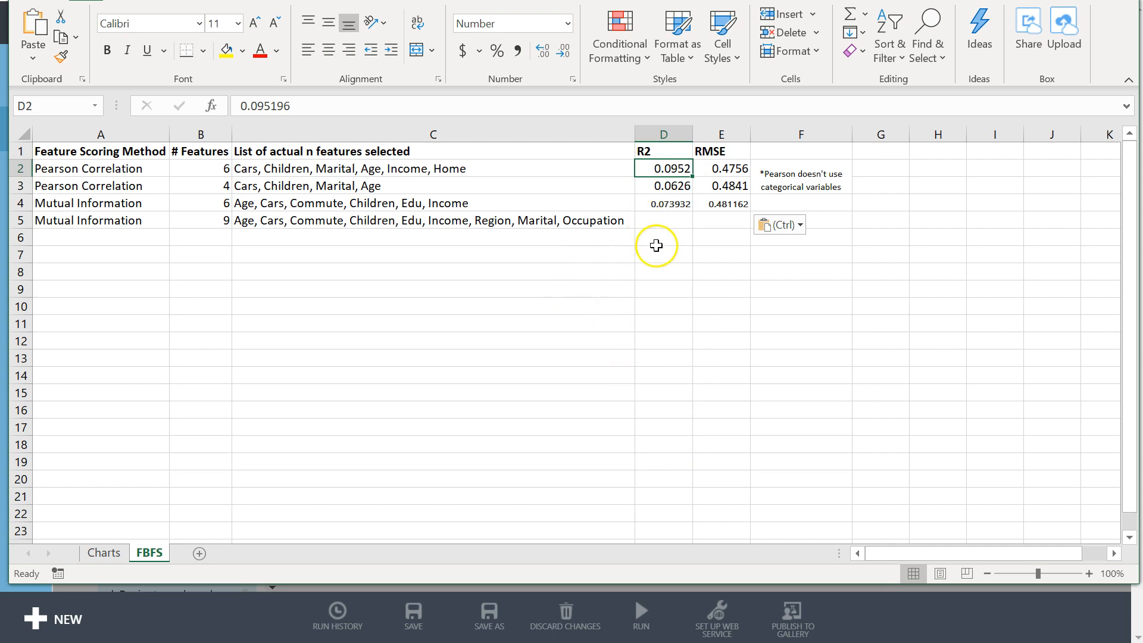
- In Azure Machine Learning Studio, set Filter Based Feature Selection to 9 desired features and run the experiment through Evaluate Model
key(alt+Tab)
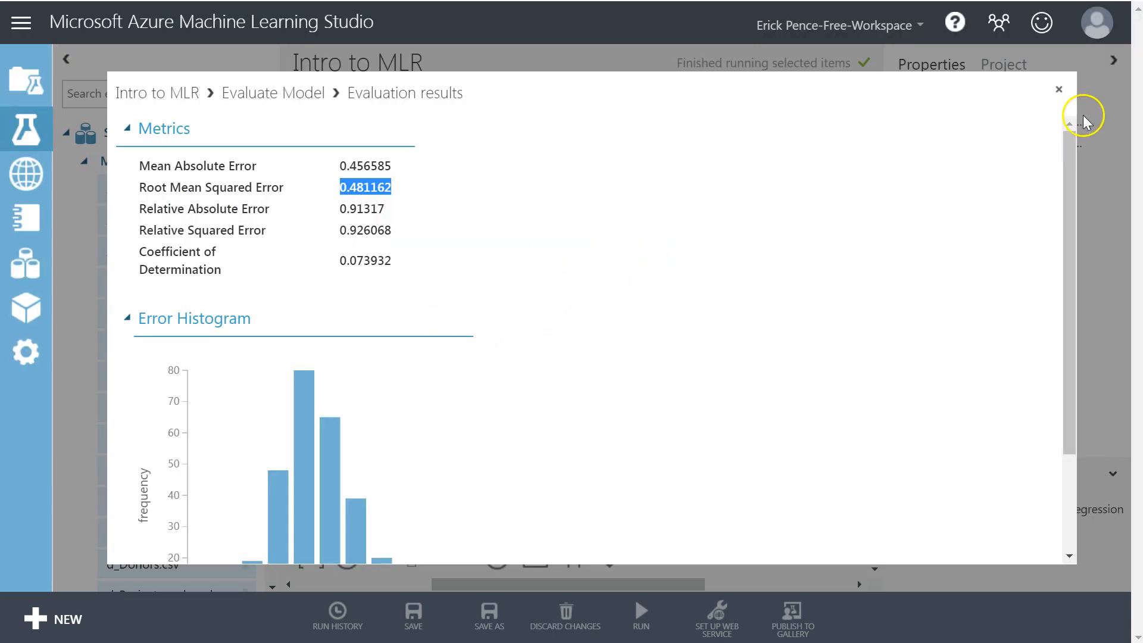
click(1061, 94)
click(672, 227)
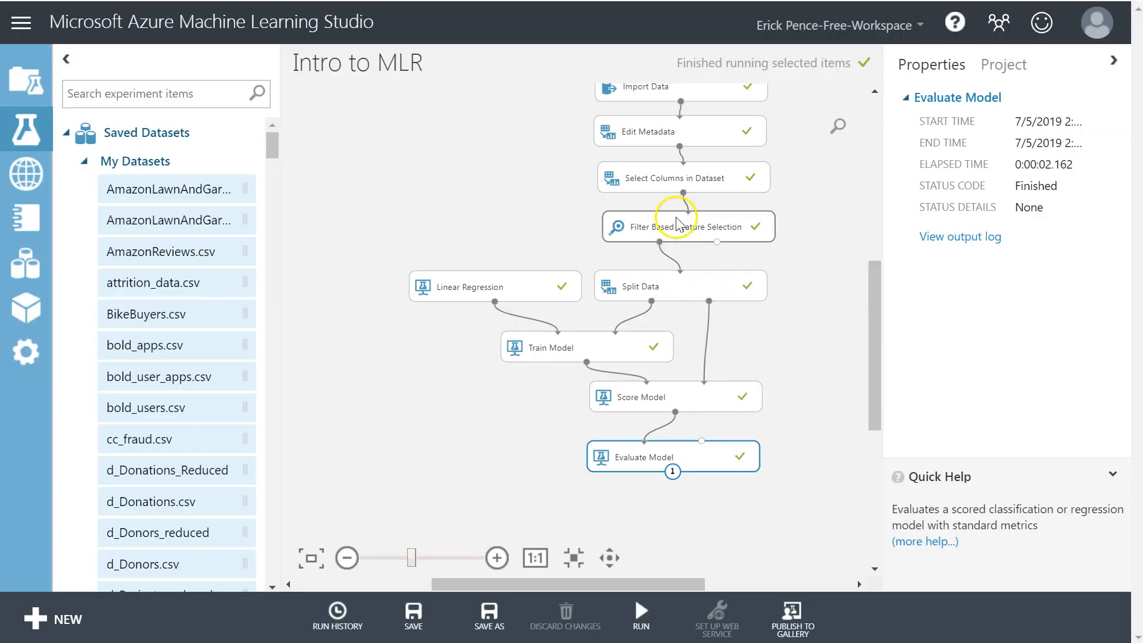
click(936, 341)
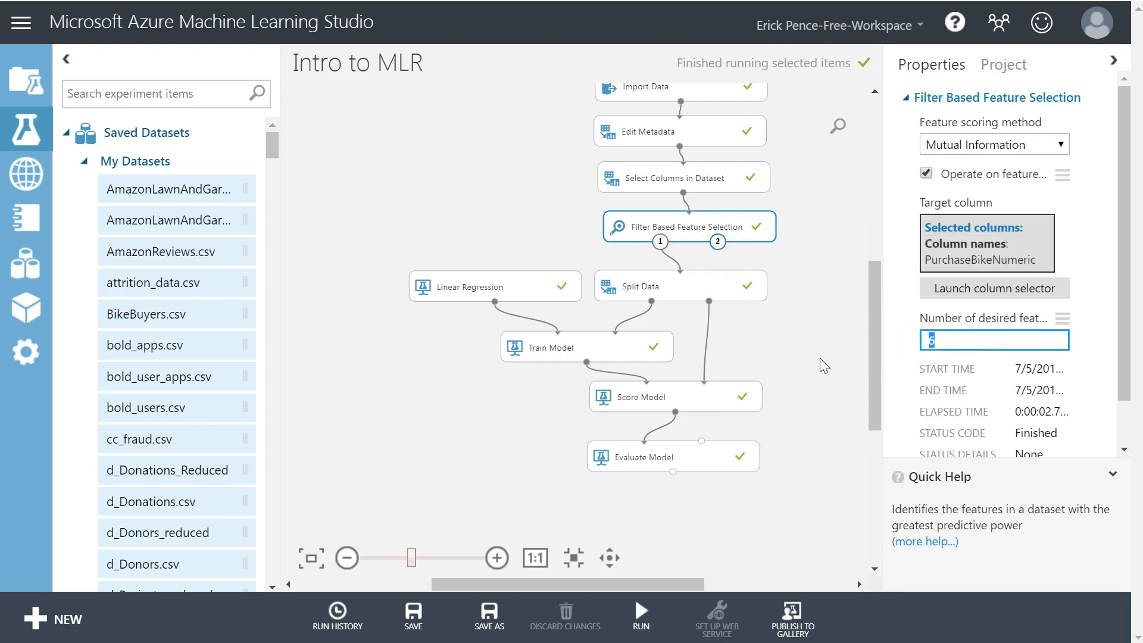
text(9)
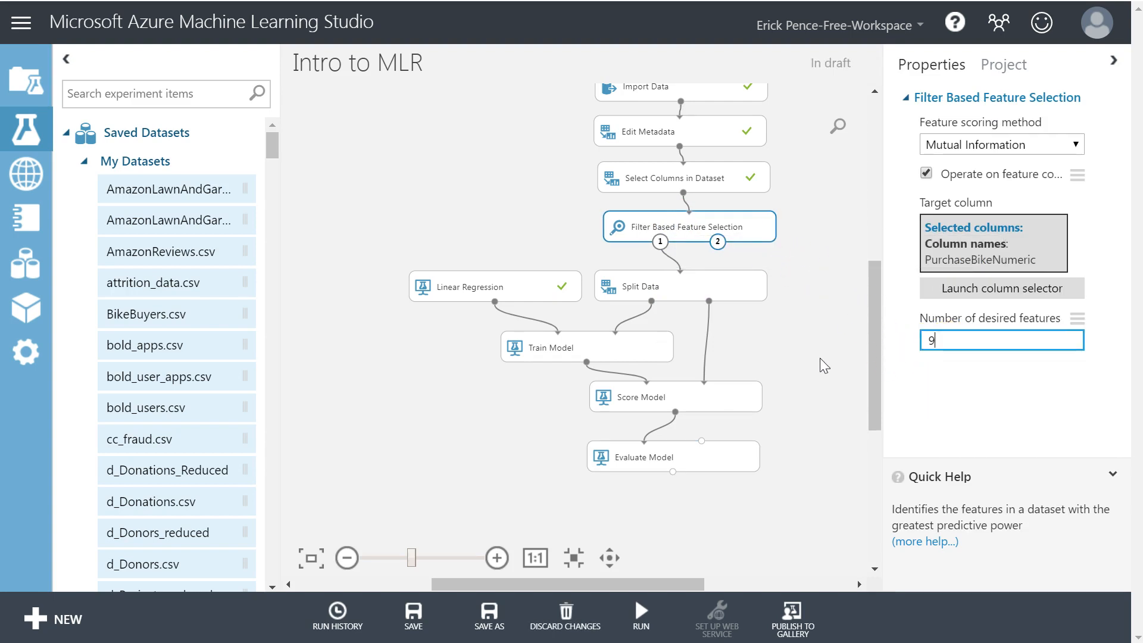
click(645, 457)
click(641, 613)
click(645, 582)
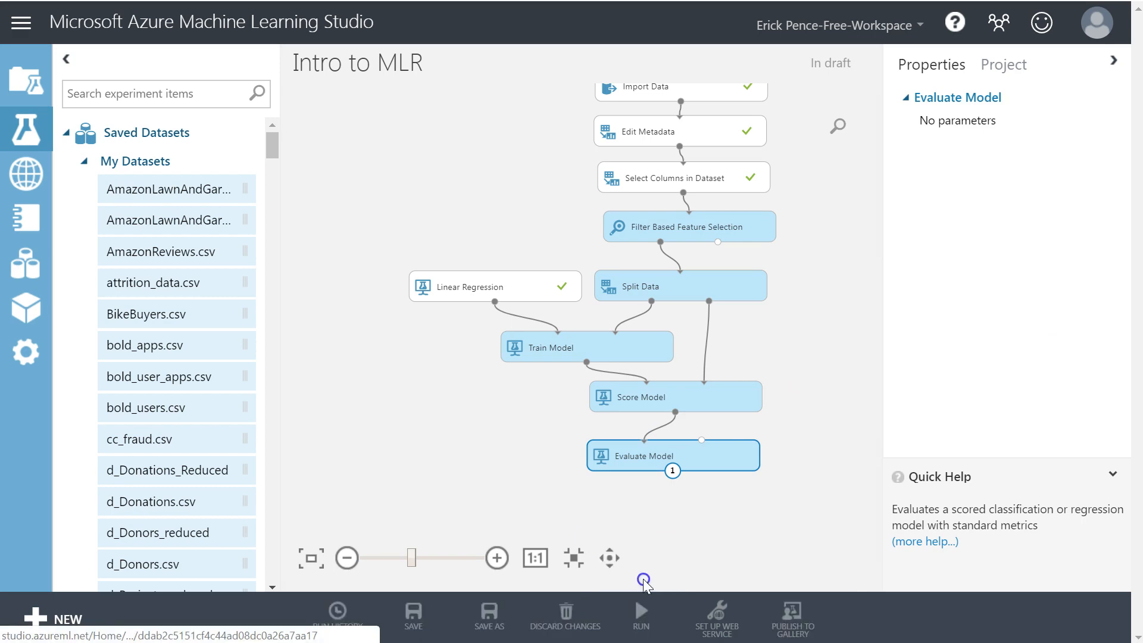
- Switch to Excel and copy the formatting of R2 cell D3 onto the new scores in D4:E4 with Format Painter
key(alt+Tab)
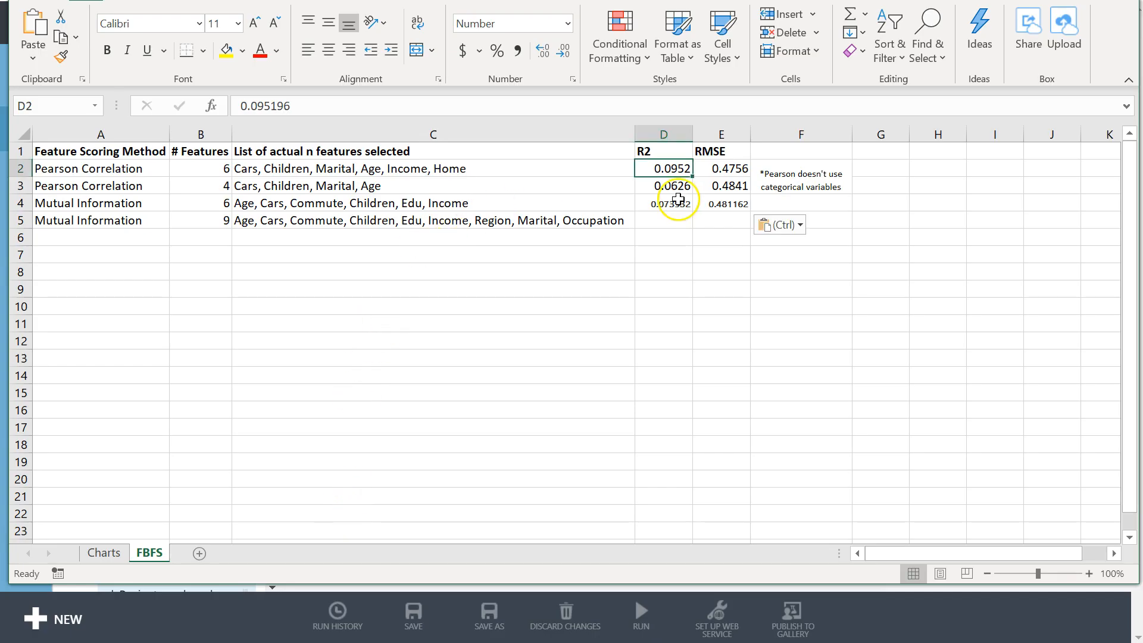
click(689, 186)
click(60, 57)
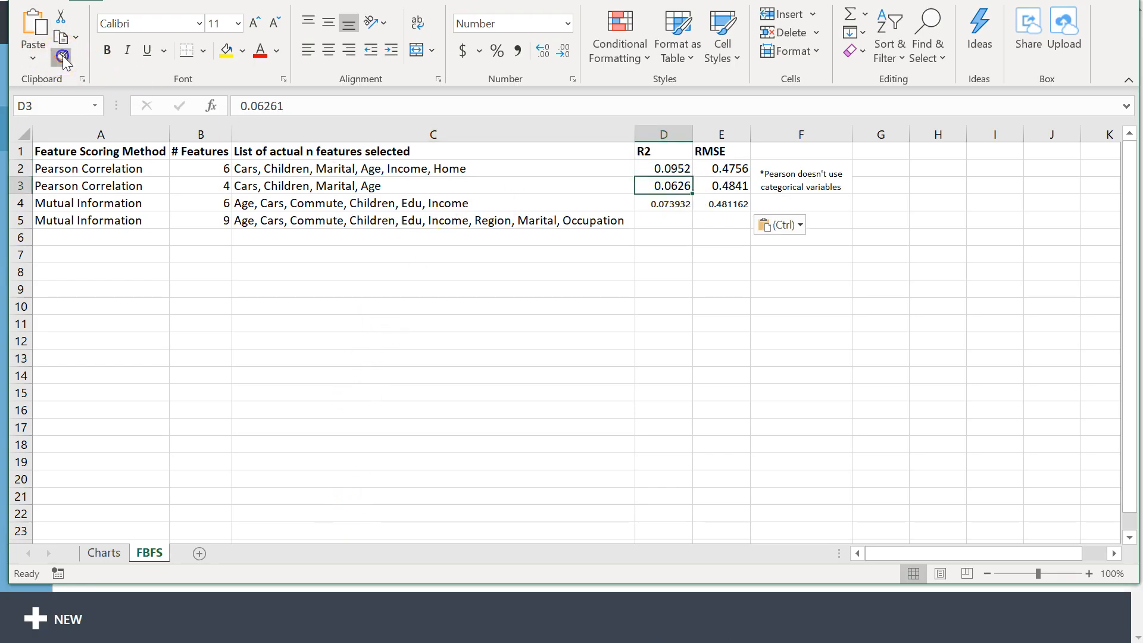
drag(671, 203, 731, 200)
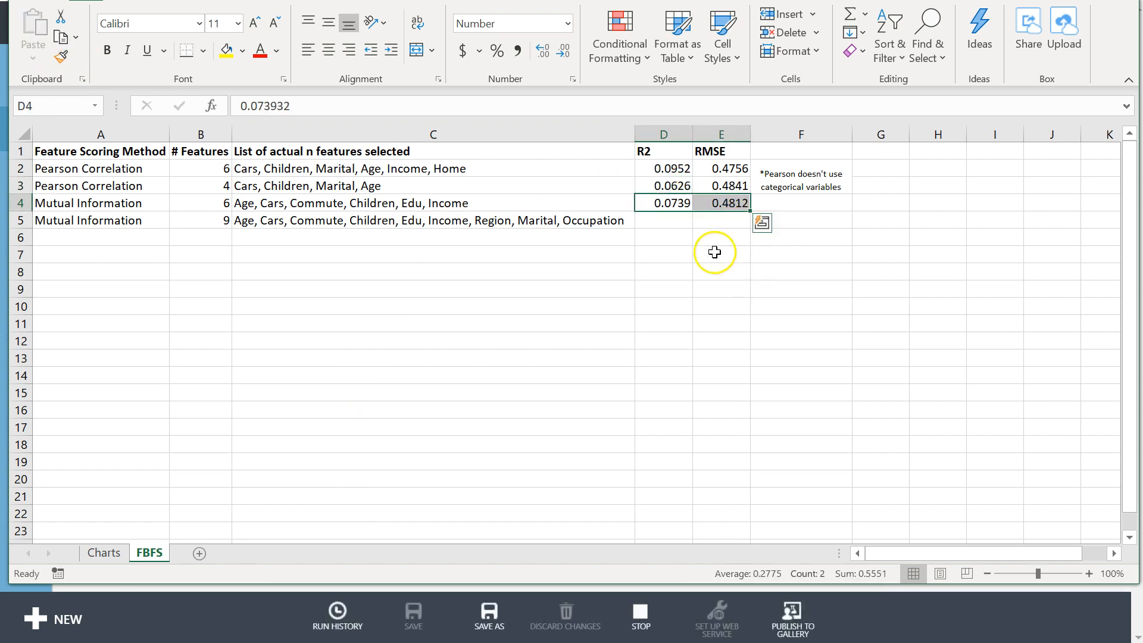
click(699, 239)
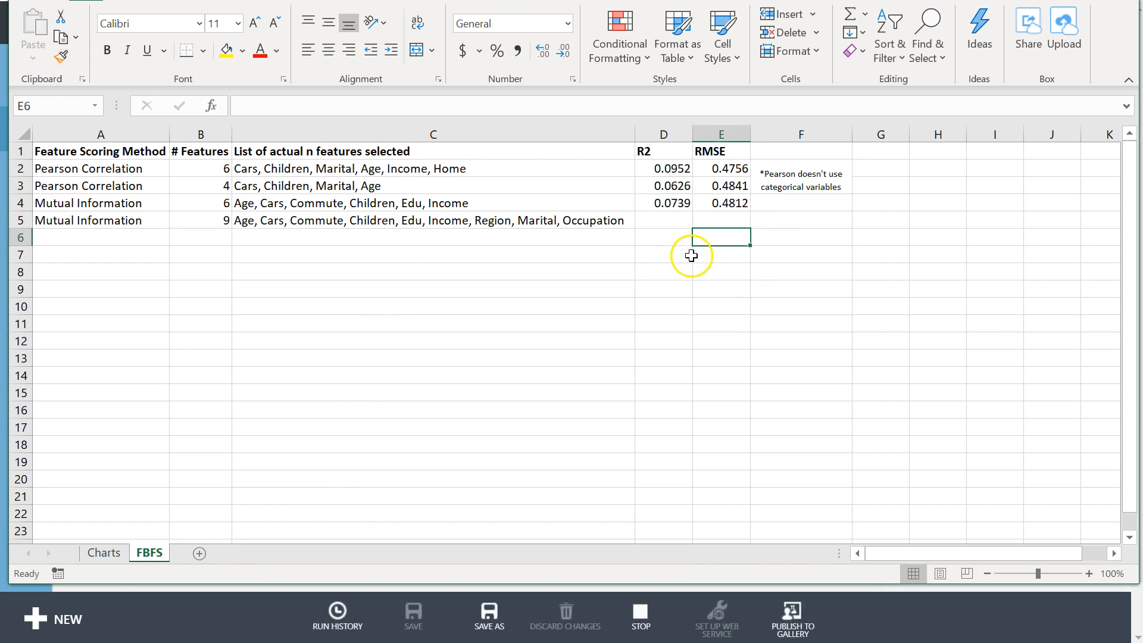
- Compare the scoring methods, selected features and R2 scores of the six-feature Pearson Correlation and Mutual Information rows
click(349, 169)
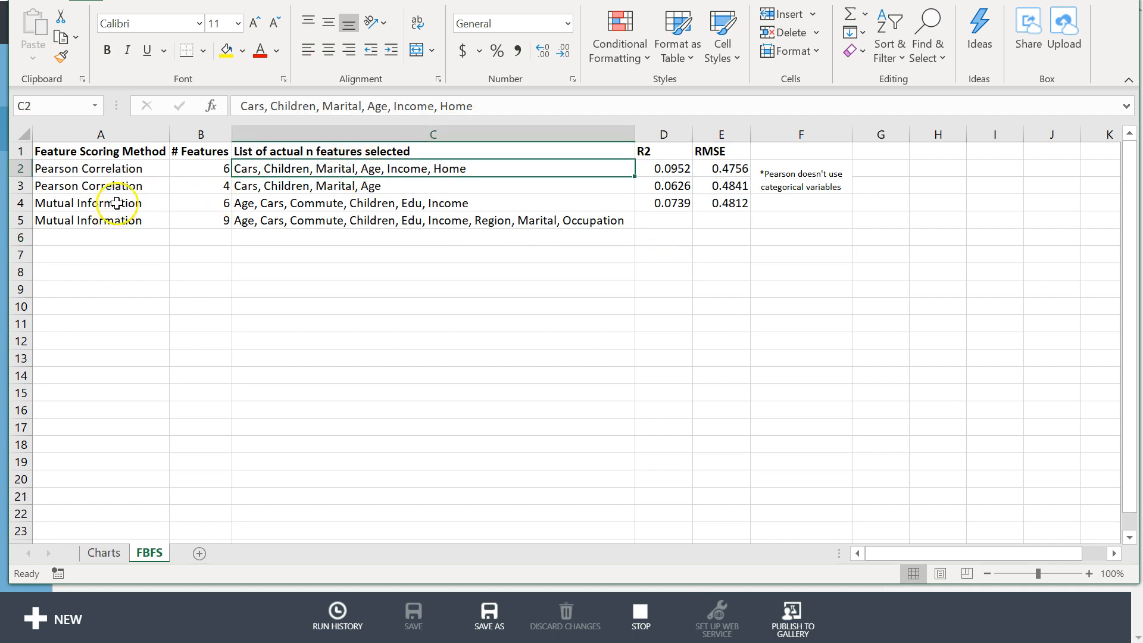
drag(211, 168, 213, 218)
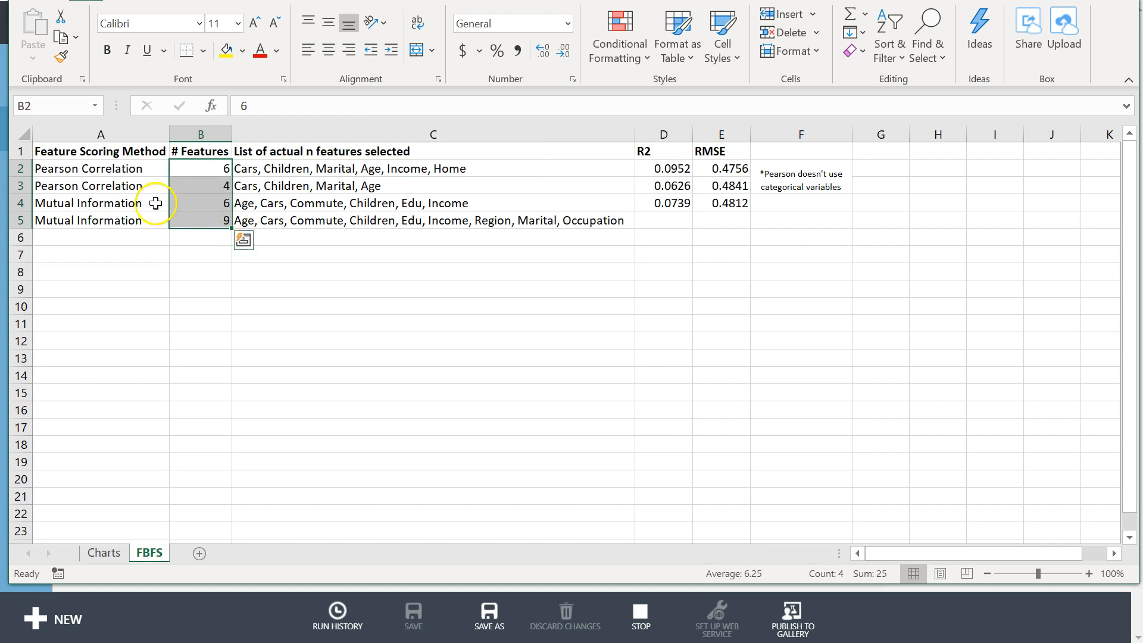
click(247, 168)
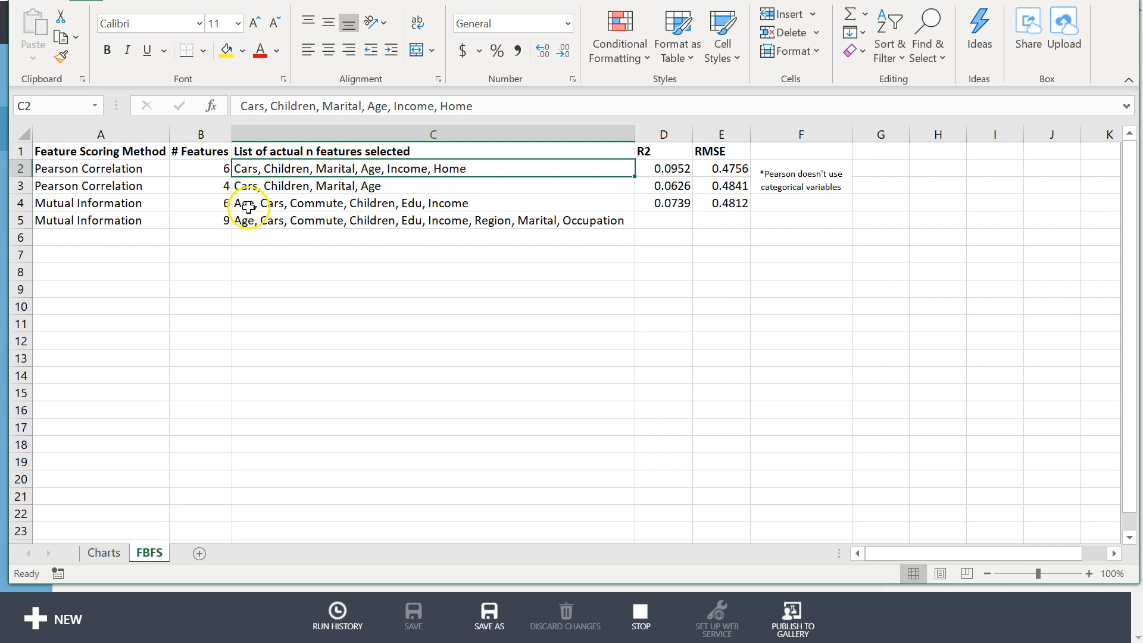
double_click(248, 169)
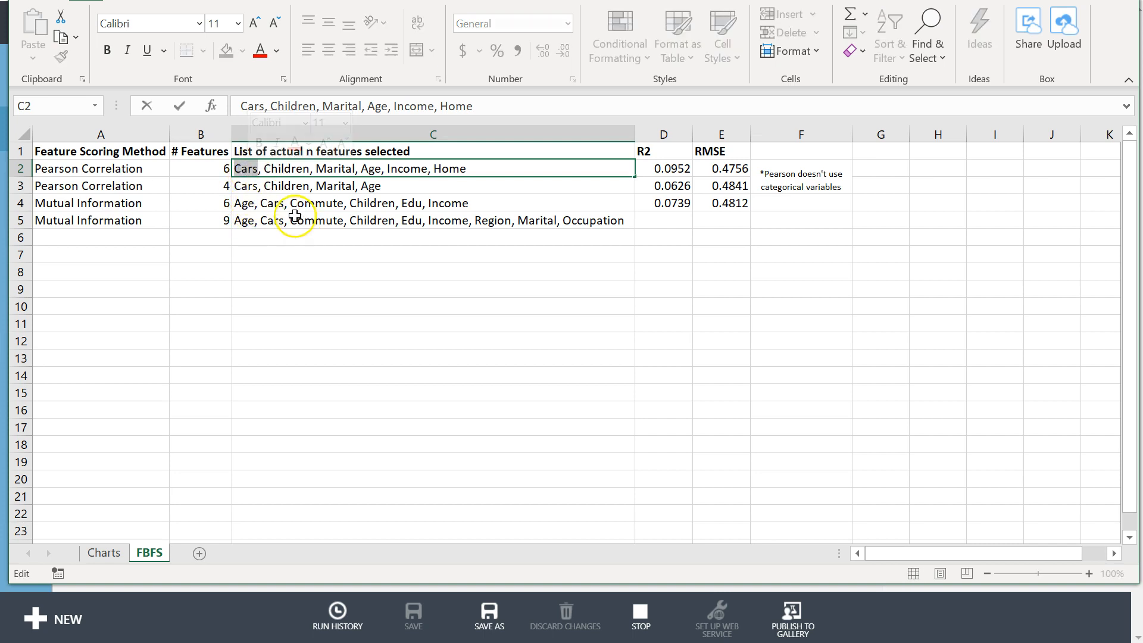
click(277, 206)
double_click(277, 207)
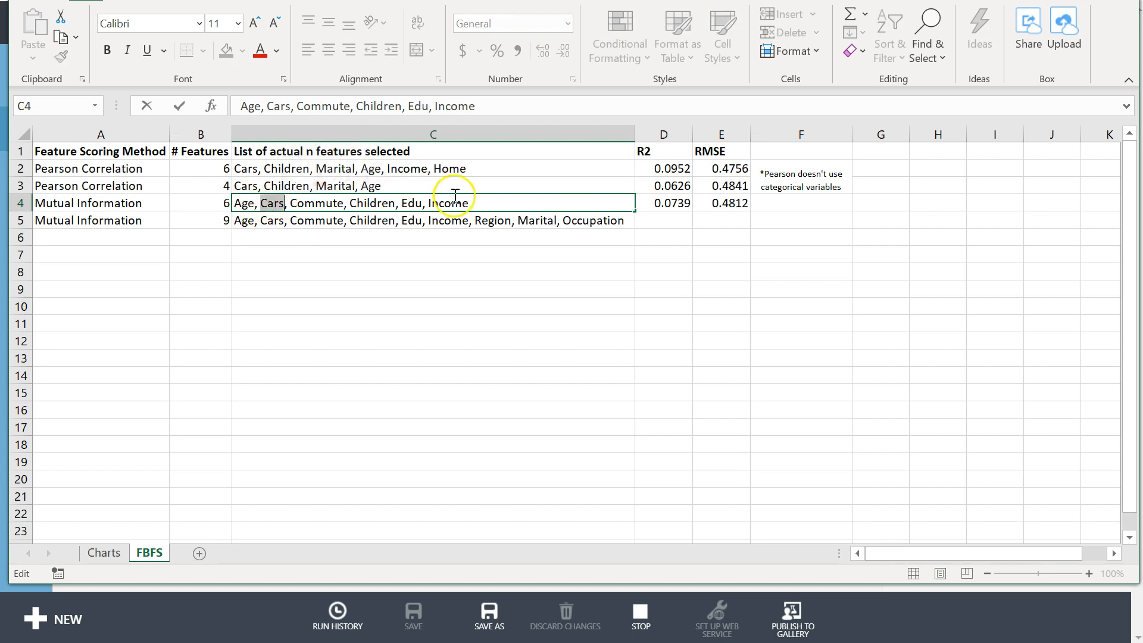
click(496, 186)
click(495, 204)
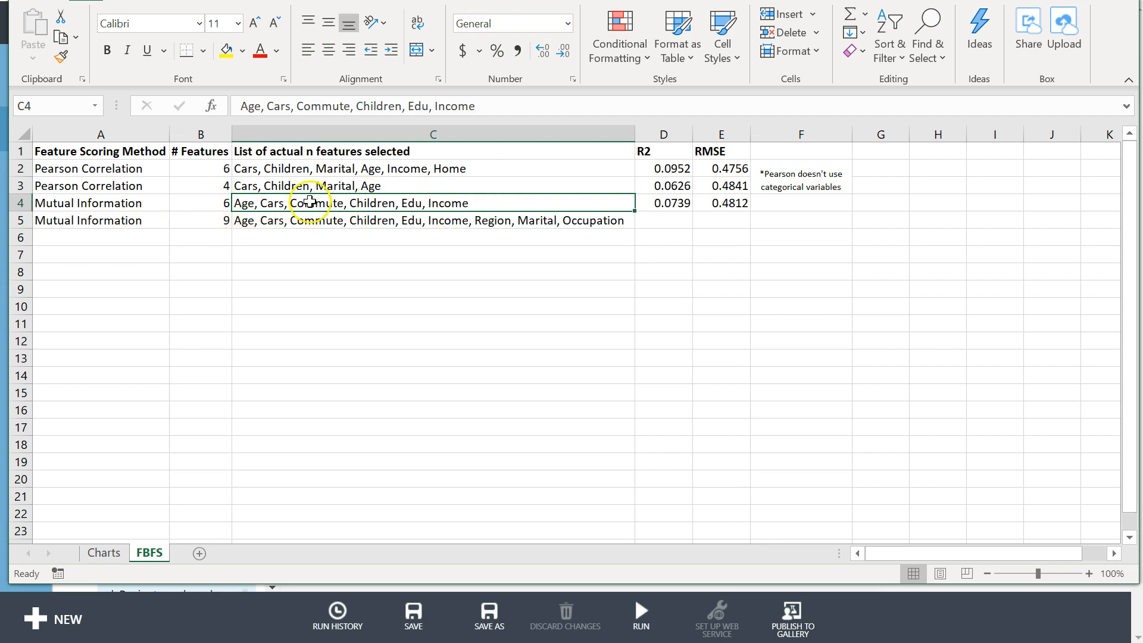
click(653, 201)
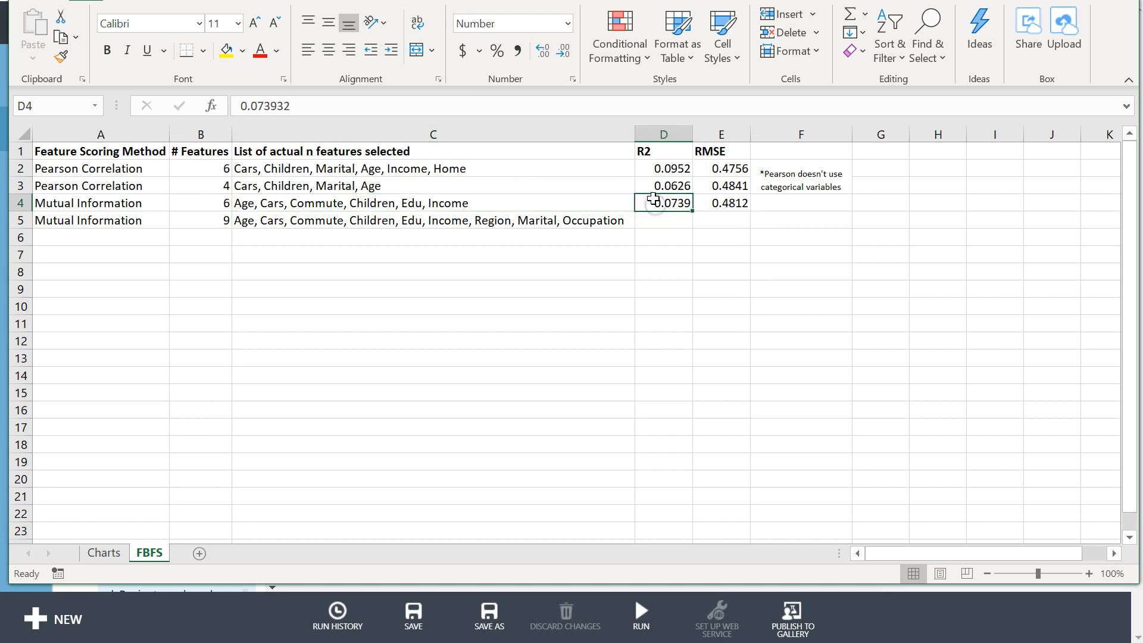
click(659, 169)
click(574, 167)
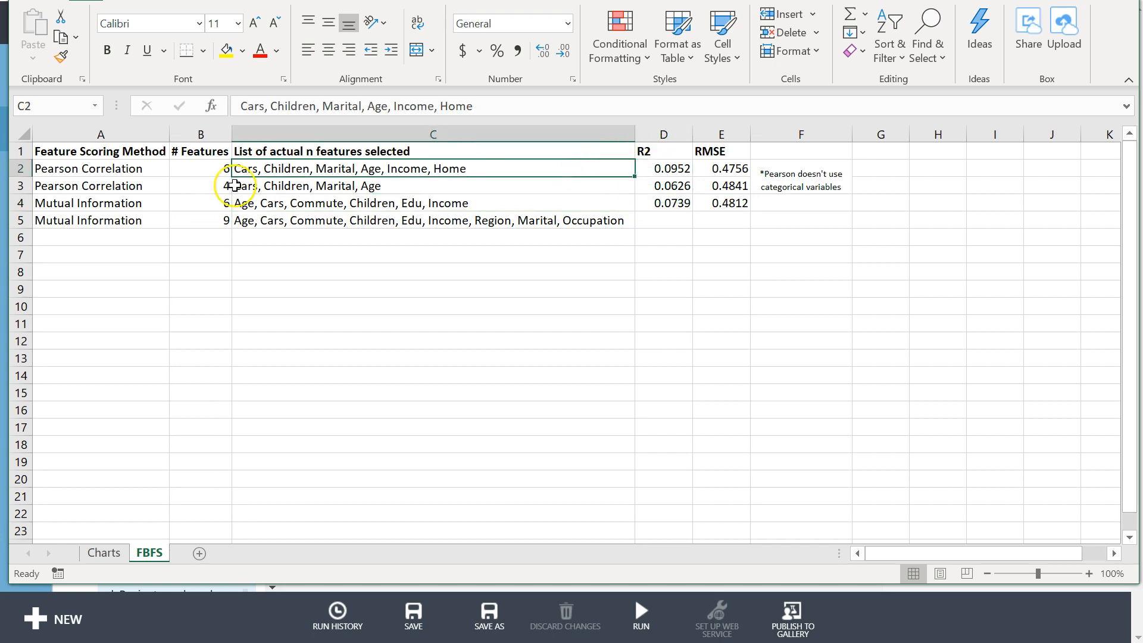
click(106, 167)
click(104, 204)
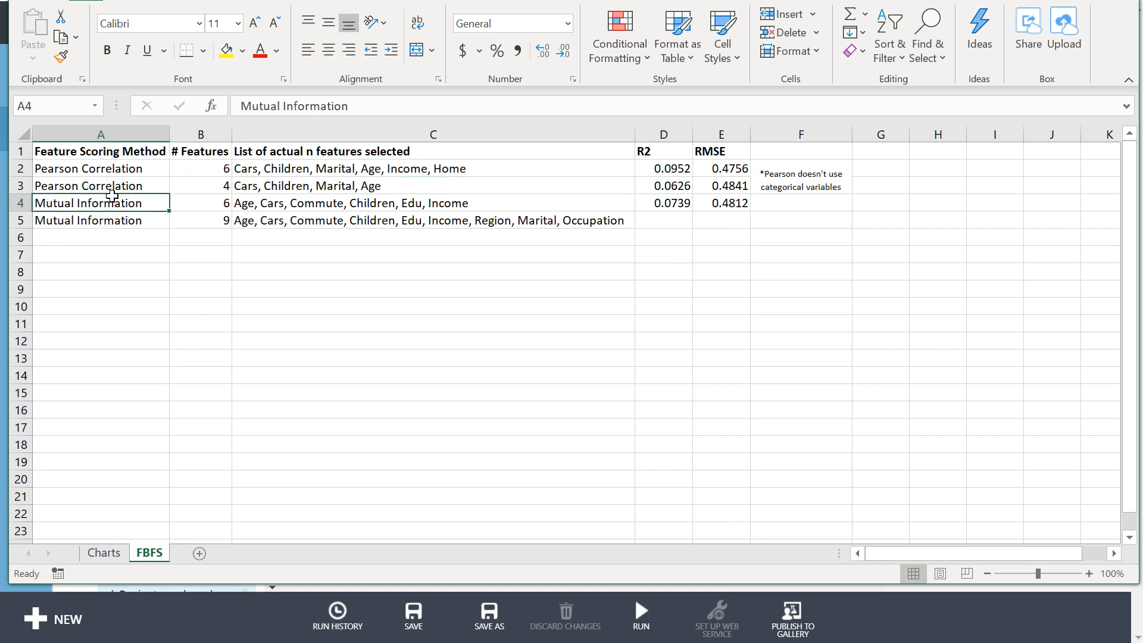
click(135, 167)
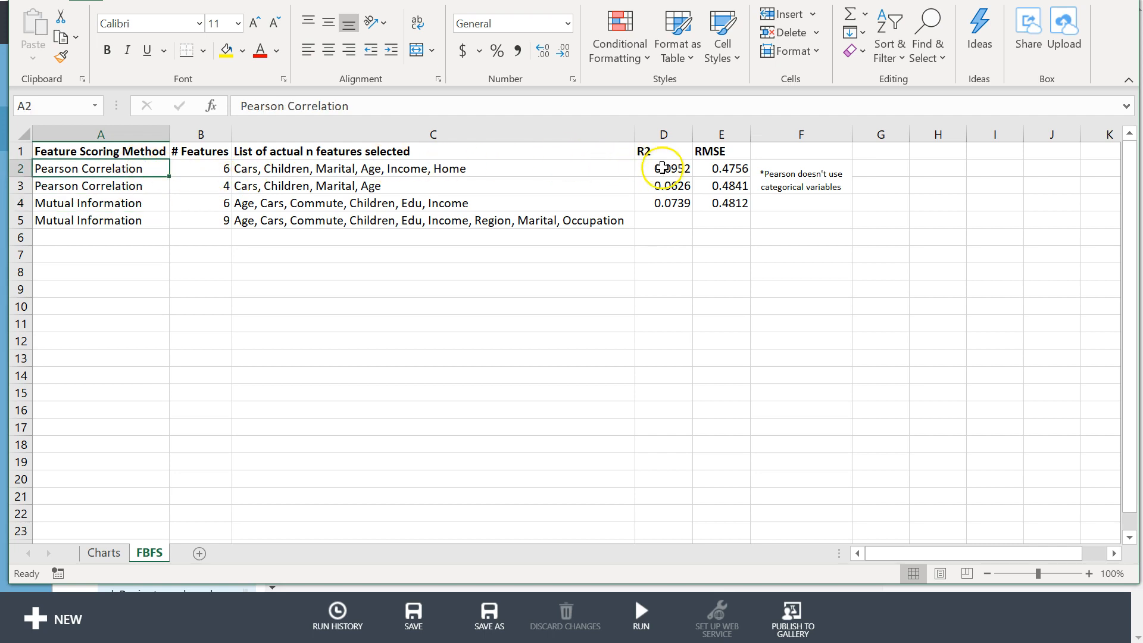
click(300, 204)
click(94, 203)
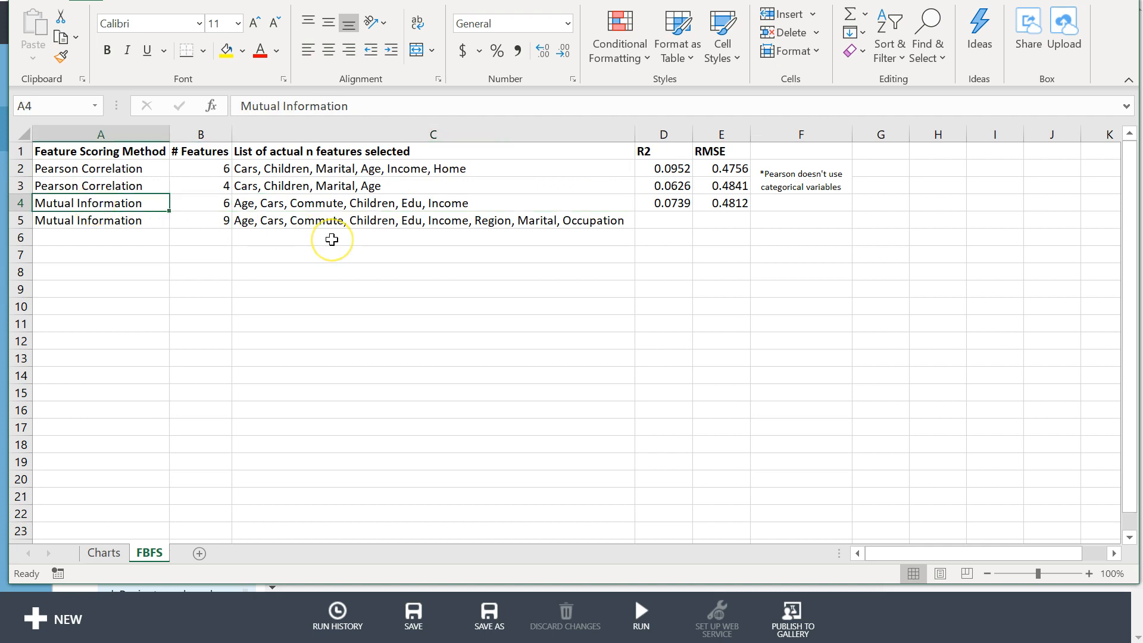
click(261, 202)
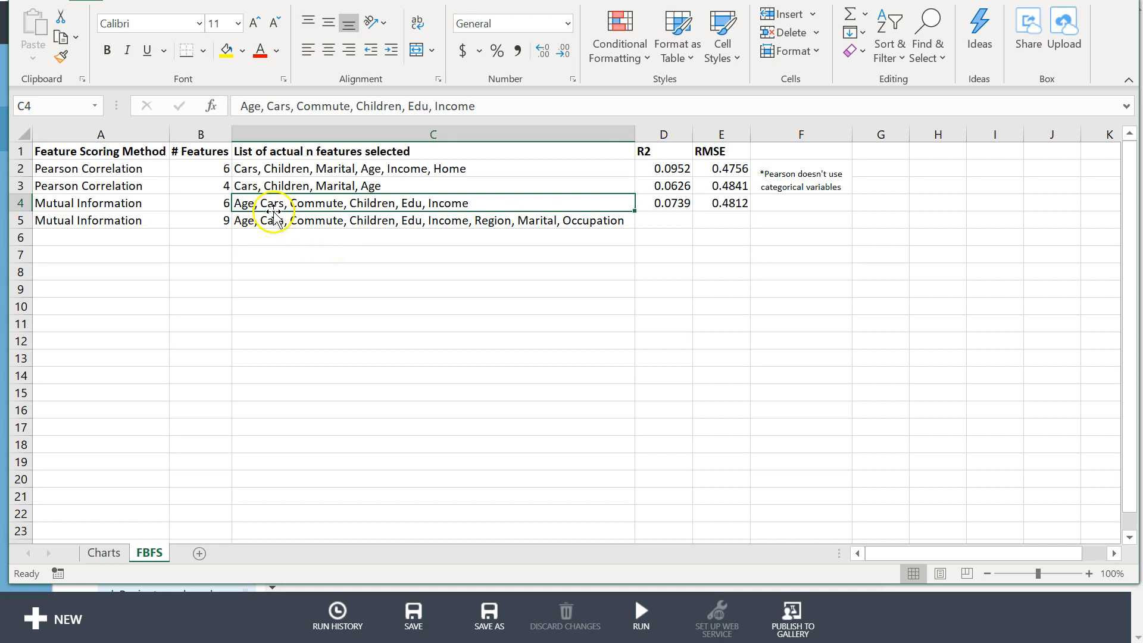
click(148, 204)
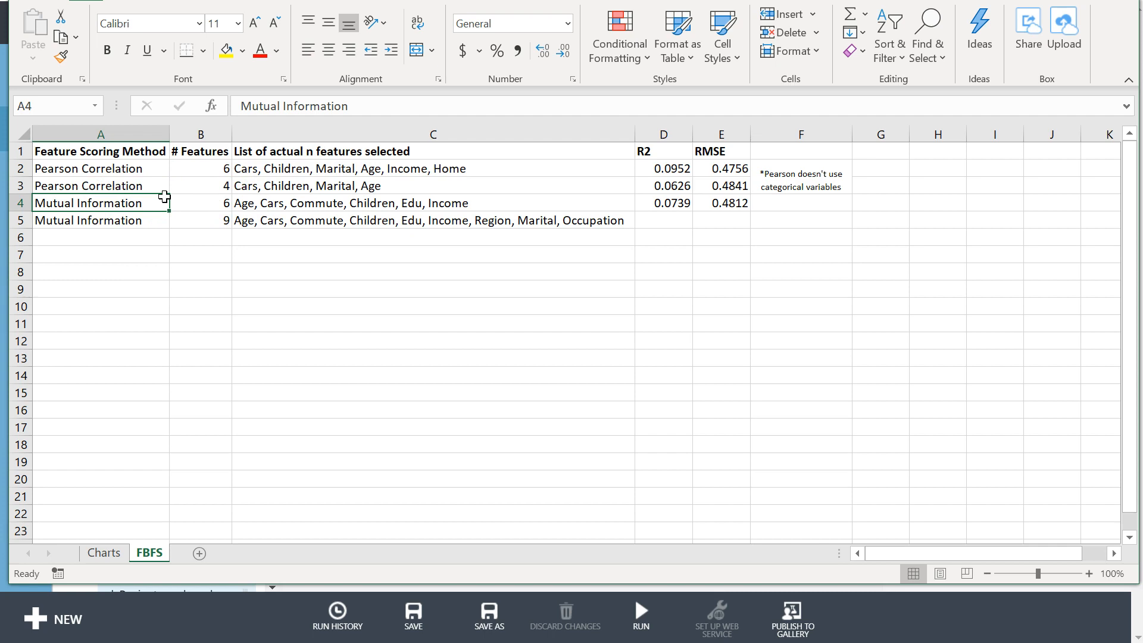
- Copy the Coefficient of Determination, 0.104278, from the Evaluate Model results in Azure Machine Learning Studio into cell D5 of the Excel sheet
key(alt+Tab)
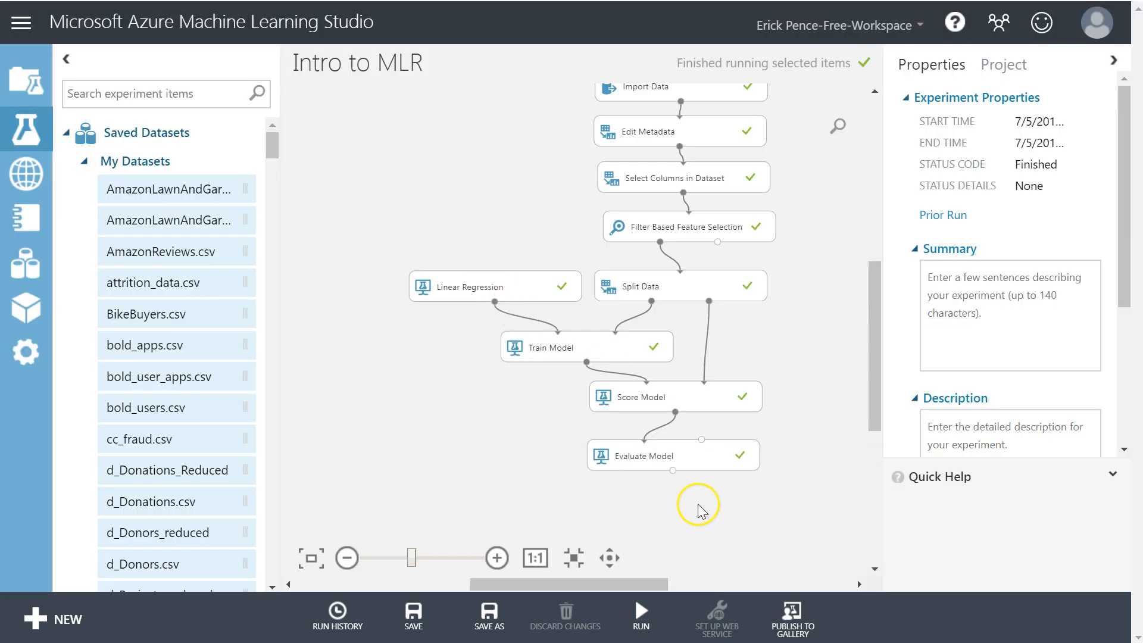
right_click(722, 445)
mouse_move(828, 479)
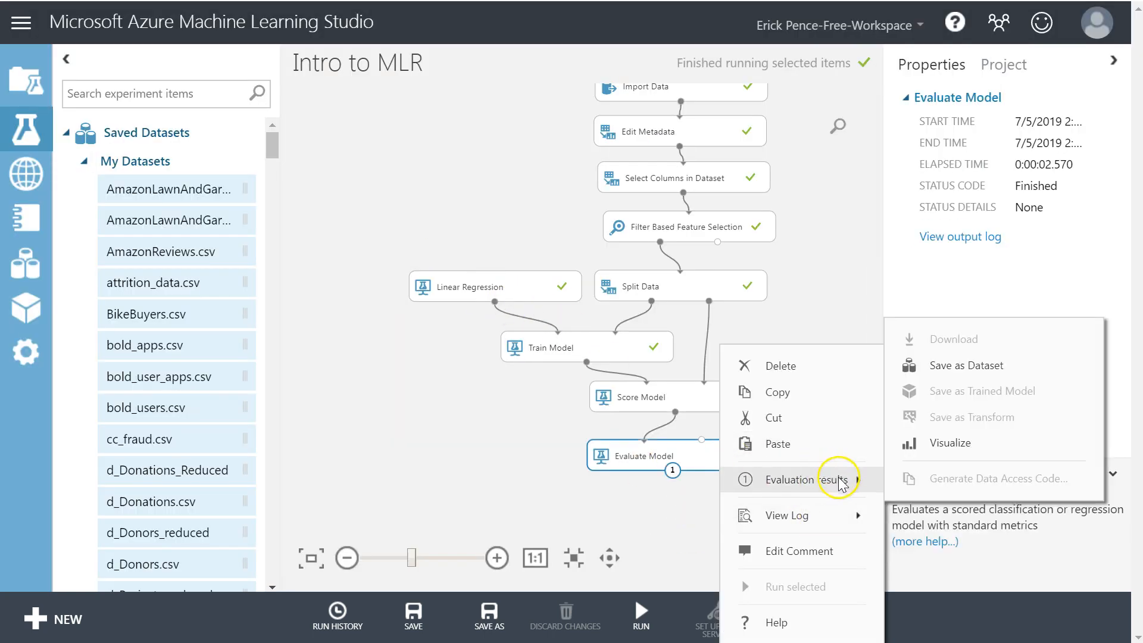
click(950, 439)
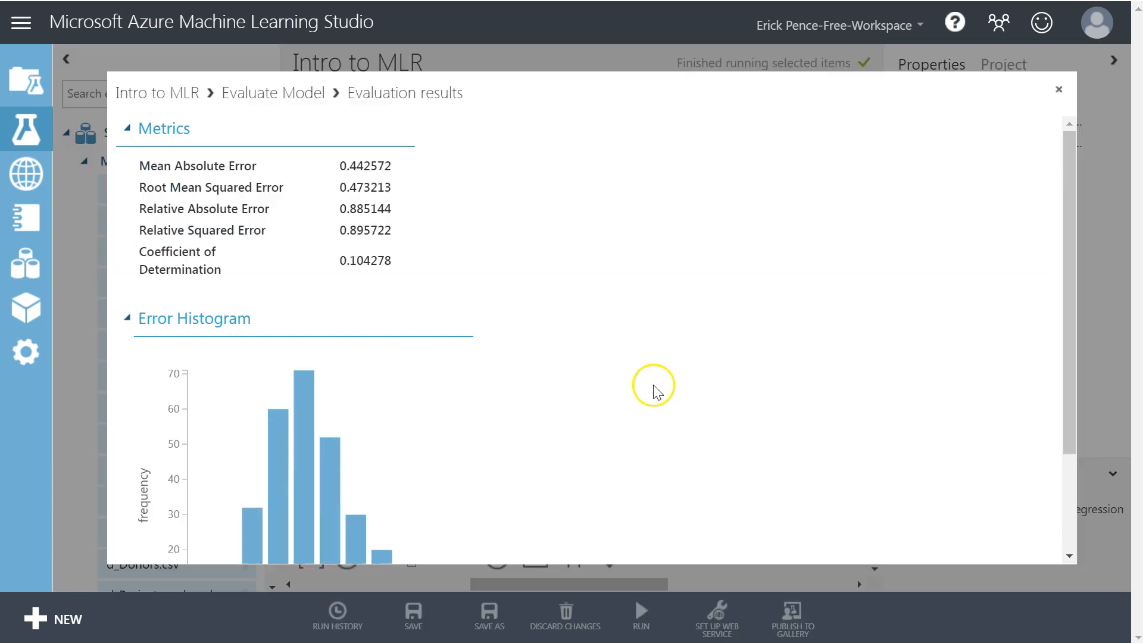
double_click(362, 258)
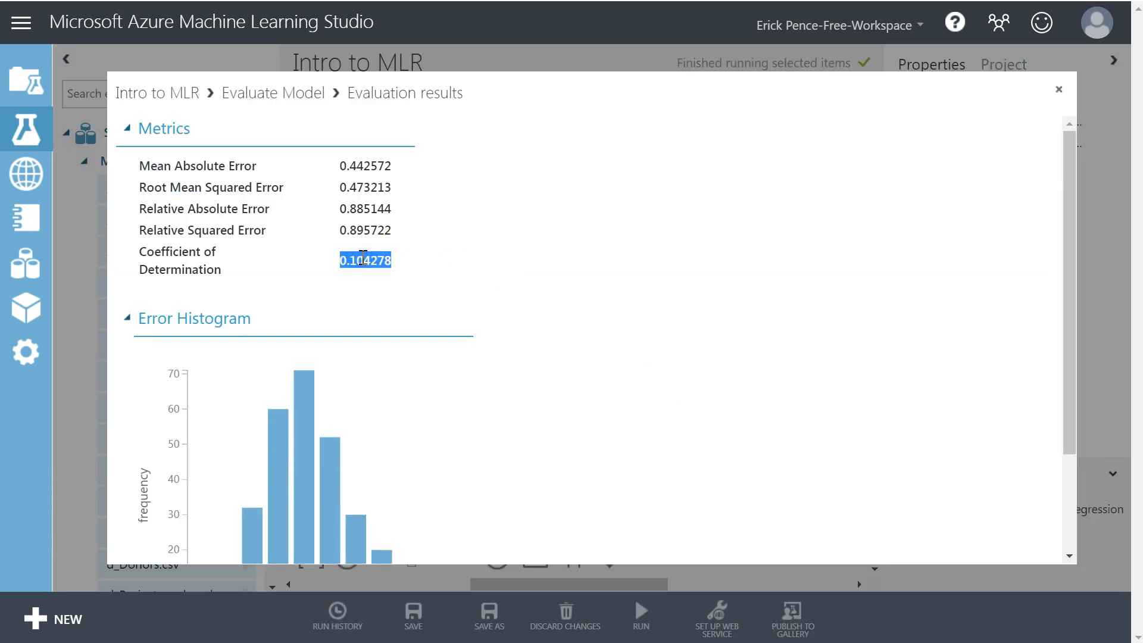
key(ctrl+c)
key(alt+Tab)
click(661, 222)
key(ctrl+v)
- Copy the Root Mean Squared Error, 0.473213, from the Azure Machine Learning Studio evaluation results into cell E5 of the Excel sheet
key(alt+Tab)
double_click(370, 188)
key(ctrl+c)
key(alt+Tab)
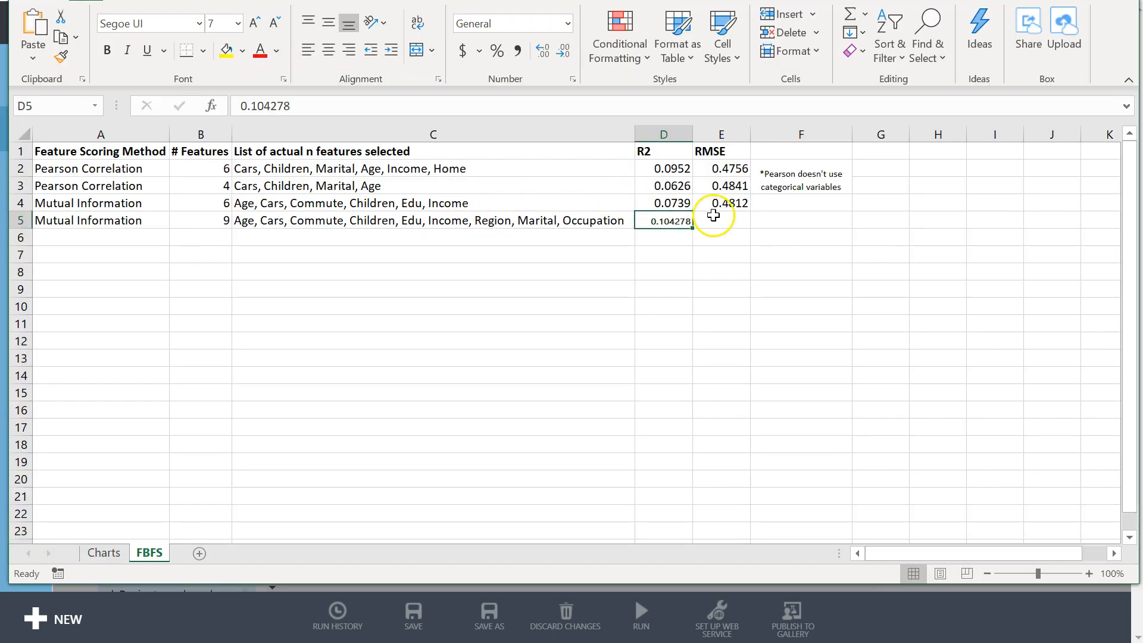
click(719, 222)
key(ctrl+v)
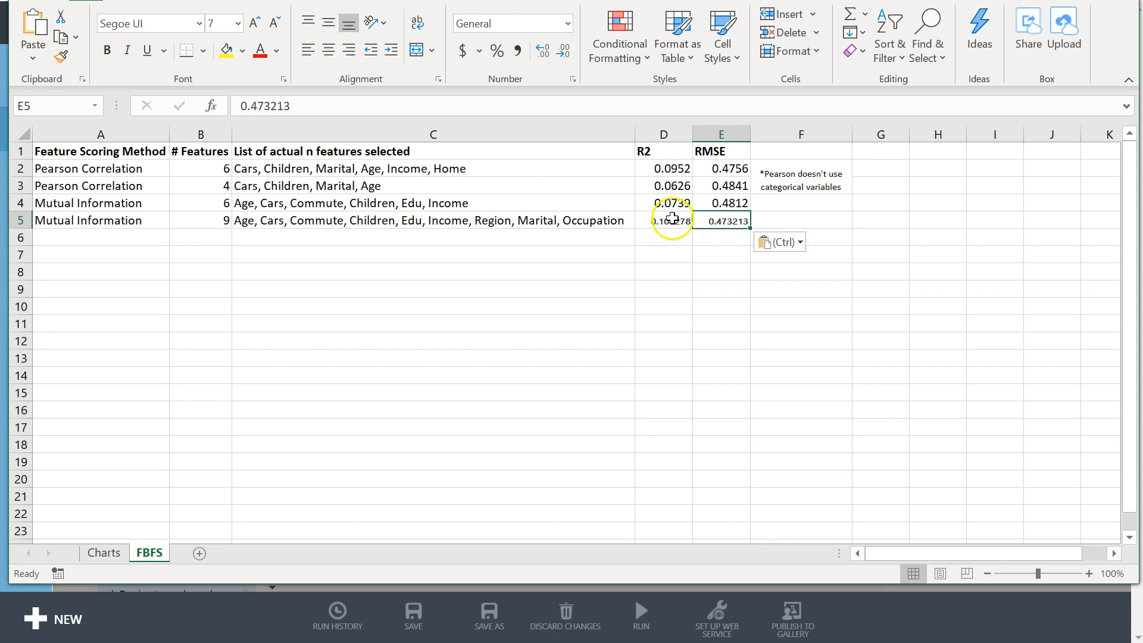
- Copy the formatting of R2 cell D4 onto the new scores in D5:E5 with Format Painter
click(669, 203)
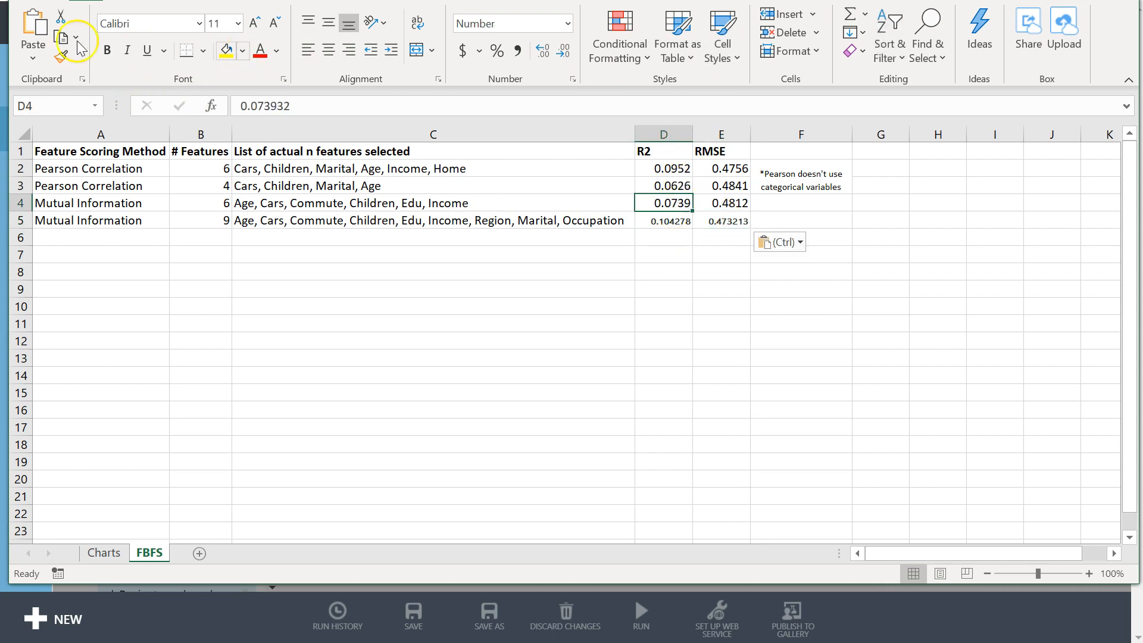
click(64, 59)
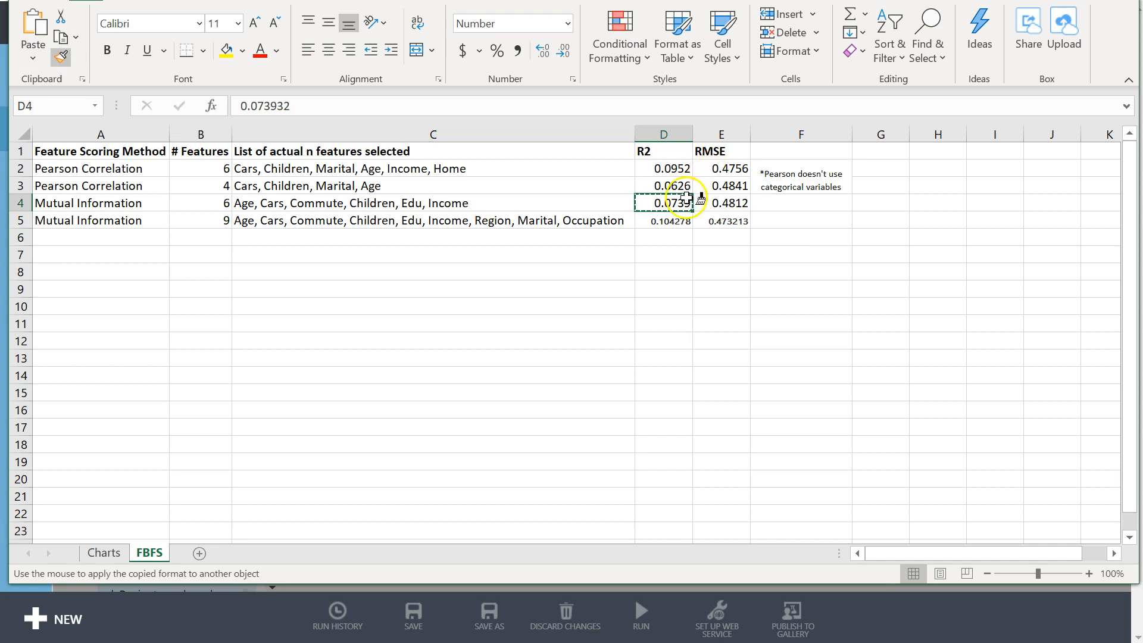
drag(671, 222, 742, 220)
click(717, 254)
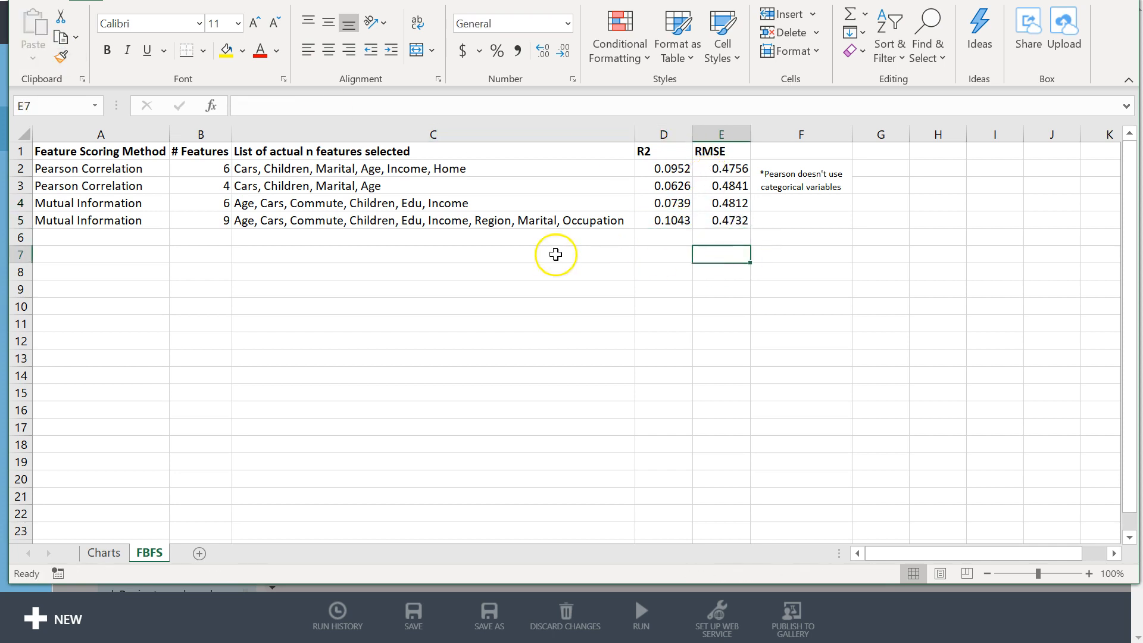
- Compare the feature counts, feature lists and R2 scores of the six-feature Pearson Correlation and Mutual Information rows
click(219, 166)
ctrl+click(216, 201)
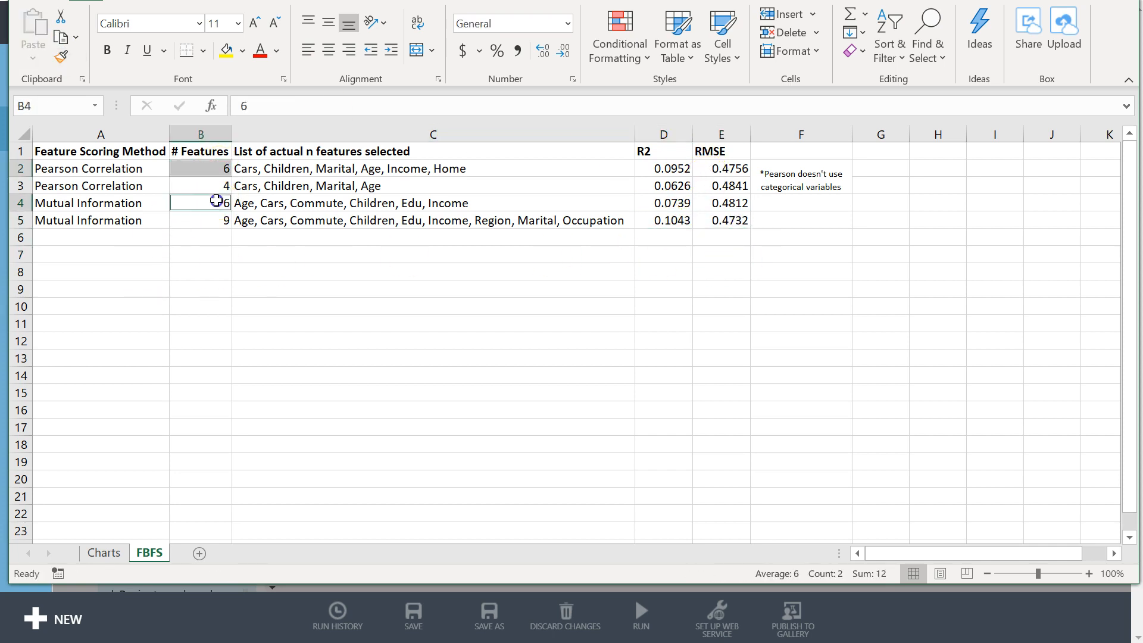
drag(219, 200, 268, 204)
drag(224, 167, 253, 166)
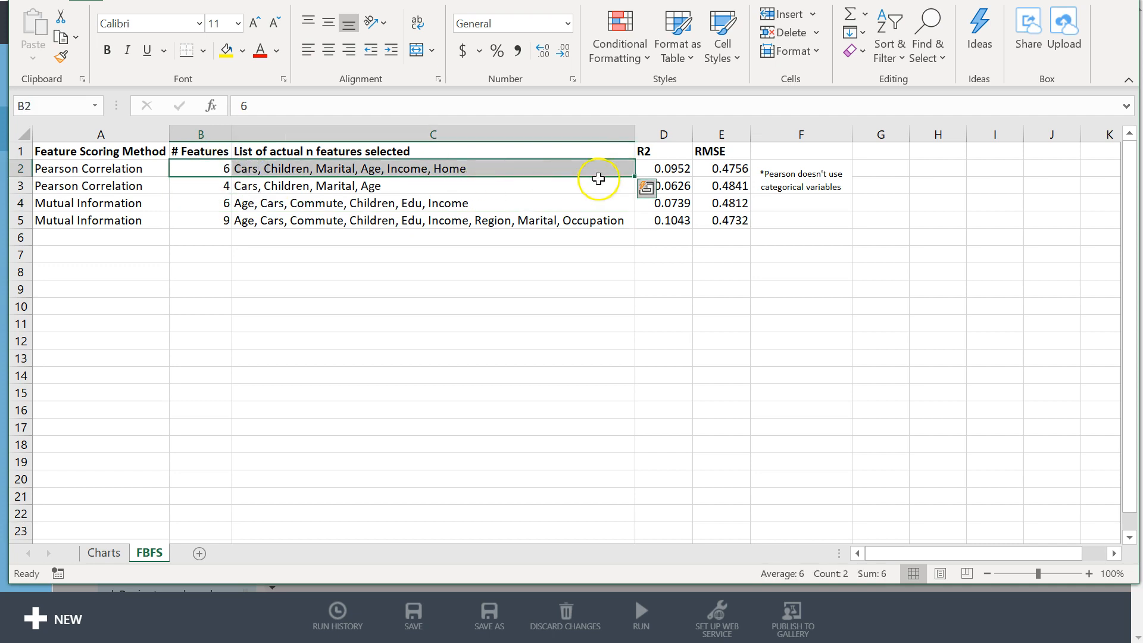
click(676, 168)
click(677, 203)
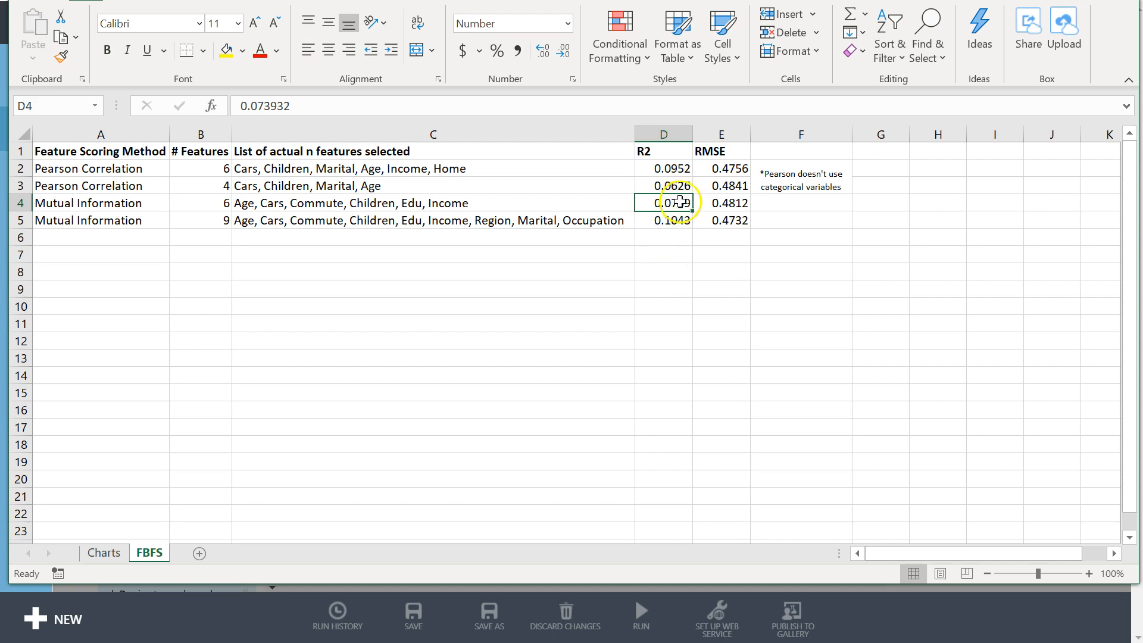
click(494, 204)
click(498, 167)
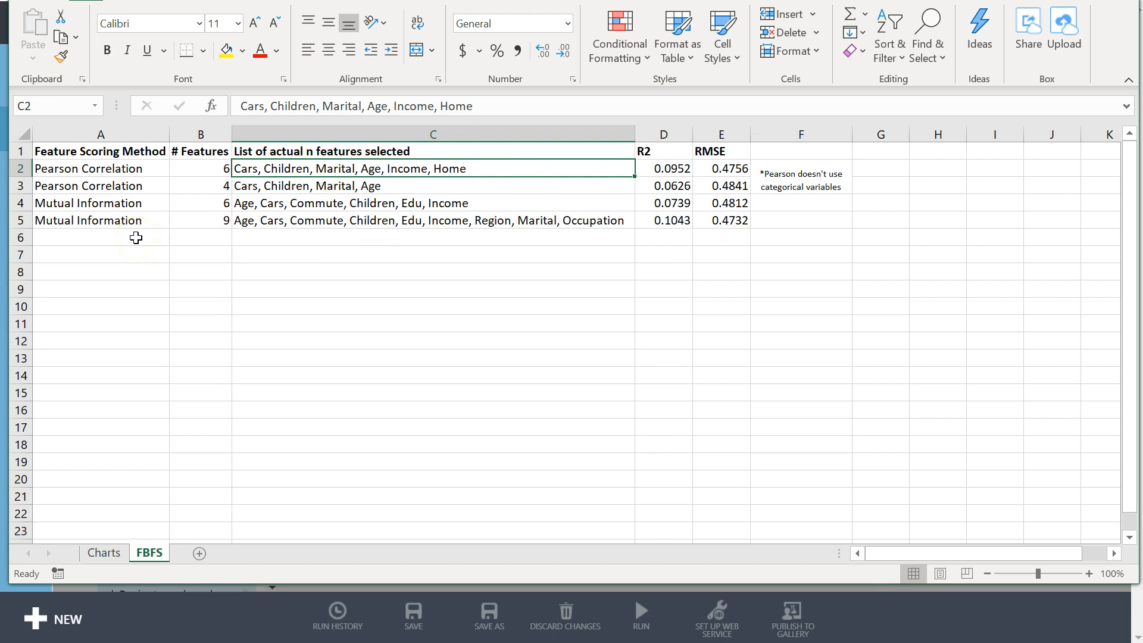
- Switch to Azure Machine Learning Studio, close the evaluation results and set the Filter Based Feature Selection scoring method to Chi Squared
key(alt+Tab)
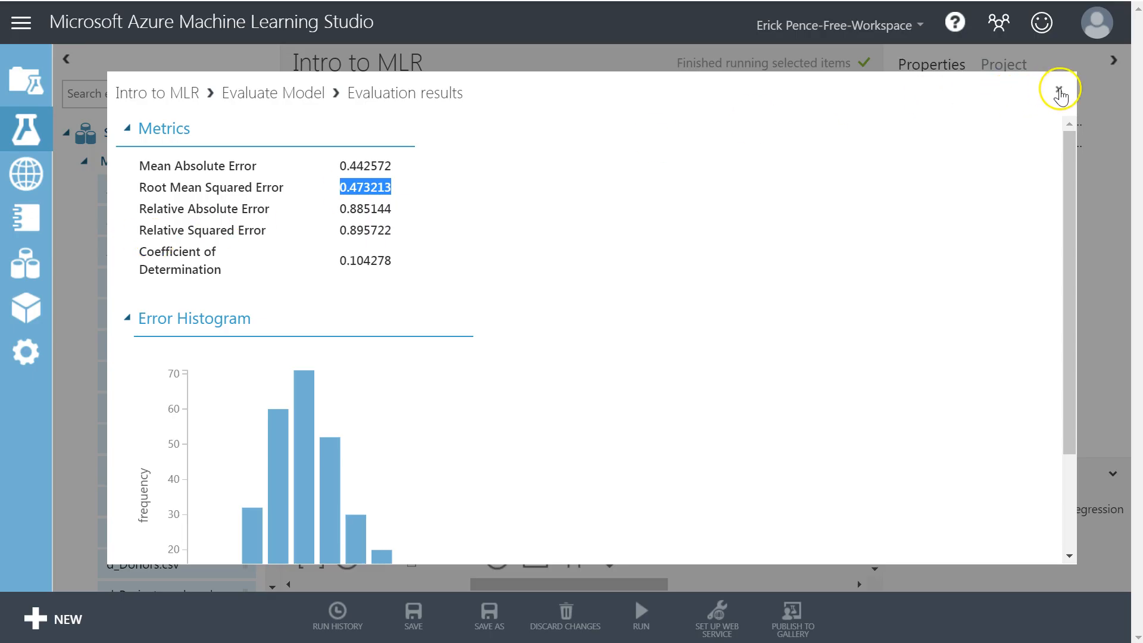
click(1059, 90)
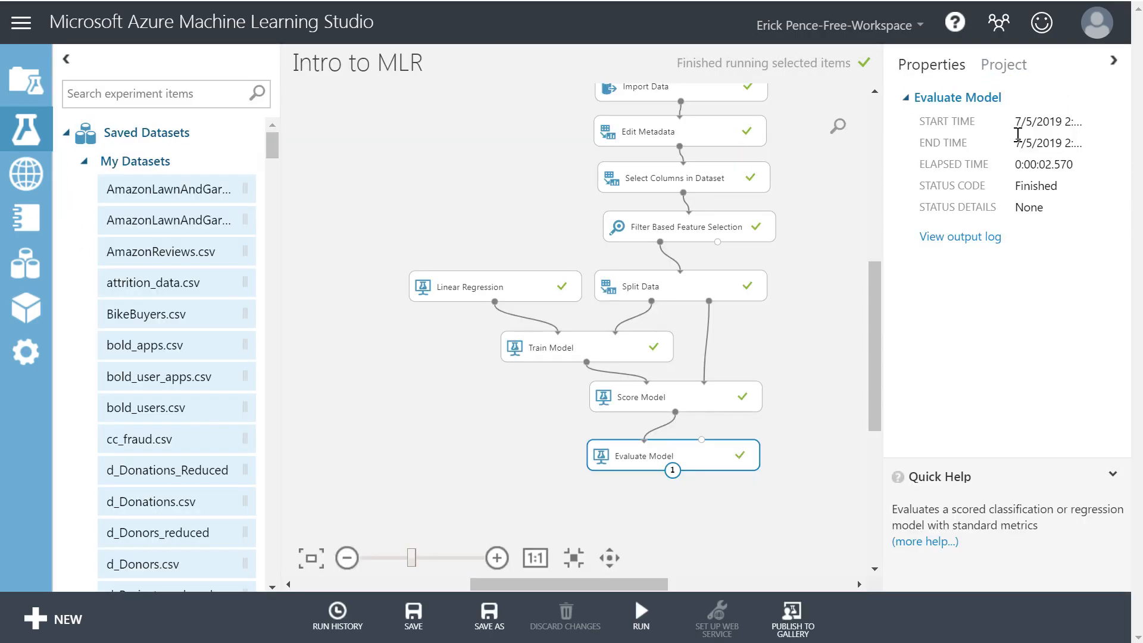
click(688, 229)
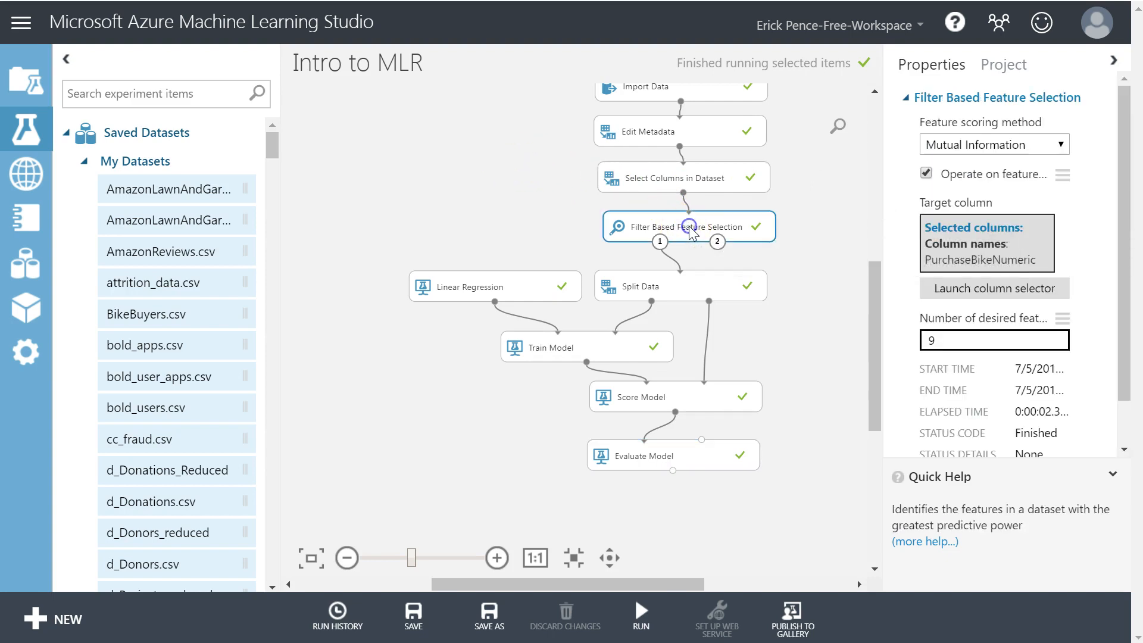
click(1024, 145)
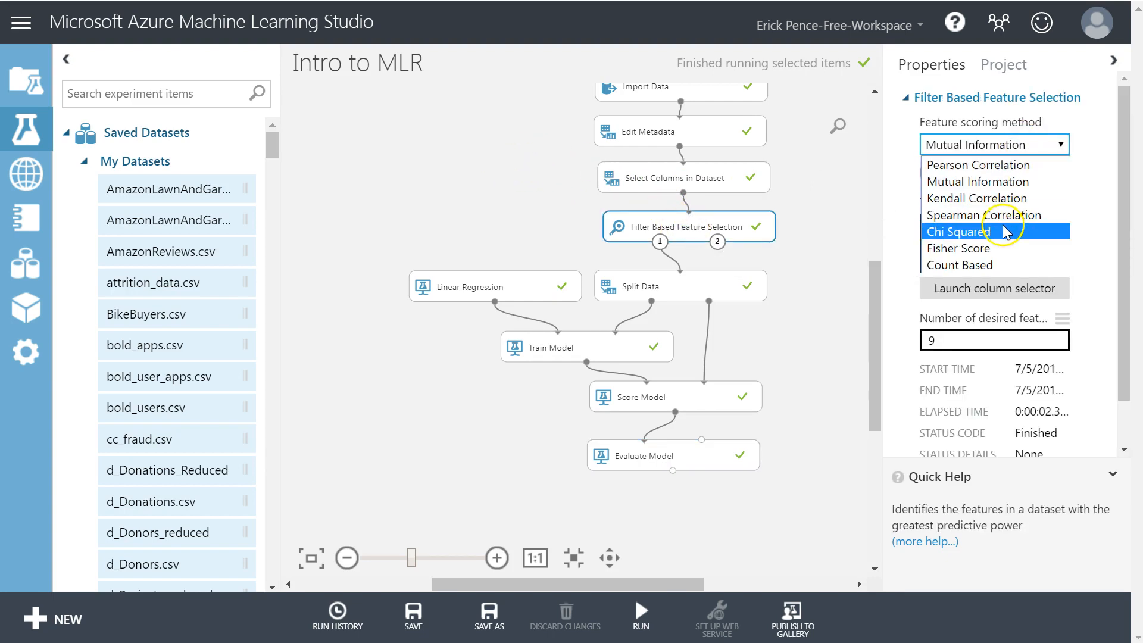
click(992, 234)
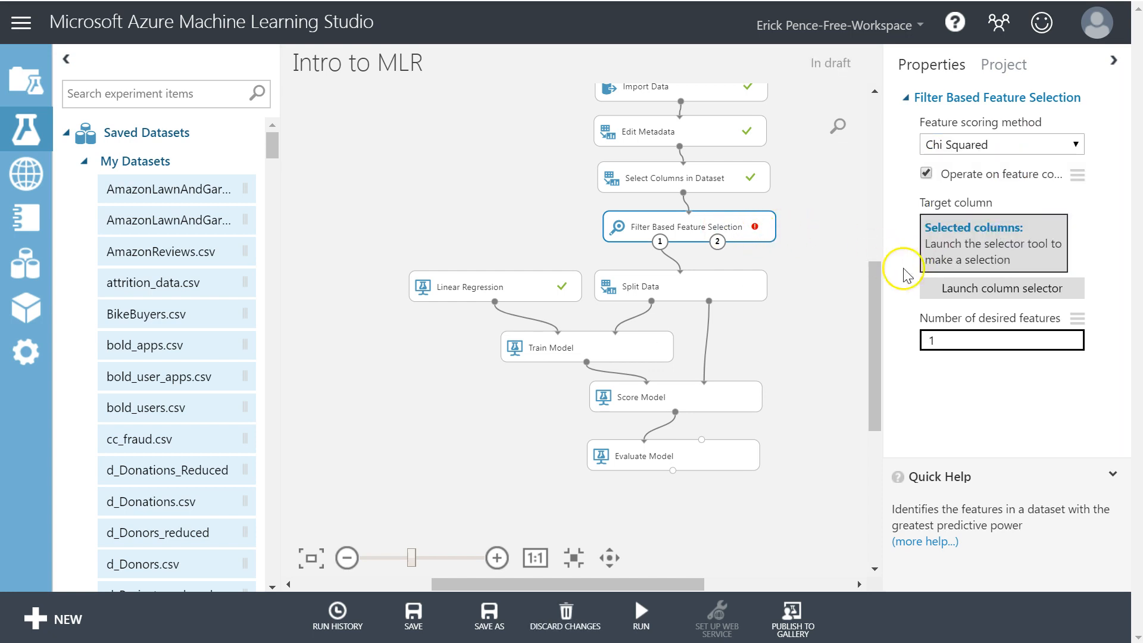
- Set PurchaseBikeNumeric as the target column of the Filter Based Feature Selection module
click(985, 288)
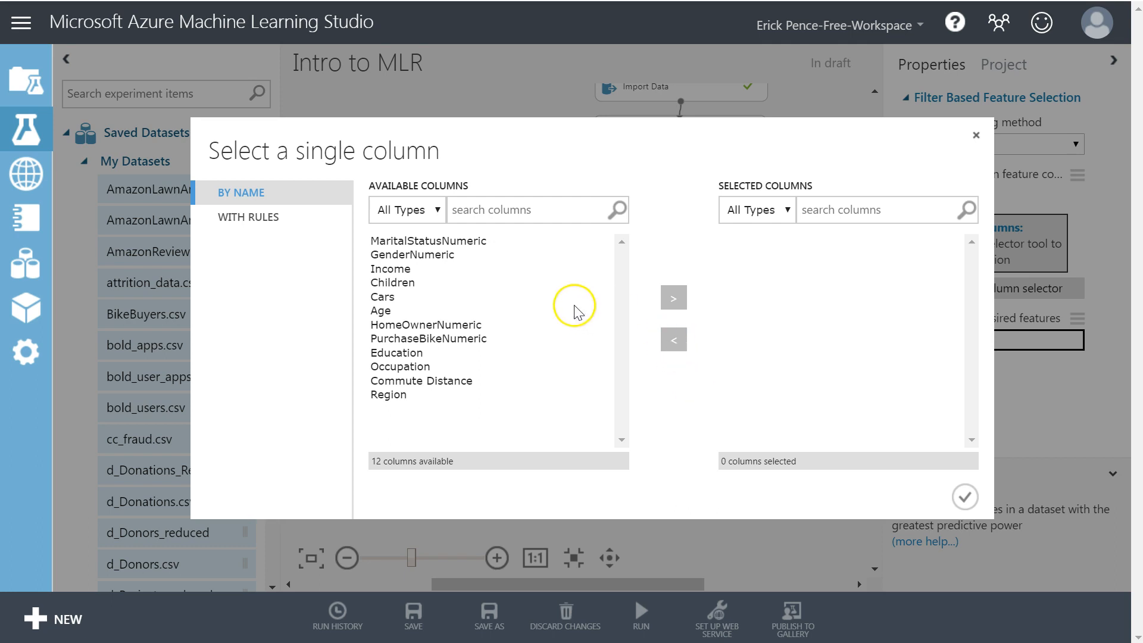
click(415, 340)
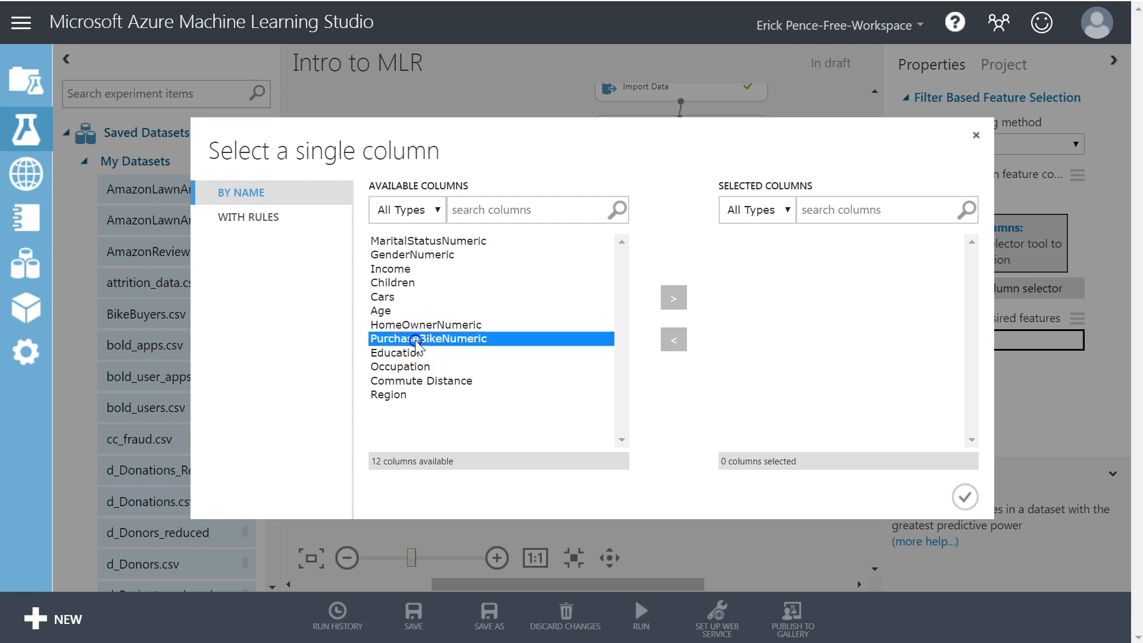
click(673, 298)
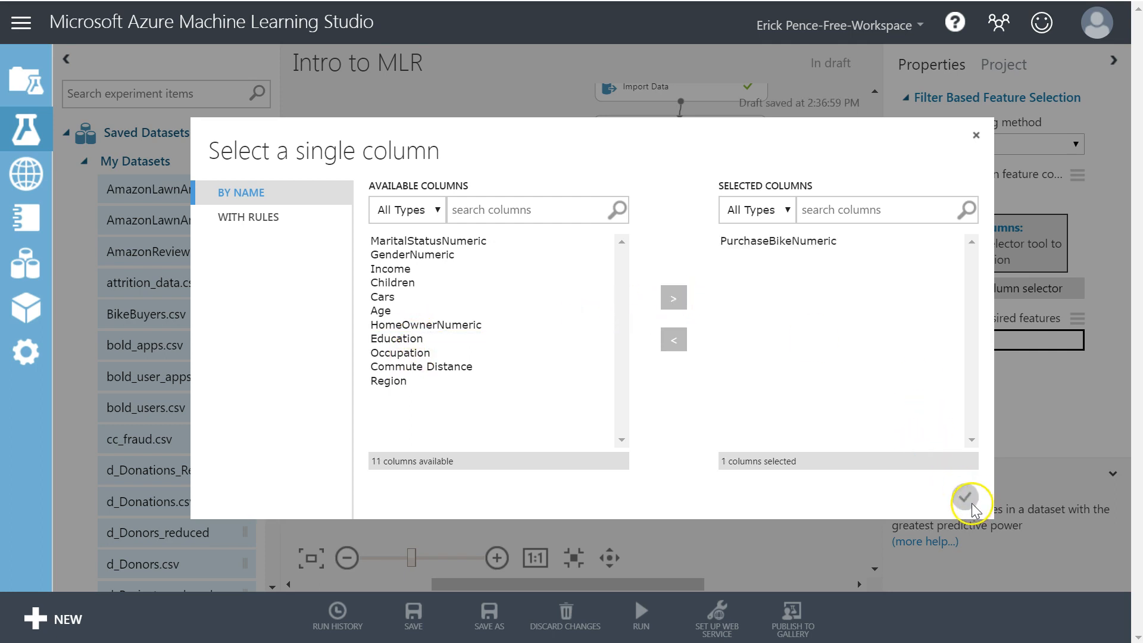
click(972, 507)
- Set the number of desired features to 6 and run only the Filter Based Feature Selection module
click(979, 336)
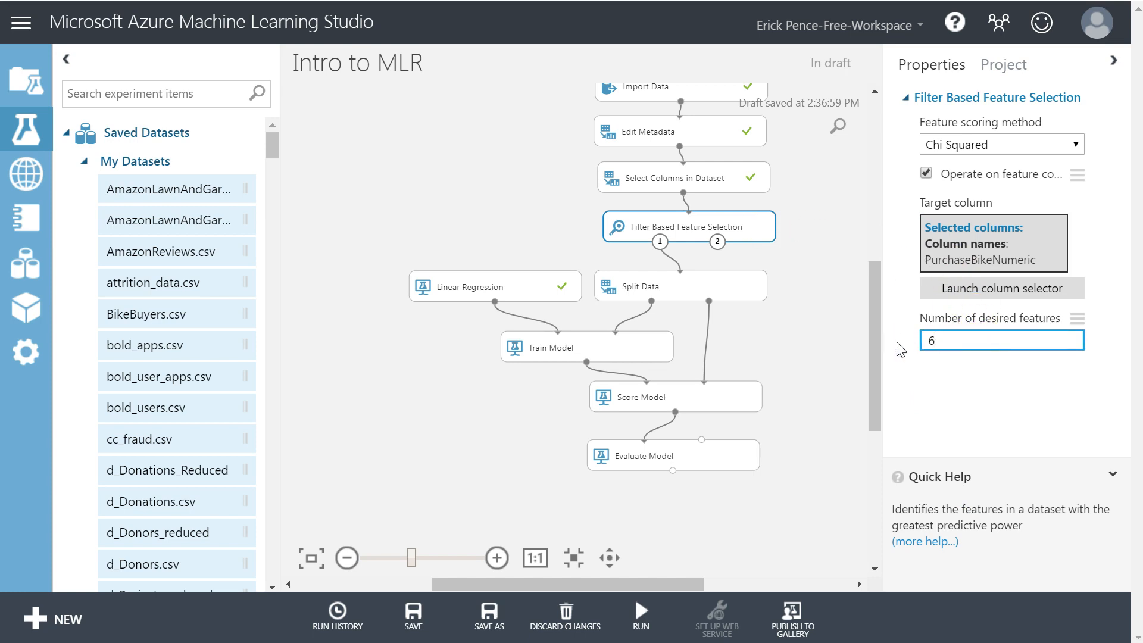
click(685, 229)
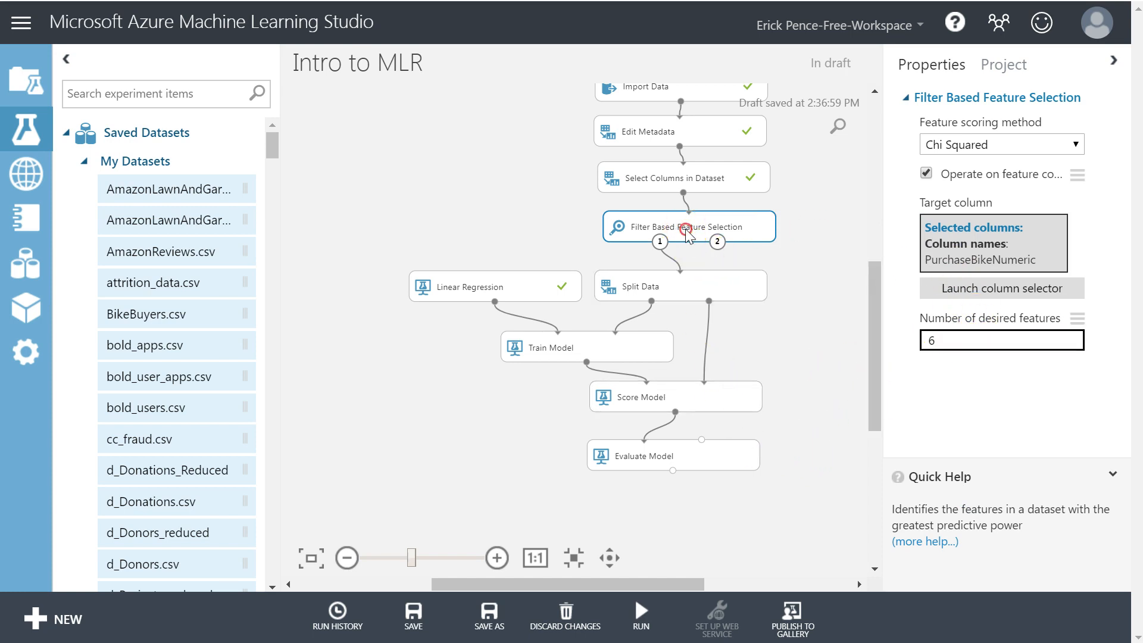
right_click(686, 228)
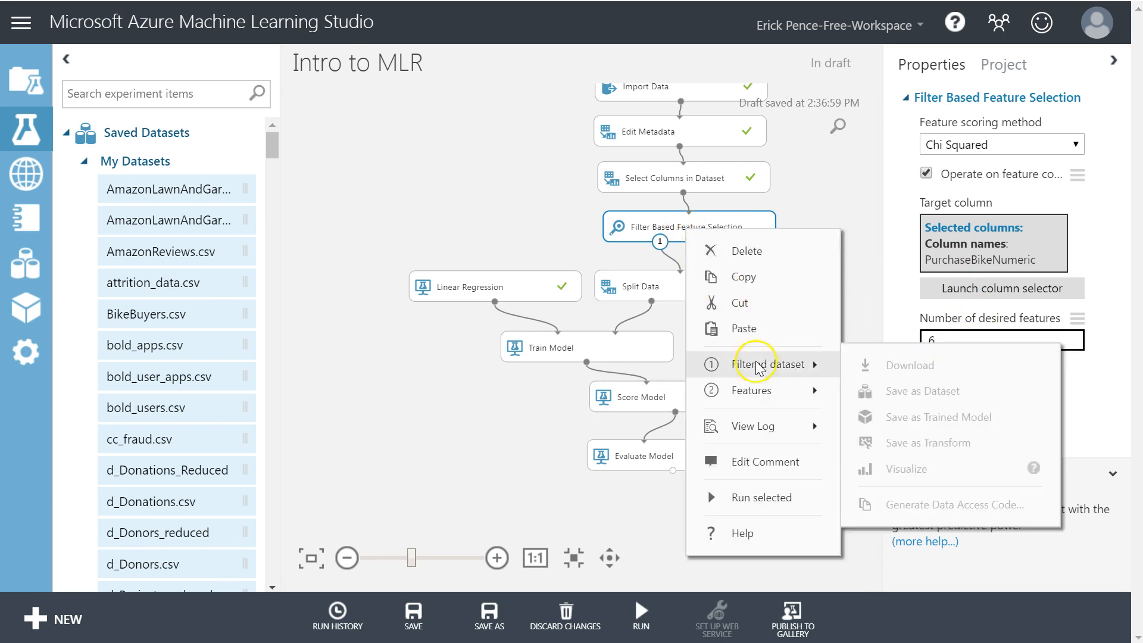
click(762, 499)
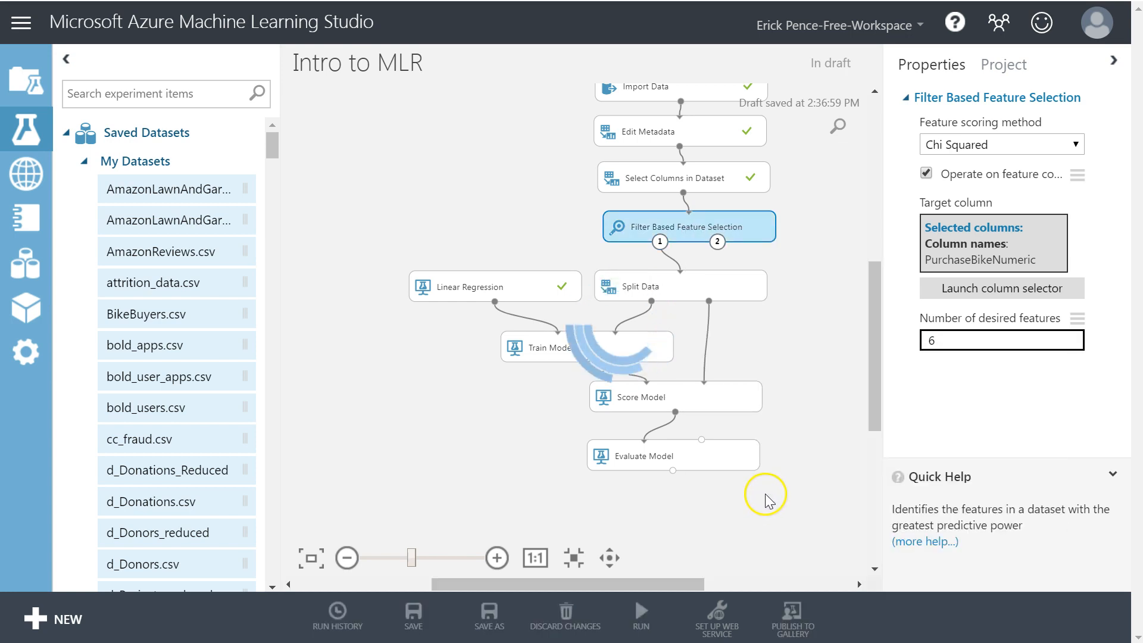
- Visualize the Features output of Filter Based Feature Selection and copy its table from PurchaseBikeNumeric through GenderNumeric
right_click(706, 234)
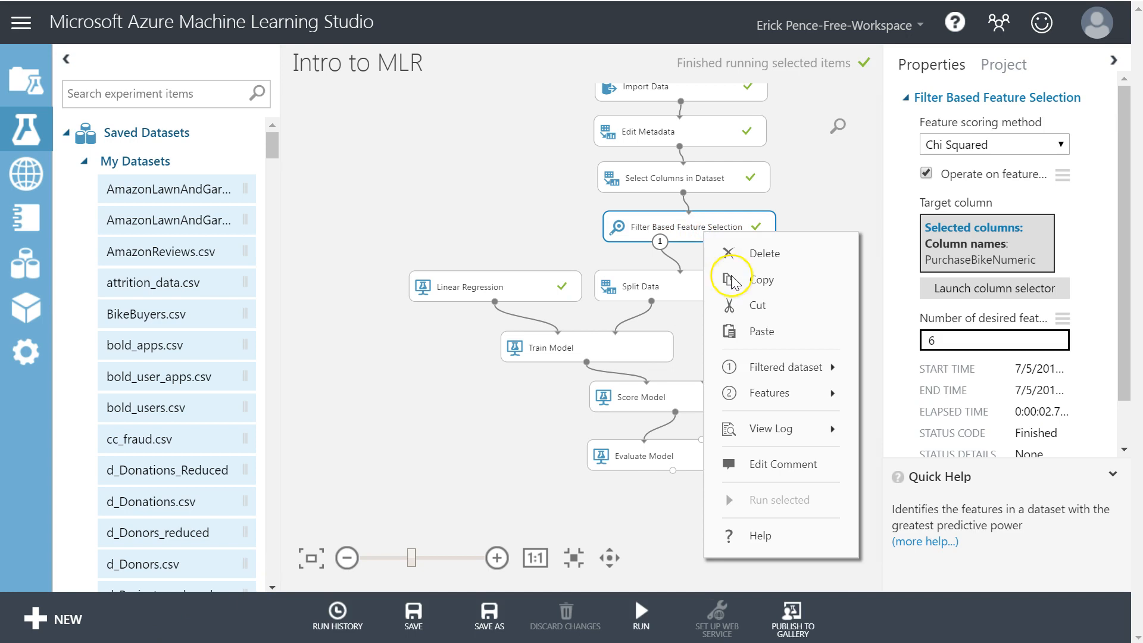
mouse_move(842, 393)
click(936, 497)
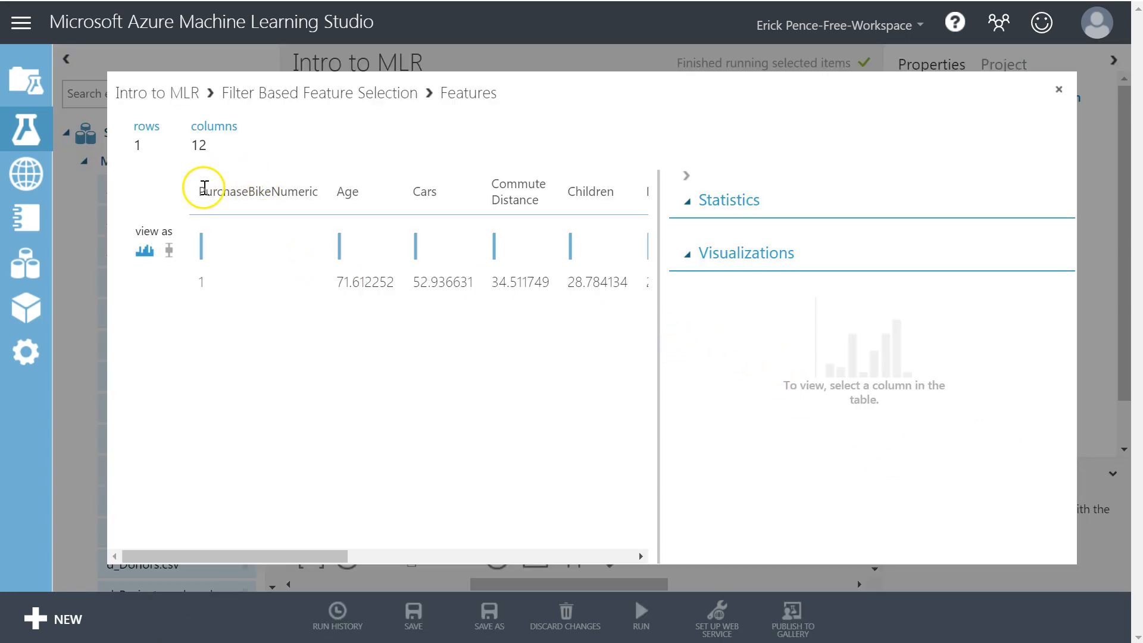
drag(201, 191, 645, 292)
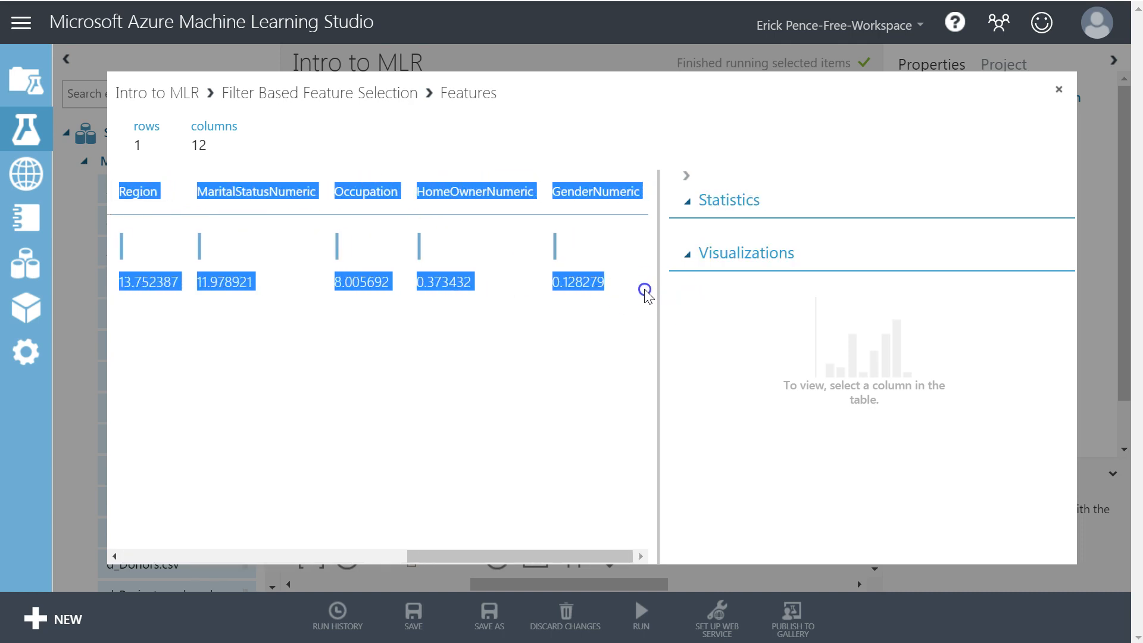
- Switch to Excel and paste the copied Chi Squared feature table at cell C32 of the Charts sheet, below the Mutual Information chart
key(alt+Tab)
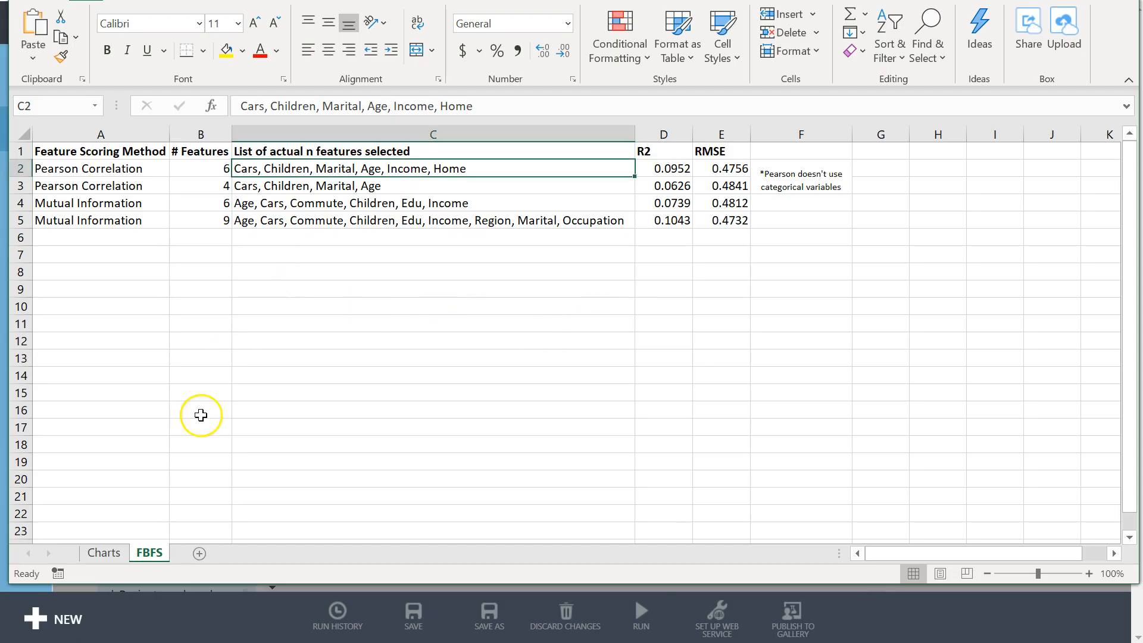
click(100, 553)
scroll(178, 357, down, 3)
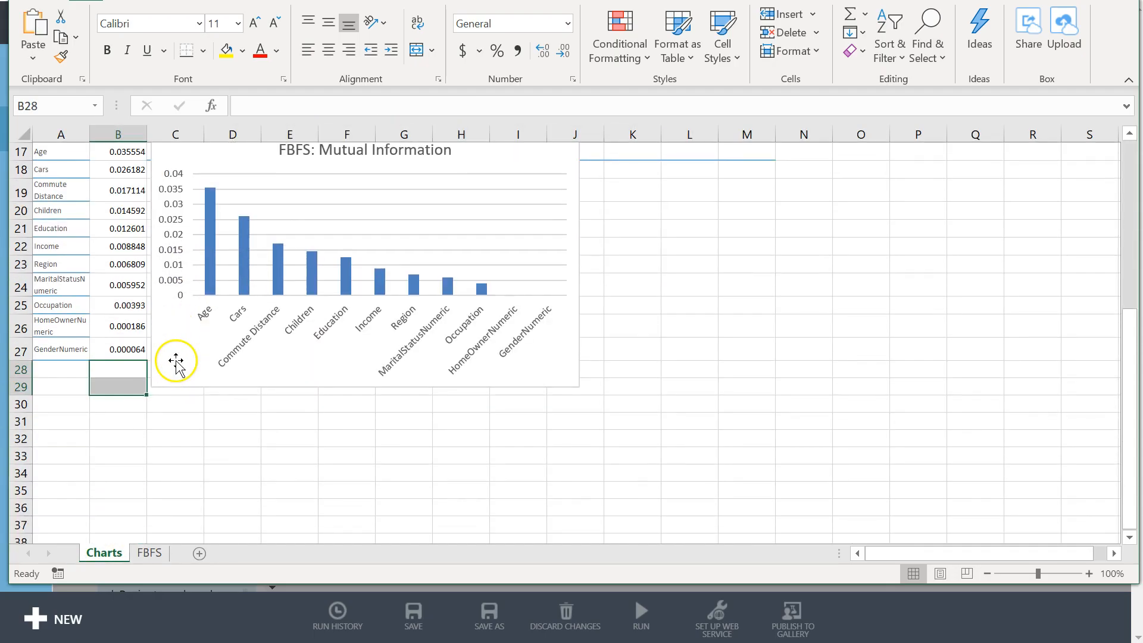
click(73, 437)
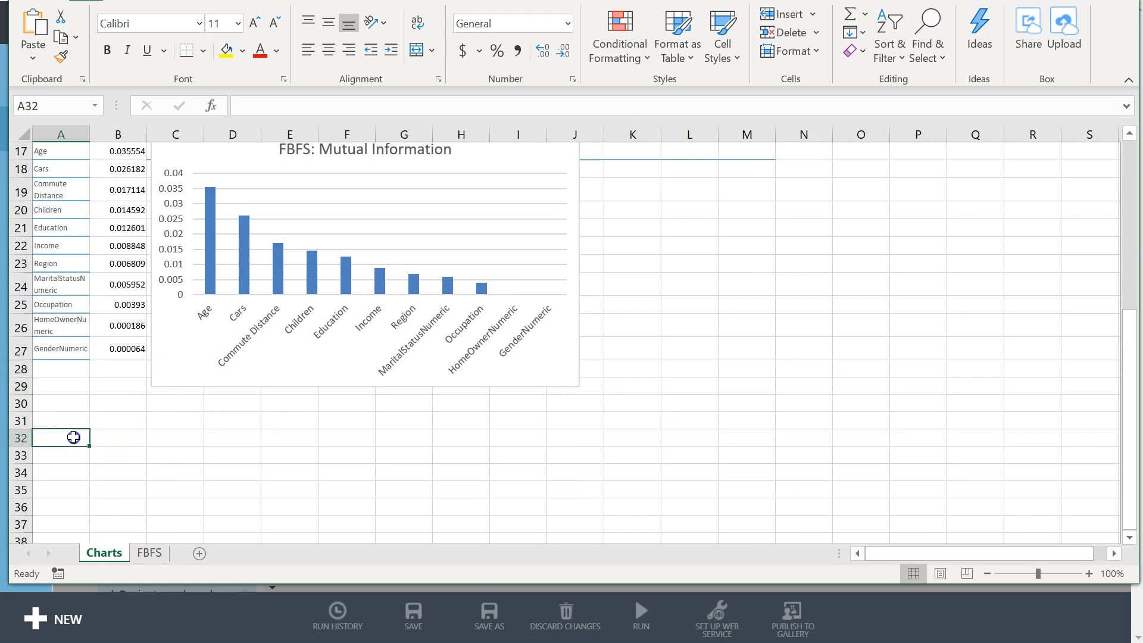
click(170, 438)
click(34, 42)
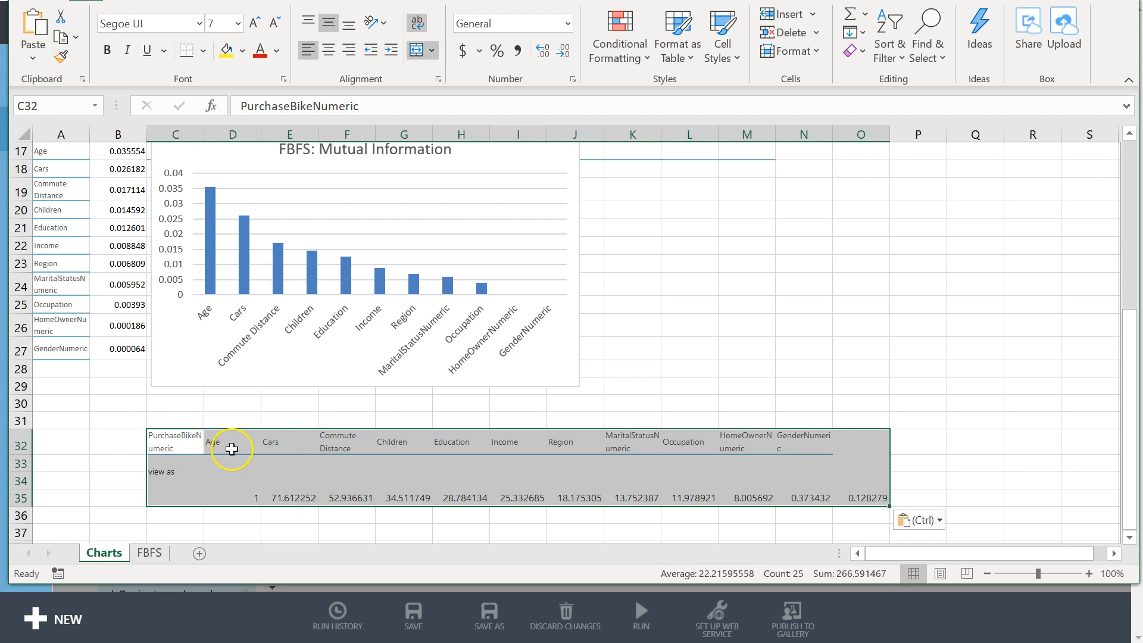
- Move the pasted feature headers Age through GenderNumeric to E32:O32 so each sits above its score
drag(212, 446, 857, 448)
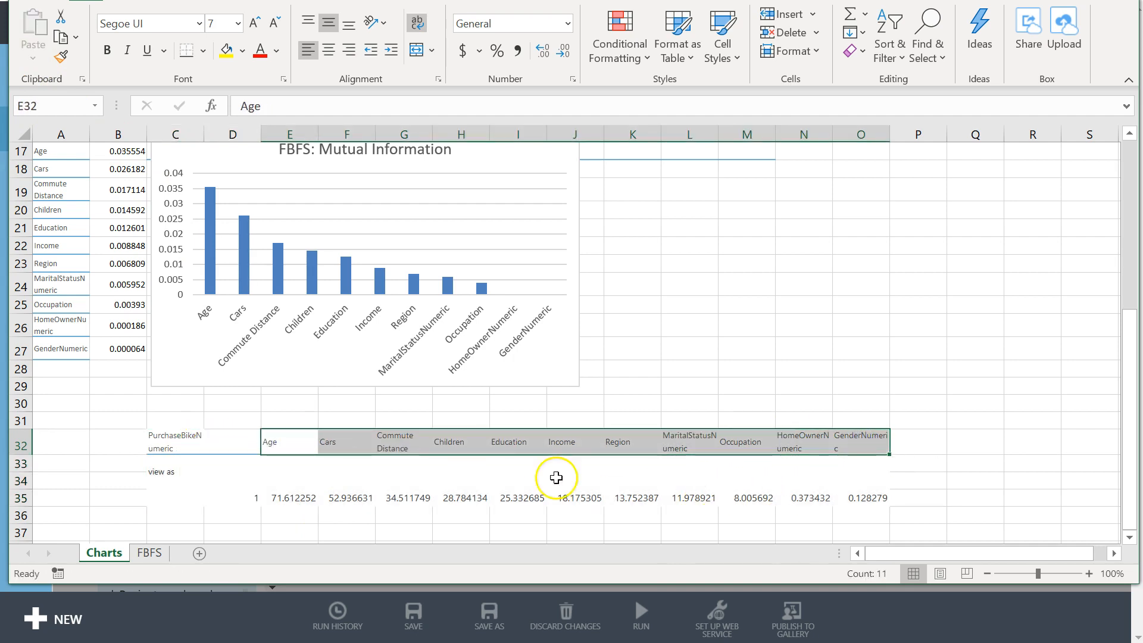
- Copy the Chi Squared feature headers Age through GenderNumeric from E32:O32 and paste them transposed into column A starting at A32
key(ctrl+c)
click(62, 444)
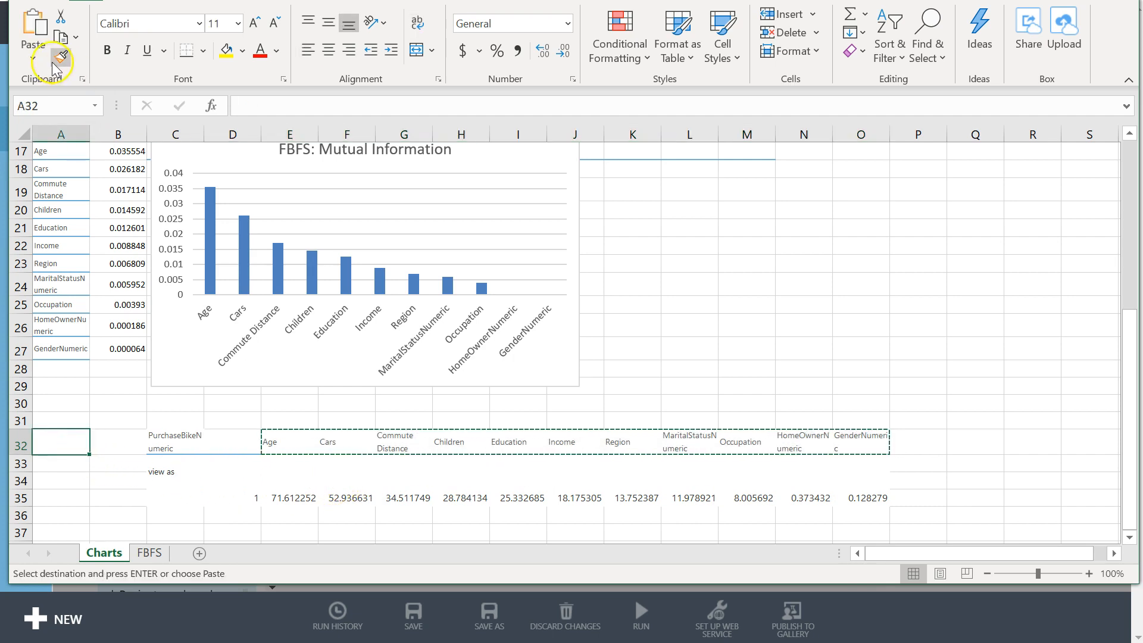
click(33, 58)
click(88, 124)
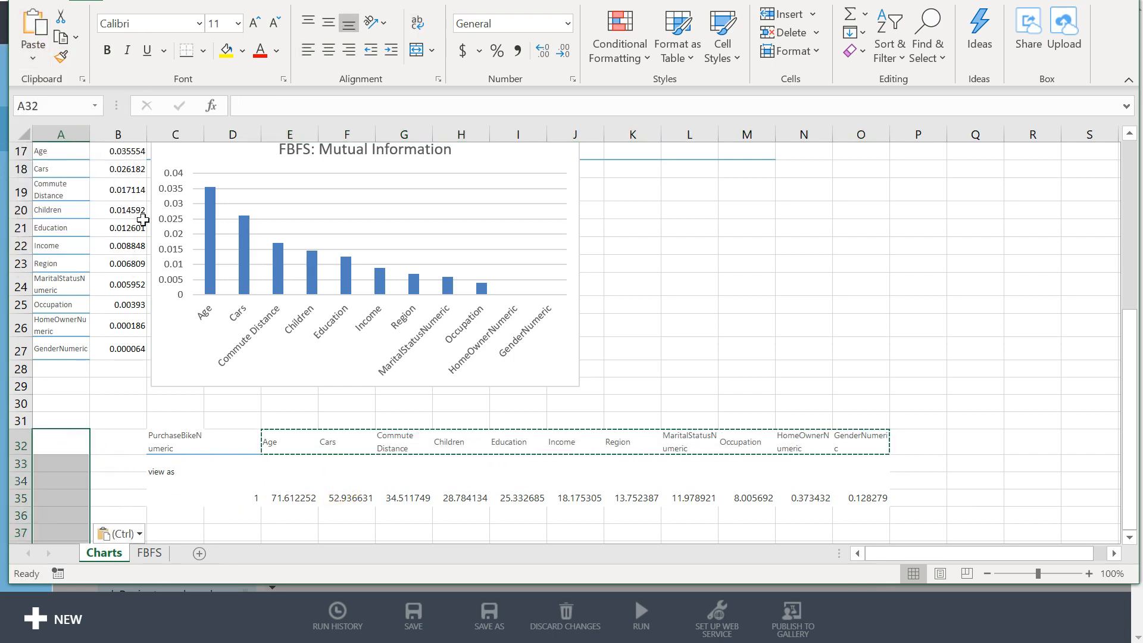
- Copy the feature scores in E35:O35 and paste them transposed into column B starting at B32, beside the feature names
drag(290, 505, 883, 512)
key(ctrl+c)
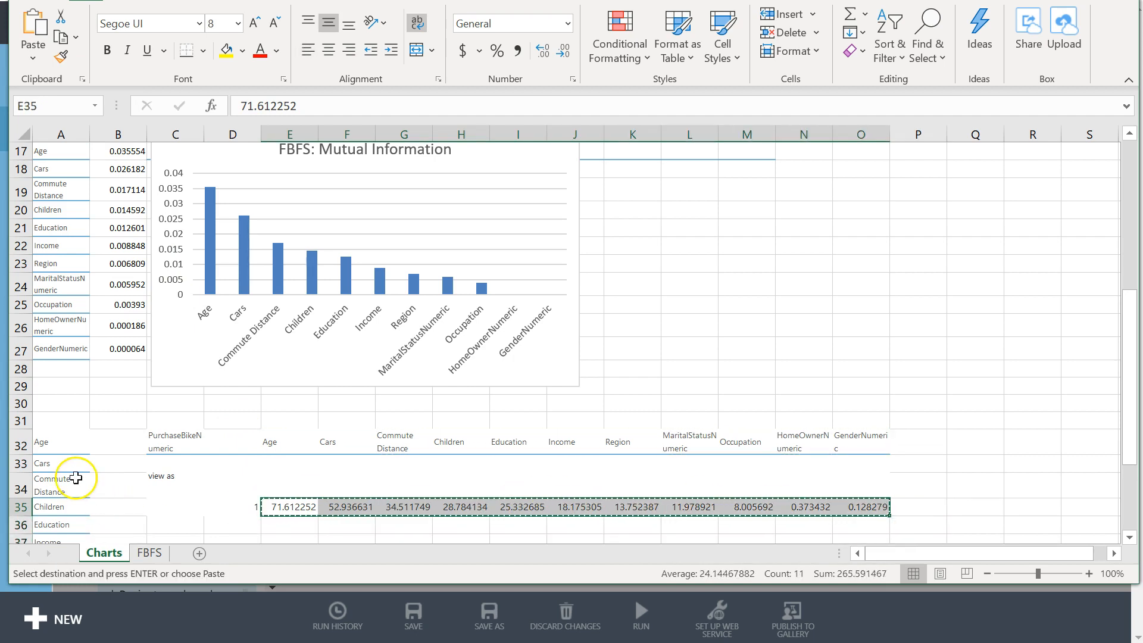
click(127, 444)
click(33, 57)
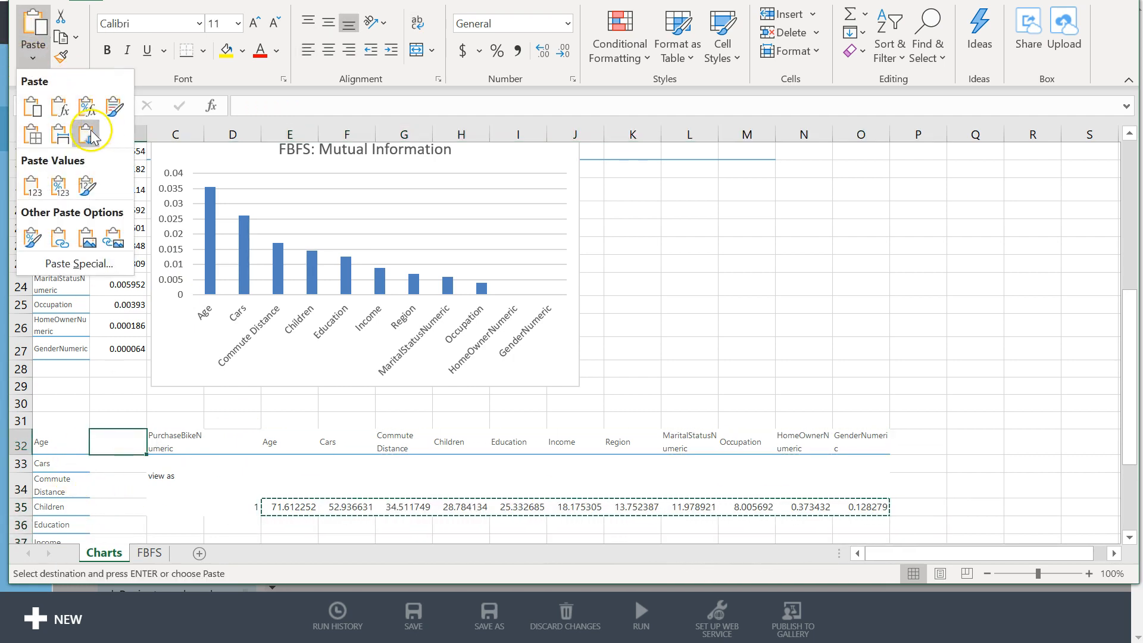
click(88, 124)
- Clear all contents and formatting from the original horizontal Chi Squared table in C32:O35
drag(163, 439, 860, 509)
click(853, 52)
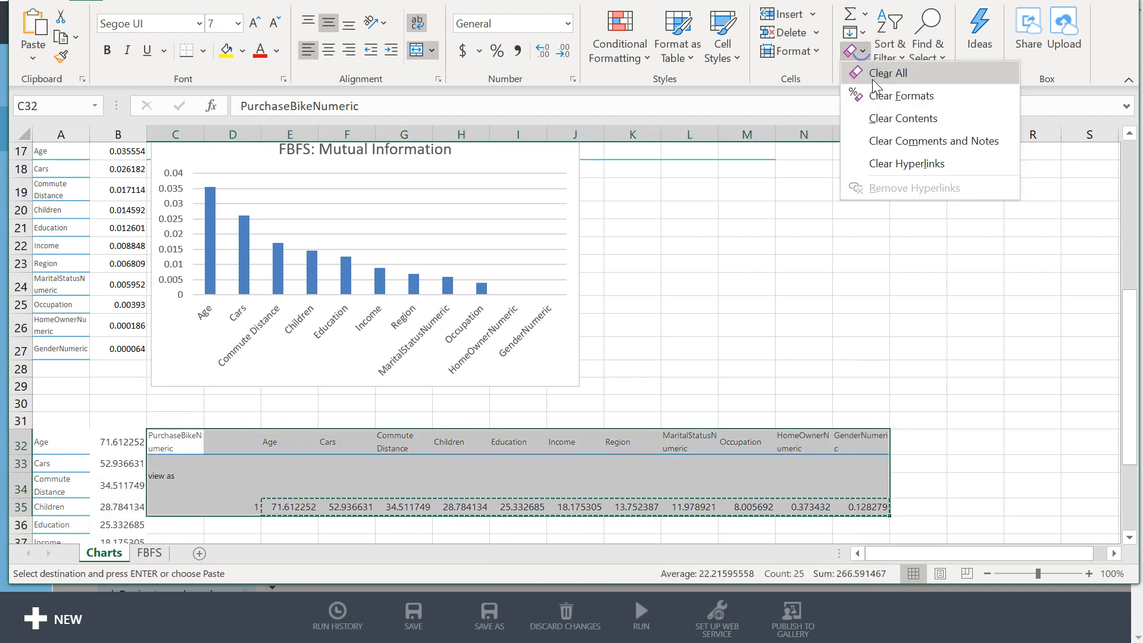
click(870, 80)
click(334, 480)
- Insert a 2-D clustered column chart of A32:B42 and place it beside the table, below the Mutual Information chart
scroll(299, 470, down, 3)
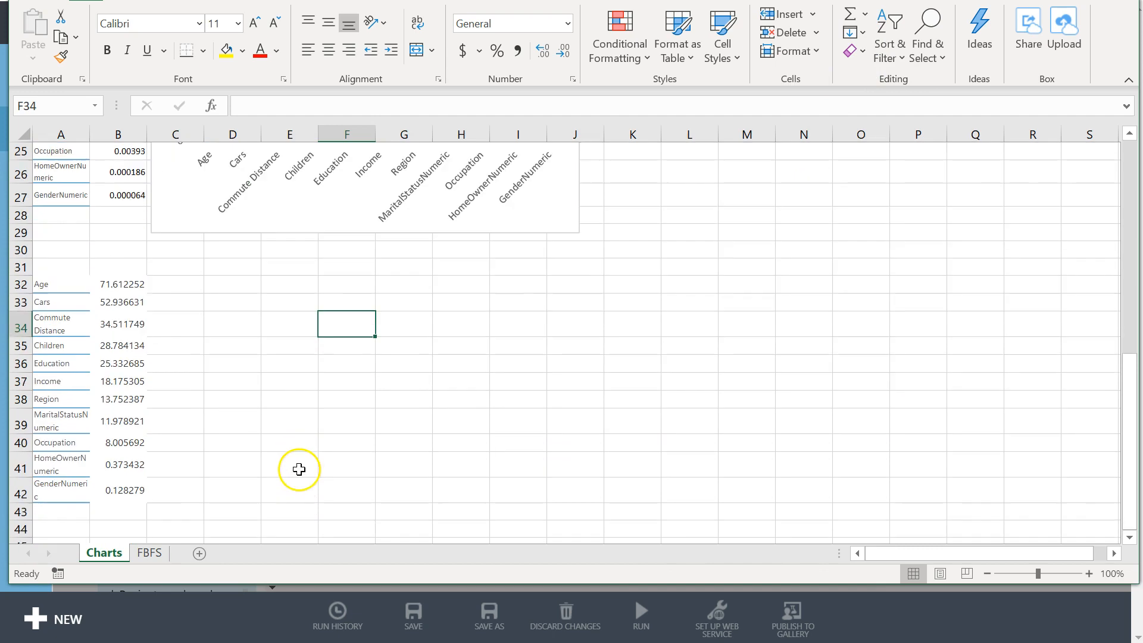
drag(52, 290, 122, 488)
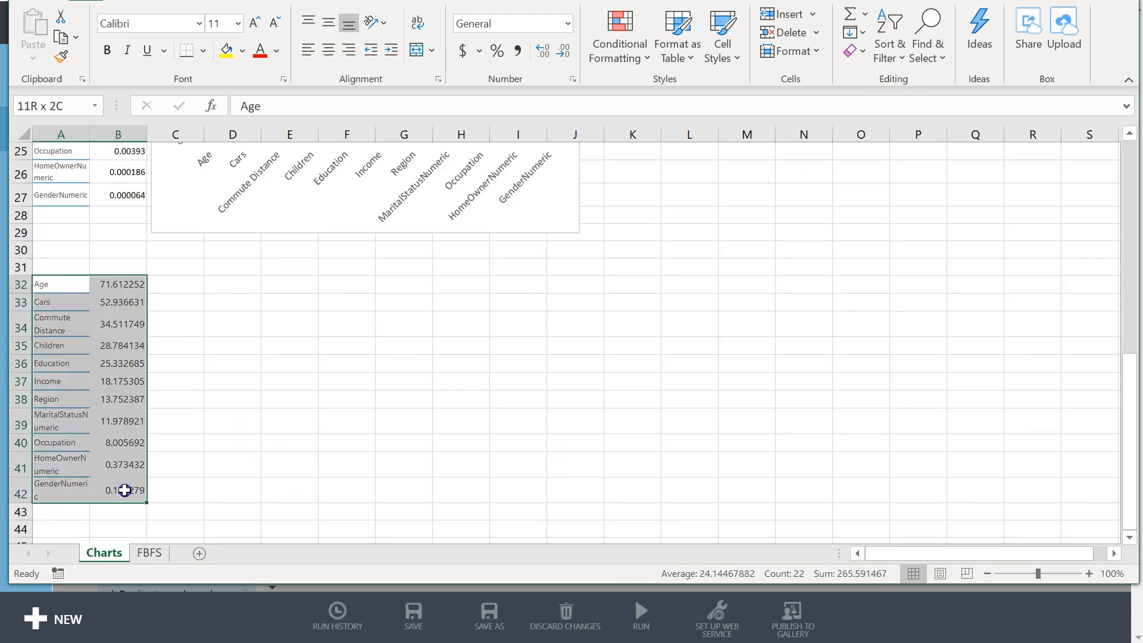
click(92, 1)
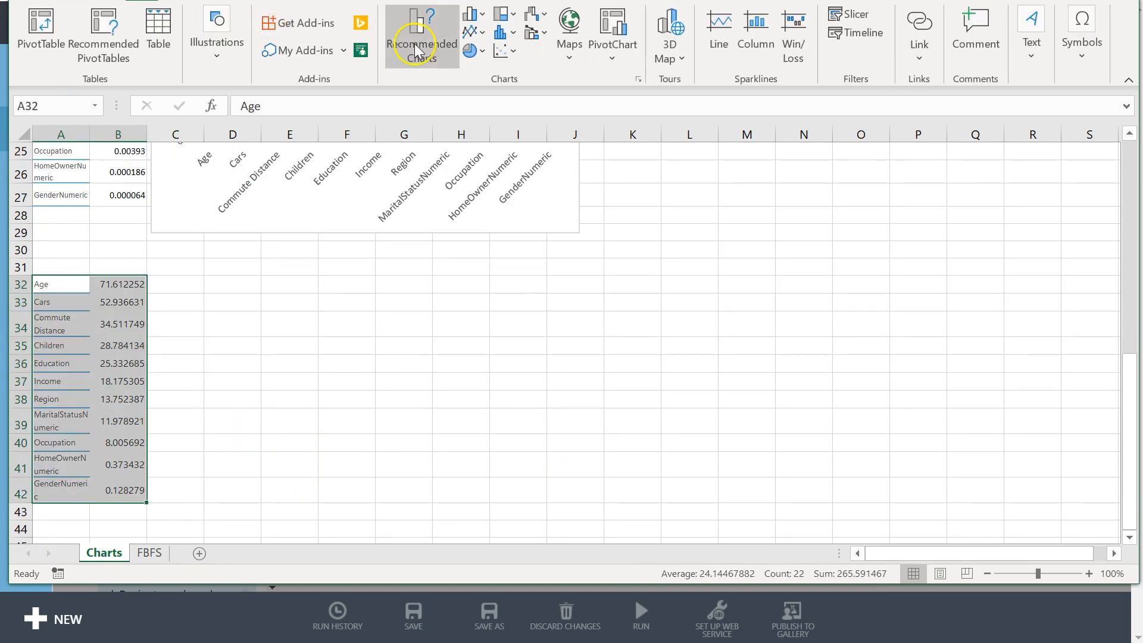
click(473, 13)
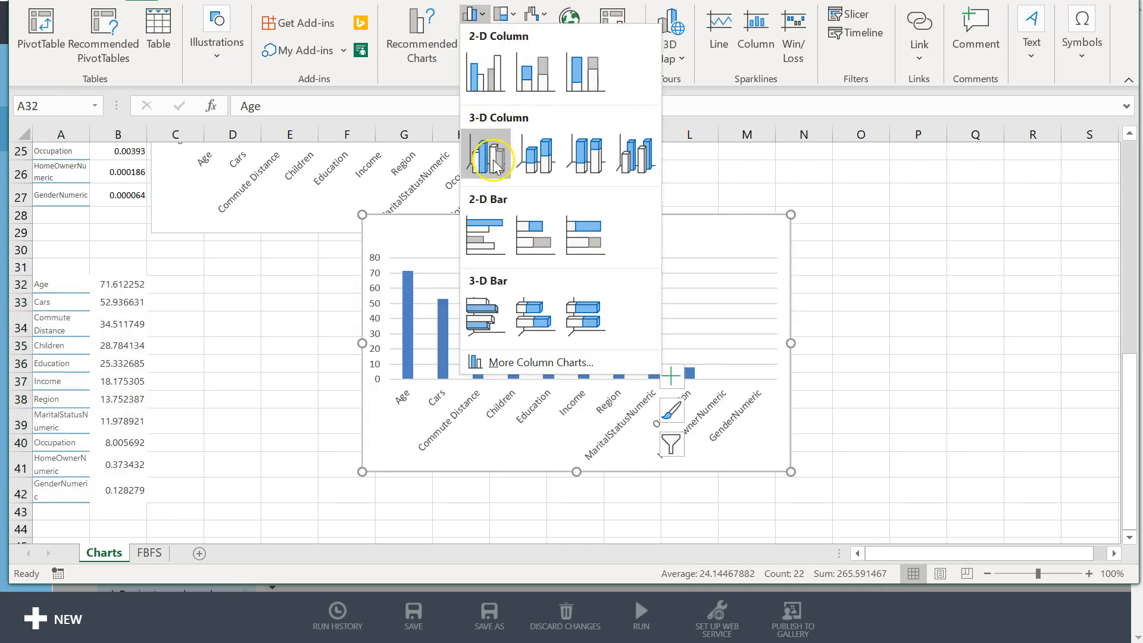
click(498, 81)
drag(497, 215, 289, 268)
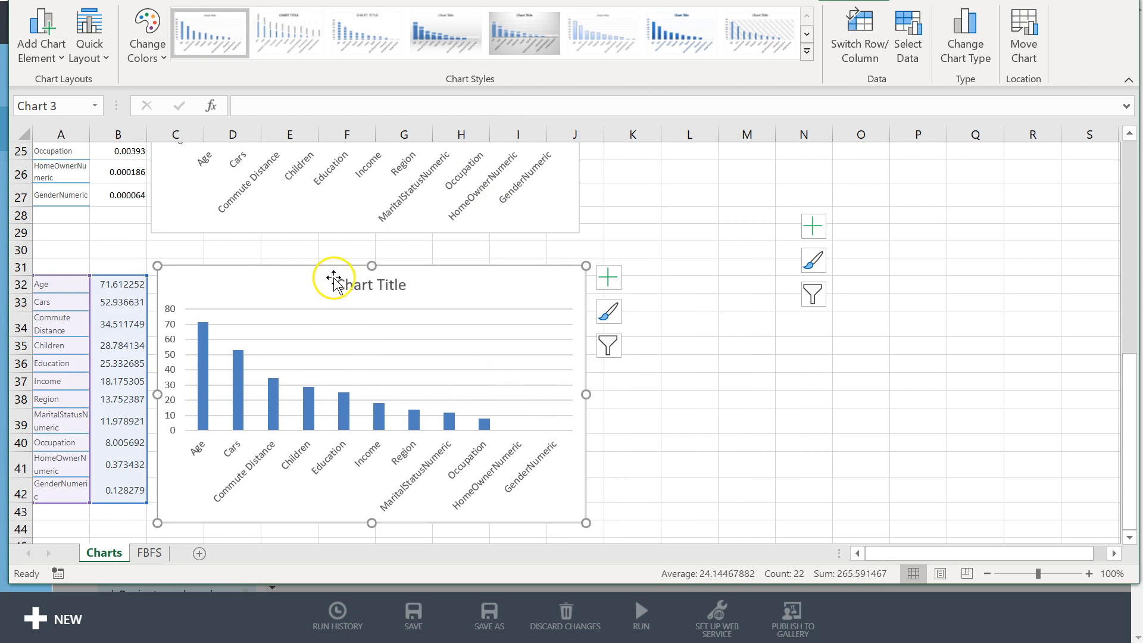
- Set the new chart's title to "FBFS: Chi-Squared"
triple_click(375, 284)
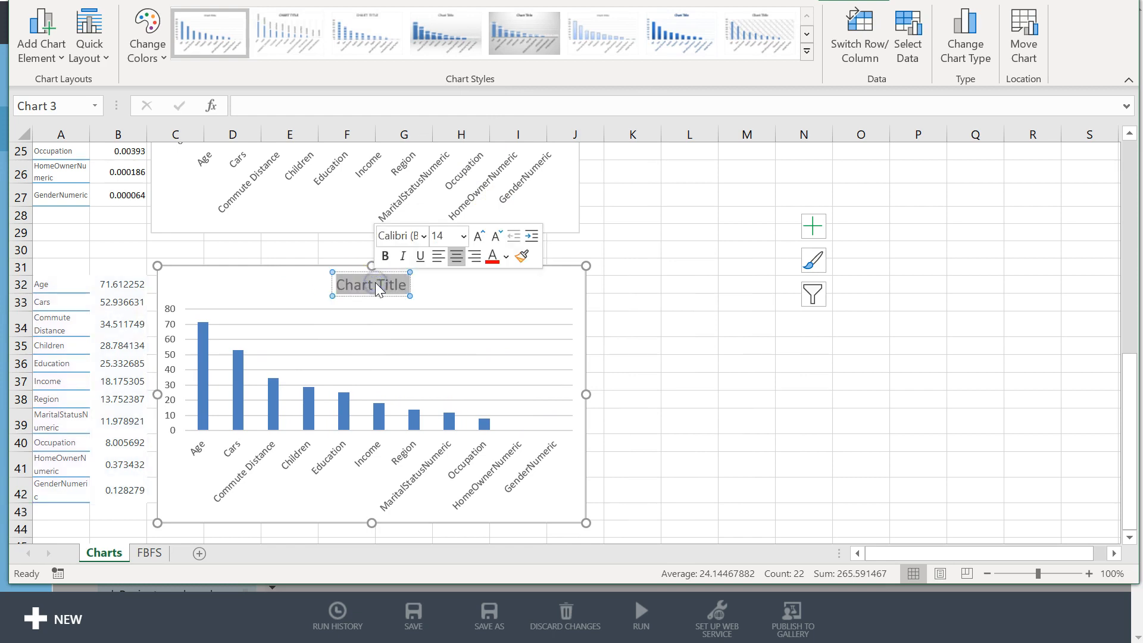
text(FBFS)
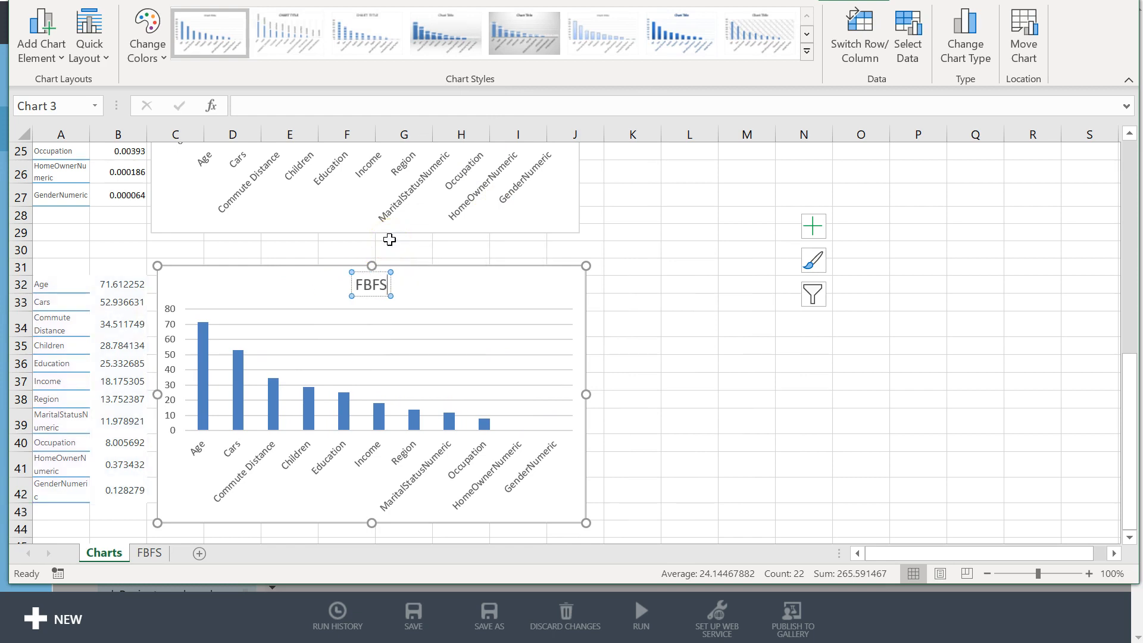
text(: Chi-Squ)
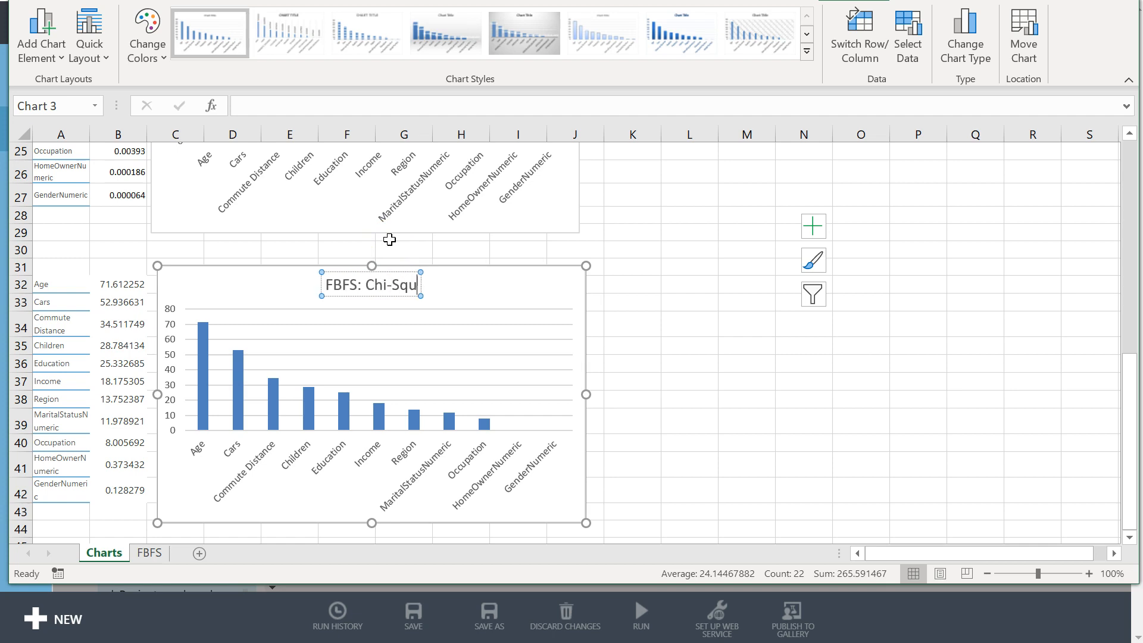
text(are)
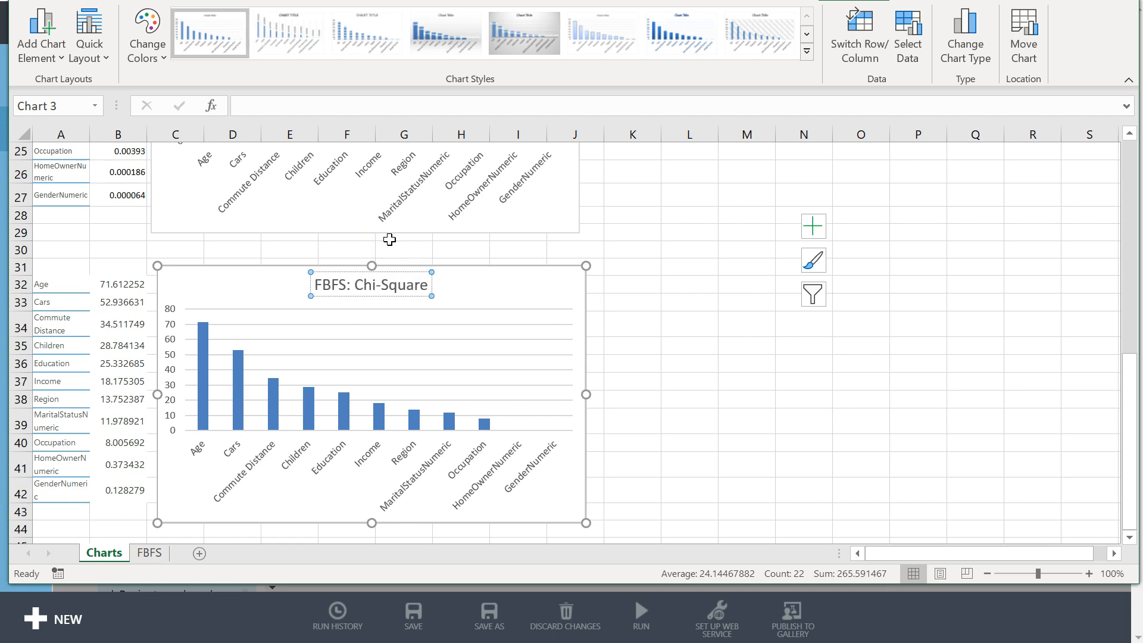
text(d)
click(665, 351)
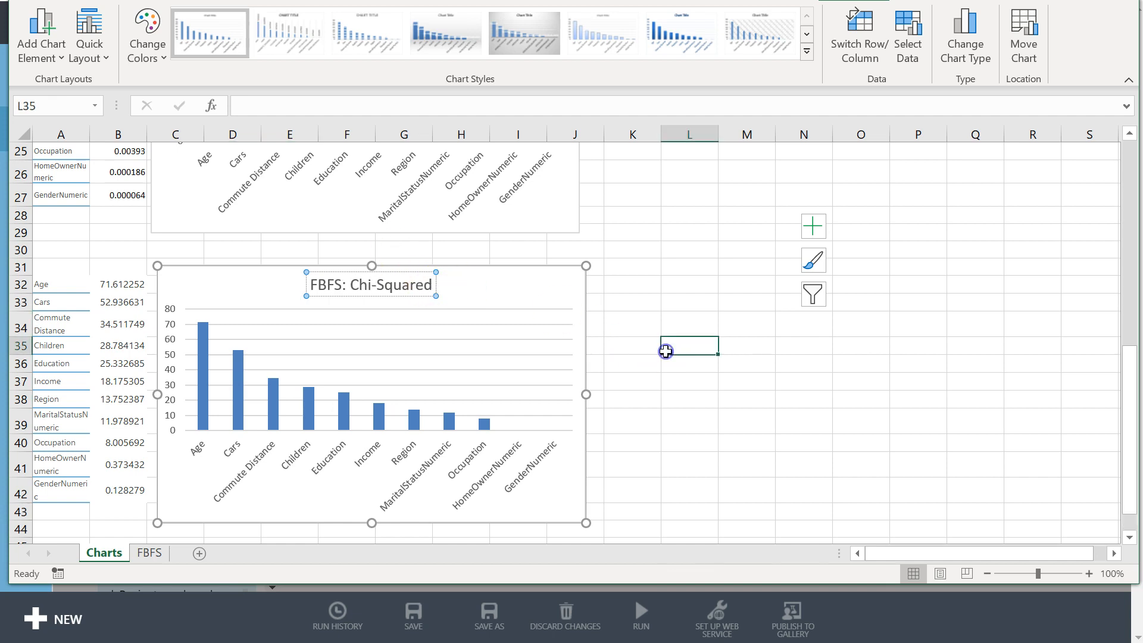
- Compare the feature rankings in the Chi-Squared chart with those in the Mutual Information and Pearson Correlation charts
click(205, 342)
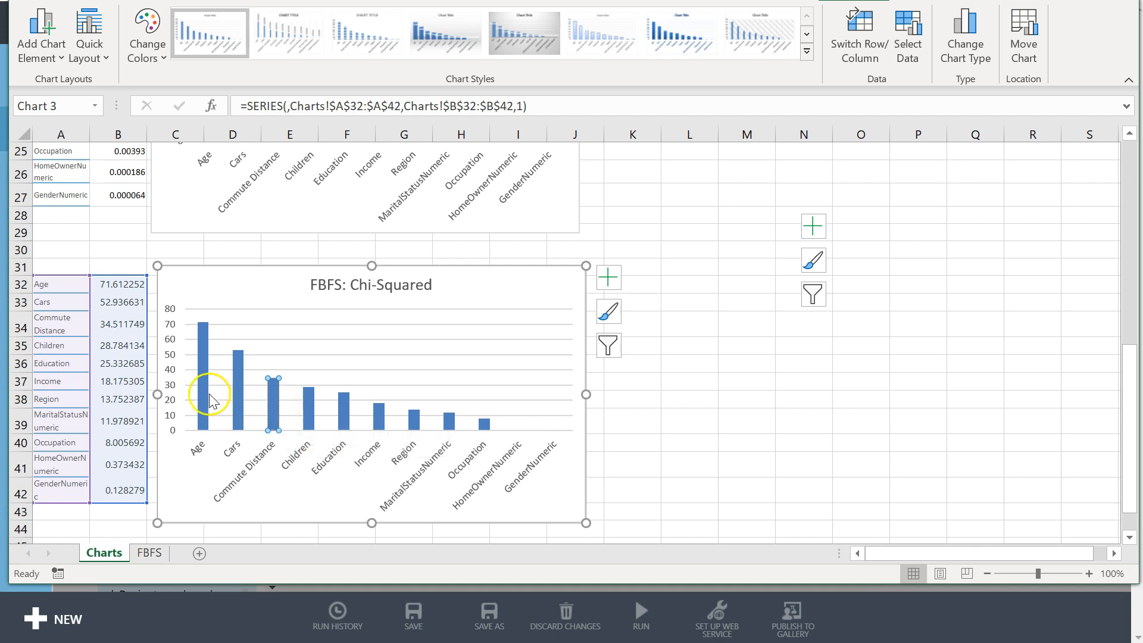
click(862, 418)
drag(1131, 411, 1111, 240)
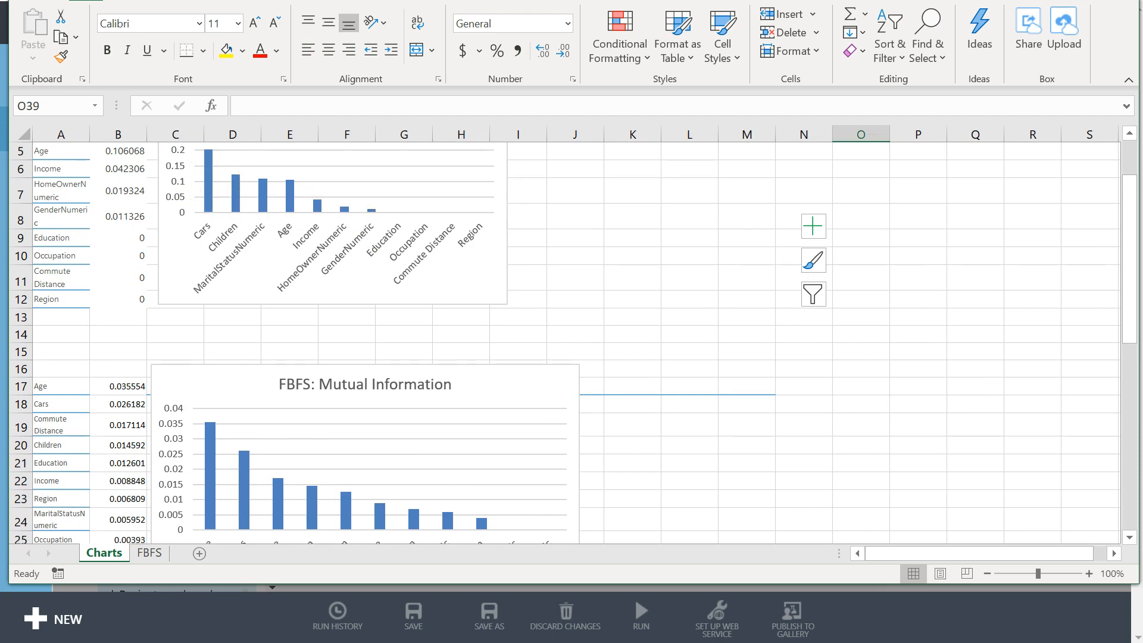
drag(1130, 302, 1072, 480)
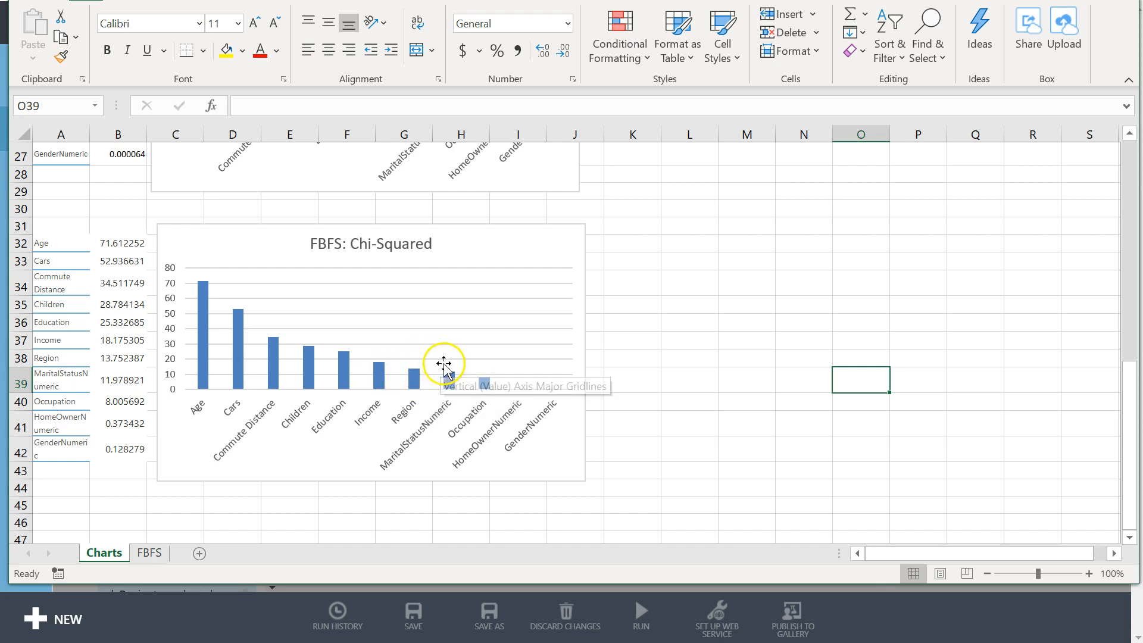
scroll(548, 365, up, 3)
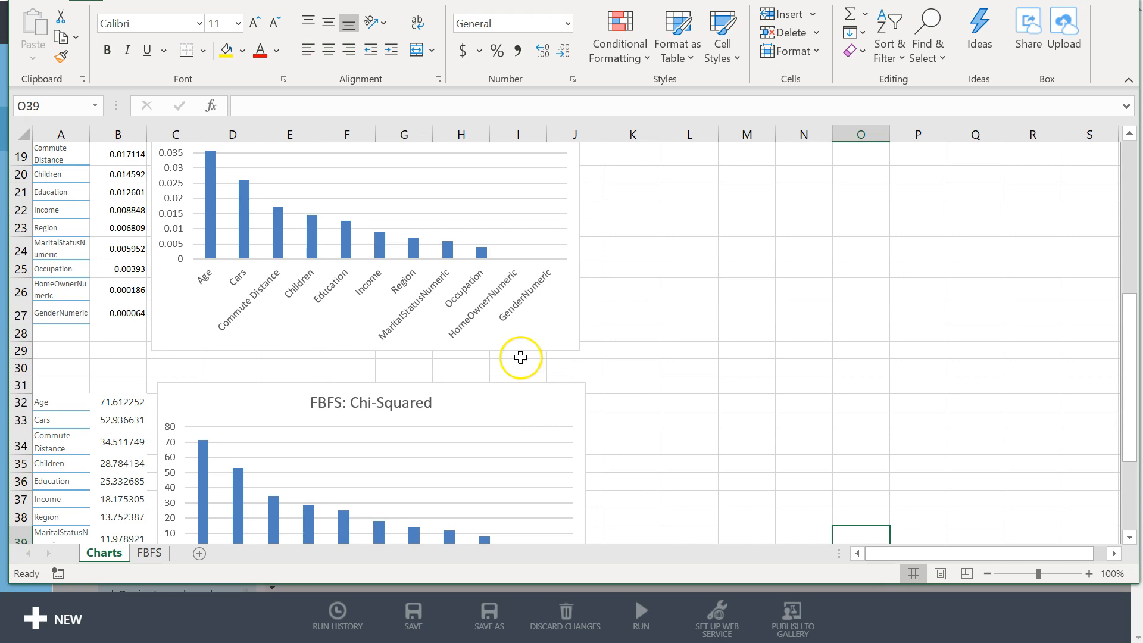
scroll(521, 357, down, 3)
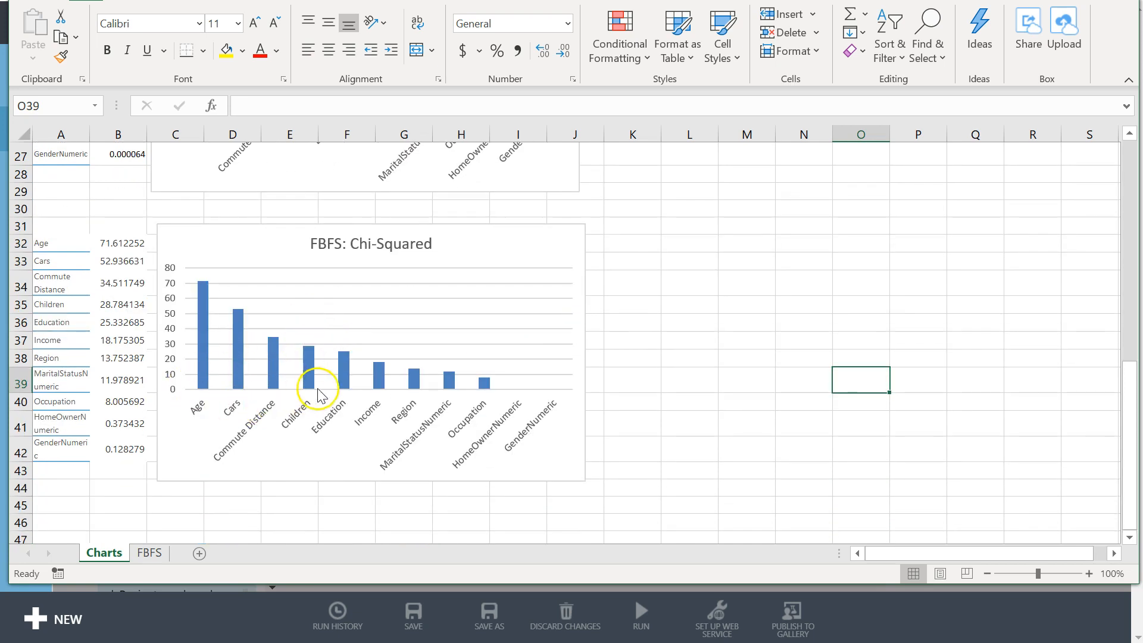
scroll(313, 378, up, 3)
scroll(327, 360, down, 3)
scroll(374, 404, up, 3)
scroll(396, 375, down, 3)
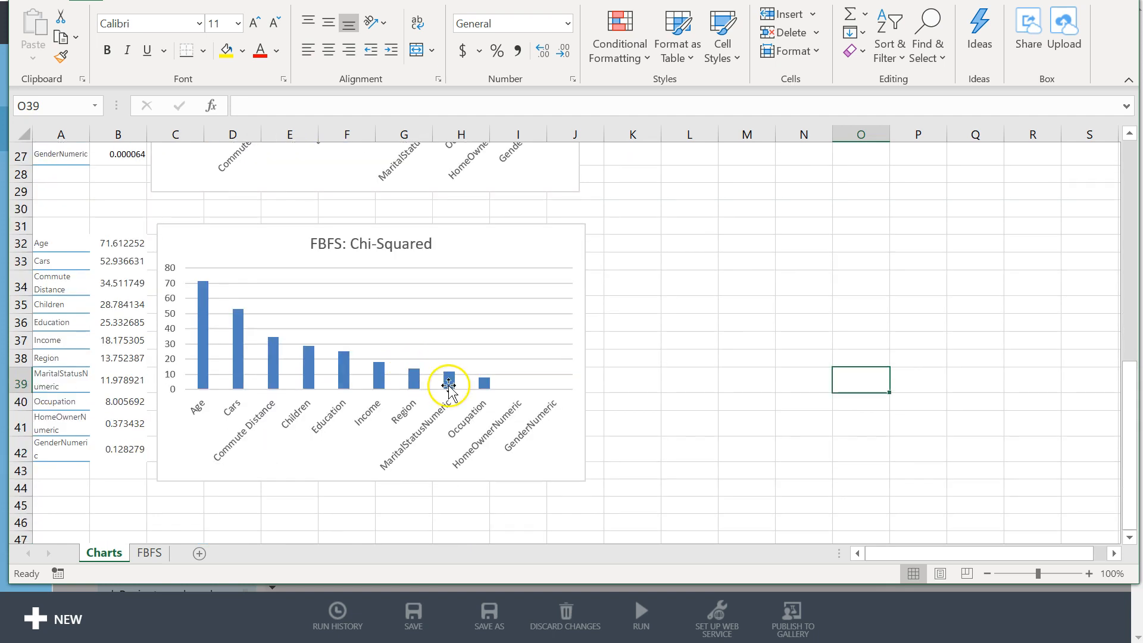
scroll(448, 384, up, 3)
scroll(448, 385, down, 3)
scroll(648, 375, up, 5)
scroll(649, 376, down, 3)
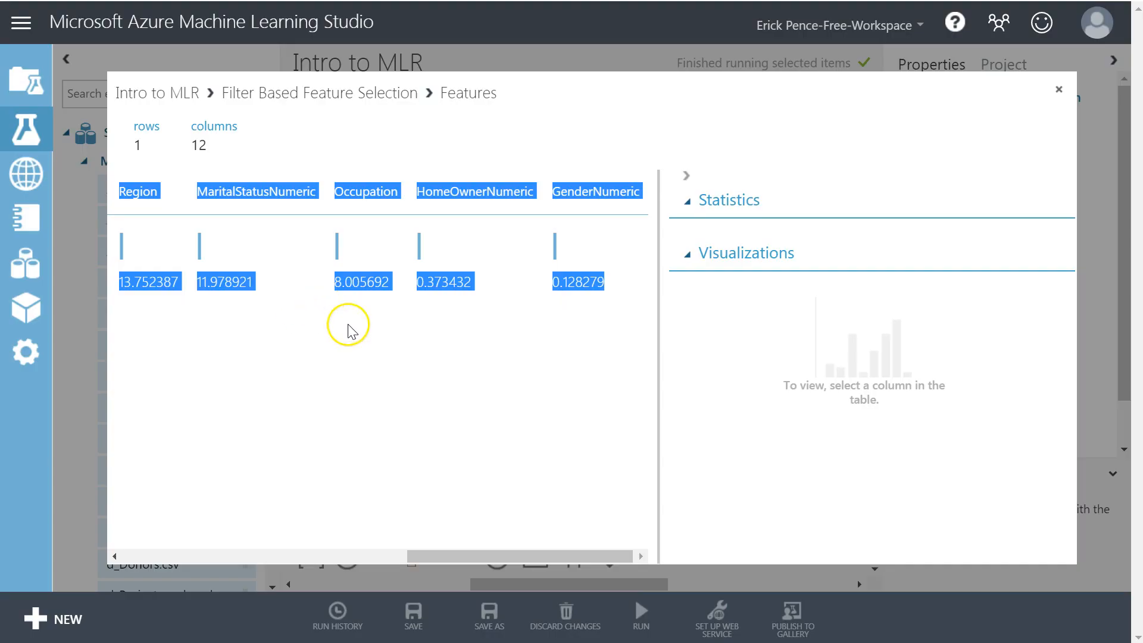
- Close the Features visualization in Azure ML Studio and return to the FBFS sheet in Excel
click(1057, 92)
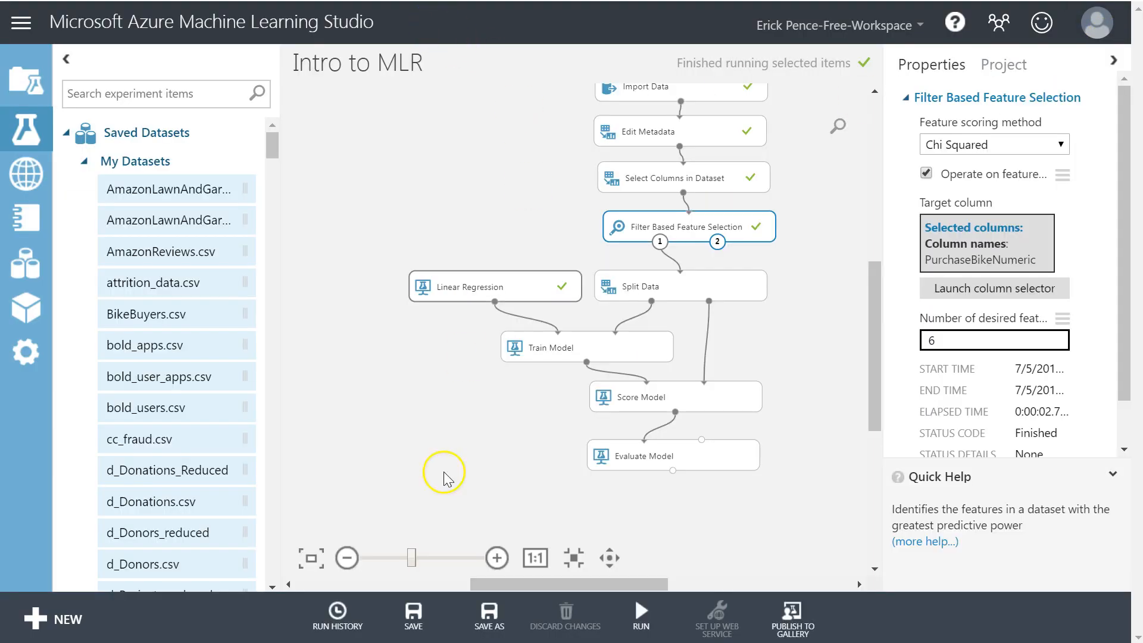
key(alt+Tab)
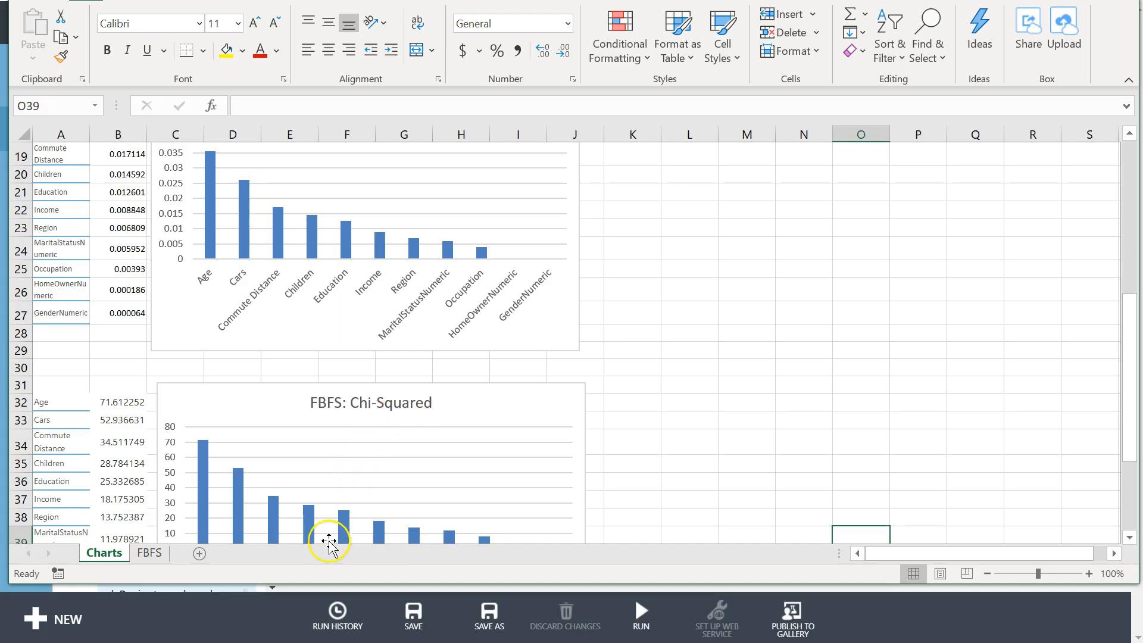
click(156, 556)
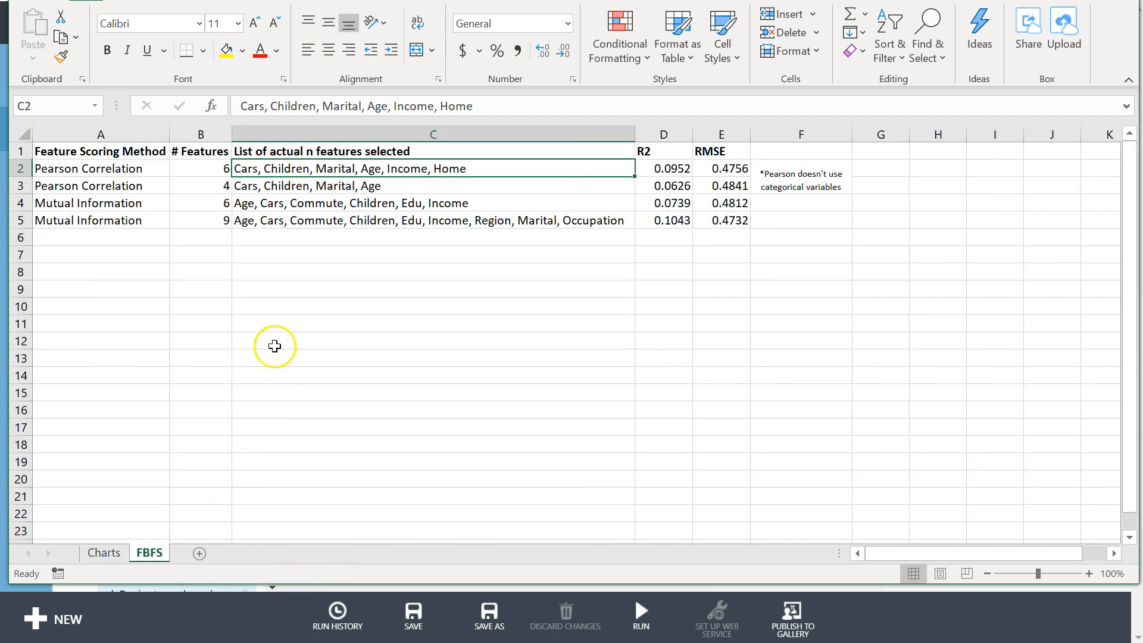
- Enter "Chi-squared" as the feature scoring method in A6 and copy it to A7
click(120, 238)
text(C)
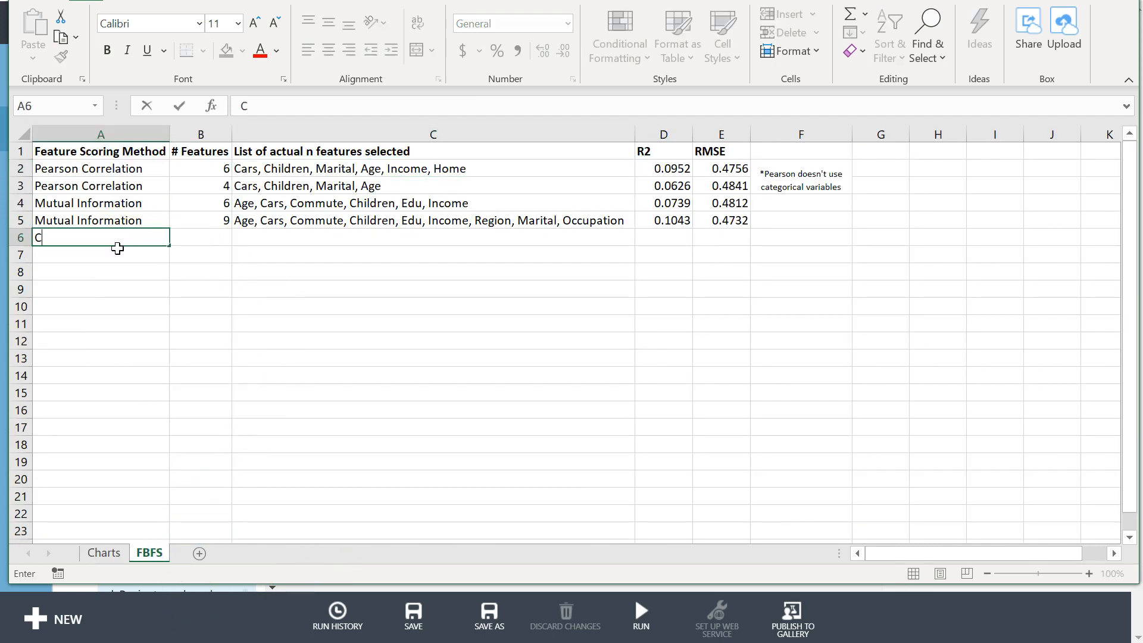
text(hi-squared)
key(Return)
key(Up)
key(ctrl+c)
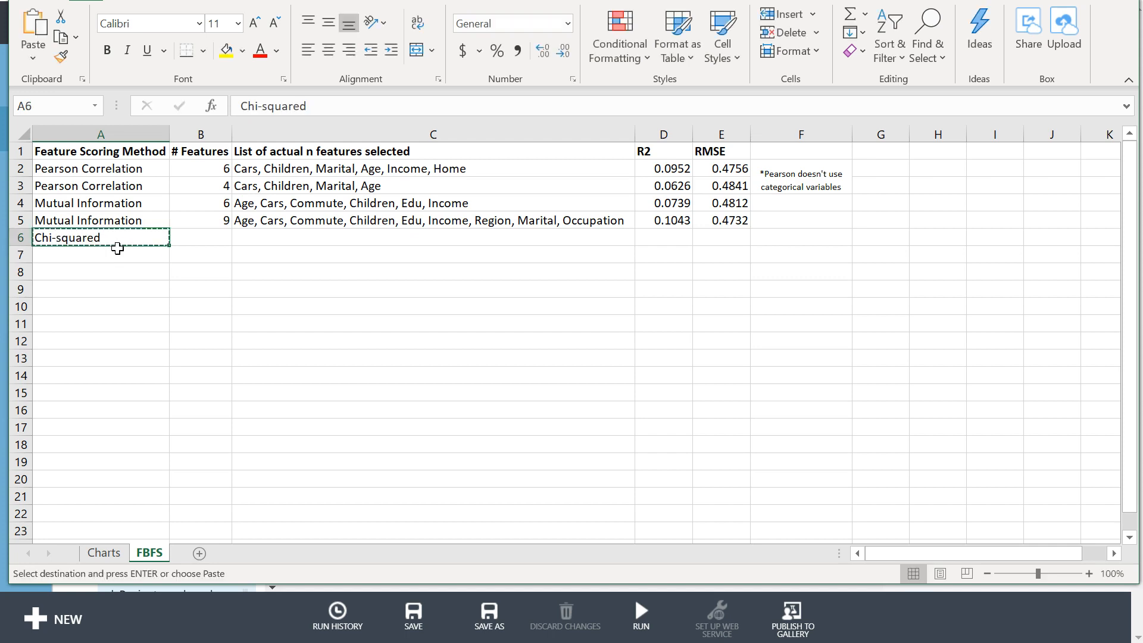
key(Down)
key(ctrl+v)
key(Right)
- Enter 6 and 9 as the number of features for the two Chi-squared rows in B6 and B7
key(Up)
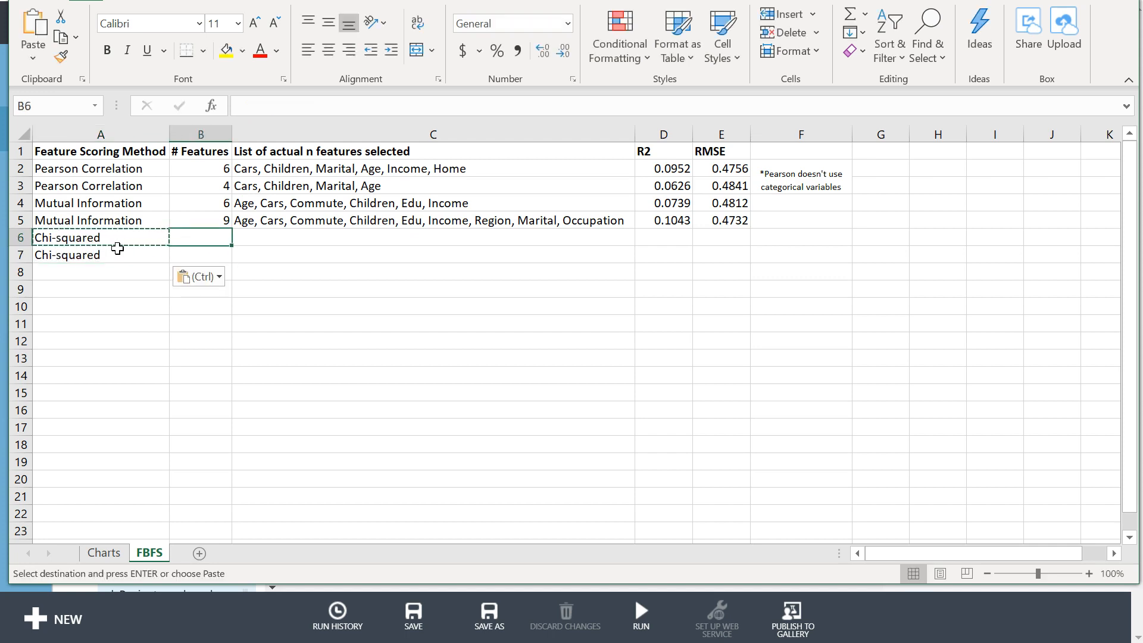
text(6)
key(Return)
text(9)
- Copy the feature lists, R2 and RMSE of the two Mutual Information rows (C4:E5) into the Chi-squared rows at C6:E7
key(Right)
key(Up)
key(Up)
key(Up)
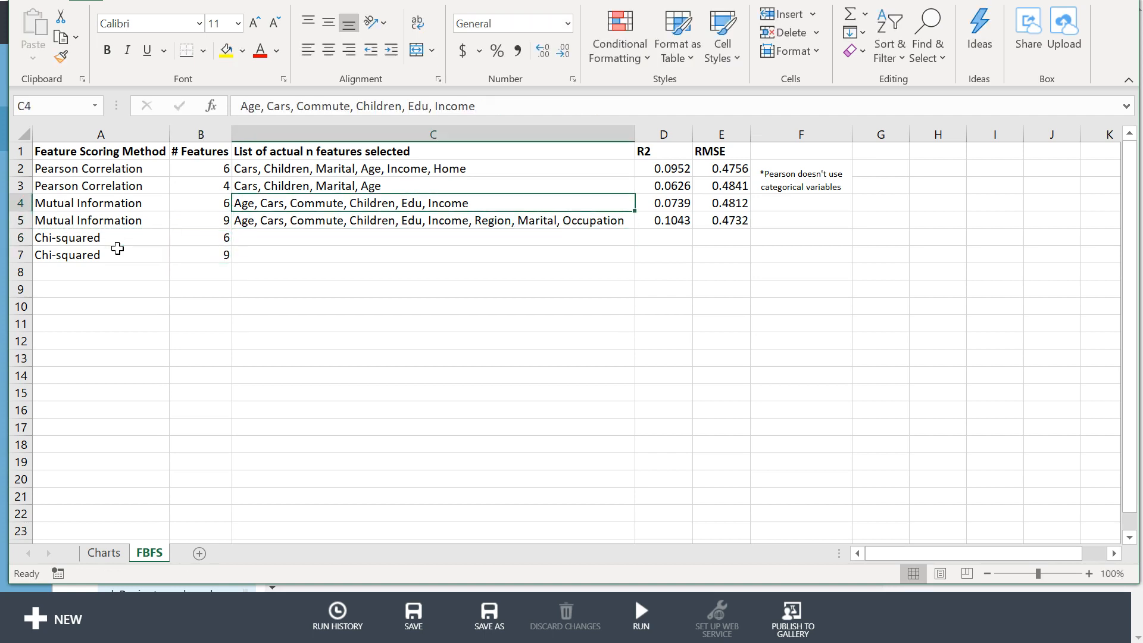
key(shift+Right)
key(shift+Right)
key(shift+Down)
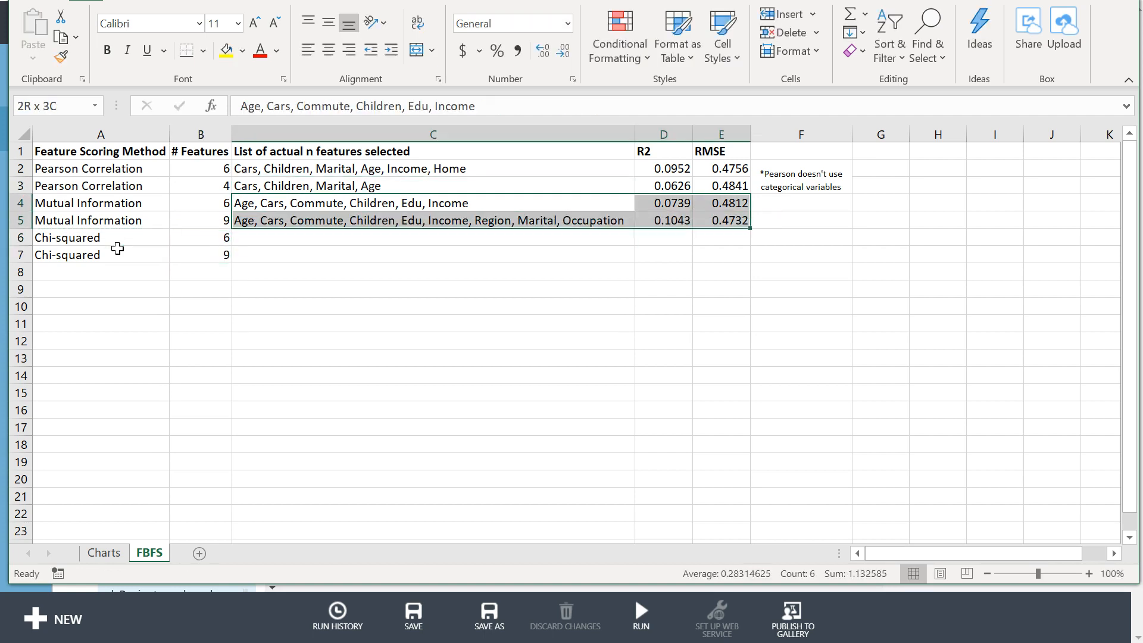
key(ctrl+c)
key(Down)
key(Down)
key(ctrl+v)
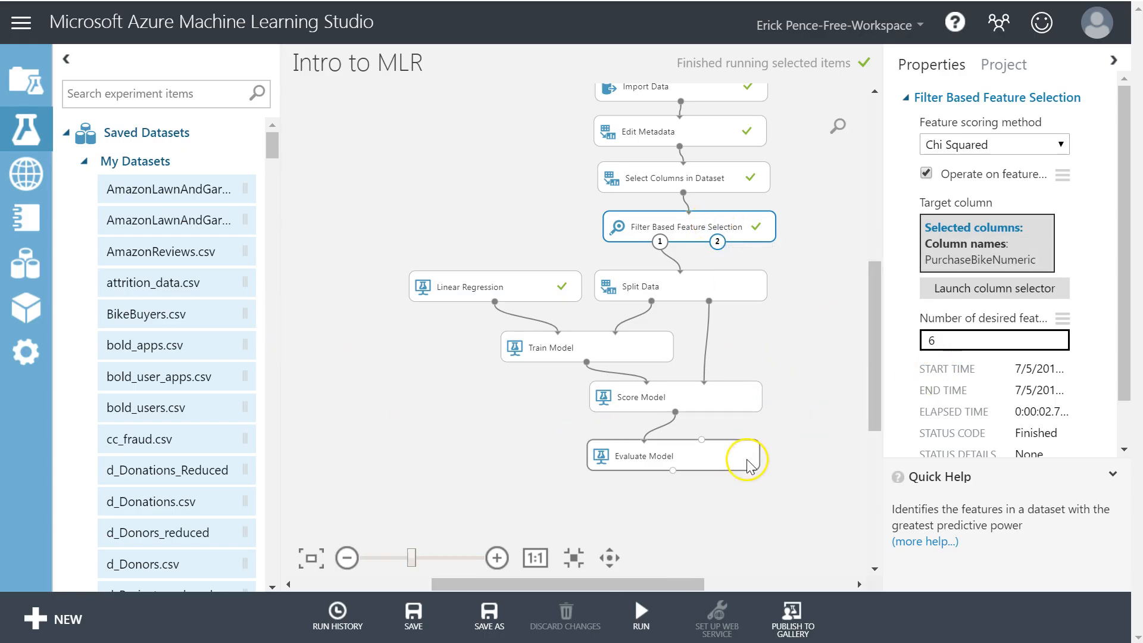
- Switch to Azure ML Studio and run the experiment through Evaluate Model with the Chi Squared six-feature selection
click(744, 461)
mouse_move(642, 610)
click(641, 581)
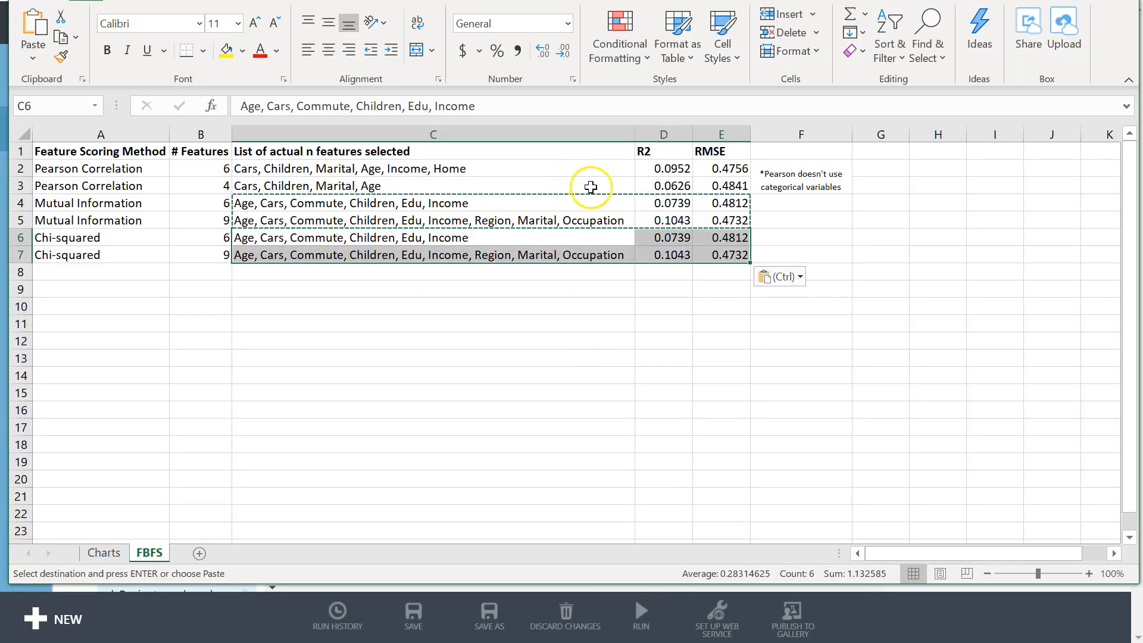
click(768, 238)
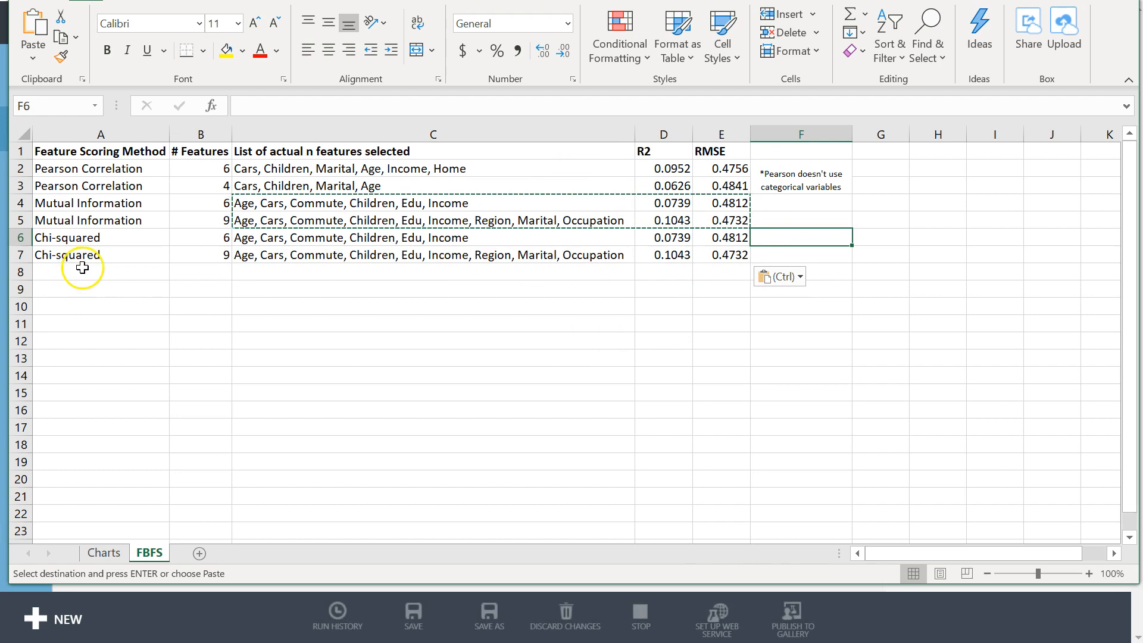
- Visualize the Evaluate Model results in Azure ML Studio and compare them with the recorded R2 in cell D4 of the Excel sheet
key(alt+Tab)
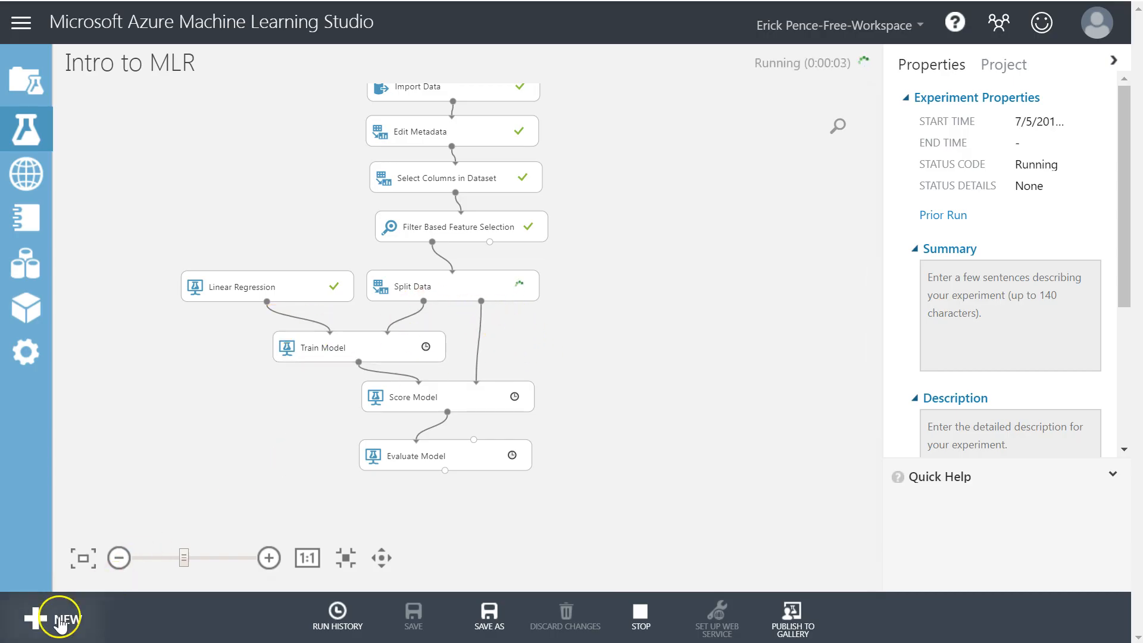
right_click(708, 461)
mouse_move(833, 479)
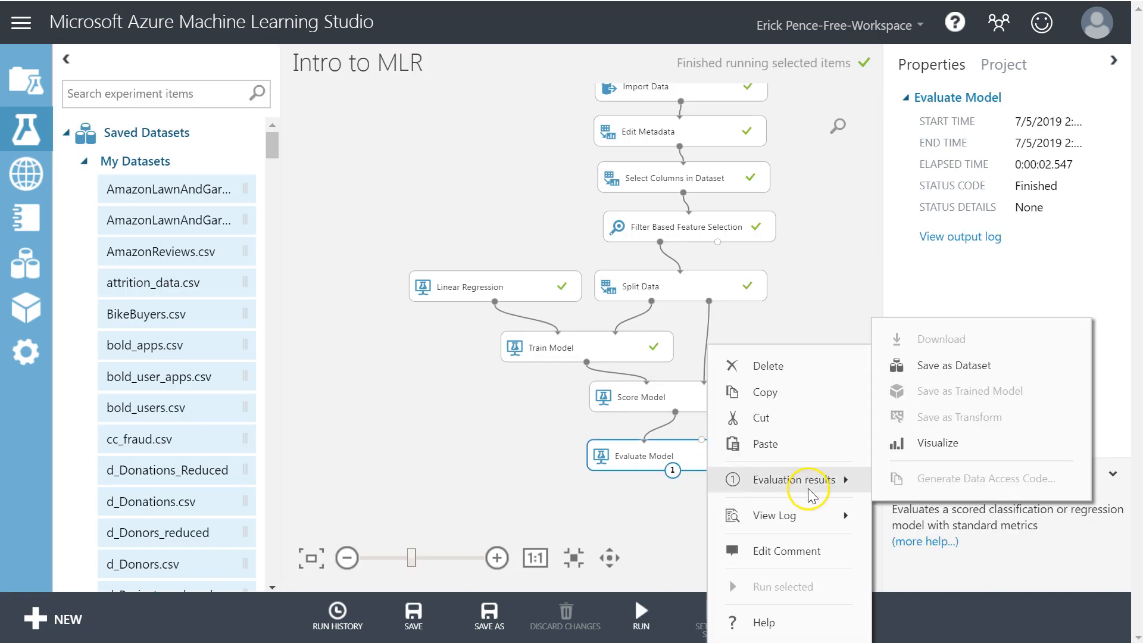
click(934, 440)
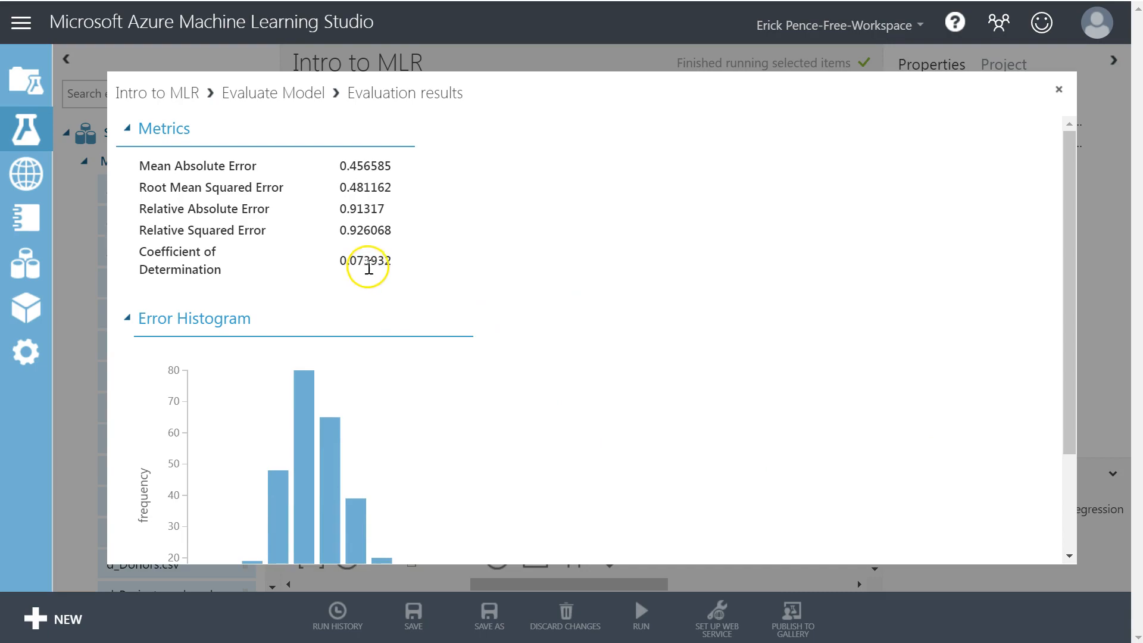
key(alt+Tab)
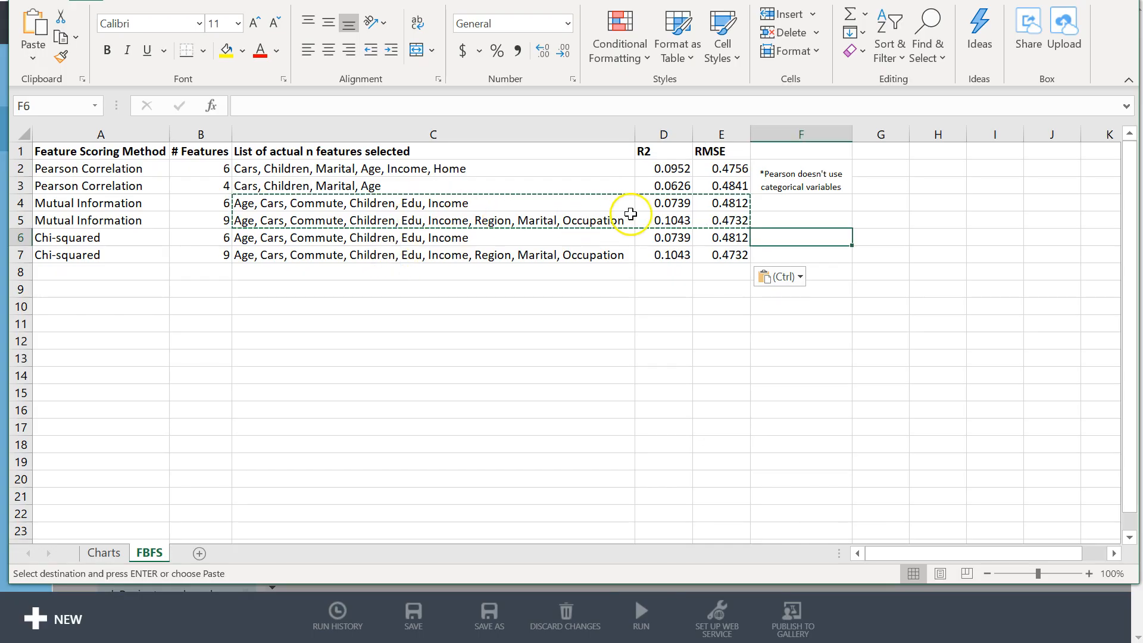
click(680, 205)
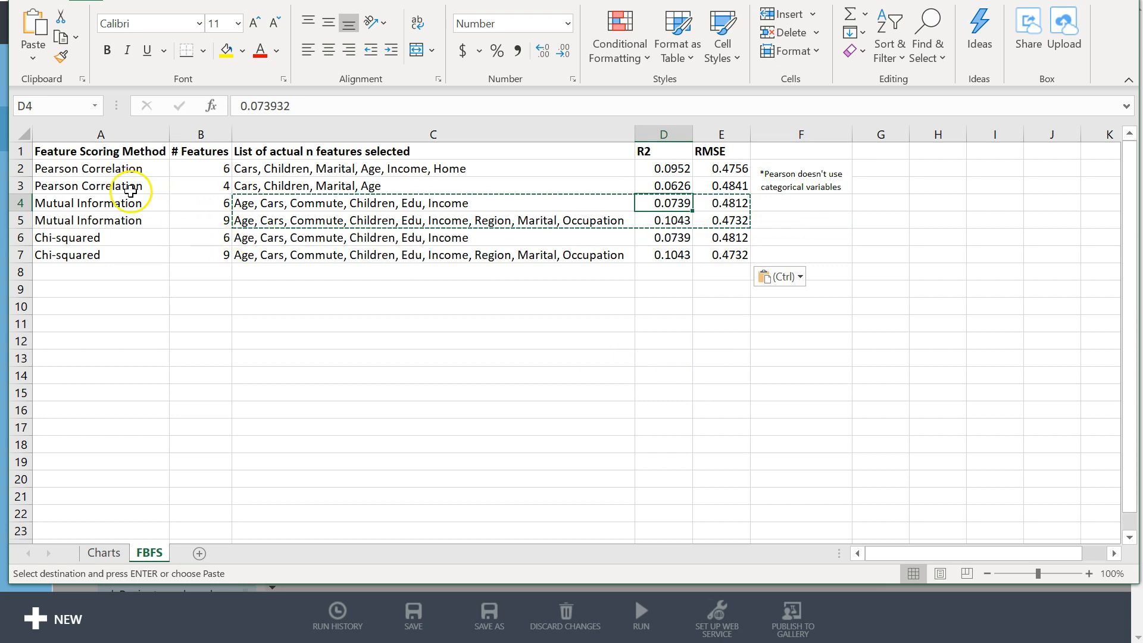
- Review the feature scoring methods in A2:A7 and the numbers of features in B2:B7
drag(101, 168, 102, 255)
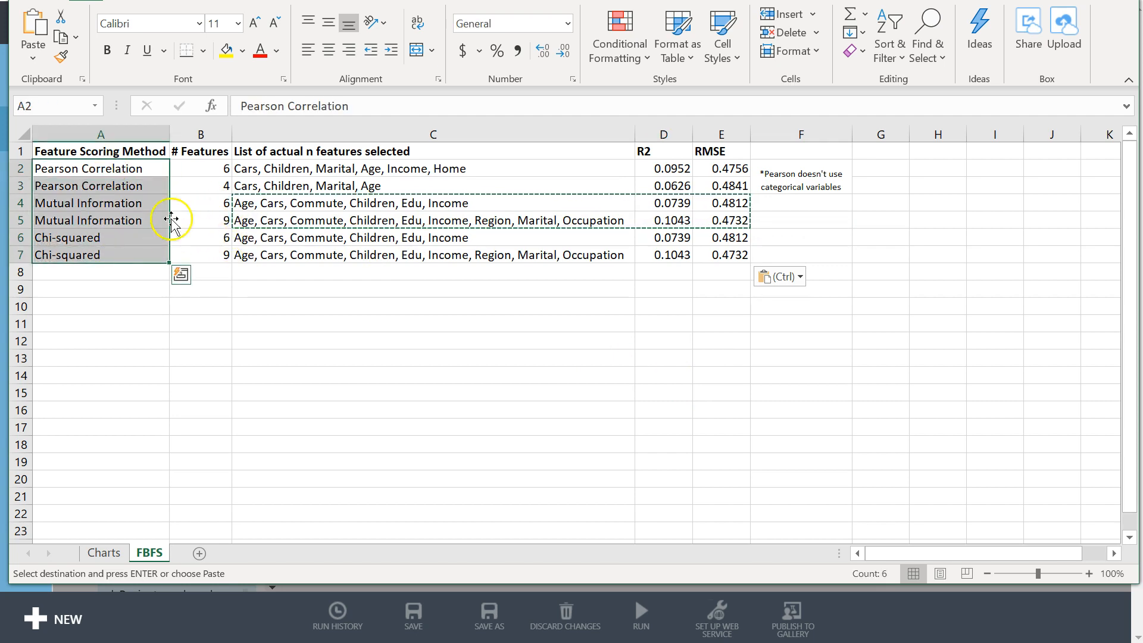
drag(211, 172, 202, 246)
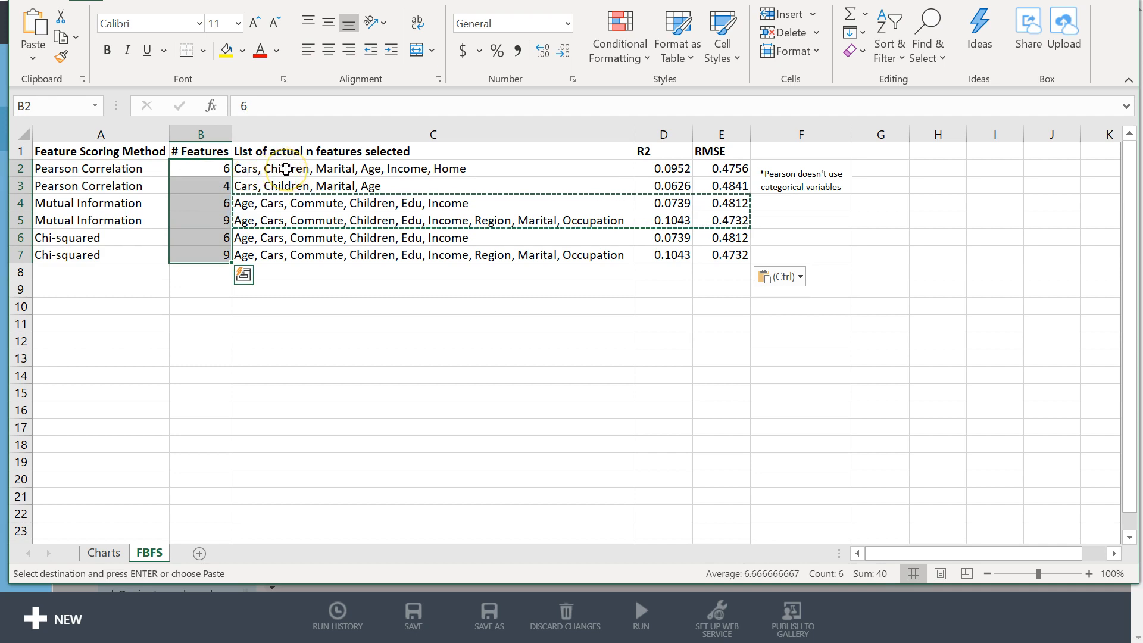
drag(92, 168, 90, 256)
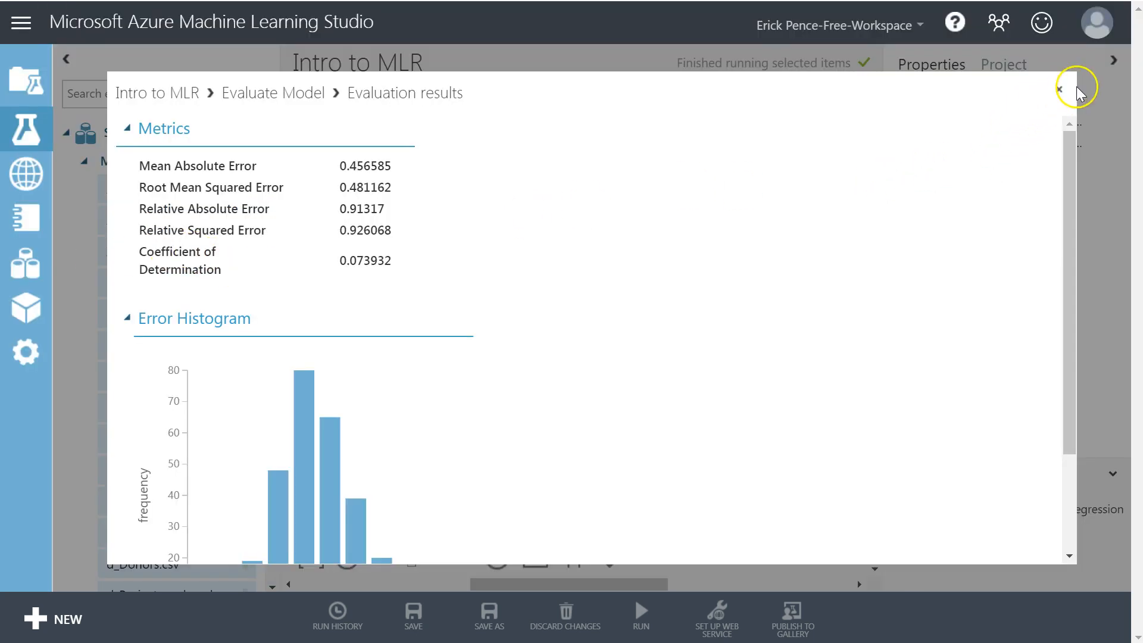
- In Azure ML Studio, close the evaluation results and inspect the properties of the Train Model and Linear Regression modules
click(1059, 90)
click(521, 345)
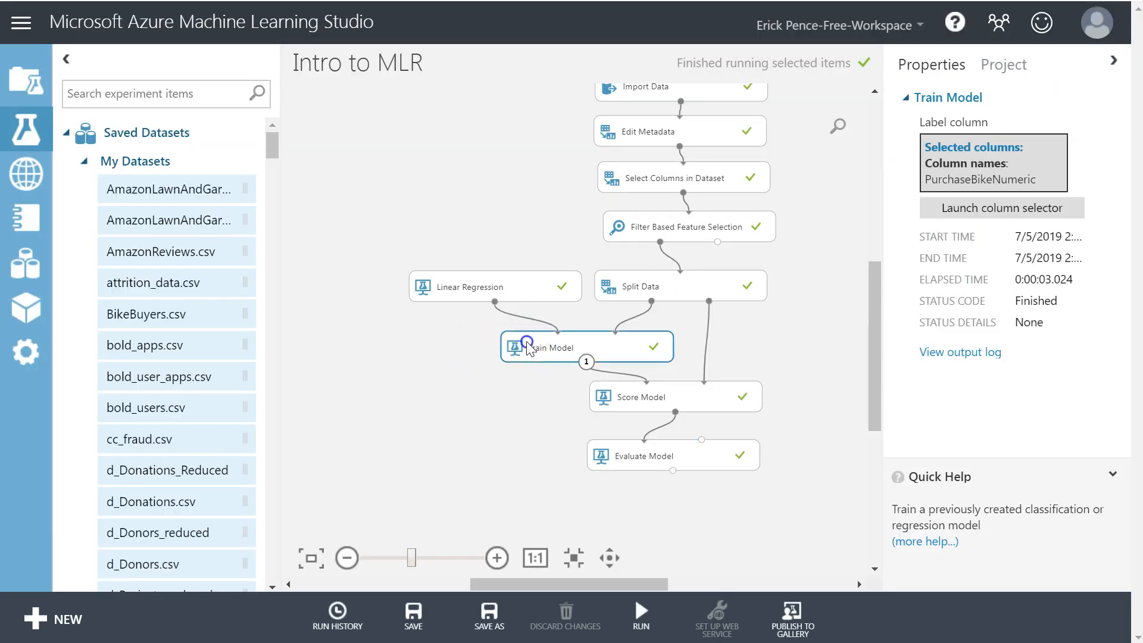
click(511, 289)
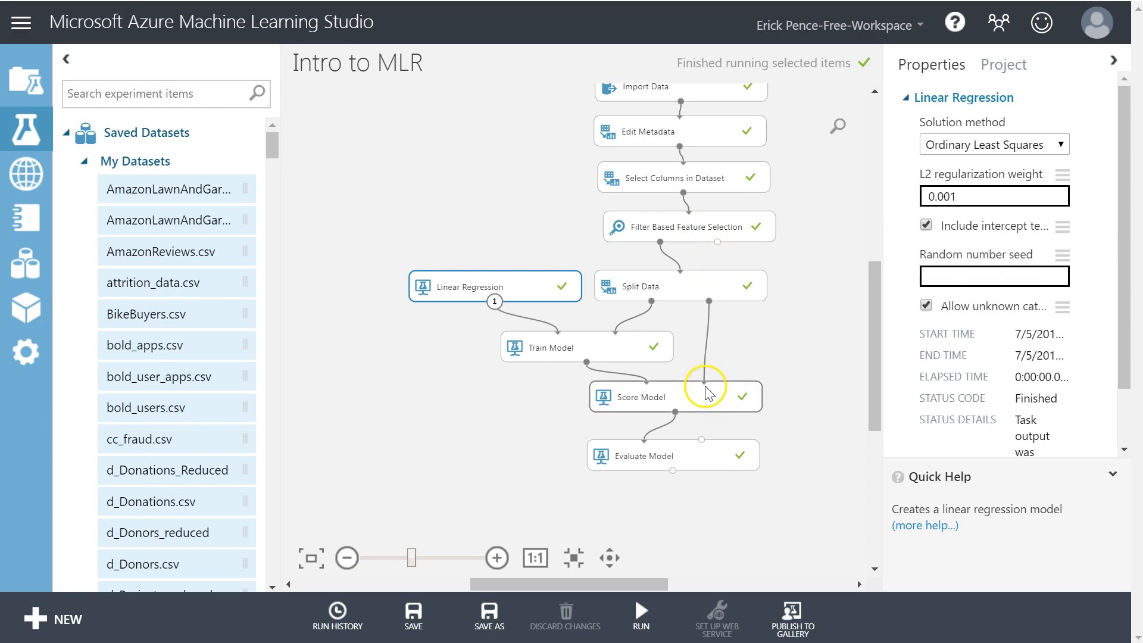
- Switch to Excel and review the whole feature selection comparison table in A1:E7
key(alt+Tab)
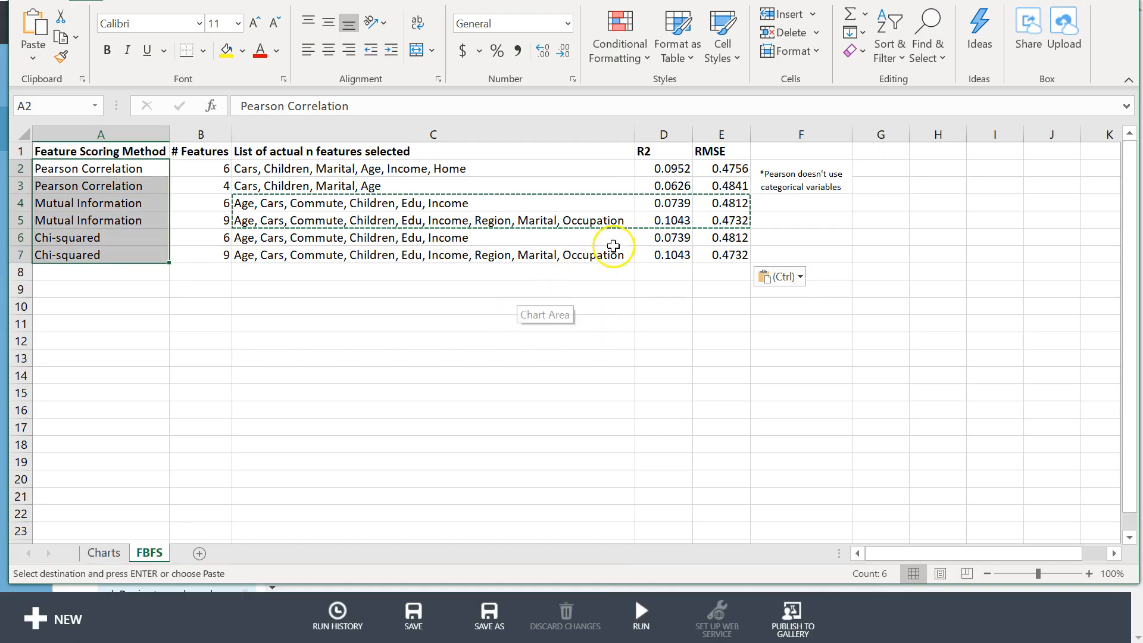
drag(115, 148, 737, 250)
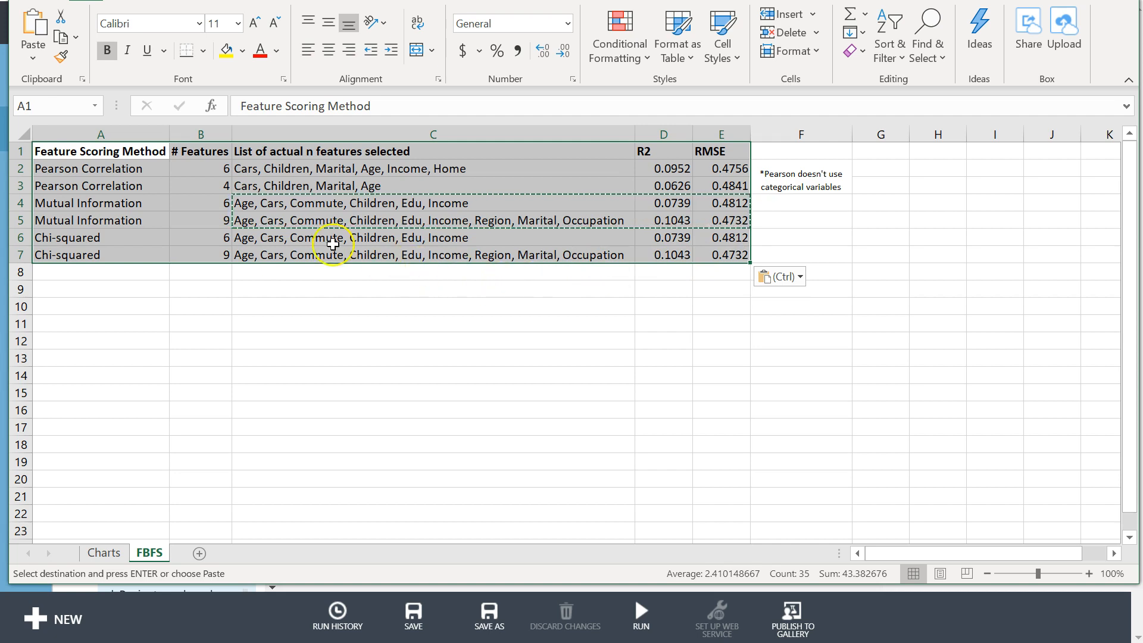
click(143, 169)
drag(149, 153, 727, 262)
- Add a new worksheet after the FBFS sheet and open its name for editing
click(199, 553)
double_click(191, 554)
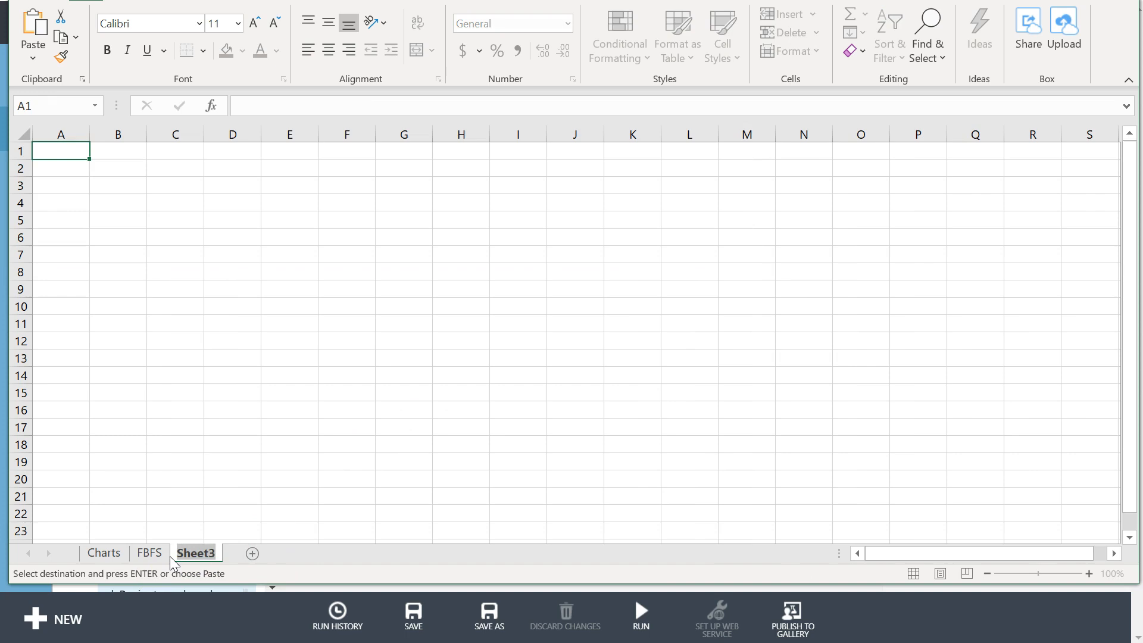